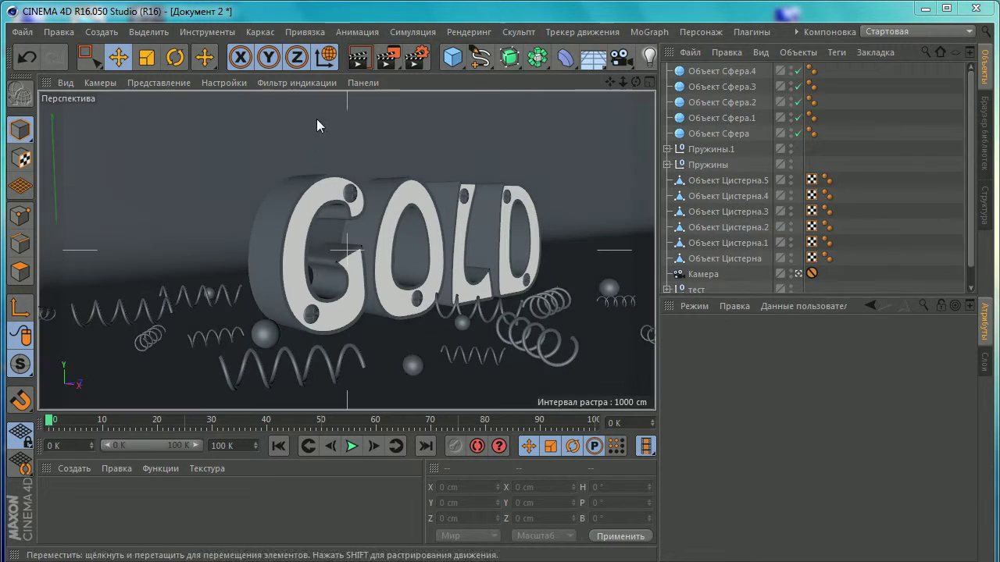
Step: Add a cube and move it along X, off to the side of the GOLD text
{"action": "left_click", "coordinate": [452, 58]}
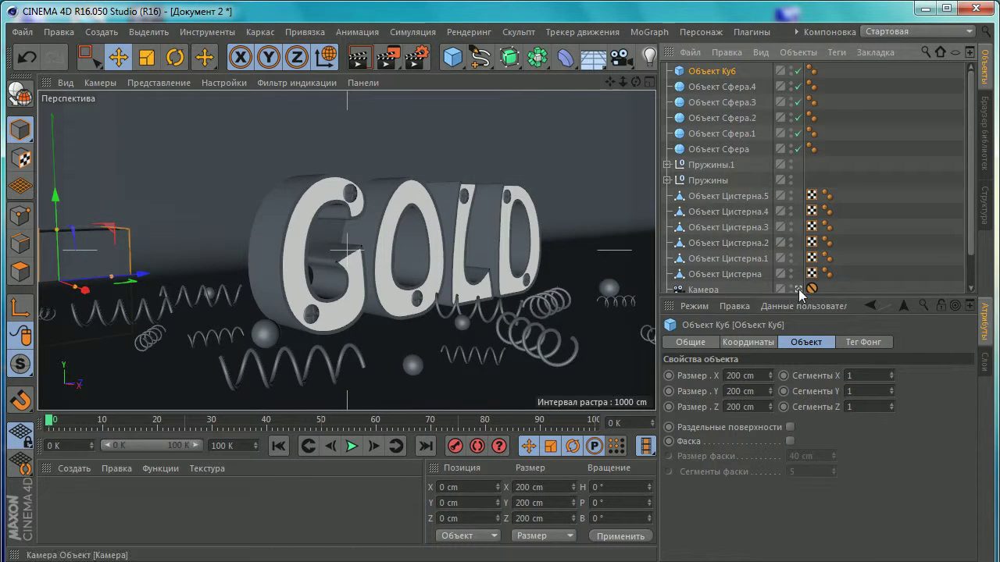
{"action": "left_click_drag", "start_coordinate": [343, 257], "coordinate": [312, 297], "text": "alt"}
{"action": "mouse_move", "coordinate": [234, 289]}
{"action": "left_mouse_down"}
{"action": "mouse_move", "coordinate": [351, 335]}
{"action": "mouse_move", "coordinate": [536, 211]}
{"action": "mouse_move", "coordinate": [549, 161]}
{"action": "left_mouse_up"}
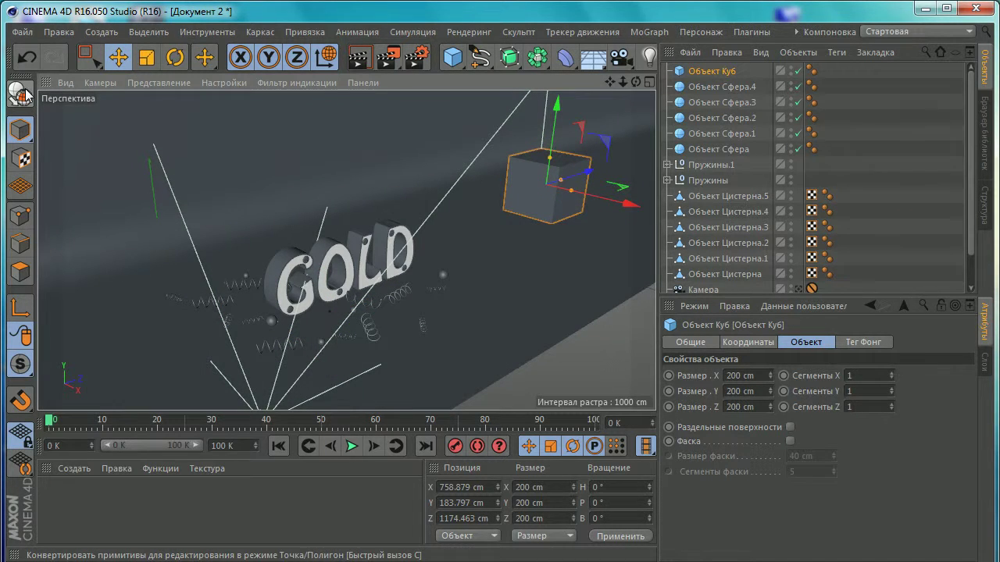
Step: Flatten the cube to 200 × 57.361 × 101.961 cm and make it editable
{"action": "left_click_drag", "start_coordinate": [550, 159], "coordinate": [536, 183]}
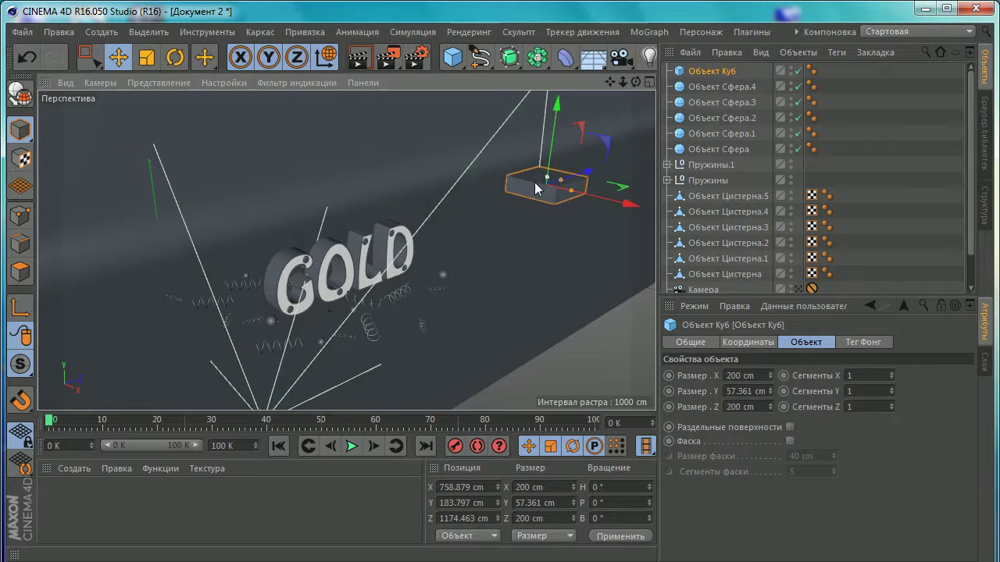
{"action": "middle_click", "coordinate": [536, 183]}
{"action": "middle_click", "coordinate": [234, 328]}
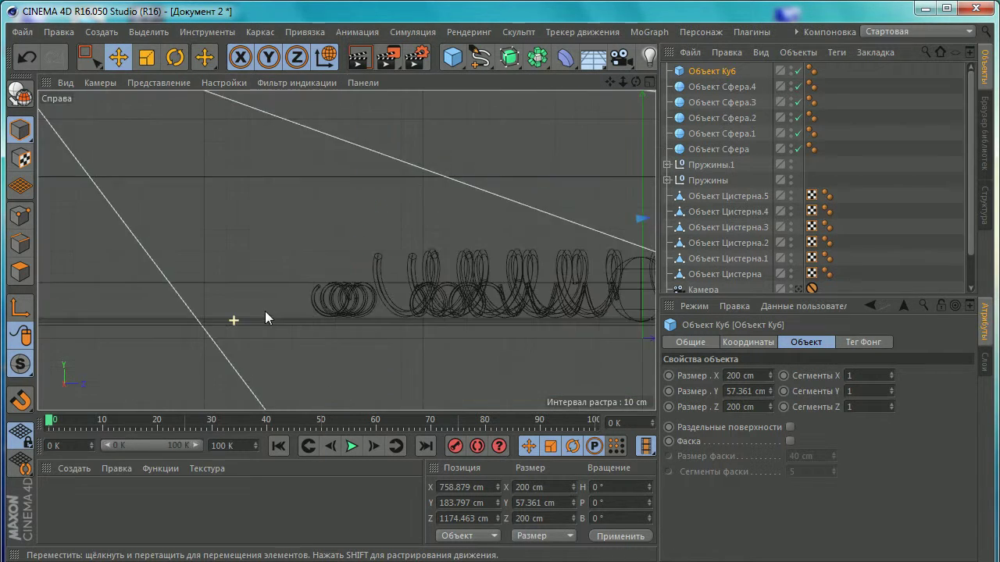
{"action": "scroll", "coordinate": [266, 313], "scroll_direction": "down", "scroll_amount": 3}
{"action": "scroll", "coordinate": [462, 249], "scroll_direction": "up", "scroll_amount": 3}
{"action": "key", "text": "o"}
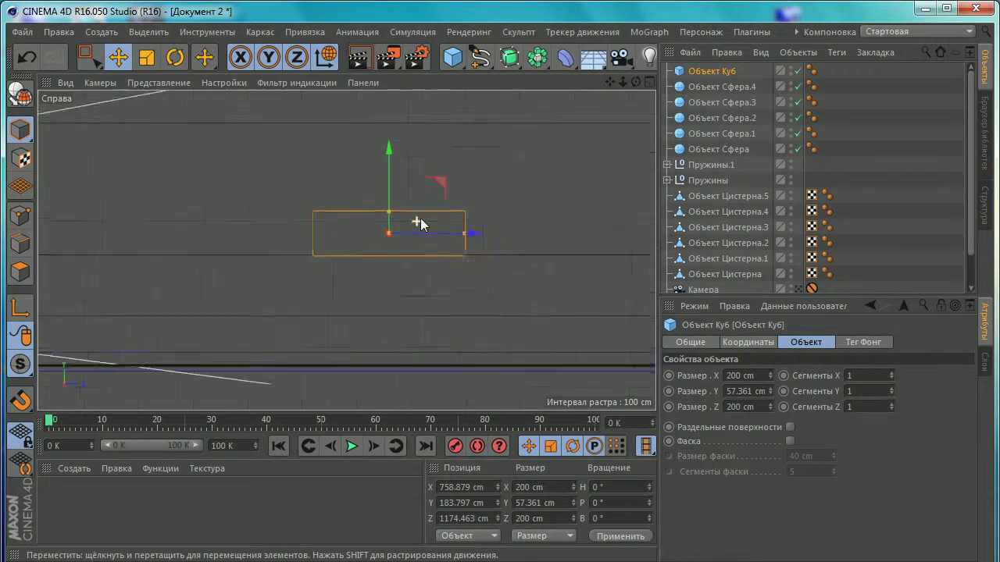
{"action": "left_click_drag", "start_coordinate": [496, 235], "coordinate": [459, 239]}
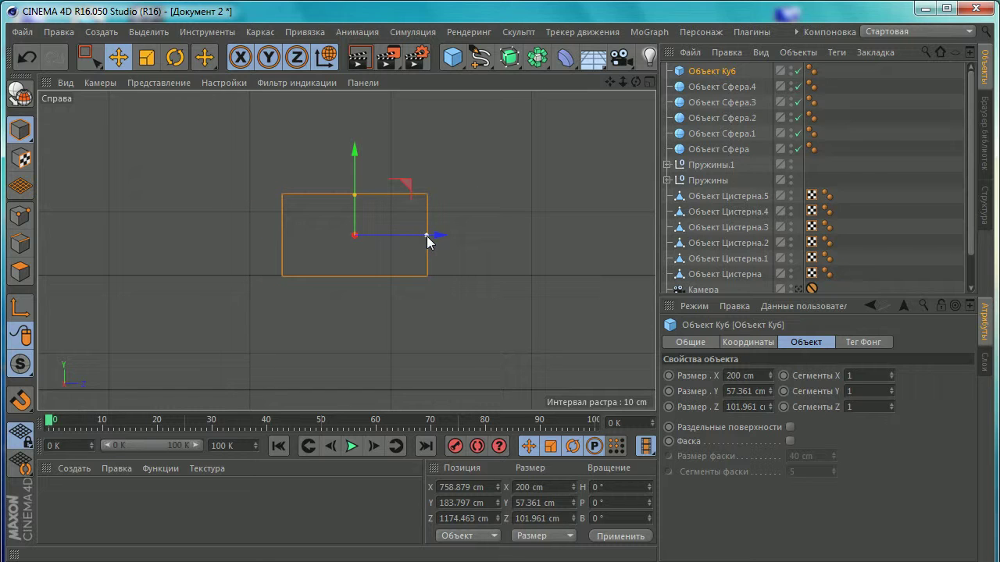
{"action": "left_click", "coordinate": [20, 93]}
Step: Frame the slab in the maximized Right view and switch to Points mode
{"action": "middle_click", "coordinate": [299, 183]}
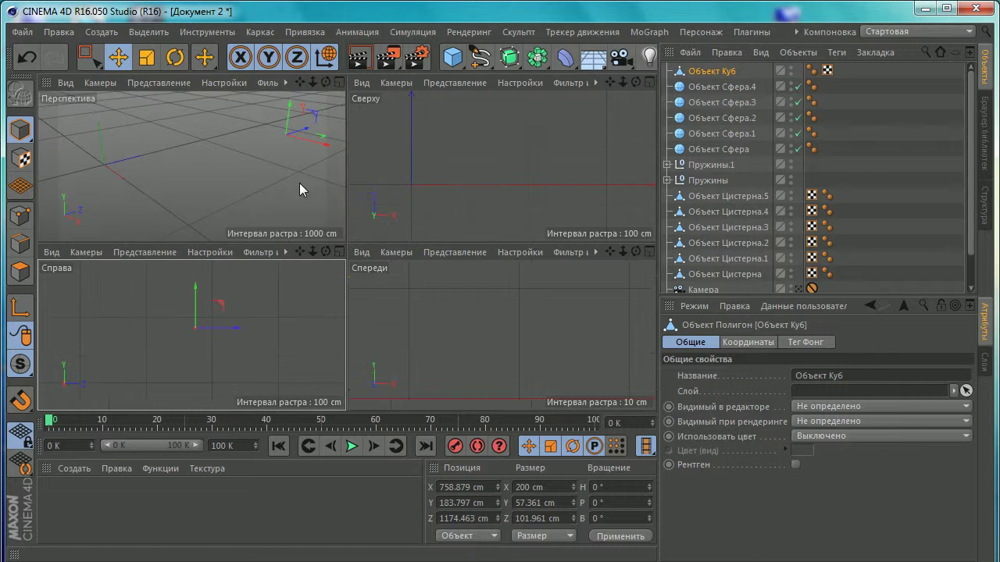
{"action": "middle_click", "coordinate": [260, 183]}
{"action": "key", "text": "o"}
{"action": "left_click_drag", "start_coordinate": [502, 253], "coordinate": [374, 201], "text": "alt"}
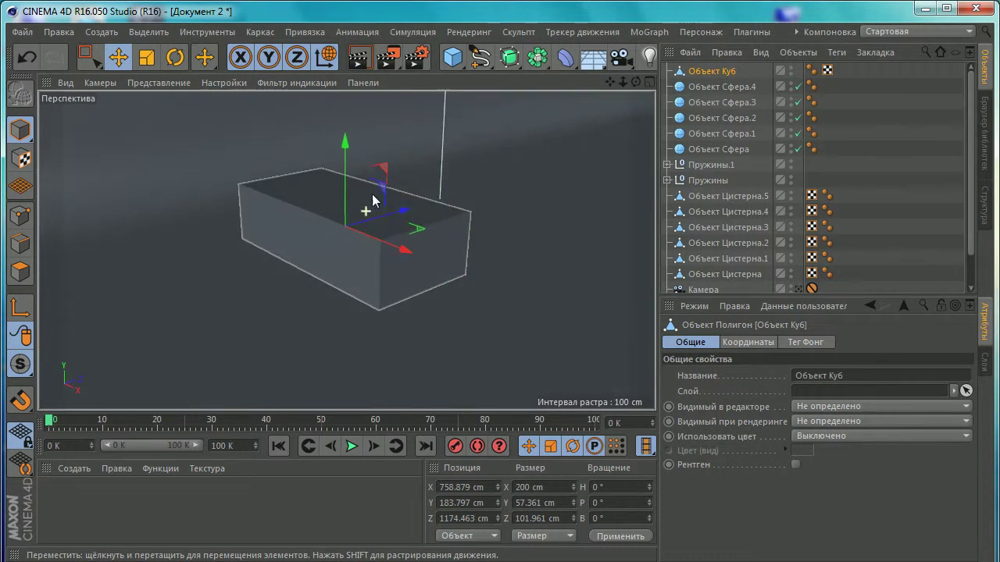
{"action": "middle_click", "coordinate": [401, 228]}
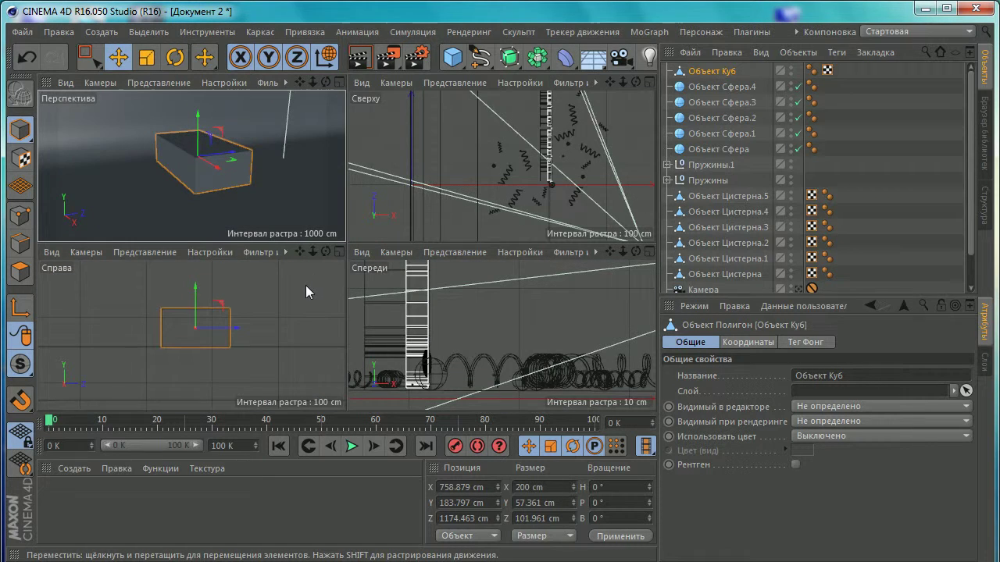
{"action": "middle_click", "coordinate": [305, 285]}
{"action": "scroll", "coordinate": [362, 194], "scroll_direction": "up", "scroll_amount": 1}
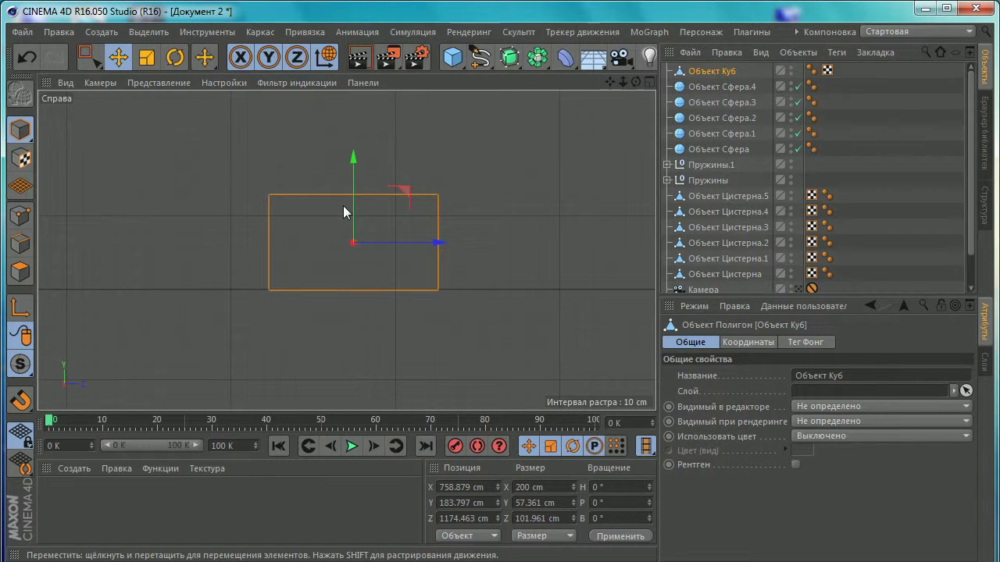
{"action": "middle_click_drag", "start_coordinate": [344, 211], "coordinate": [346, 220]}
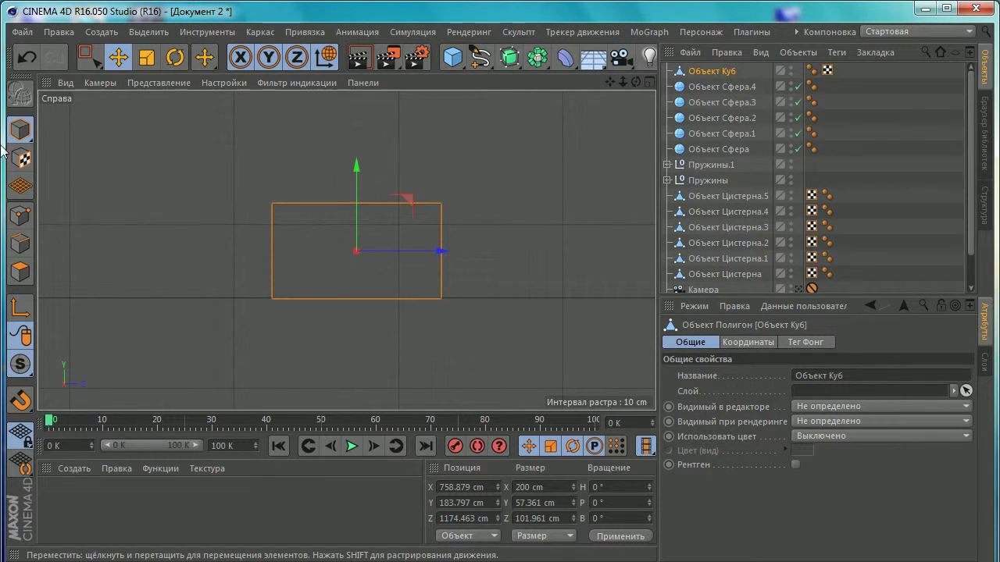
{"action": "left_click", "coordinate": [23, 217]}
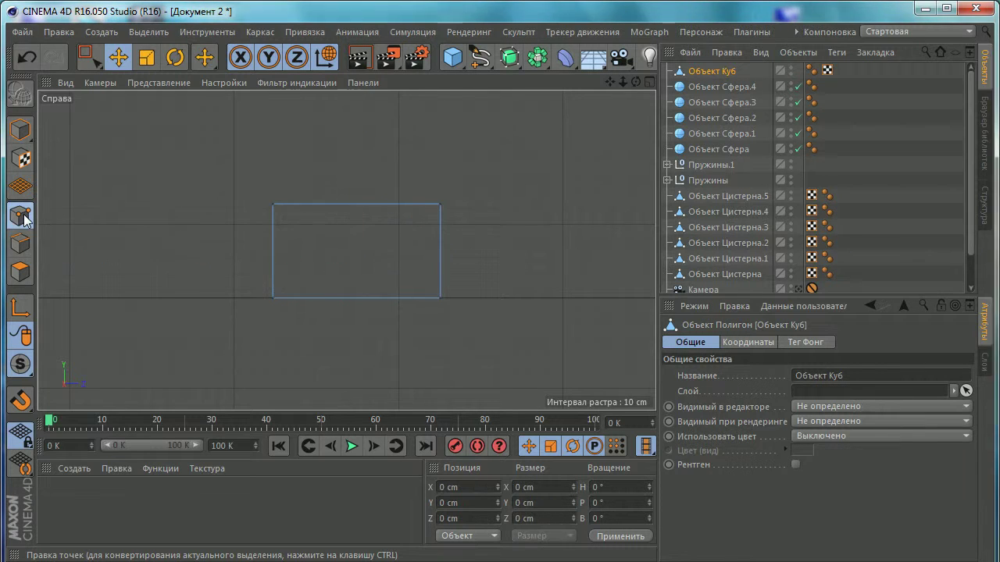
Step: Activate Rectangle Selection with the cube selected in the object list
{"action": "left_click", "coordinate": [88, 61]}
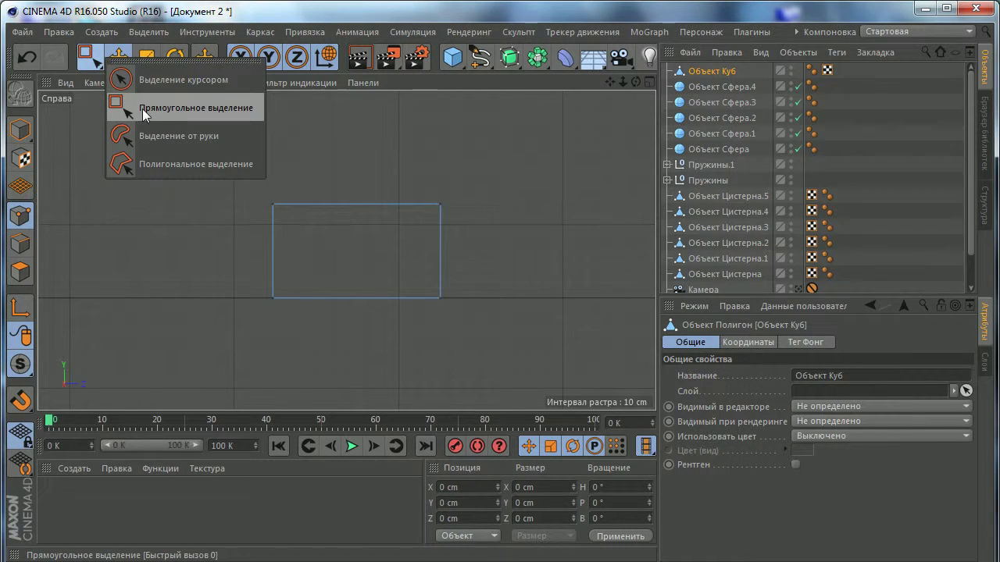
{"action": "left_click", "coordinate": [142, 109]}
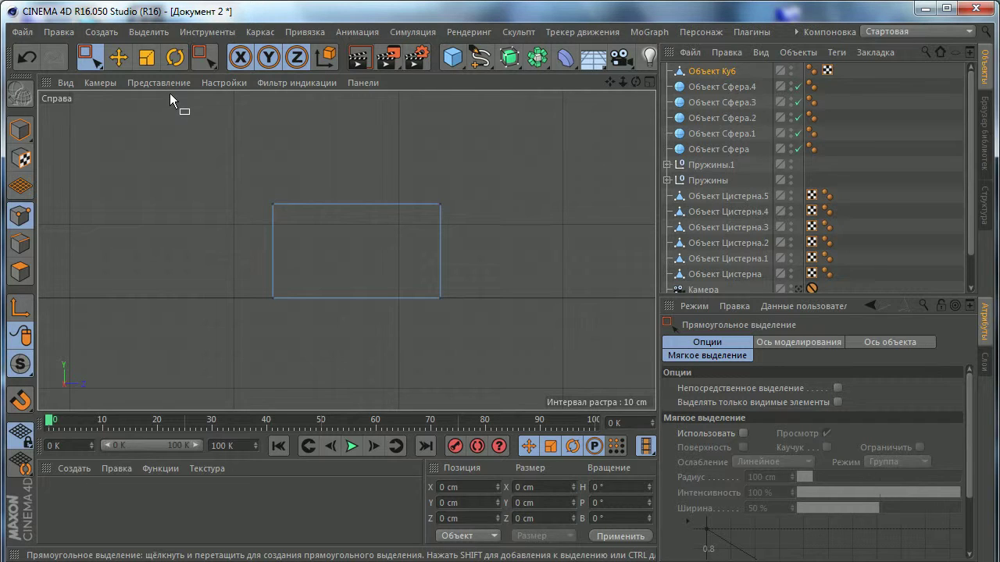
{"action": "left_click", "coordinate": [724, 71]}
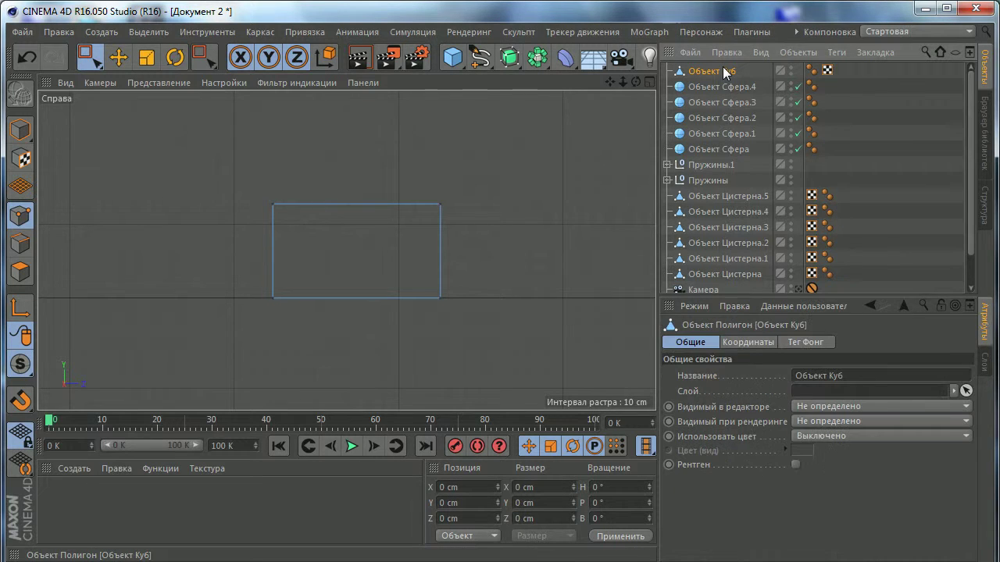
{"action": "left_click", "coordinate": [98, 66]}
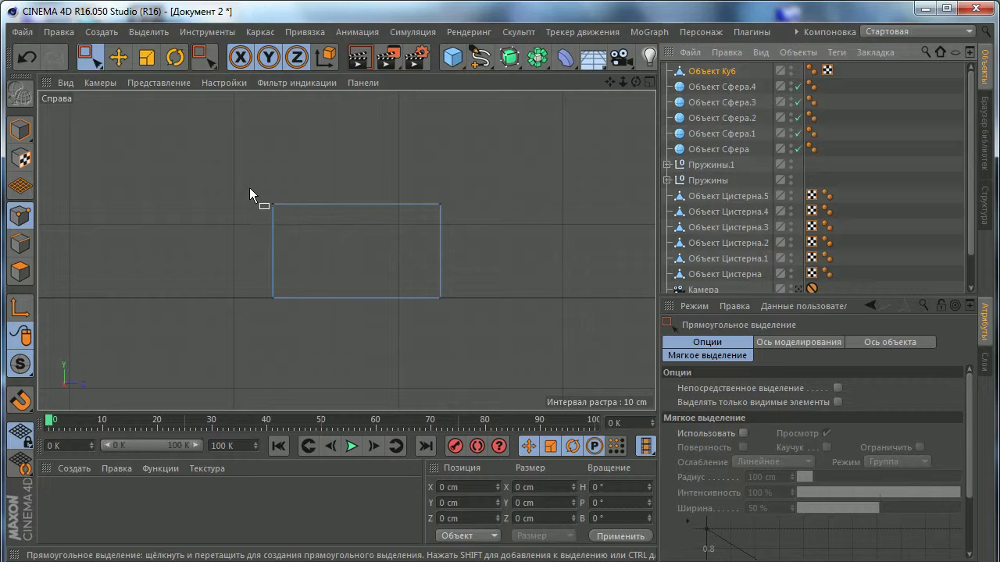
Step: Select the slab's top points, taper them to about 80% and lower them slightly
{"action": "left_click_drag", "start_coordinate": [213, 186], "coordinate": [532, 225]}
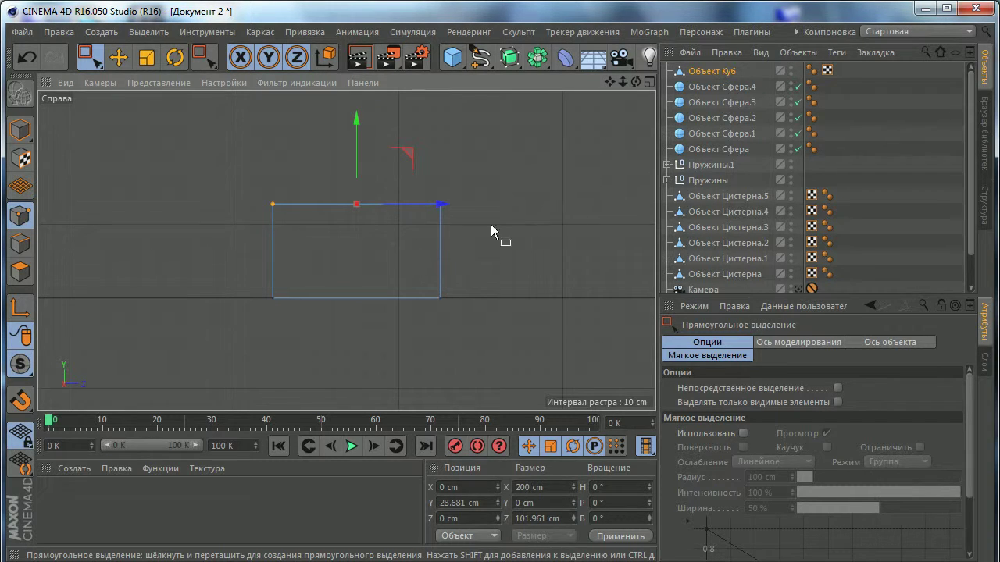
{"action": "left_click", "coordinate": [145, 59]}
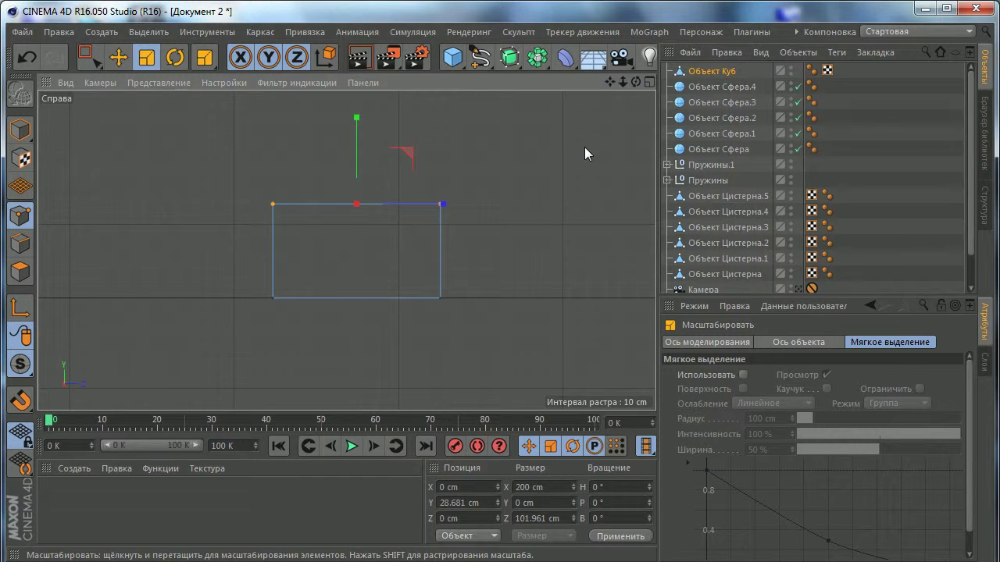
{"action": "left_click_drag", "start_coordinate": [584, 146], "coordinate": [522, 157]}
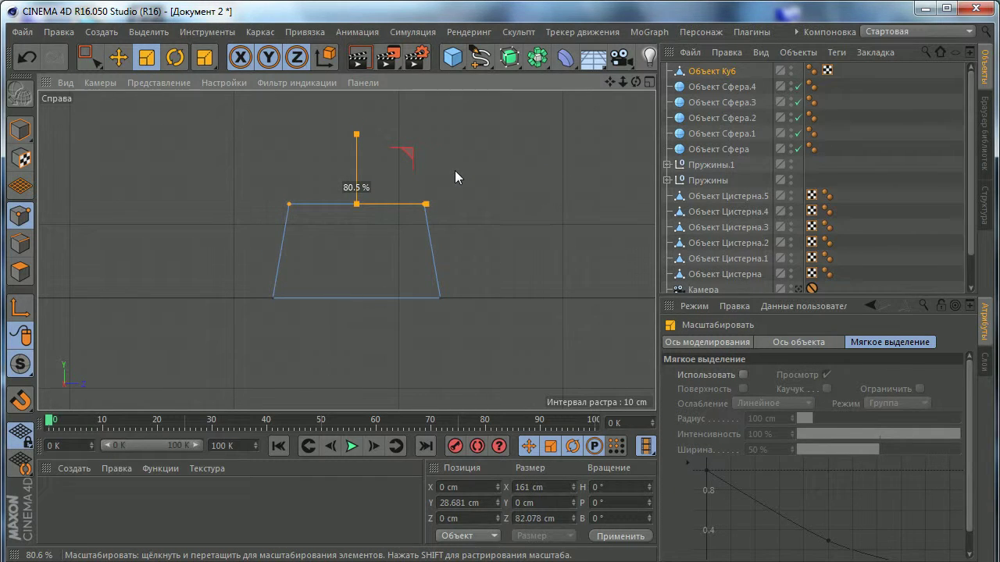
{"action": "left_click_drag", "start_coordinate": [454, 171], "coordinate": [449, 173]}
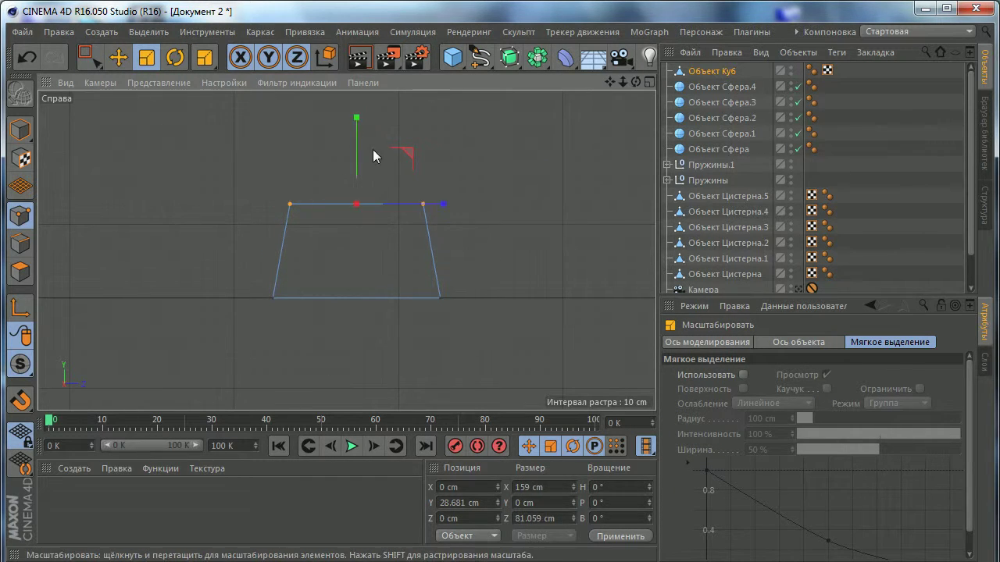
{"action": "key", "text": "e"}
{"action": "left_click_drag", "start_coordinate": [356, 120], "coordinate": [356, 124]}
{"action": "key", "text": "t"}
{"action": "left_click_drag", "start_coordinate": [480, 160], "coordinate": [460, 163]}
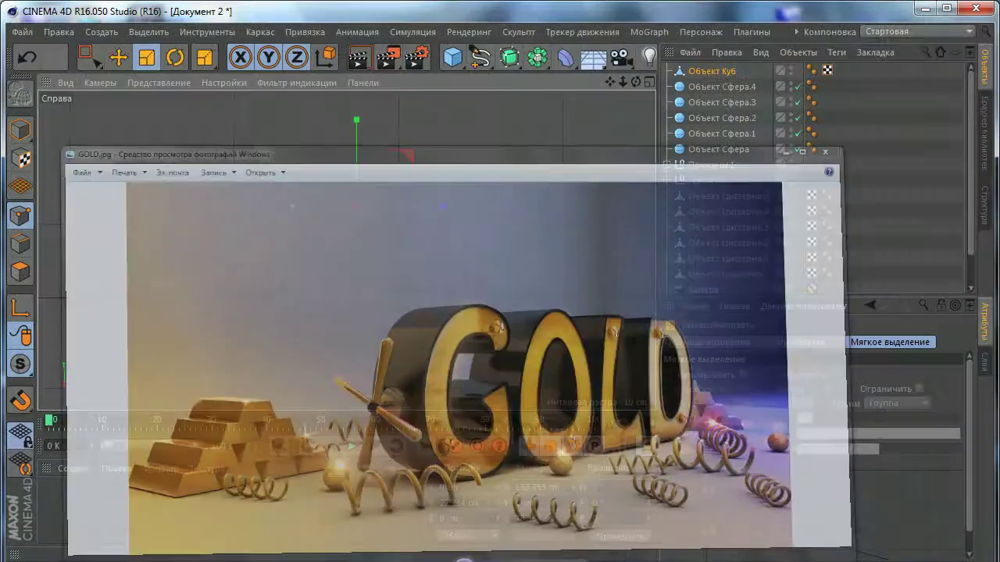
Step: Inspect the bar from the side in perspective and undo the taper
{"action": "middle_click", "coordinate": [444, 201]}
{"action": "middle_click", "coordinate": [265, 190]}
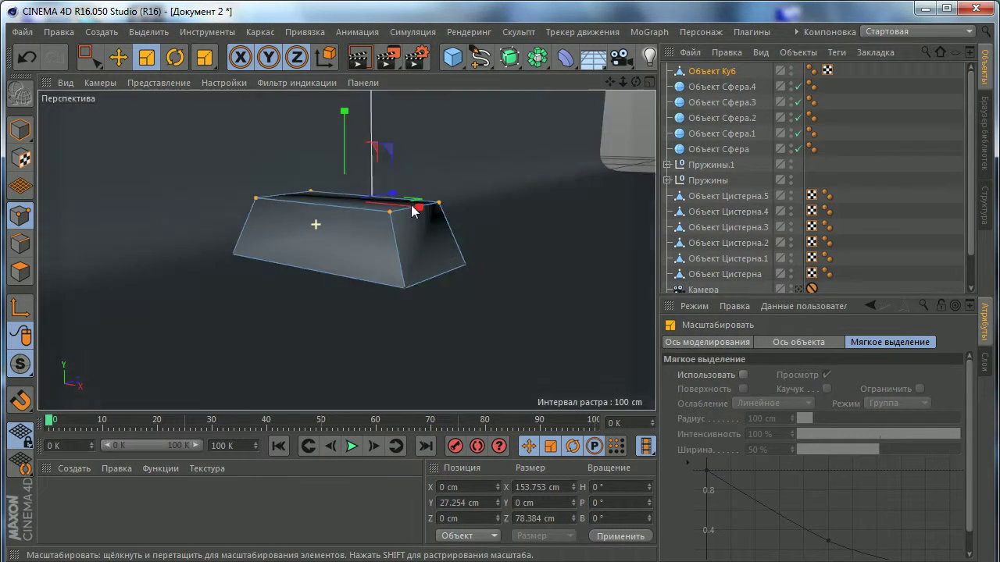
{"action": "mouse_move", "coordinate": [413, 206]}
{"action": "left_mouse_down", "text": "alt"}
{"action": "mouse_move", "coordinate": [469, 208]}
{"action": "mouse_move", "coordinate": [326, 253]}
{"action": "mouse_move", "coordinate": [343, 249]}
{"action": "mouse_move", "coordinate": [198, 238]}
{"action": "mouse_move", "coordinate": [258, 250]}
{"action": "left_mouse_up", "text": "alt"}
{"action": "key", "text": "ctrl+z"}
{"action": "key", "text": "ctrl+z"}
{"action": "key", "text": "ctrl+z"}
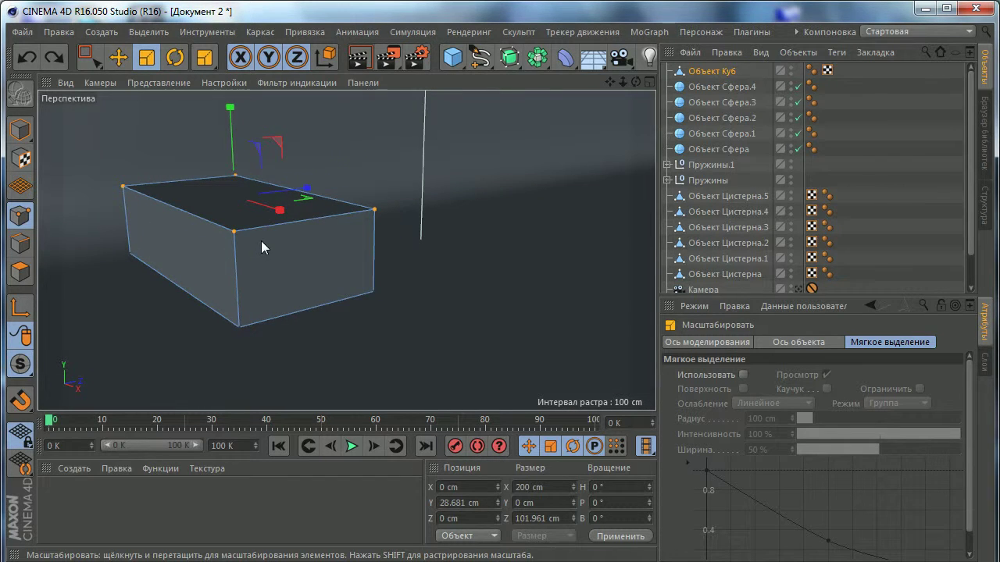
Step: Check the box from several views and narrow its top face front to back
{"action": "middle_click", "coordinate": [261, 241]}
{"action": "middle_click", "coordinate": [290, 317]}
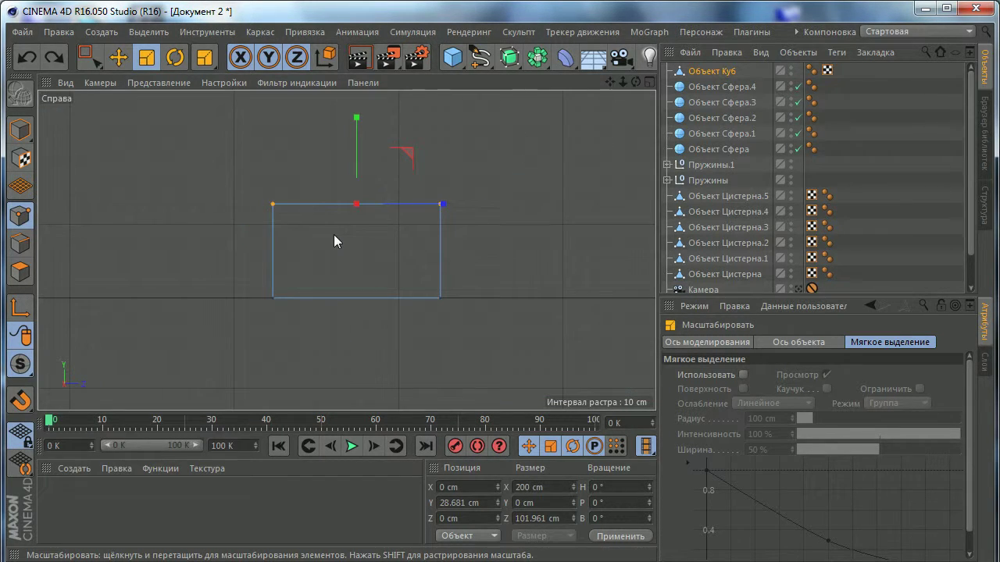
{"action": "middle_click", "coordinate": [390, 273]}
{"action": "middle_click", "coordinate": [258, 199]}
{"action": "mouse_move", "coordinate": [258, 199]}
{"action": "left_mouse_down", "text": "alt"}
{"action": "mouse_move", "coordinate": [358, 284]}
{"action": "mouse_move", "coordinate": [373, 280]}
{"action": "left_mouse_up", "text": "alt"}
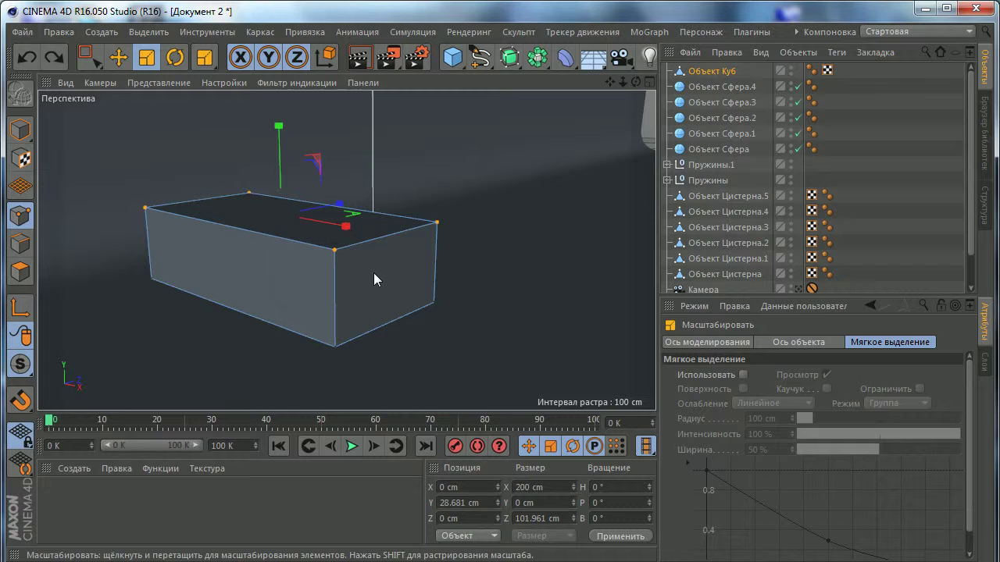
{"action": "middle_click", "coordinate": [374, 277]}
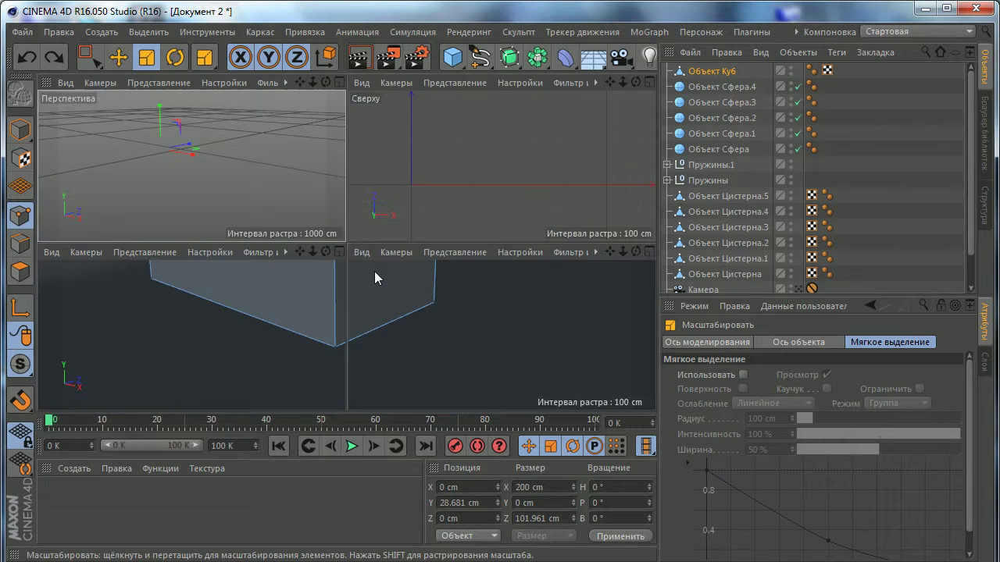
{"action": "middle_click", "coordinate": [374, 277]}
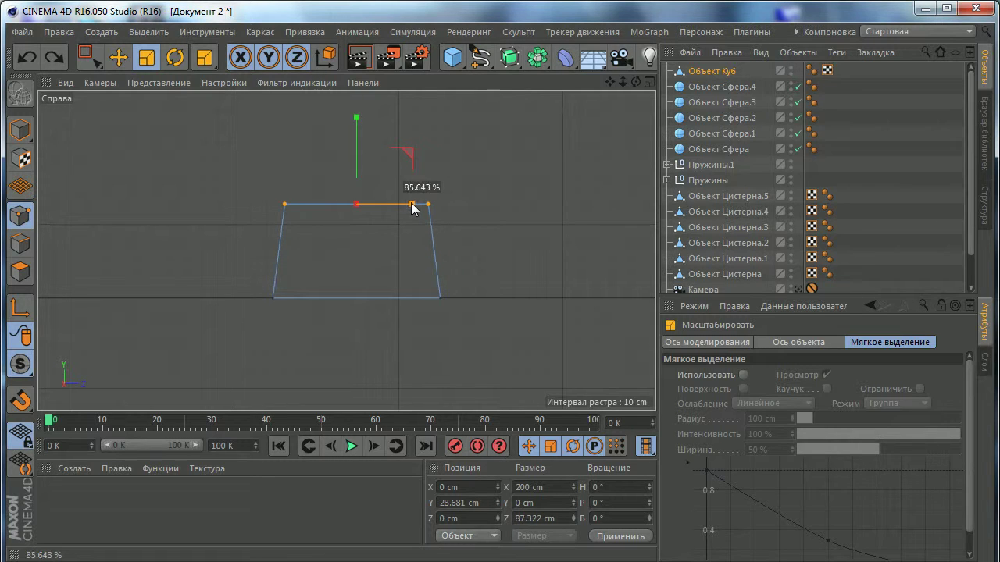
{"action": "middle_click", "coordinate": [365, 222]}
{"action": "middle_click", "coordinate": [283, 207]}
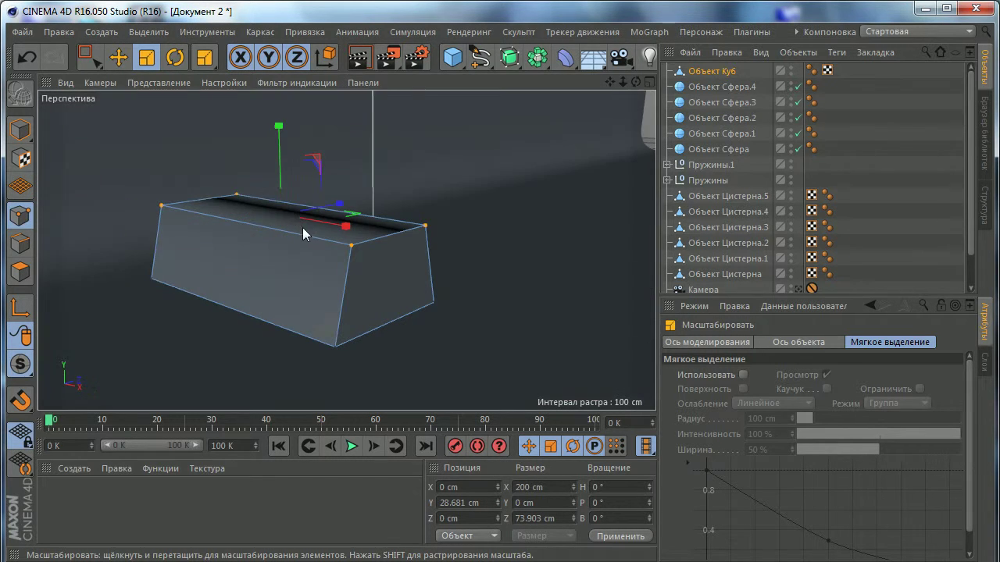
{"action": "mouse_move", "coordinate": [302, 227]}
{"action": "left_mouse_down", "text": "alt"}
{"action": "mouse_move", "coordinate": [245, 235]}
{"action": "mouse_move", "coordinate": [183, 222]}
{"action": "left_mouse_up", "text": "alt"}
{"action": "left_click_drag", "start_coordinate": [363, 251], "coordinate": [399, 285], "text": "alt"}
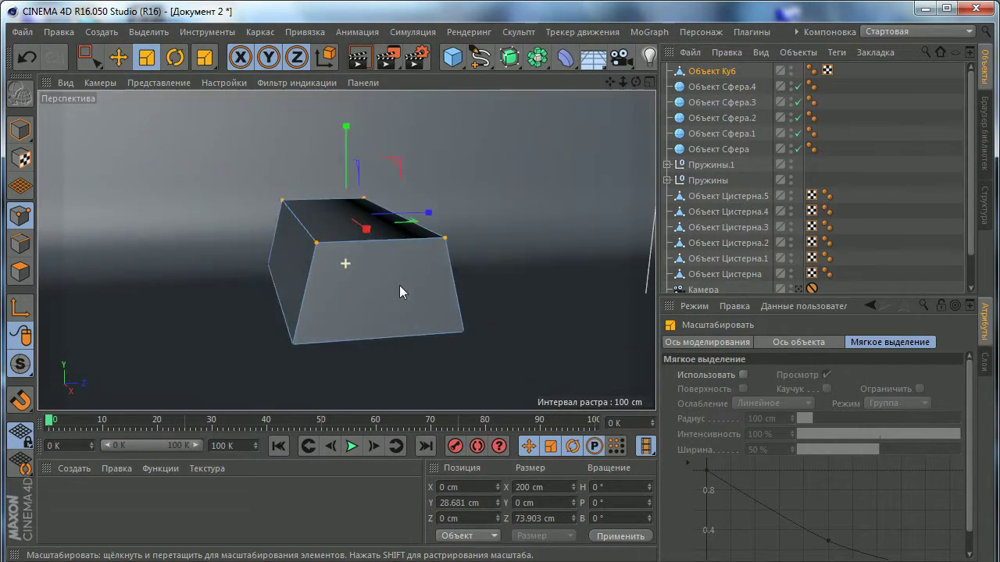
{"action": "left_click_drag", "start_coordinate": [425, 214], "coordinate": [409, 221]}
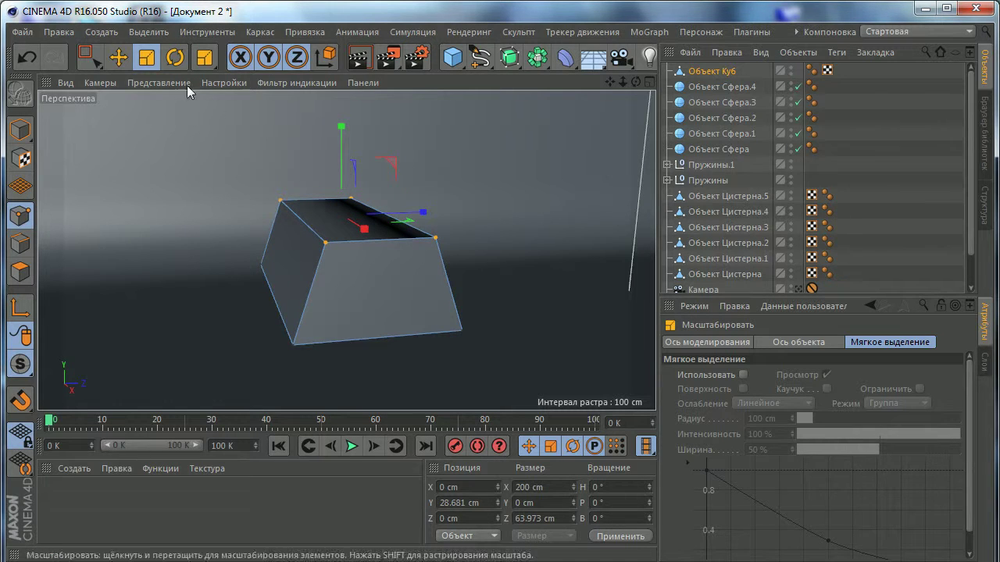
Step: Lower the top face to Y 16.952 cm to flatten the bar
{"action": "left_click", "coordinate": [118, 57]}
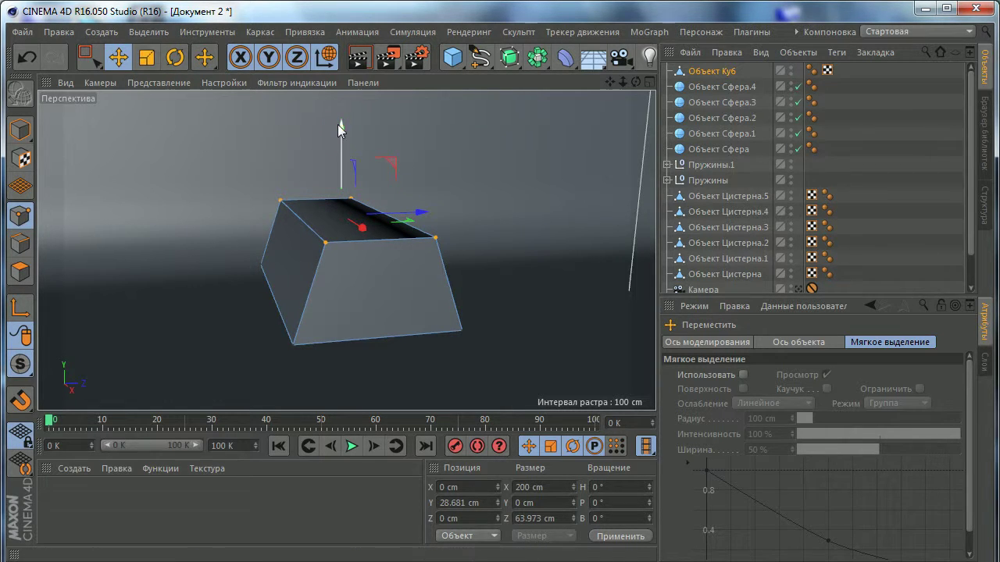
{"action": "left_click_drag", "start_coordinate": [337, 124], "coordinate": [346, 152]}
{"action": "left_click_drag", "start_coordinate": [346, 153], "coordinate": [312, 164], "text": "alt"}
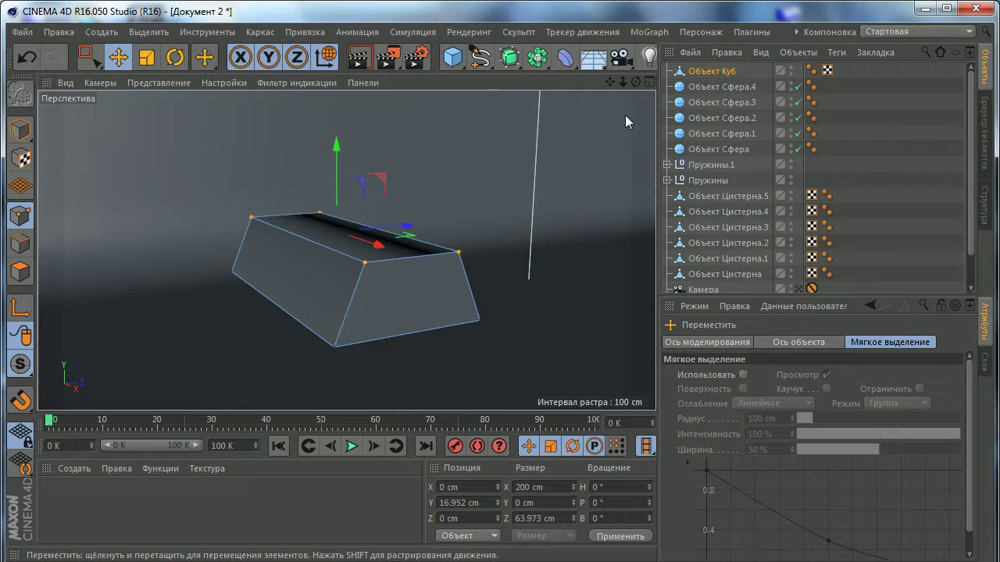
Step: In Edges mode, select the front, left and back edges around the bar's top face
{"action": "left_click", "coordinate": [22, 244]}
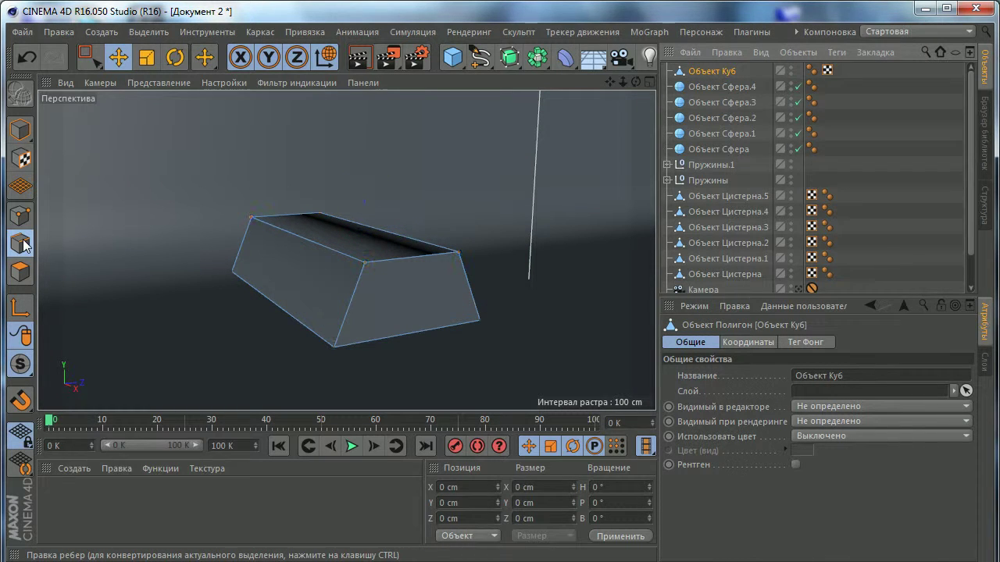
{"action": "left_click", "coordinate": [349, 262]}
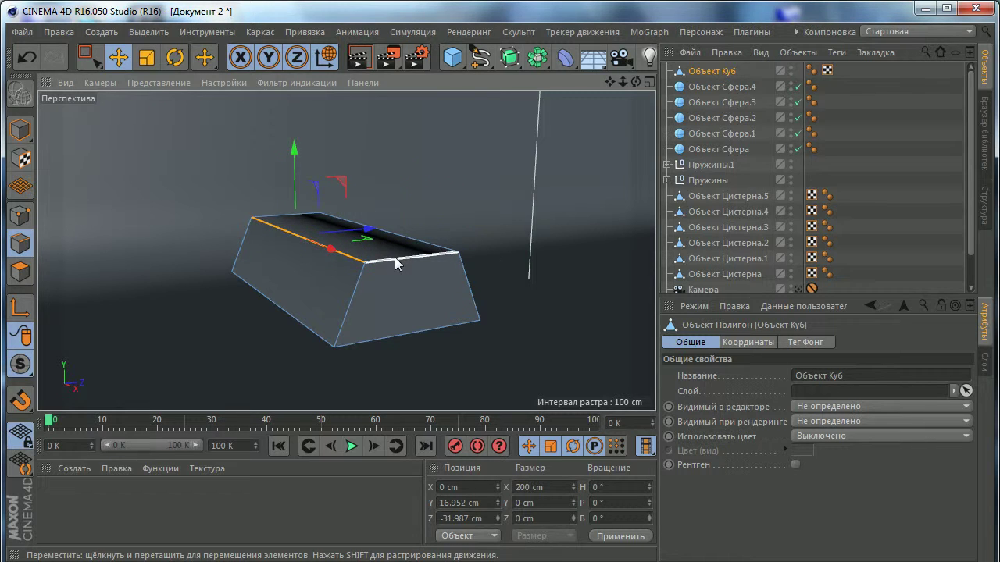
{"action": "left_click_drag", "start_coordinate": [392, 278], "coordinate": [438, 248], "text": "alt"}
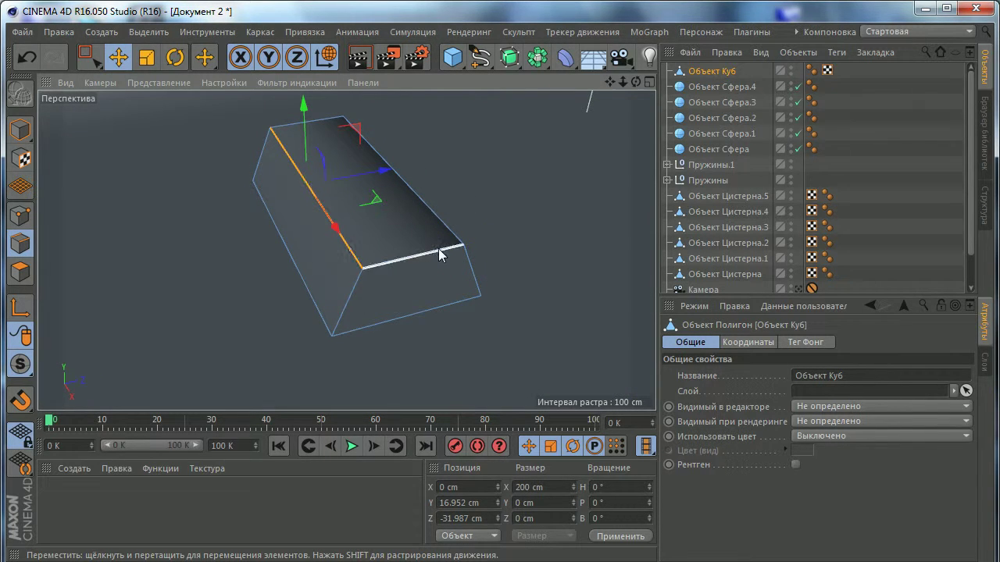
{"action": "left_click", "coordinate": [388, 262]}
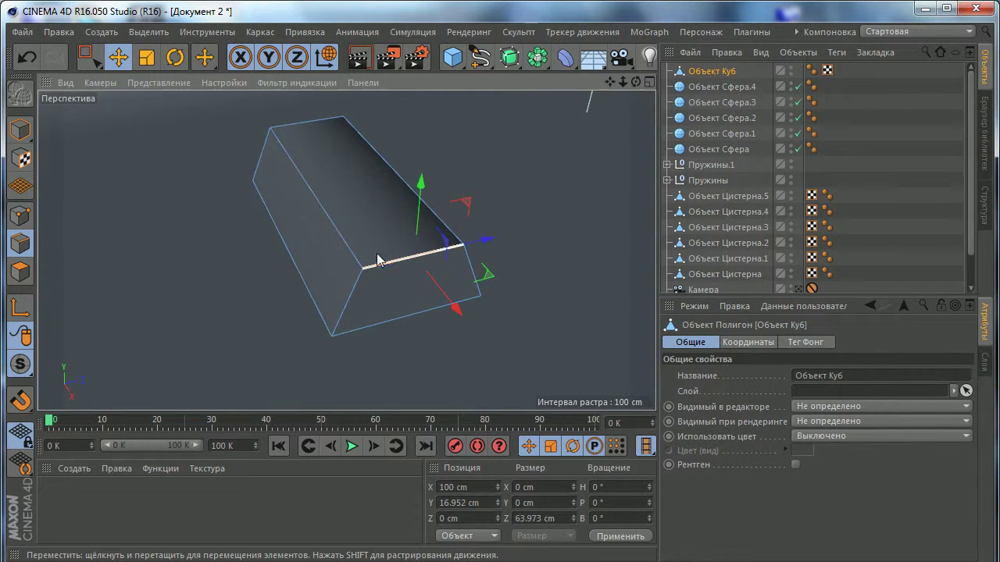
{"action": "left_click", "coordinate": [341, 235], "text": "shift"}
{"action": "left_click", "coordinate": [315, 123], "text": "shift"}
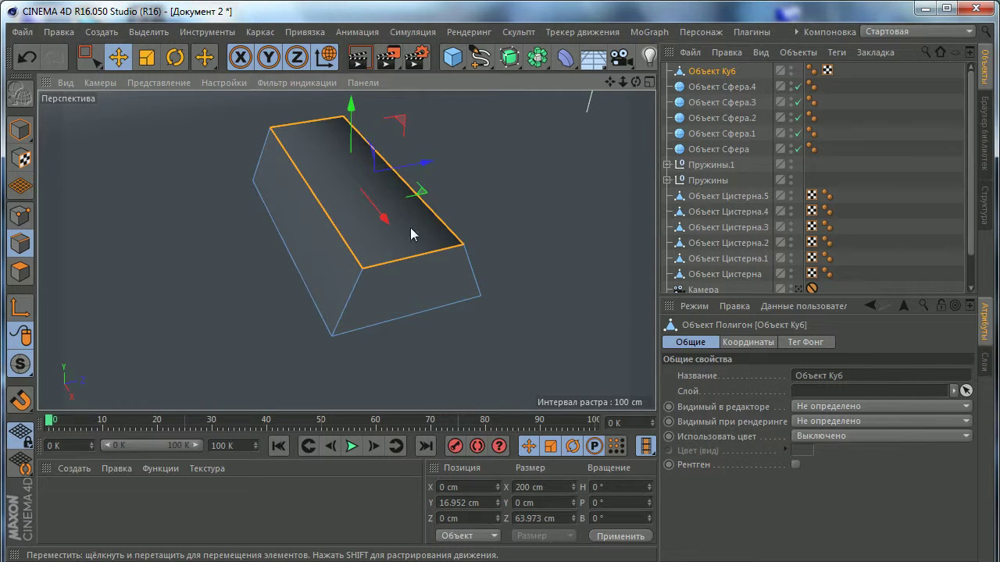
{"action": "left_click_drag", "start_coordinate": [410, 227], "coordinate": [501, 201], "text": "alt"}
Step: Bevel (Фаска) the top edges, adjust the Сдвиг offset, then undo the bevel
{"action": "right_click", "coordinate": [501, 201]}
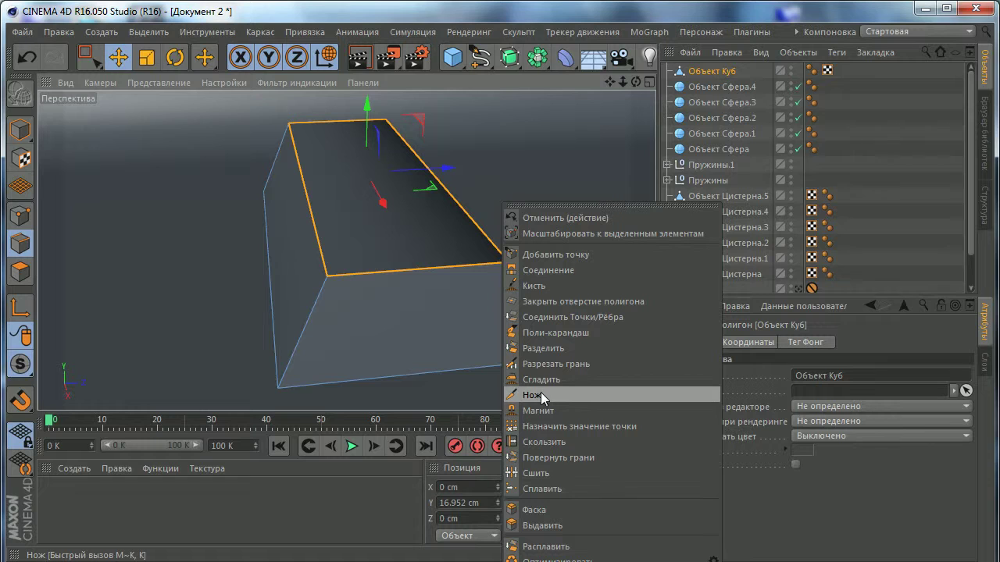
{"action": "left_click", "coordinate": [545, 509]}
{"action": "scroll", "coordinate": [433, 242], "scroll_direction": "up", "scroll_amount": 3}
{"action": "scroll", "coordinate": [547, 266], "scroll_direction": "up", "scroll_amount": 2}
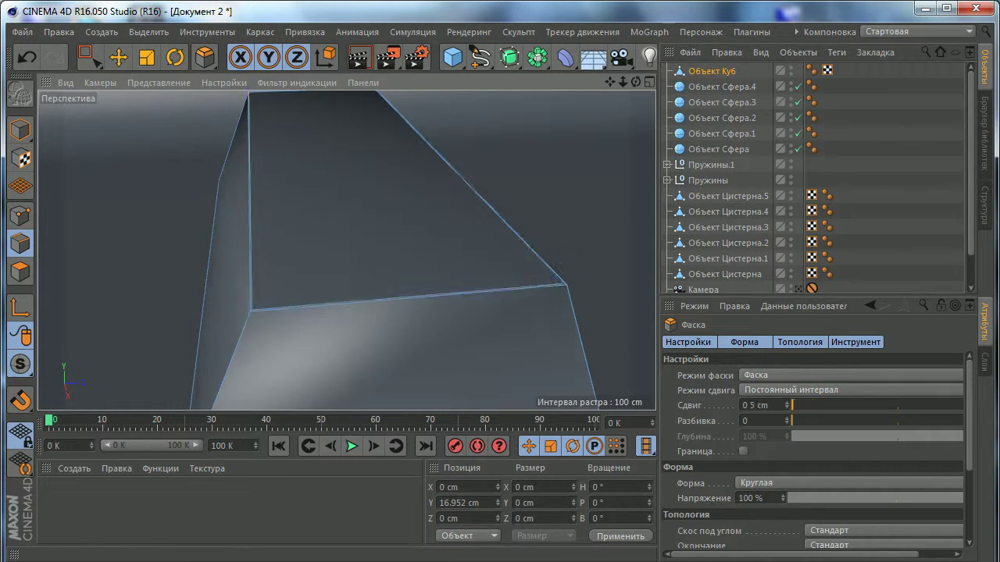
{"action": "left_click_drag", "start_coordinate": [554, 273], "coordinate": [567, 275]}
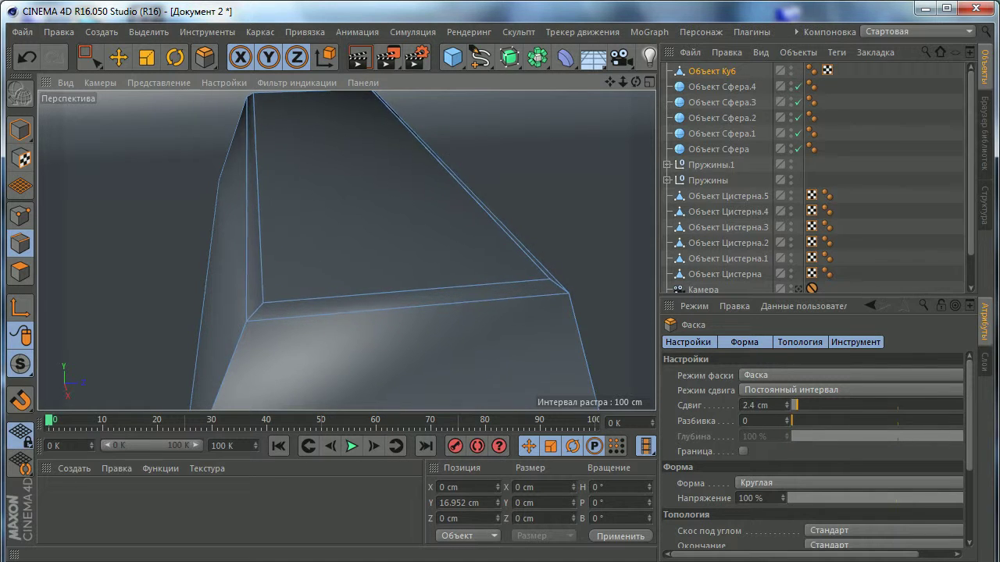
{"action": "mouse_move", "coordinate": [406, 237]}
{"action": "left_mouse_down"}
{"action": "mouse_move", "coordinate": [443, 202]}
{"action": "mouse_move", "coordinate": [352, 215]}
{"action": "mouse_move", "coordinate": [472, 244]}
{"action": "mouse_move", "coordinate": [418, 220]}
{"action": "mouse_move", "coordinate": [421, 206]}
{"action": "mouse_move", "coordinate": [467, 204]}
{"action": "mouse_move", "coordinate": [453, 243]}
{"action": "mouse_move", "coordinate": [456, 231]}
{"action": "left_mouse_up"}
{"action": "key", "text": "ctrl+z"}
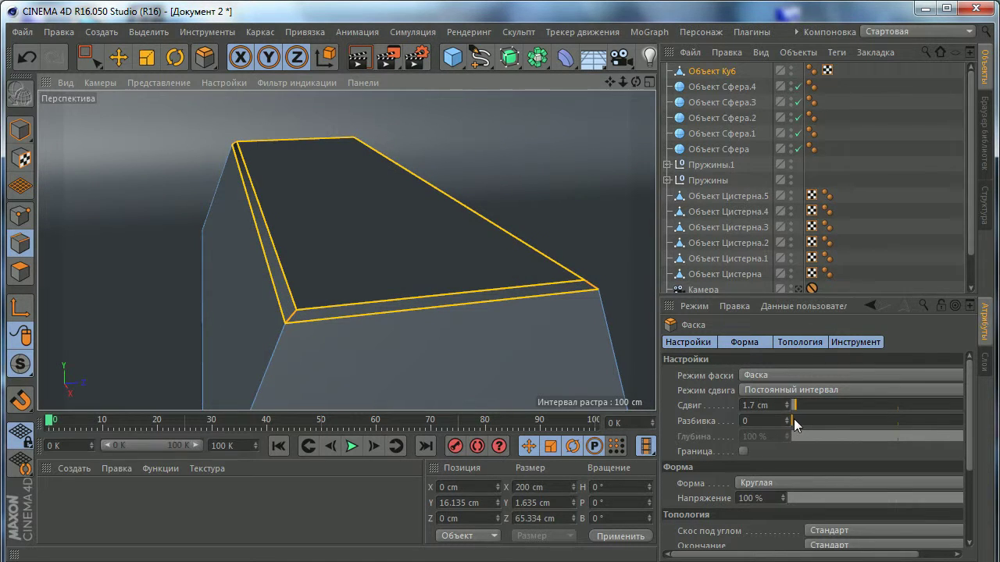
Step: Raise the bevel's Разбивка subdivisions and inspect the bar from several angles
{"action": "left_click_drag", "start_coordinate": [793, 420], "coordinate": [826, 419]}
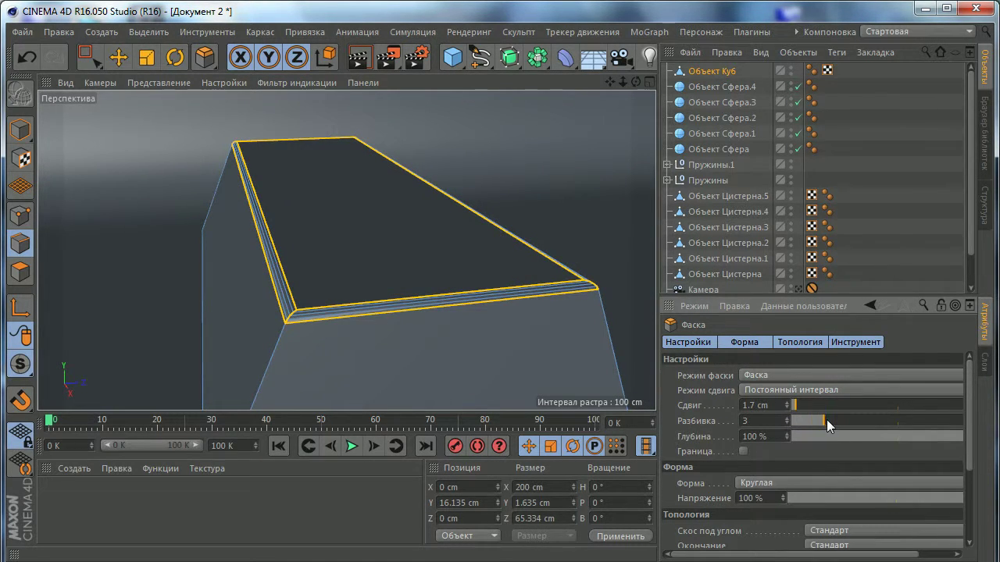
{"action": "left_click", "coordinate": [118, 57]}
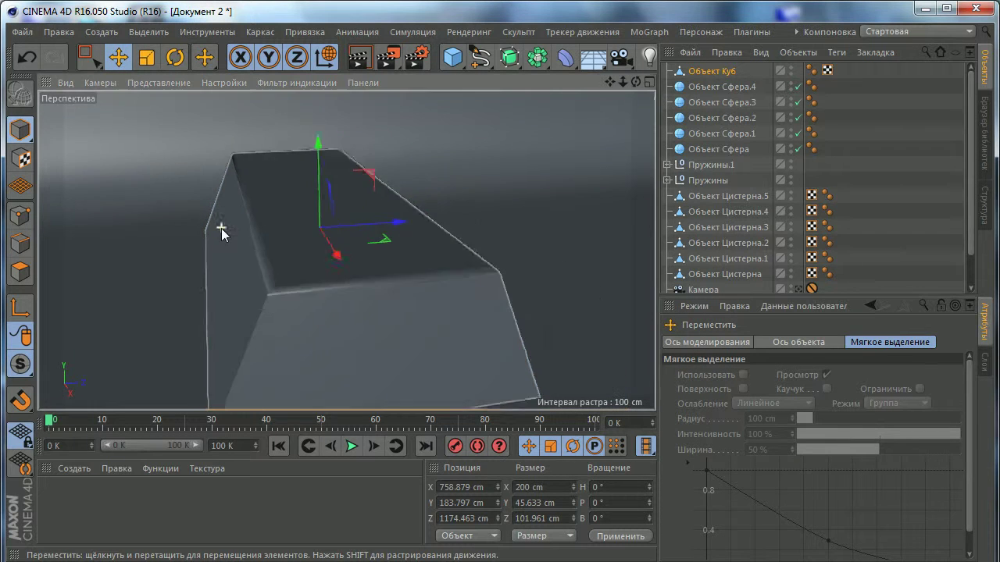
{"action": "mouse_move", "coordinate": [221, 228]}
{"action": "left_mouse_down", "text": "alt"}
{"action": "mouse_move", "coordinate": [297, 223]}
{"action": "mouse_move", "coordinate": [325, 234]}
{"action": "left_mouse_up", "text": "alt"}
{"action": "right_click_drag", "start_coordinate": [325, 228], "coordinate": [327, 266], "text": "alt"}
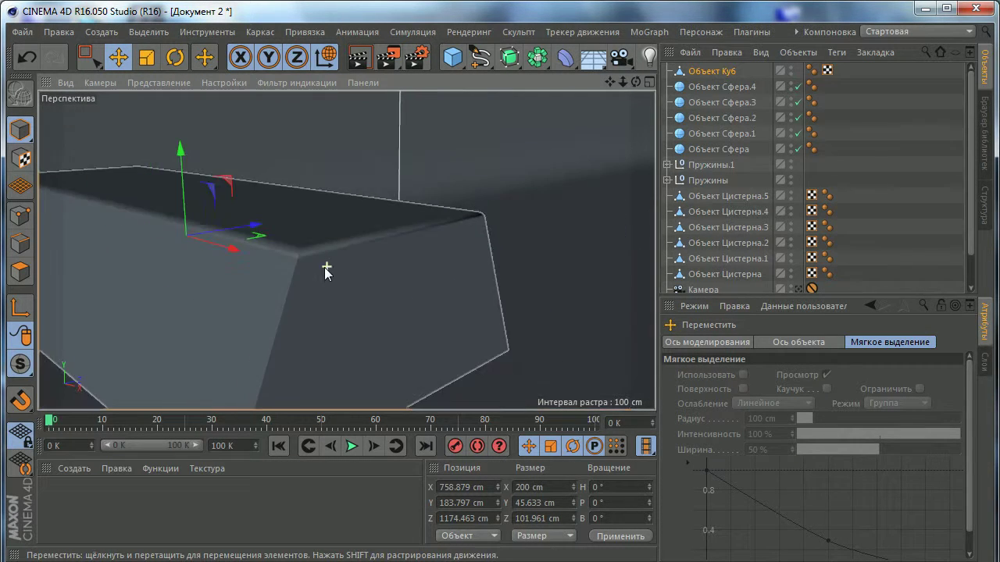
{"action": "left_click_drag", "start_coordinate": [327, 266], "coordinate": [471, 263], "text": "alt"}
{"action": "mouse_move", "coordinate": [364, 270]}
{"action": "left_mouse_down", "text": "alt"}
{"action": "mouse_move", "coordinate": [442, 274]}
{"action": "mouse_move", "coordinate": [545, 238]}
{"action": "mouse_move", "coordinate": [359, 250]}
{"action": "left_mouse_up", "text": "alt"}
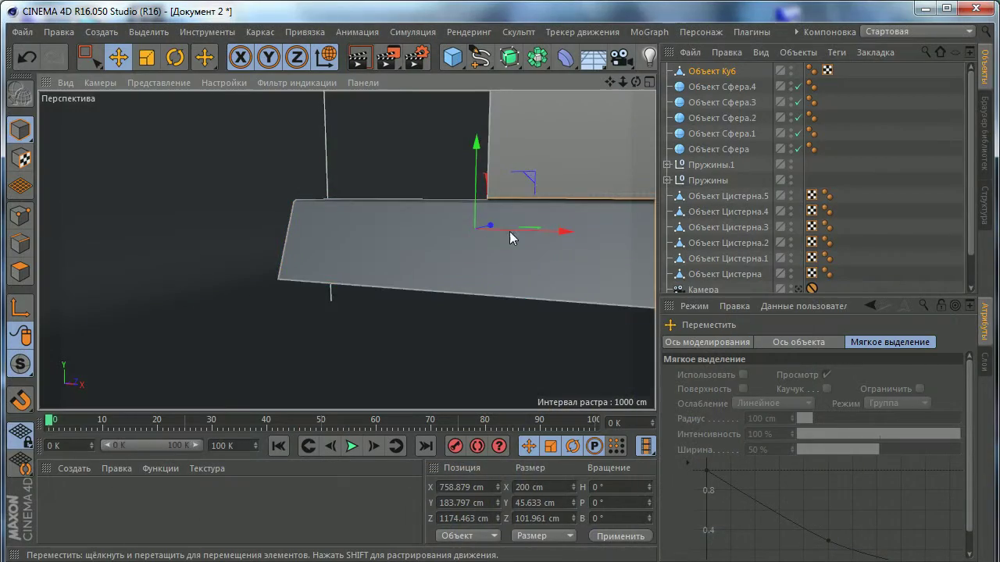
{"action": "mouse_move", "coordinate": [508, 234]}
{"action": "left_mouse_down", "text": "alt"}
{"action": "mouse_move", "coordinate": [428, 273]}
{"action": "mouse_move", "coordinate": [313, 295]}
{"action": "mouse_move", "coordinate": [436, 267]}
{"action": "left_mouse_up", "text": "alt"}
Step: Switch to Edges mode and orbit to see the whole bar
{"action": "scroll", "coordinate": [432, 268], "scroll_direction": "up", "scroll_amount": 3}
{"action": "scroll", "coordinate": [441, 227], "scroll_direction": "up", "scroll_amount": 2}
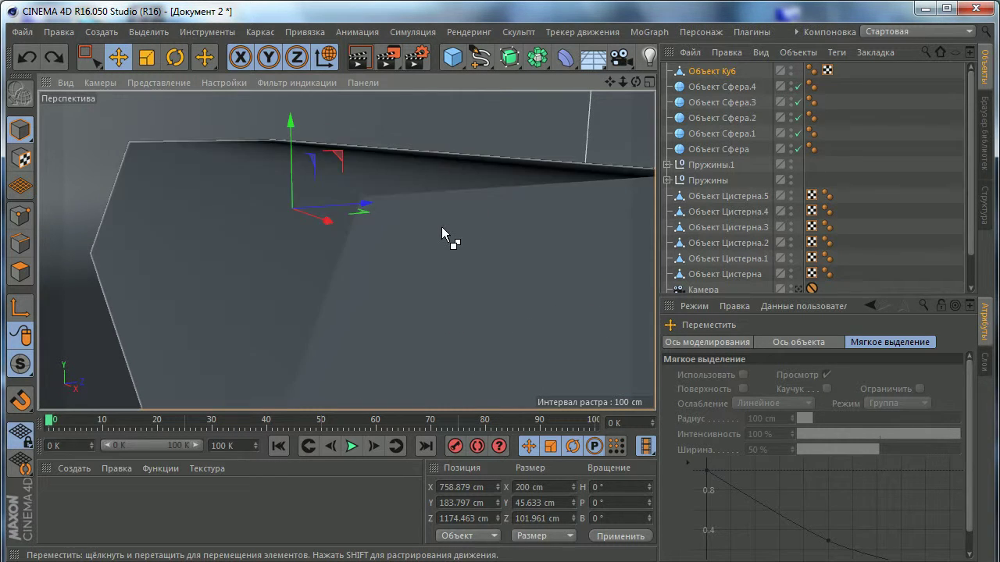
{"action": "left_click_drag", "start_coordinate": [441, 227], "coordinate": [403, 284], "text": "alt"}
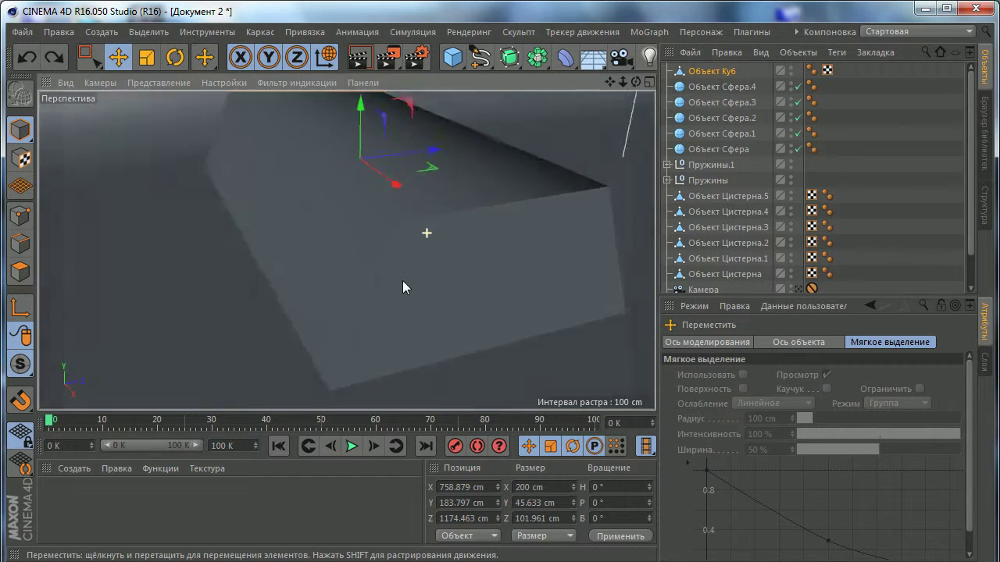
{"action": "left_click", "coordinate": [19, 244]}
{"action": "left_click_drag", "start_coordinate": [422, 181], "coordinate": [367, 287], "text": "alt"}
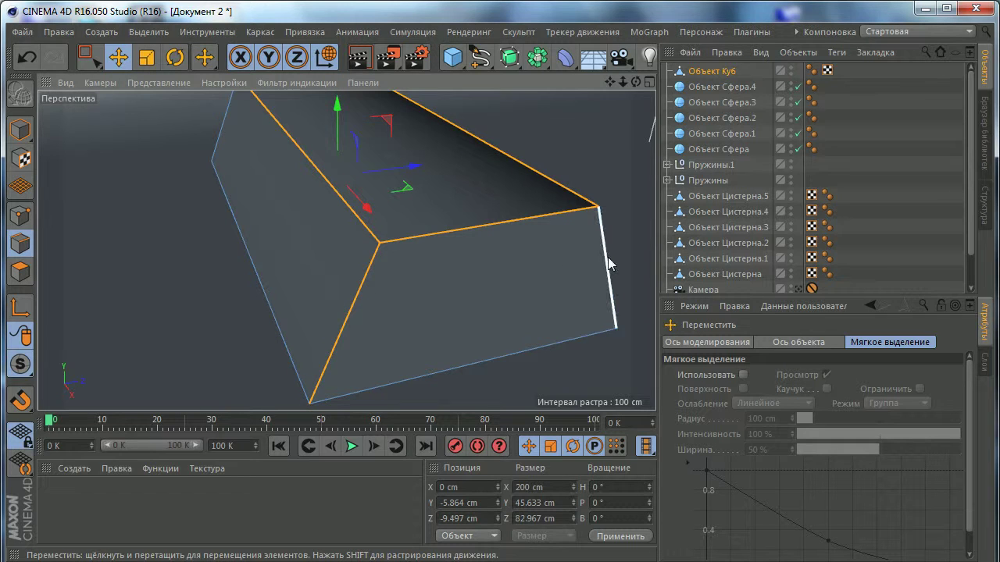
{"action": "scroll", "coordinate": [468, 207], "scroll_direction": "down", "scroll_amount": 5}
{"action": "mouse_move", "coordinate": [464, 204]}
{"action": "left_mouse_down", "text": "alt"}
{"action": "mouse_move", "coordinate": [545, 222]}
{"action": "mouse_move", "coordinate": [477, 260]}
{"action": "mouse_move", "coordinate": [525, 258]}
{"action": "left_mouse_up", "text": "alt"}
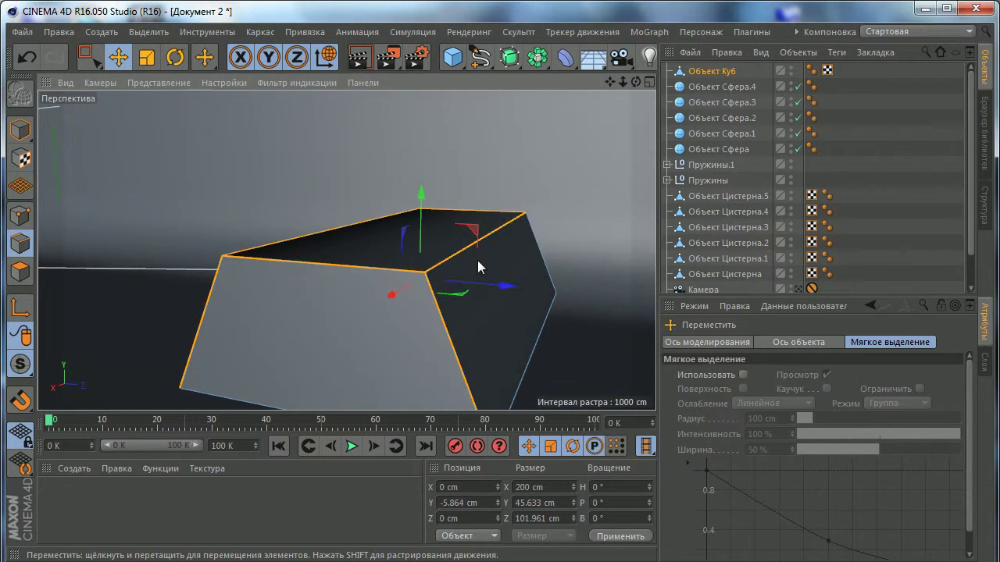
{"action": "mouse_move", "coordinate": [372, 236]}
{"action": "left_mouse_down", "text": "alt"}
{"action": "mouse_move", "coordinate": [390, 250]}
{"action": "mouse_move", "coordinate": [301, 218]}
{"action": "left_mouse_up", "text": "alt"}
Step: Bevel the selected edges by about 2.4 cm with 3 subdivisions, then return to Model mode
{"action": "right_click", "coordinate": [519, 186]}
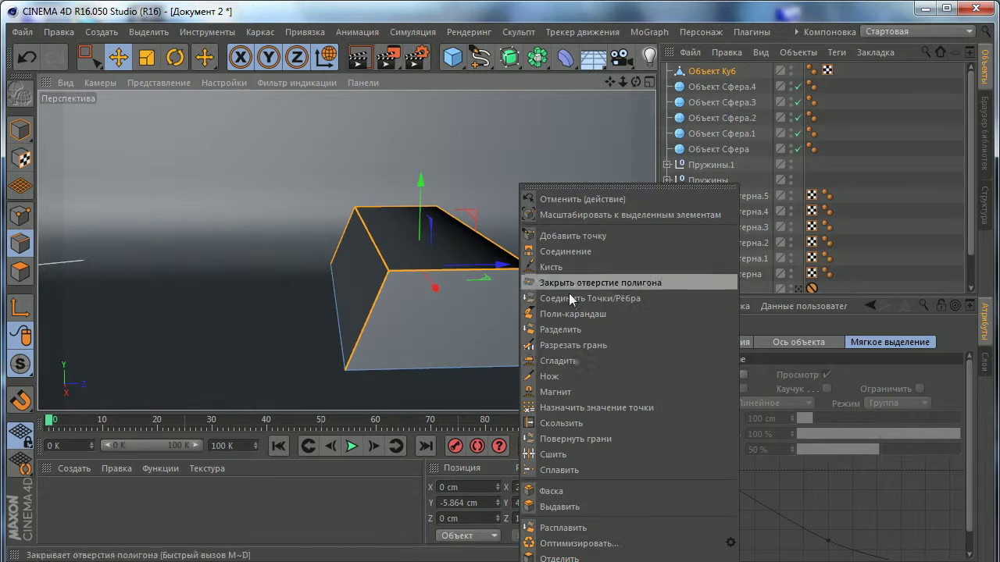
{"action": "left_click", "coordinate": [550, 490]}
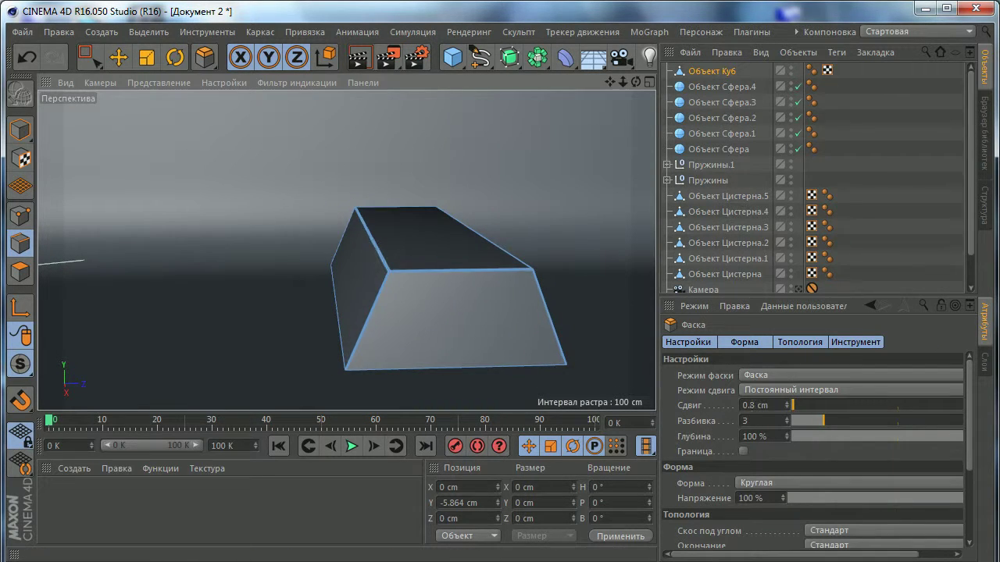
{"action": "left_click_drag", "start_coordinate": [453, 313], "coordinate": [484, 313]}
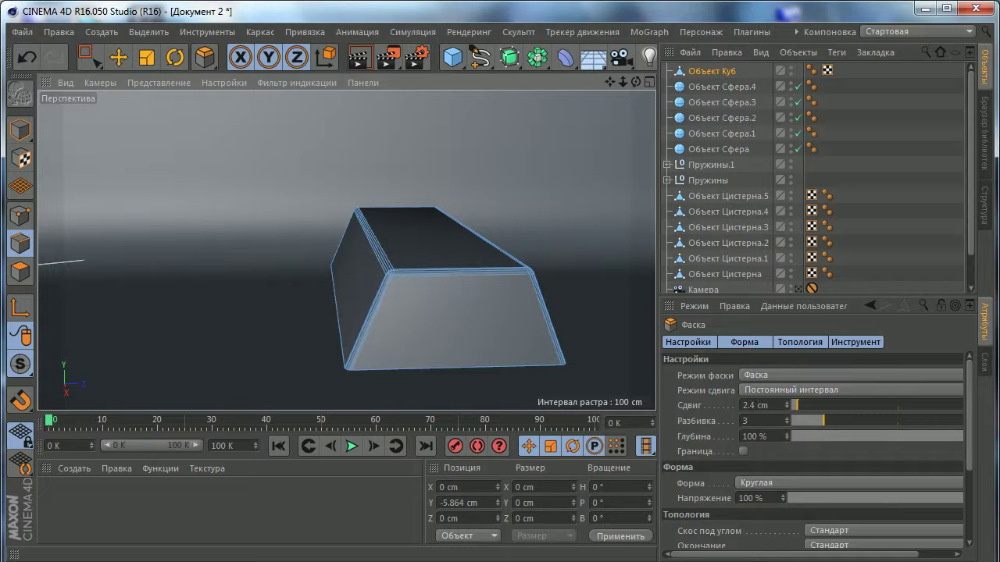
{"action": "left_click", "coordinate": [119, 57]}
{"action": "left_click", "coordinate": [20, 129]}
Step: Group the five spheres under a new null named 'сферы'
{"action": "scroll", "coordinate": [302, 258], "scroll_direction": "down", "scroll_amount": 5}
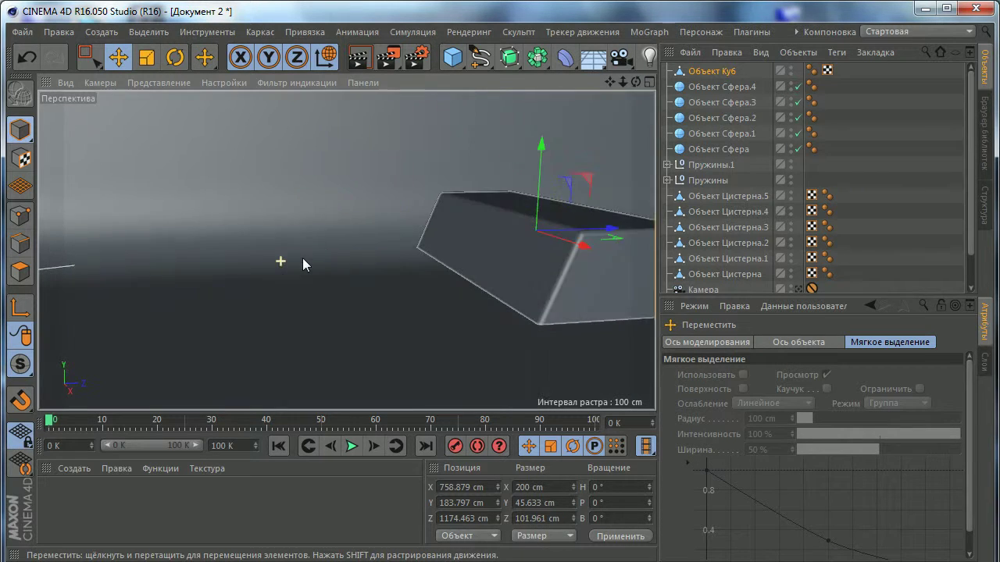
{"action": "scroll", "coordinate": [484, 281], "scroll_direction": "down", "scroll_amount": 3}
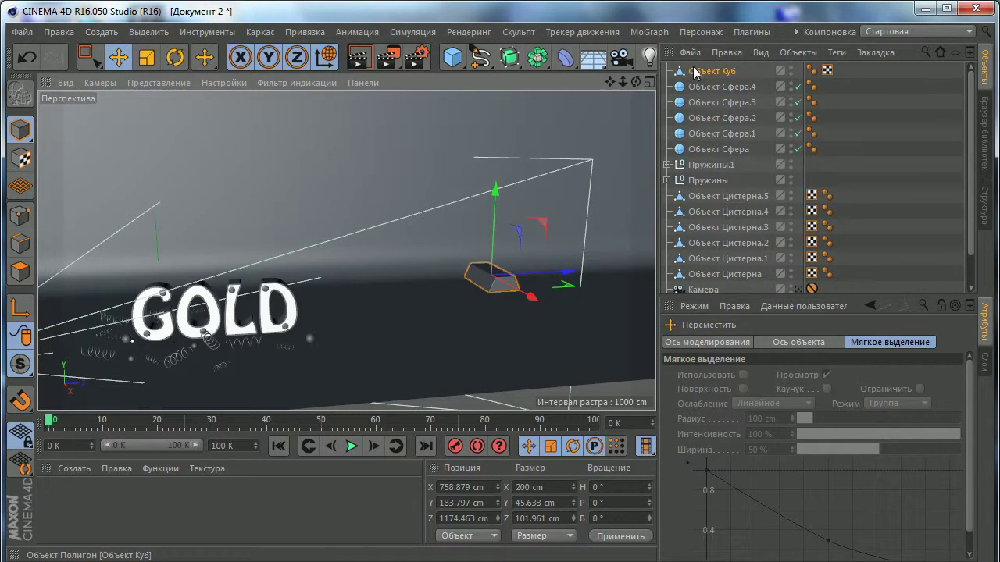
{"action": "left_click", "coordinate": [707, 146]}
{"action": "left_click", "coordinate": [709, 92], "text": "shift"}
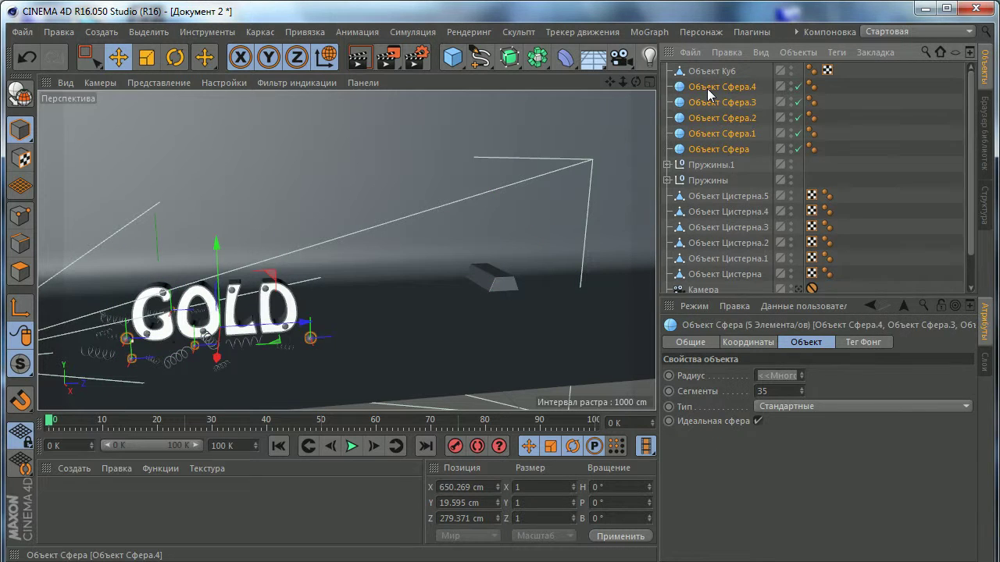
{"action": "key", "text": "alt+g"}
{"action": "double_click", "coordinate": [708, 87]}
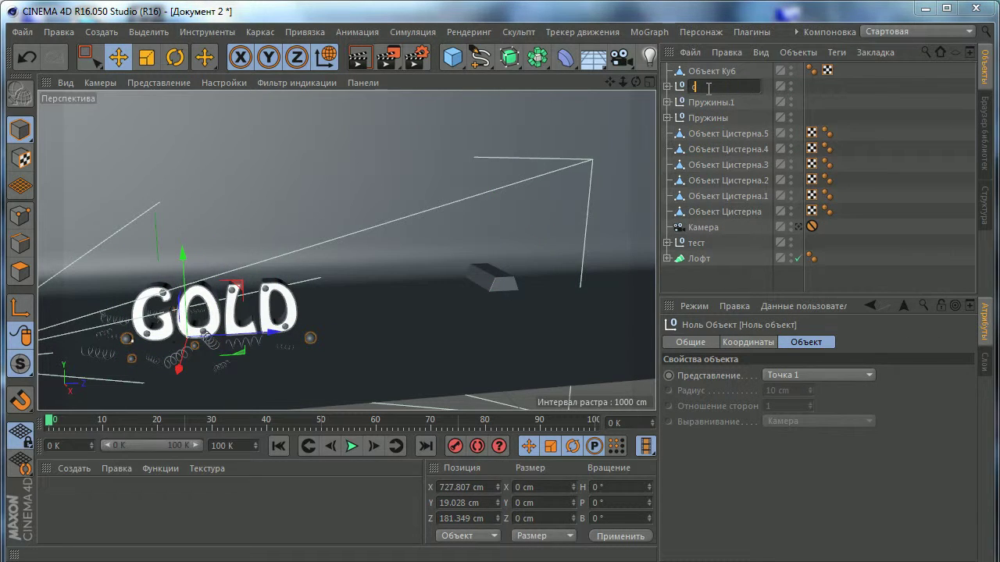
{"action": "key", "text": "Return"}
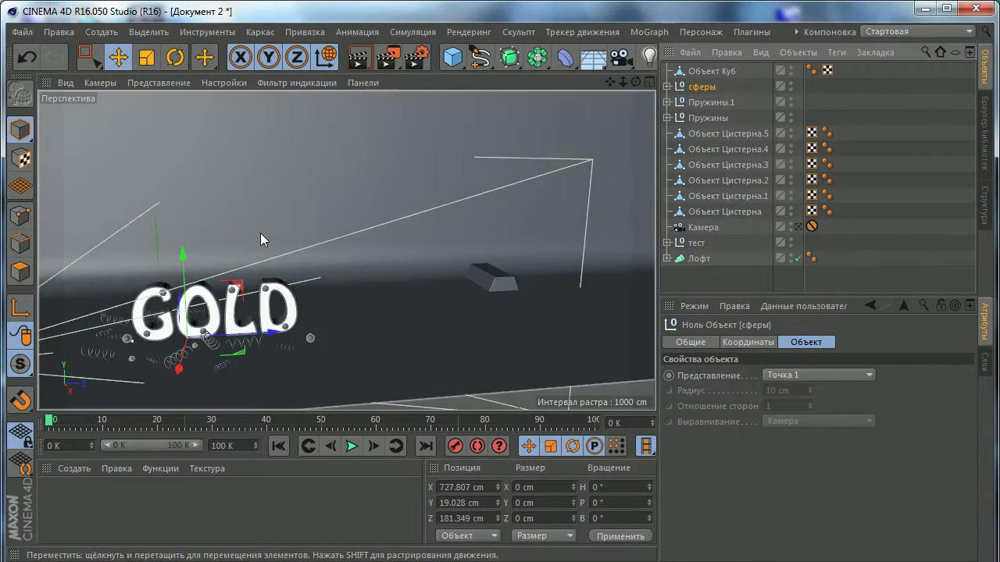
Step: Select the cube object and switch to the four-view layout
{"action": "left_click_drag", "start_coordinate": [260, 232], "coordinate": [465, 254], "text": "alt"}
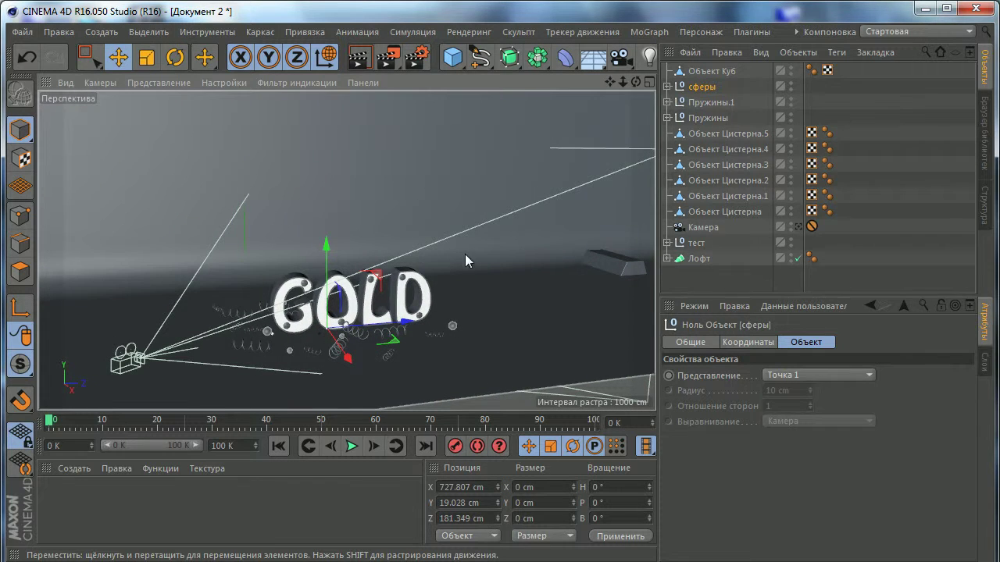
{"action": "left_click", "coordinate": [712, 69]}
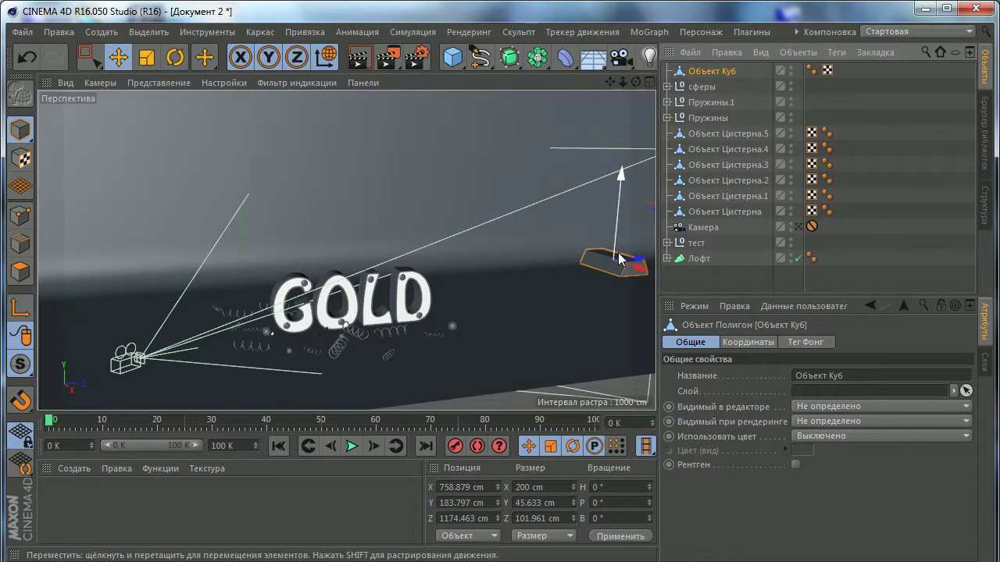
{"action": "middle_click", "coordinate": [499, 325]}
Step: In the Right view, lower the trapezoid bar to the ground and position it
{"action": "middle_click", "coordinate": [267, 321]}
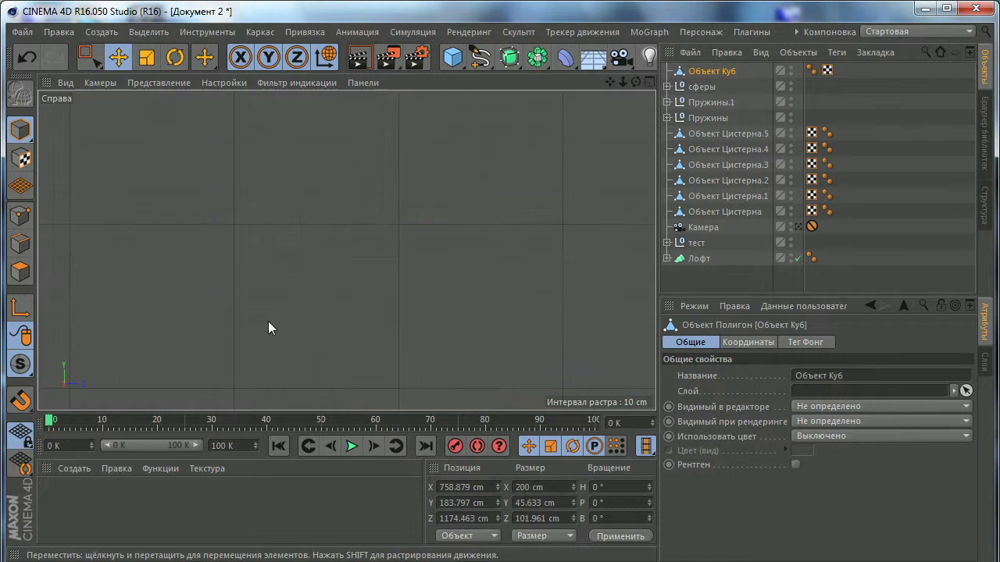
{"action": "key", "text": "o"}
{"action": "scroll", "coordinate": [354, 176], "scroll_direction": "down", "scroll_amount": 2}
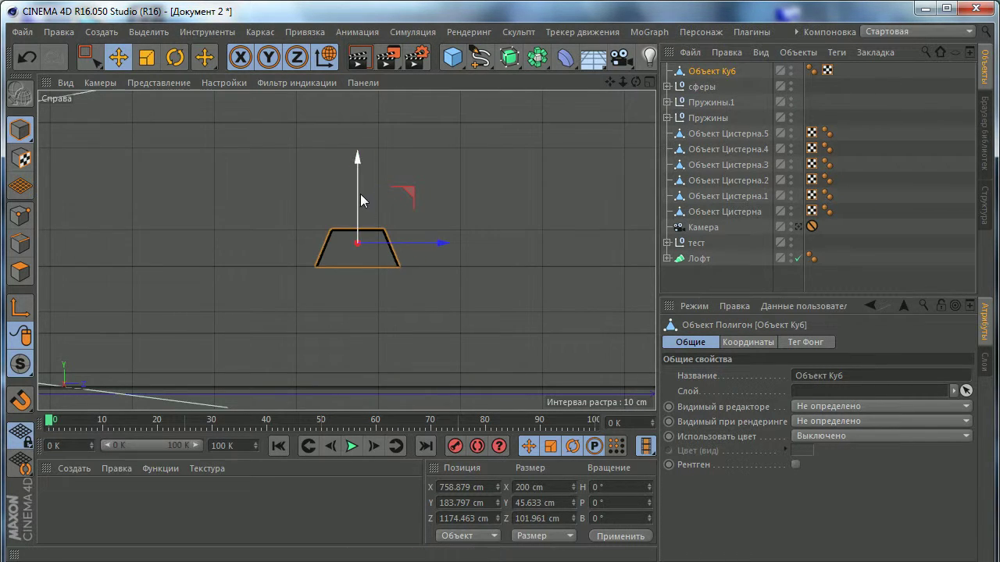
{"action": "left_click_drag", "start_coordinate": [361, 201], "coordinate": [372, 300]}
{"action": "middle_click_drag", "start_coordinate": [375, 305], "coordinate": [394, 221], "text": "alt"}
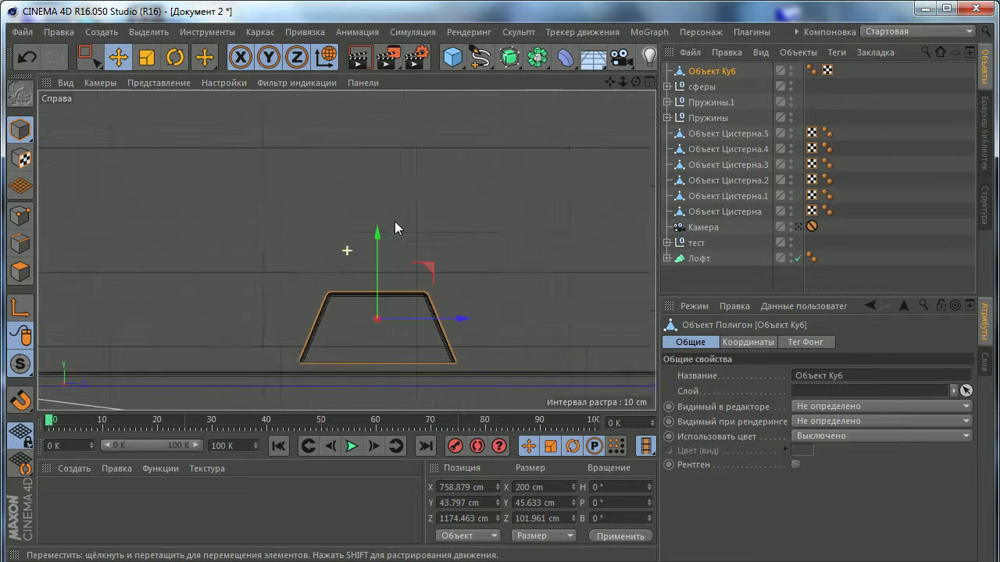
{"action": "scroll", "coordinate": [394, 221], "scroll_direction": "up", "scroll_amount": 2}
{"action": "mouse_move", "coordinate": [395, 196]}
{"action": "left_mouse_down"}
{"action": "mouse_move", "coordinate": [395, 224]}
{"action": "mouse_move", "coordinate": [162, 240]}
{"action": "left_mouse_up"}
{"action": "scroll", "coordinate": [395, 225], "scroll_direction": "down", "scroll_amount": 3}
{"action": "mouse_move", "coordinate": [162, 240]}
{"action": "middle_mouse_down", "text": "alt"}
{"action": "mouse_move", "coordinate": [622, 235]}
{"action": "mouse_move", "coordinate": [388, 236]}
{"action": "middle_mouse_up", "text": "alt"}
{"action": "scroll", "coordinate": [388, 236], "scroll_direction": "up", "scroll_amount": 1}
{"action": "left_click_drag", "start_coordinate": [390, 241], "coordinate": [582, 246]}
{"action": "scroll", "coordinate": [449, 242], "scroll_direction": "up", "scroll_amount": 3}
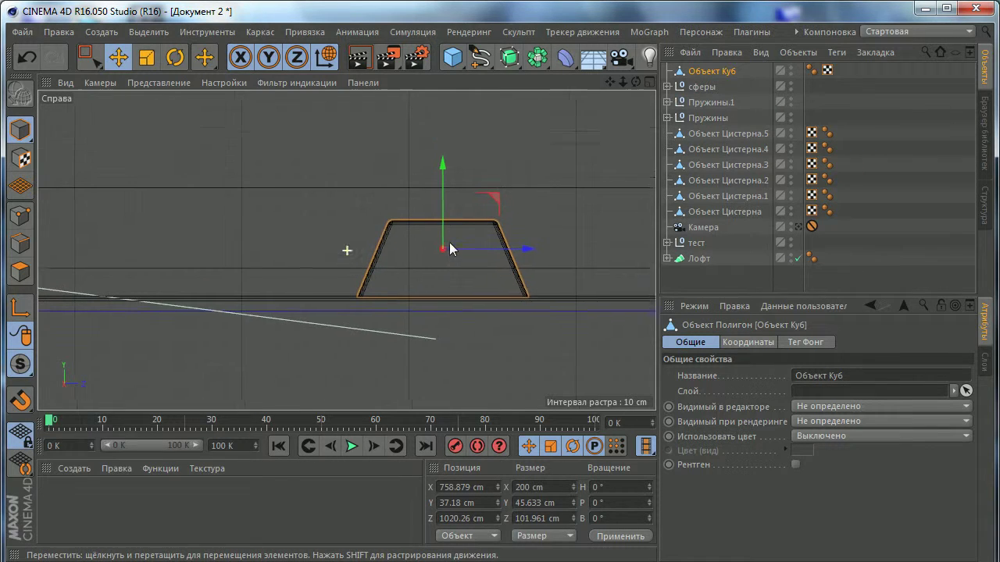
{"action": "left_click_drag", "start_coordinate": [439, 228], "coordinate": [436, 220]}
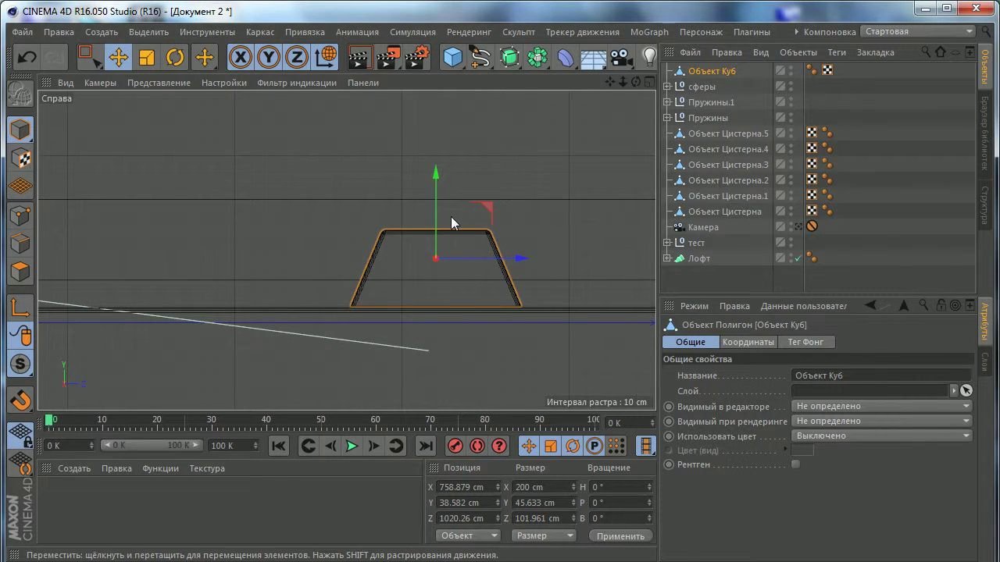
{"action": "middle_click_drag", "start_coordinate": [450, 216], "coordinate": [377, 236], "text": "alt"}
{"action": "scroll", "coordinate": [402, 280], "scroll_direction": "up", "scroll_amount": 1}
{"action": "middle_click_drag", "start_coordinate": [402, 279], "coordinate": [378, 292], "text": "alt"}
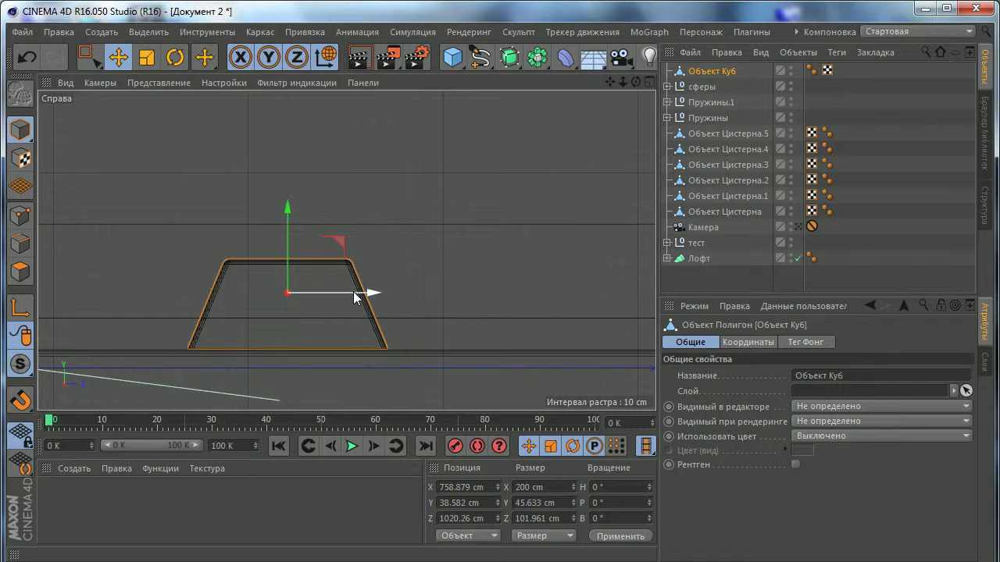
Step: Copy the bar 100 cm to the right, closing the gap between the two base bars
{"action": "left_click_drag", "start_coordinate": [342, 291], "coordinate": [530, 295], "text": "ctrl"}
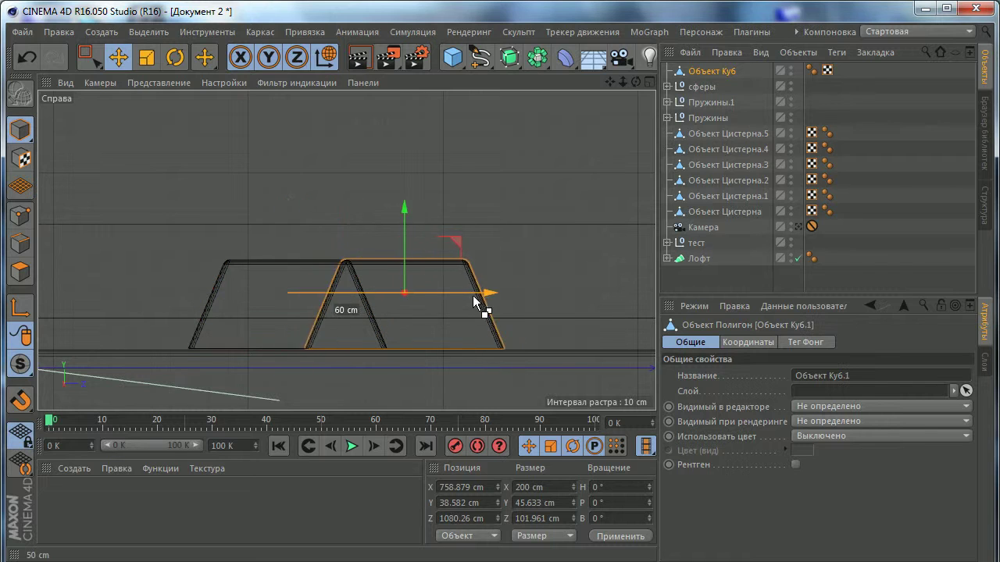
{"action": "scroll", "coordinate": [530, 295], "scroll_direction": "up", "scroll_amount": 3}
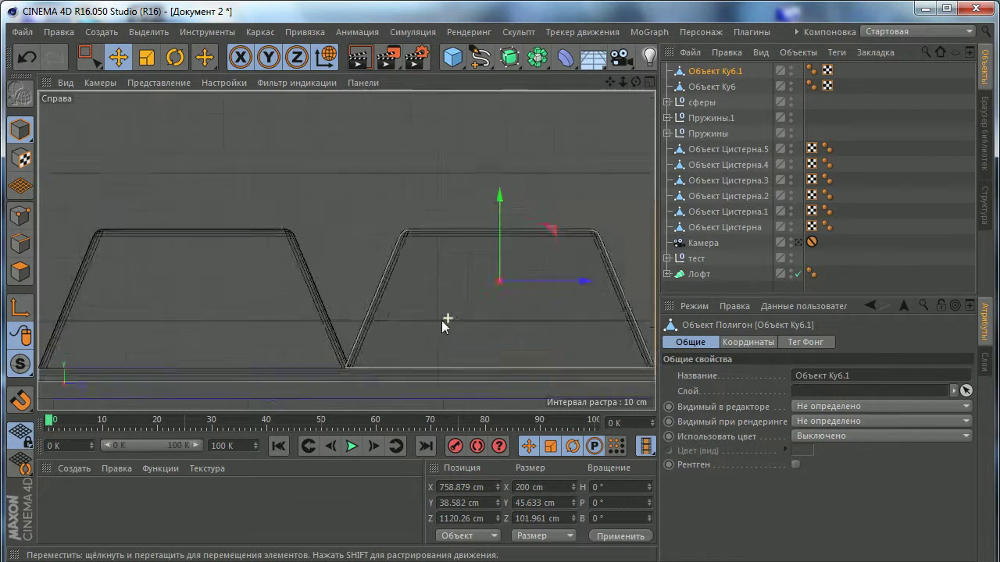
{"action": "scroll", "coordinate": [442, 321], "scroll_direction": "up", "scroll_amount": 3}
{"action": "left_click_drag", "start_coordinate": [533, 251], "coordinate": [567, 252]}
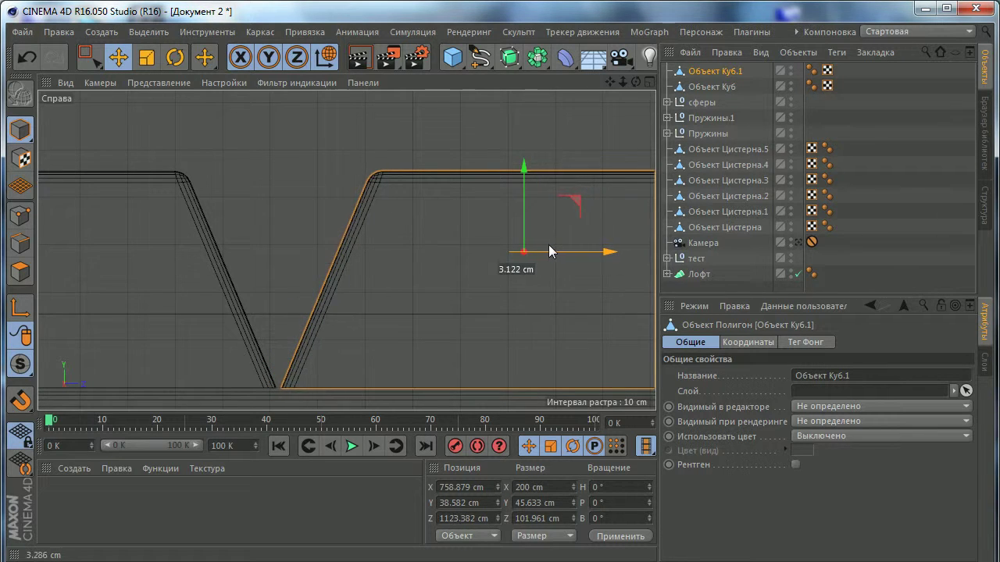
{"action": "left_click_drag", "start_coordinate": [556, 245], "coordinate": [547, 244]}
{"action": "scroll", "coordinate": [442, 297], "scroll_direction": "down", "scroll_amount": 3}
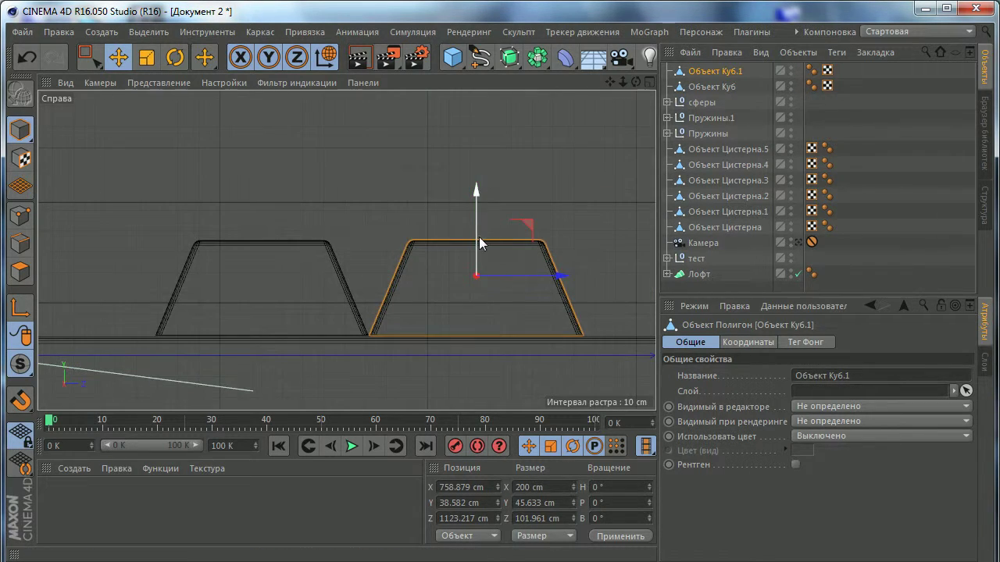
Step: Copy a third bar 40 cm up and center it atop the two below
{"action": "mouse_move", "coordinate": [479, 244]}
{"action": "left_mouse_down", "text": "ctrl"}
{"action": "mouse_move", "coordinate": [494, 138]}
{"action": "mouse_move", "coordinate": [478, 137]}
{"action": "left_mouse_up", "text": "ctrl"}
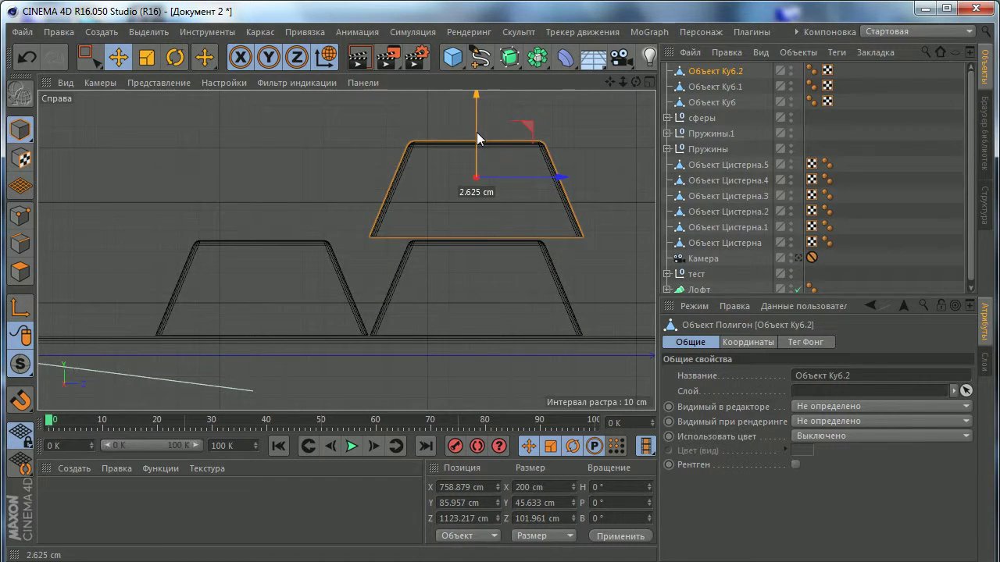
{"action": "left_click_drag", "start_coordinate": [550, 179], "coordinate": [449, 181]}
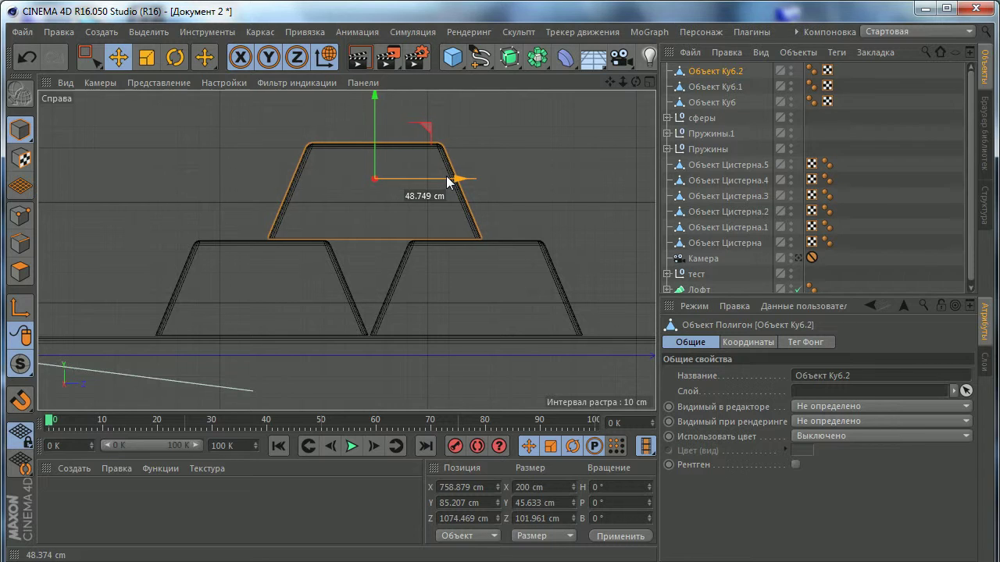
{"action": "scroll", "coordinate": [447, 188], "scroll_direction": "down", "scroll_amount": 2}
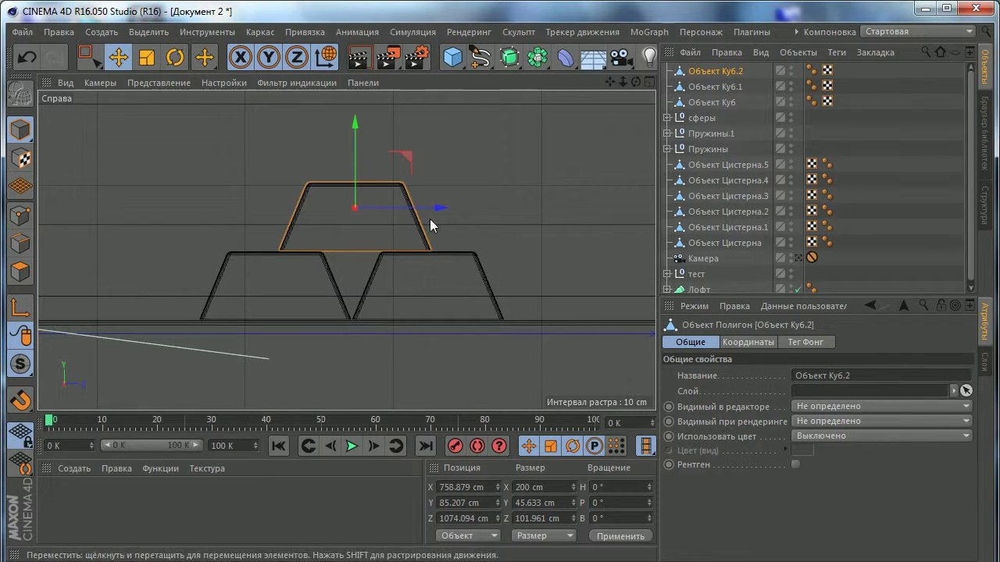
{"action": "left_click_drag", "start_coordinate": [440, 210], "coordinate": [433, 213]}
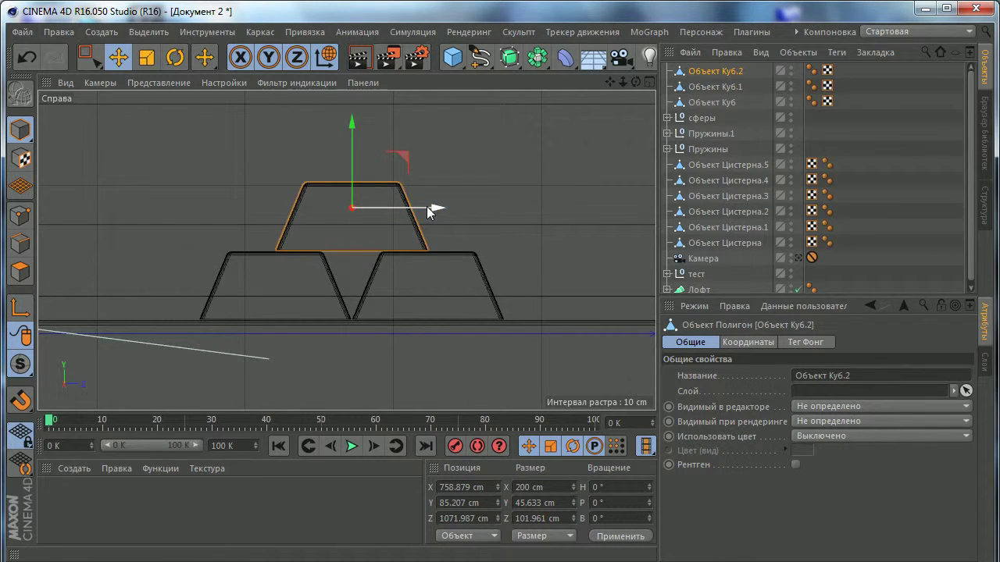
Step: Copy both base bars 210 cm to the right to form a four-bar base row
{"action": "left_click", "coordinate": [711, 102]}
{"action": "left_click", "coordinate": [713, 87], "text": "shift"}
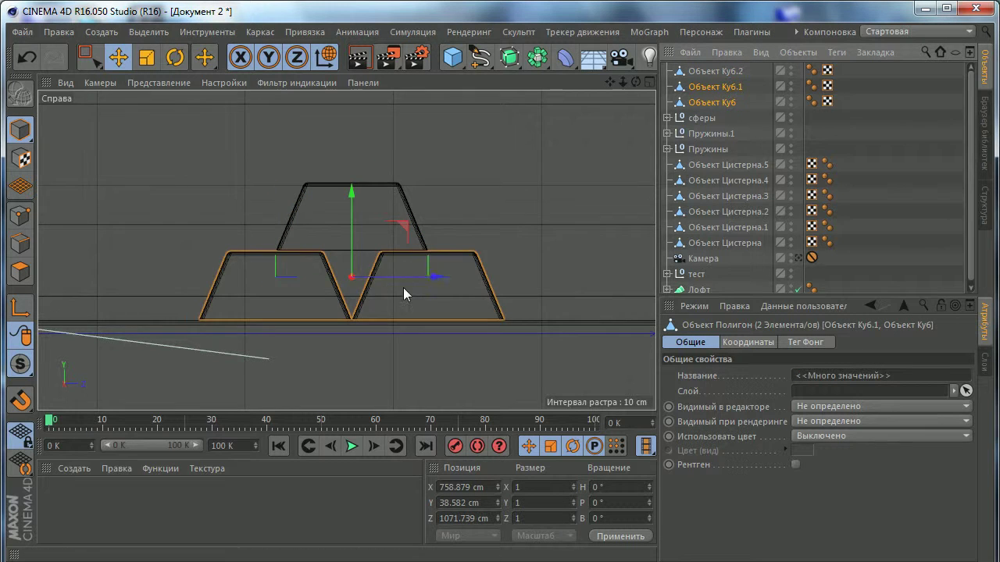
{"action": "left_click_drag", "start_coordinate": [396, 275], "coordinate": [560, 277], "text": "ctrl"}
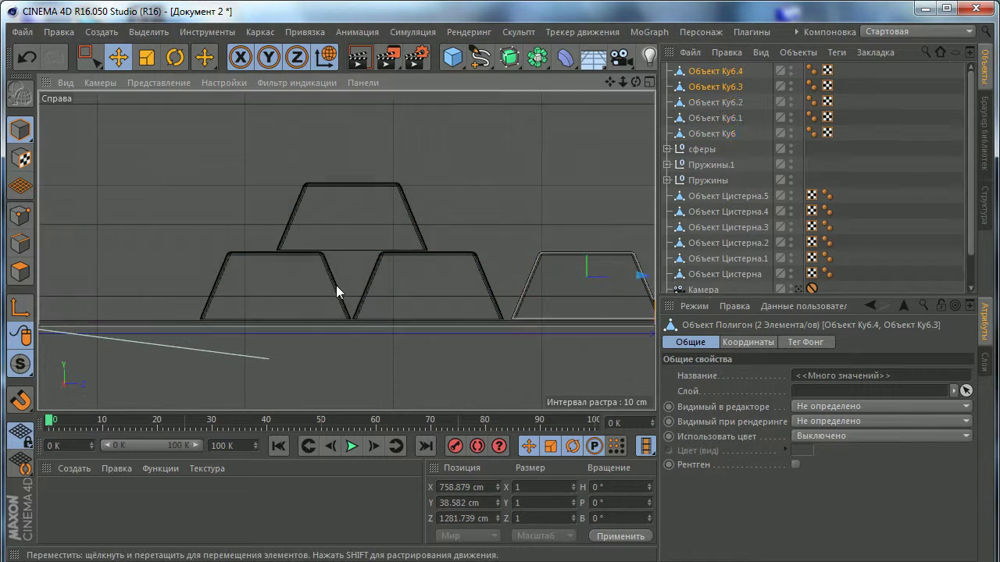
{"action": "middle_click_drag", "start_coordinate": [639, 279], "coordinate": [585, 279], "text": "alt"}
{"action": "left_click_drag", "start_coordinate": [641, 286], "coordinate": [635, 289]}
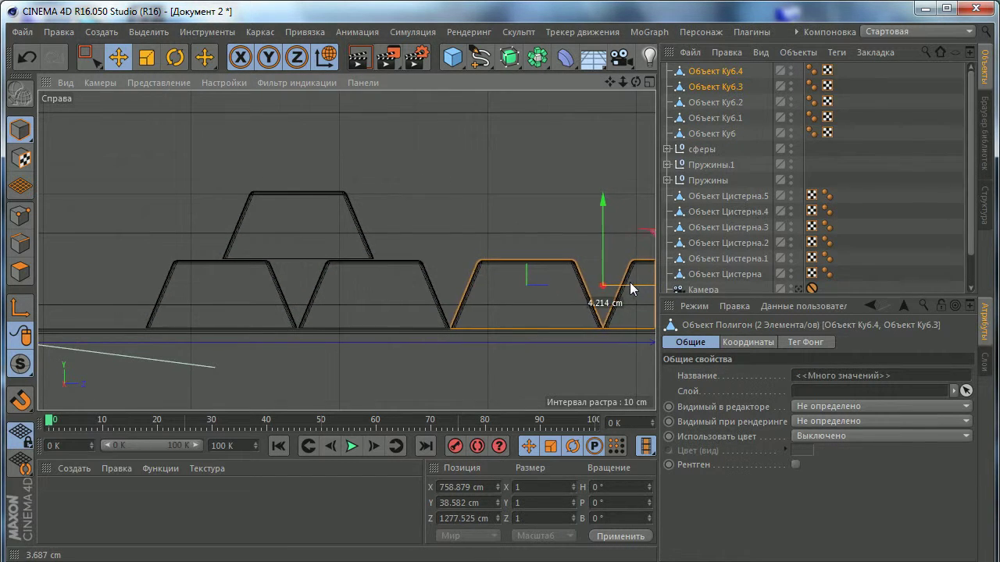
Step: Copy the top bar twice, 110 cm apart, and fit them into a three-bar second row
{"action": "left_click", "coordinate": [713, 102]}
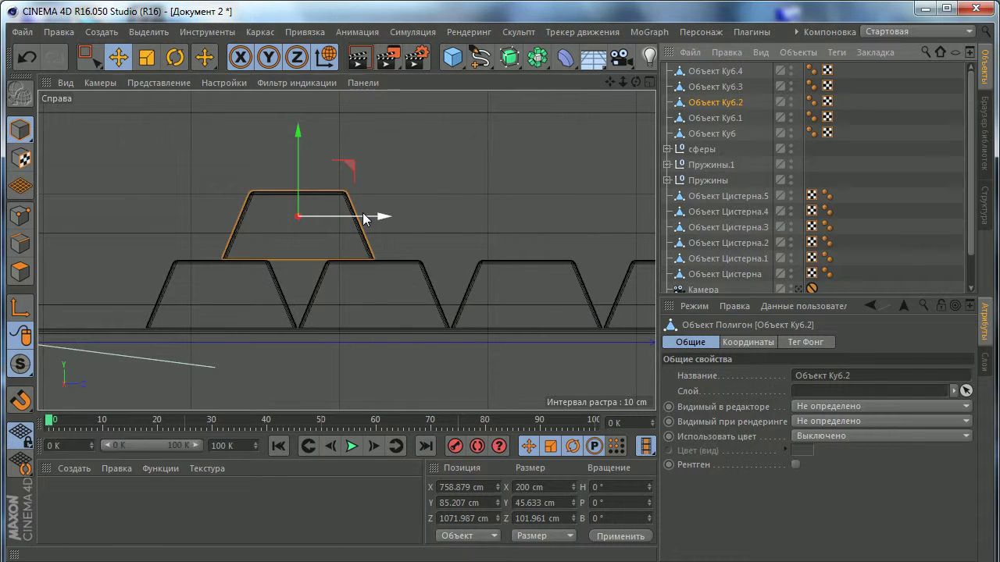
{"action": "left_click_drag", "start_coordinate": [366, 217], "coordinate": [531, 219], "text": "ctrl"}
{"action": "middle_click_drag", "start_coordinate": [418, 246], "coordinate": [346, 252], "text": "alt"}
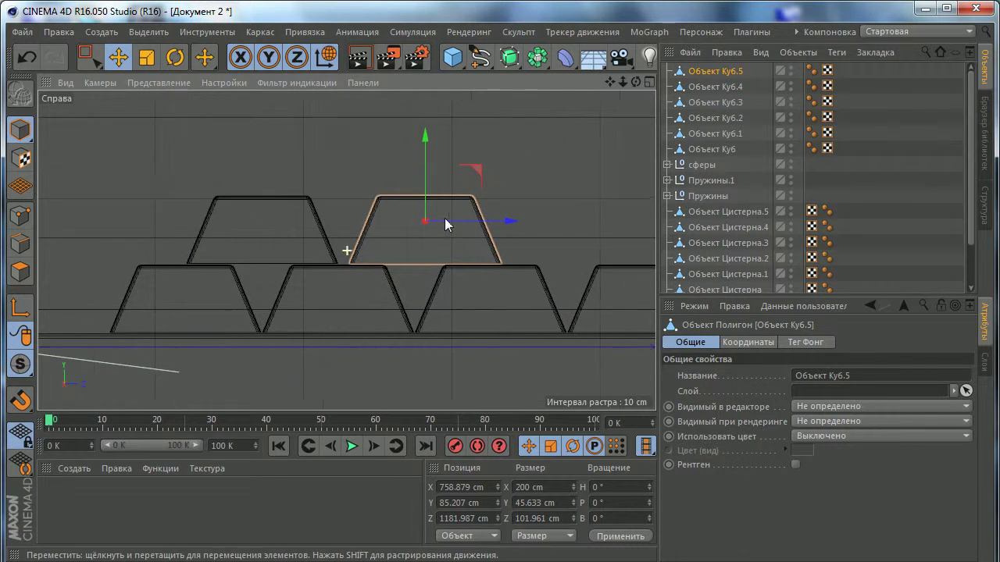
{"action": "mouse_move", "coordinate": [446, 223]}
{"action": "left_mouse_down", "text": "ctrl"}
{"action": "mouse_move", "coordinate": [609, 221]}
{"action": "mouse_move", "coordinate": [596, 226]}
{"action": "left_mouse_up", "text": "ctrl"}
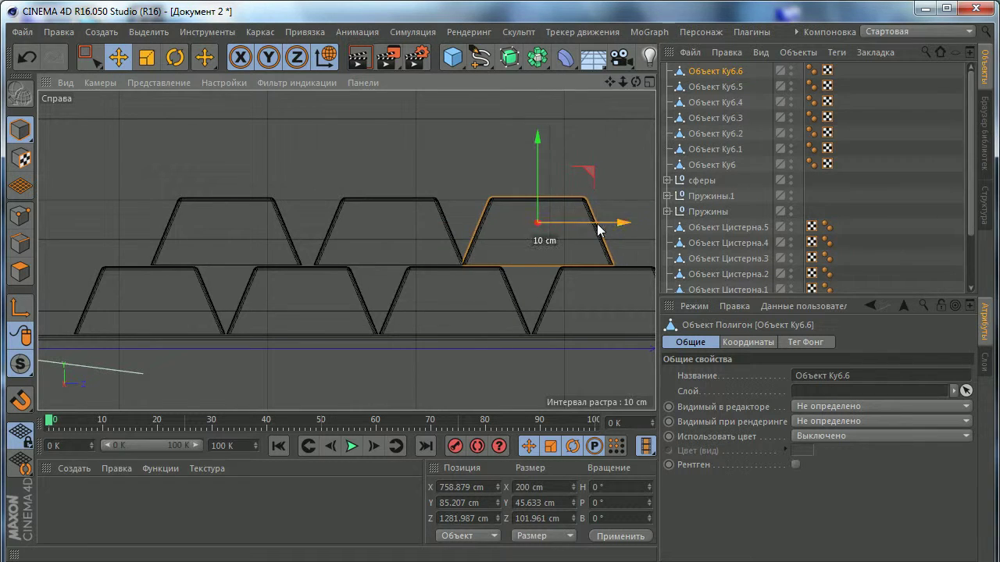
{"action": "left_click", "coordinate": [446, 222]}
{"action": "left_click_drag", "start_coordinate": [464, 228], "coordinate": [461, 223]}
{"action": "scroll", "coordinate": [447, 272], "scroll_direction": "down", "scroll_amount": 5}
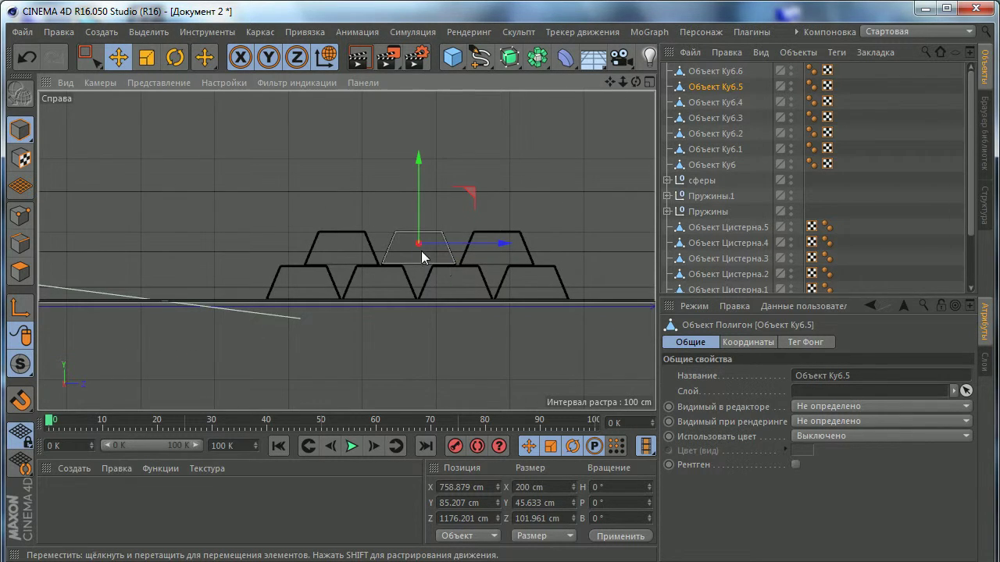
{"action": "scroll", "coordinate": [440, 229], "scroll_direction": "up", "scroll_amount": 2}
{"action": "scroll", "coordinate": [413, 215], "scroll_direction": "up", "scroll_amount": 3}
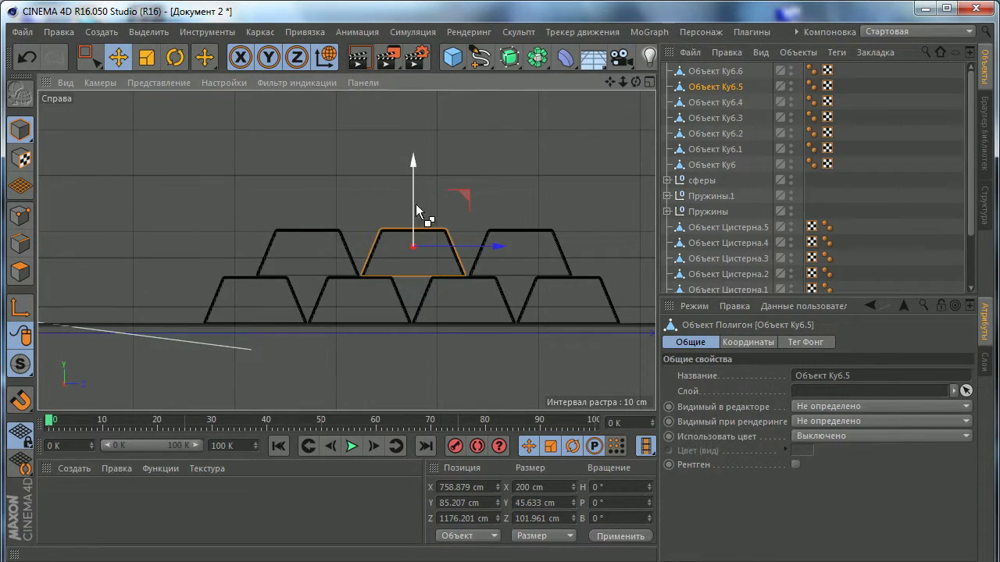
Step: Lift bar copies up and align them into a two-bar third row
{"action": "left_click_drag", "start_coordinate": [428, 157], "coordinate": [415, 142]}
{"action": "mouse_move", "coordinate": [478, 204]}
{"action": "left_mouse_down"}
{"action": "mouse_move", "coordinate": [429, 206]}
{"action": "mouse_move", "coordinate": [527, 201]}
{"action": "mouse_move", "coordinate": [520, 196]}
{"action": "left_mouse_up"}
{"action": "scroll", "coordinate": [395, 216], "scroll_direction": "up", "scroll_amount": 3}
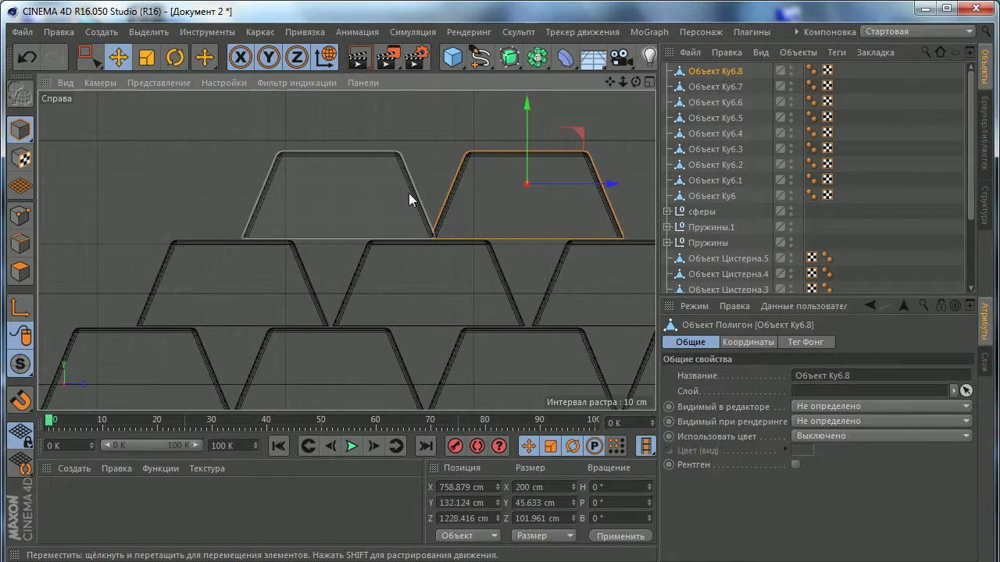
{"action": "left_click", "coordinate": [418, 195]}
{"action": "mouse_move", "coordinate": [425, 184]}
{"action": "left_mouse_down"}
{"action": "mouse_move", "coordinate": [437, 224]}
{"action": "mouse_move", "coordinate": [428, 221]}
{"action": "left_mouse_up"}
{"action": "scroll", "coordinate": [420, 214], "scroll_direction": "down", "scroll_amount": 3}
Step: In the Right view, copy the top bar 30 cm up and center it over the pyramid
{"action": "middle_click", "coordinate": [424, 217]}
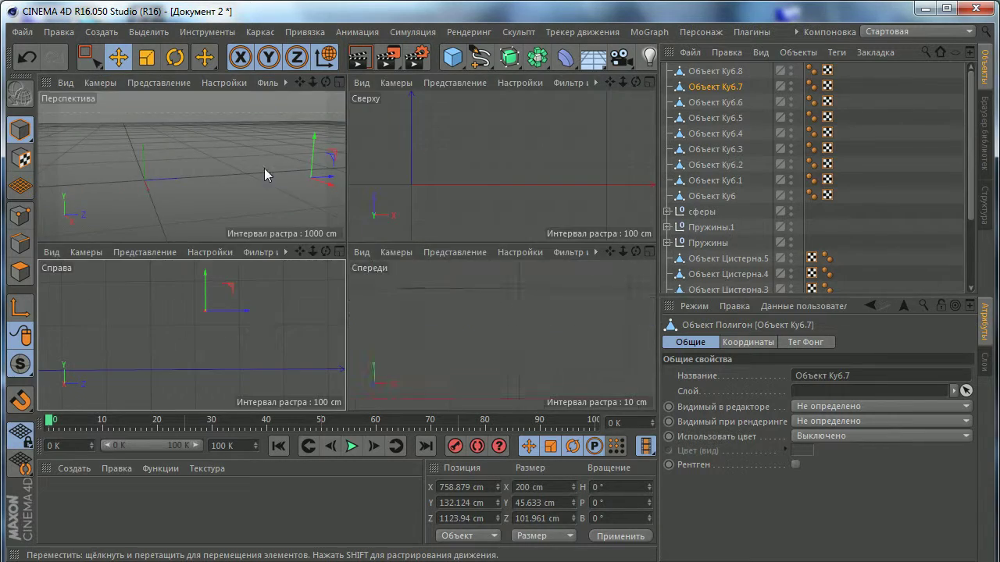
{"action": "middle_click", "coordinate": [264, 168]}
{"action": "scroll", "coordinate": [539, 275], "scroll_direction": "up", "scroll_amount": 3}
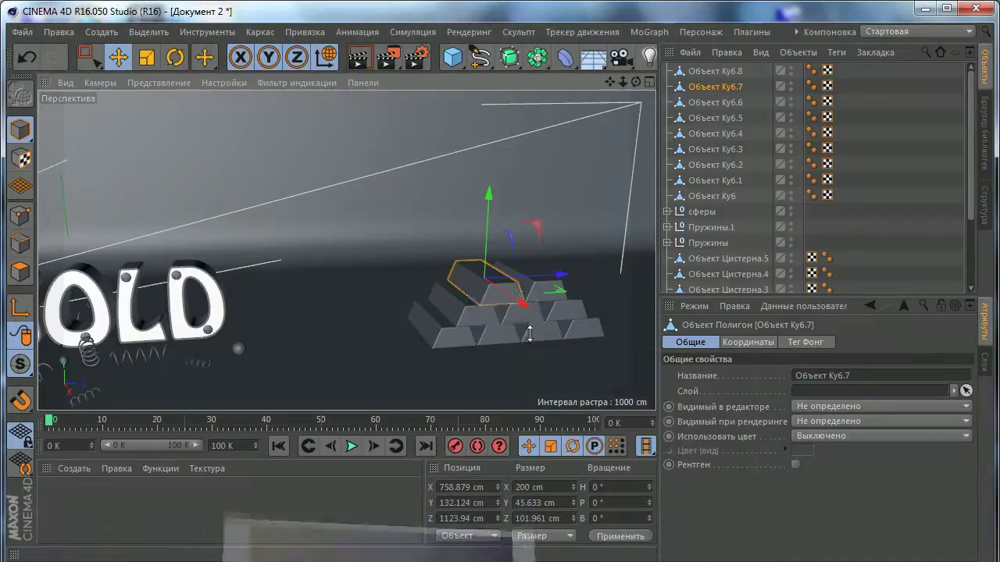
{"action": "middle_click", "coordinate": [542, 282]}
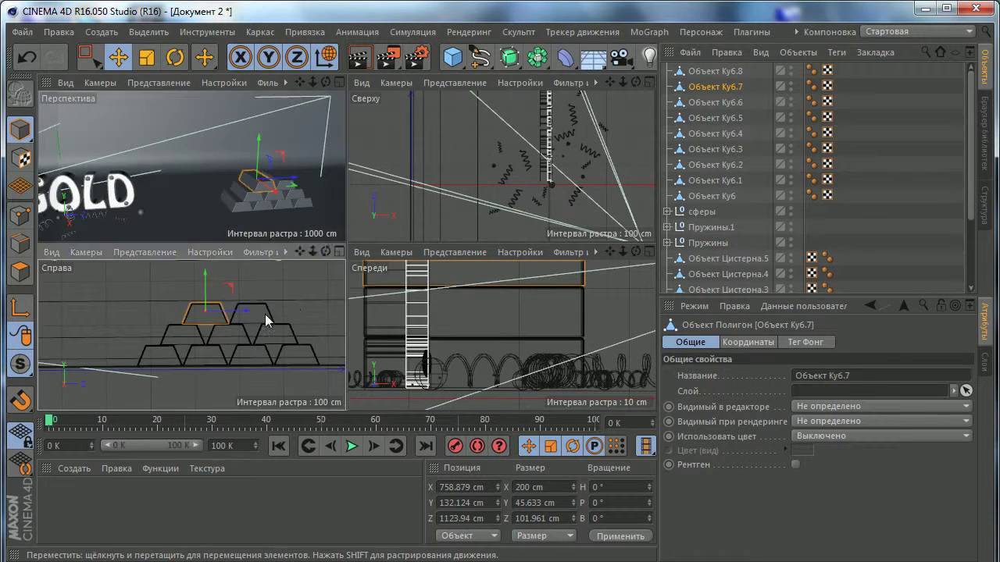
{"action": "middle_click", "coordinate": [333, 315]}
{"action": "left_click_drag", "start_coordinate": [376, 160], "coordinate": [379, 126], "text": "ctrl"}
{"action": "left_click_drag", "start_coordinate": [419, 164], "coordinate": [451, 164]}
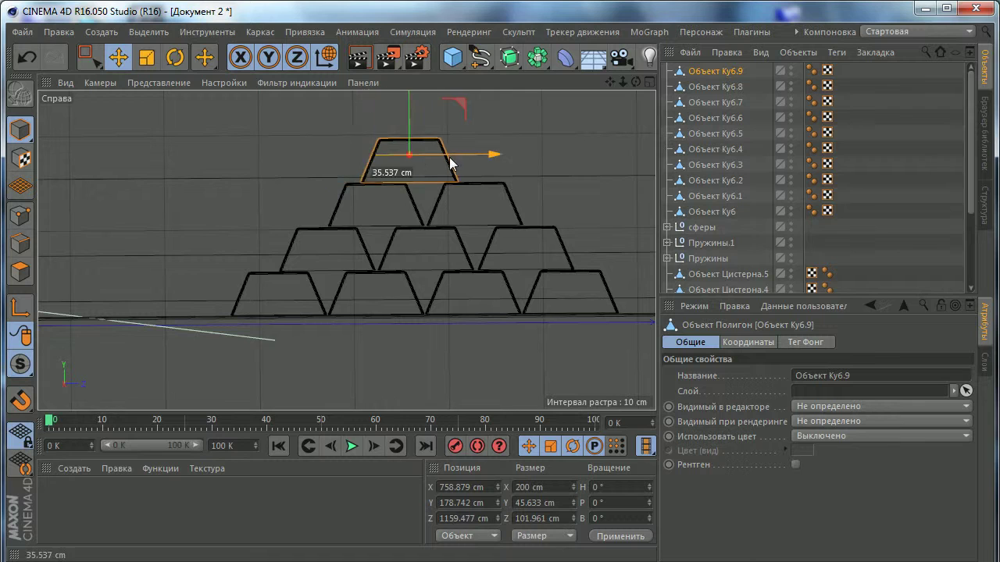
Step: Inspect the four-tier pyramid in the maximized Perspective view and begin selecting the bar cubes
{"action": "middle_click", "coordinate": [466, 166]}
{"action": "middle_click", "coordinate": [290, 202]}
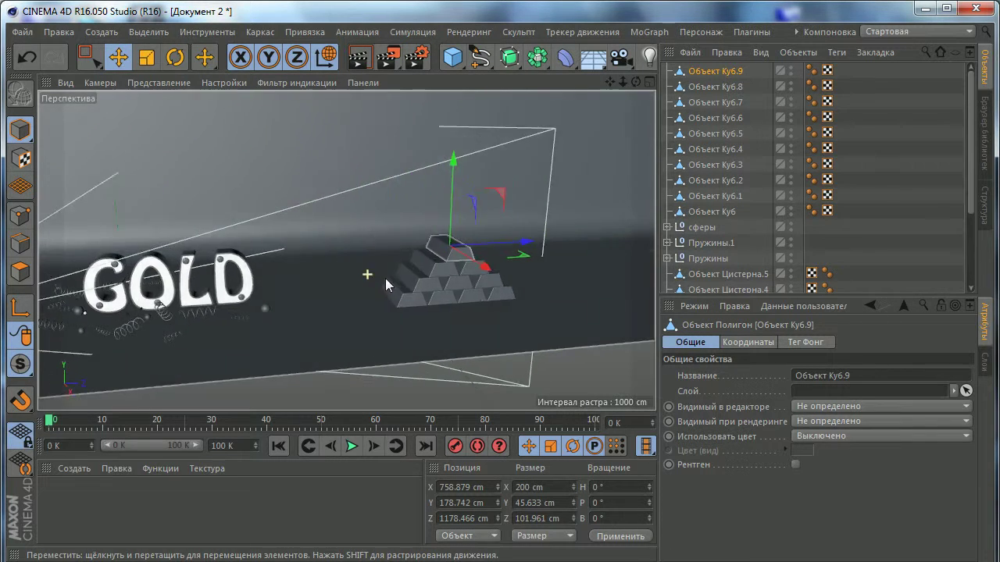
{"action": "left_click", "coordinate": [704, 214]}
Step: Group all ten bar cubes with Alt+G and name the null слитки
{"action": "left_click", "coordinate": [718, 66], "text": "shift"}
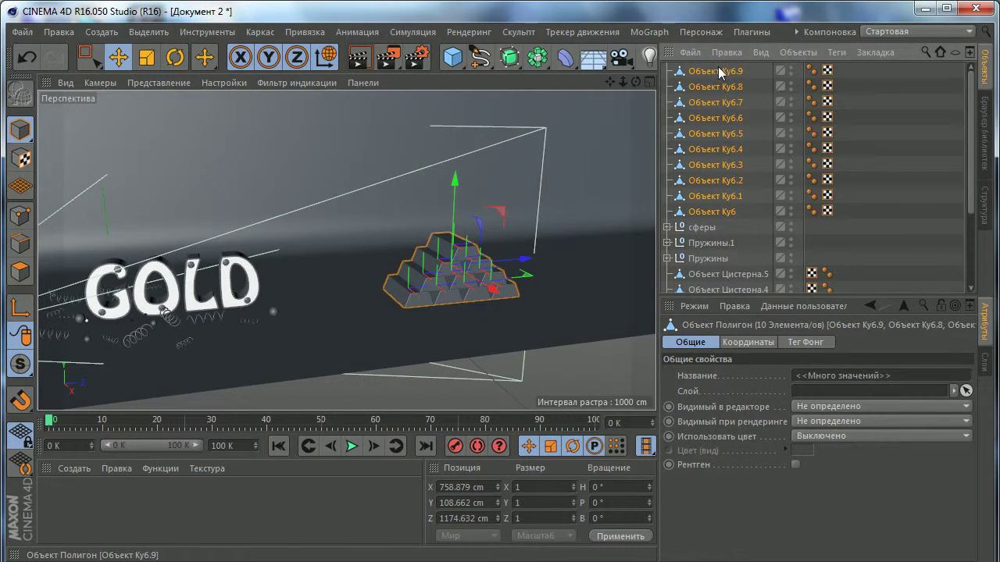
{"action": "key", "text": "alt+g"}
{"action": "double_click", "coordinate": [720, 72]}
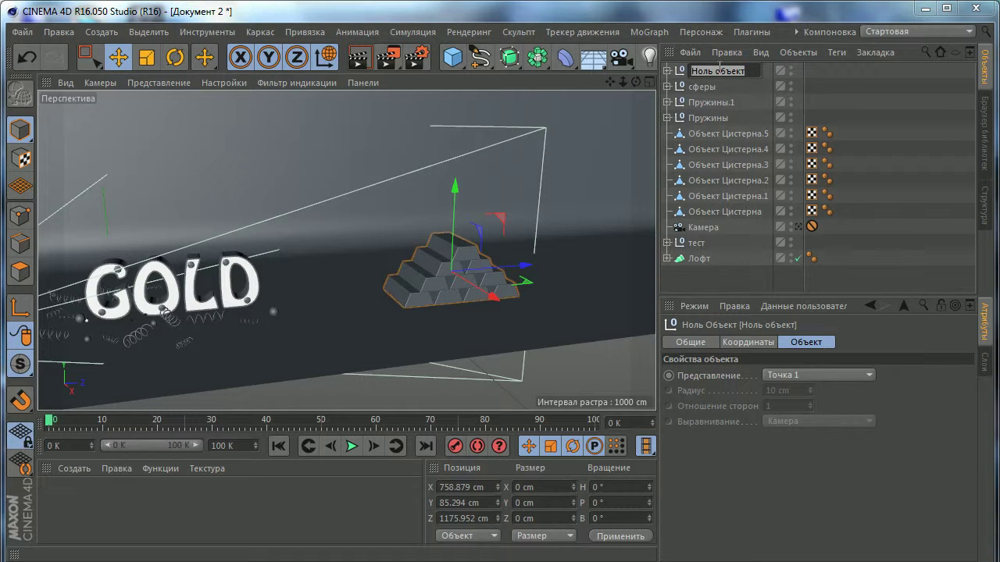
{"action": "type", "text": "слитки"}
{"action": "key", "text": "Return"}
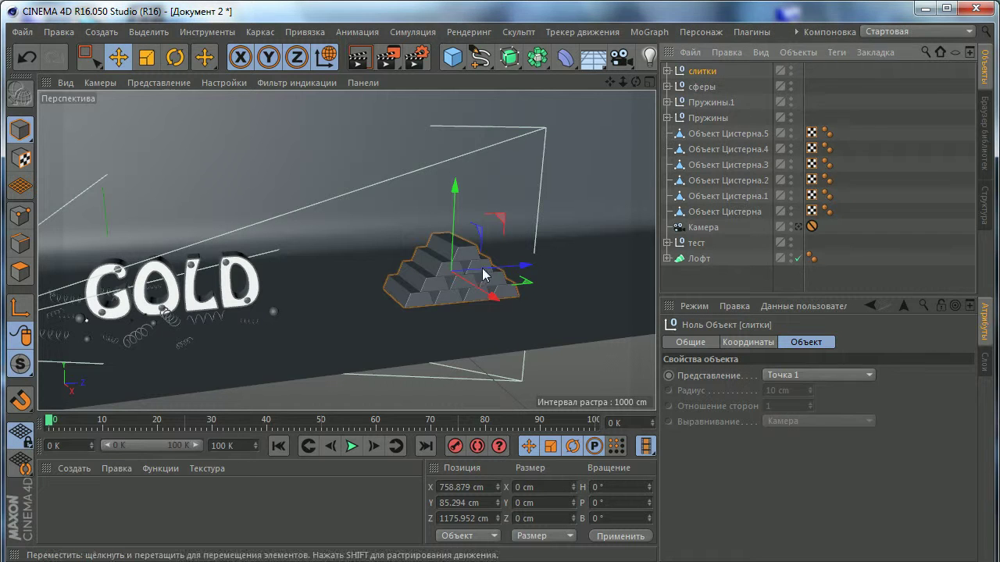
Step: Slide the слитки group along its depth axis and maximize the Right view
{"action": "mouse_move", "coordinate": [480, 267]}
{"action": "left_mouse_down"}
{"action": "mouse_move", "coordinate": [313, 286]}
{"action": "mouse_move", "coordinate": [431, 269]}
{"action": "mouse_move", "coordinate": [265, 325]}
{"action": "left_mouse_up"}
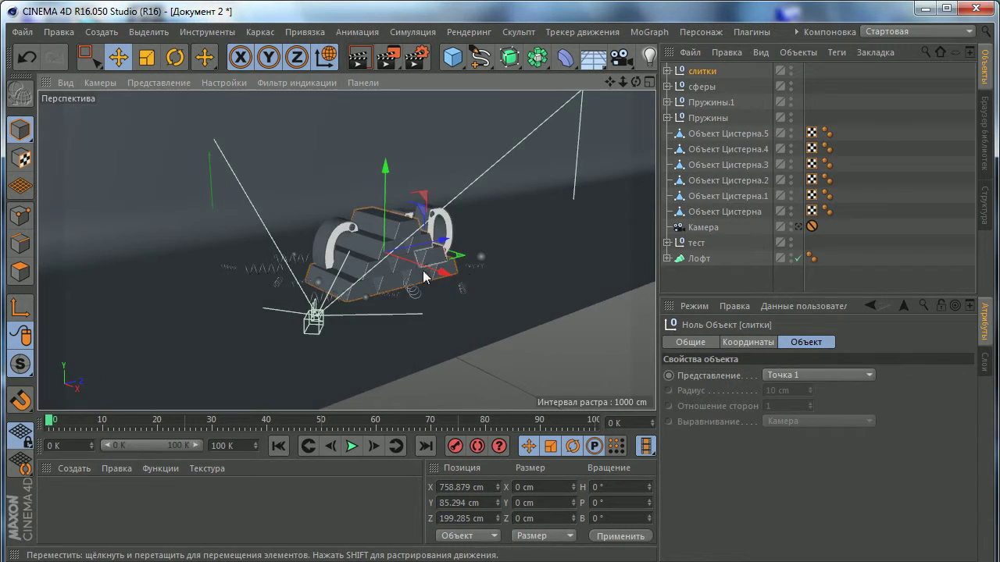
{"action": "middle_click", "coordinate": [265, 325]}
{"action": "middle_click", "coordinate": [264, 324]}
{"action": "scroll", "coordinate": [455, 280], "scroll_direction": "down", "scroll_amount": 3}
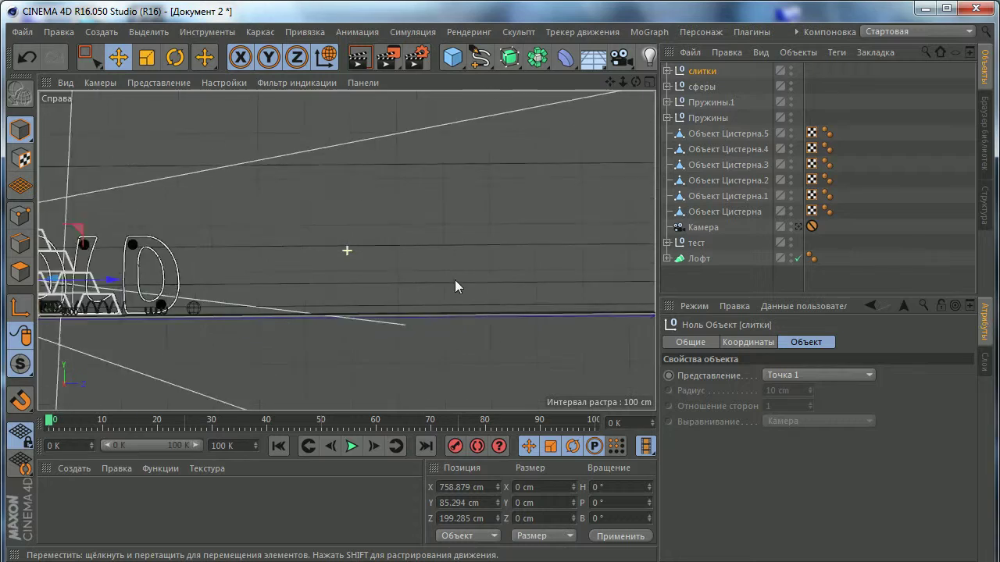
{"action": "scroll", "coordinate": [454, 277], "scroll_direction": "down", "scroll_amount": 3}
{"action": "scroll", "coordinate": [453, 270], "scroll_direction": "down", "scroll_amount": 2}
Step: Move the слитки pyramid left of GOLD, scale it down to about 57.8% and lower it
{"action": "left_click_drag", "start_coordinate": [454, 266], "coordinate": [376, 267]}
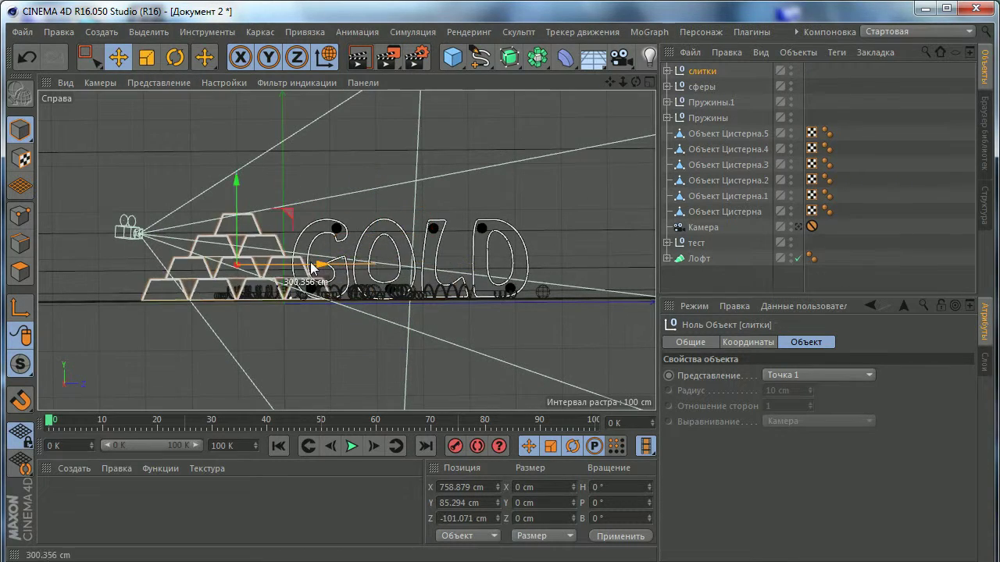
{"action": "scroll", "coordinate": [376, 267], "scroll_direction": "up", "scroll_amount": 2}
{"action": "scroll", "coordinate": [377, 267], "scroll_direction": "up", "scroll_amount": 2}
{"action": "key", "text": "t"}
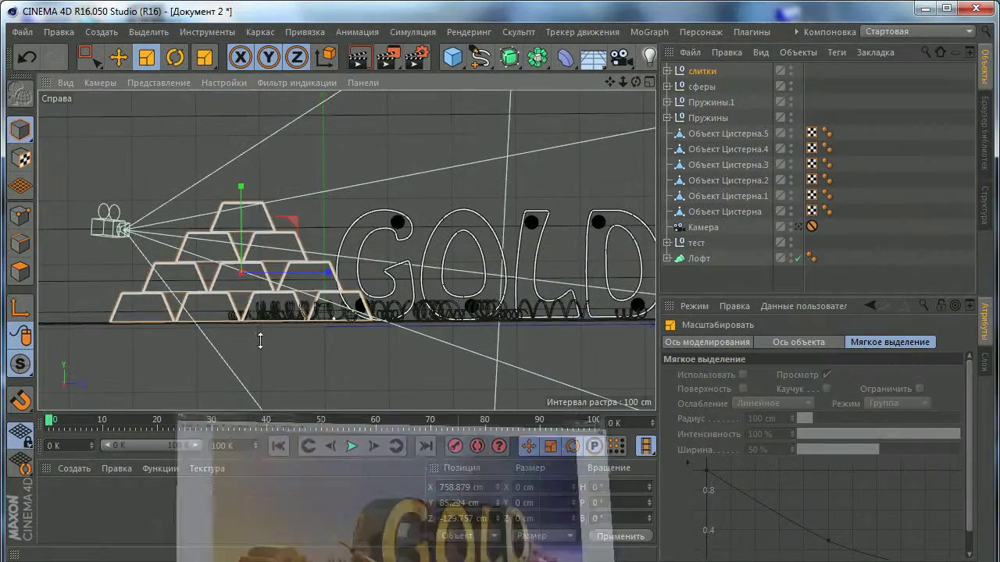
{"action": "left_click_drag", "start_coordinate": [402, 186], "coordinate": [258, 157]}
{"action": "mouse_move", "coordinate": [239, 197]}
{"action": "left_mouse_down"}
{"action": "mouse_move", "coordinate": [239, 223]}
{"action": "mouse_move", "coordinate": [266, 258]}
{"action": "left_mouse_up"}
{"action": "scroll", "coordinate": [208, 297], "scroll_direction": "up", "scroll_amount": 2}
{"action": "scroll", "coordinate": [234, 304], "scroll_direction": "up", "scroll_amount": 1}
{"action": "scroll", "coordinate": [271, 314], "scroll_direction": "up", "scroll_amount": 2}
{"action": "scroll", "coordinate": [271, 314], "scroll_direction": "up", "scroll_amount": 1}
Step: In the Front view, lower the bars 2 cm and slide them along X to 575.847 cm
{"action": "middle_click", "coordinate": [266, 258]}
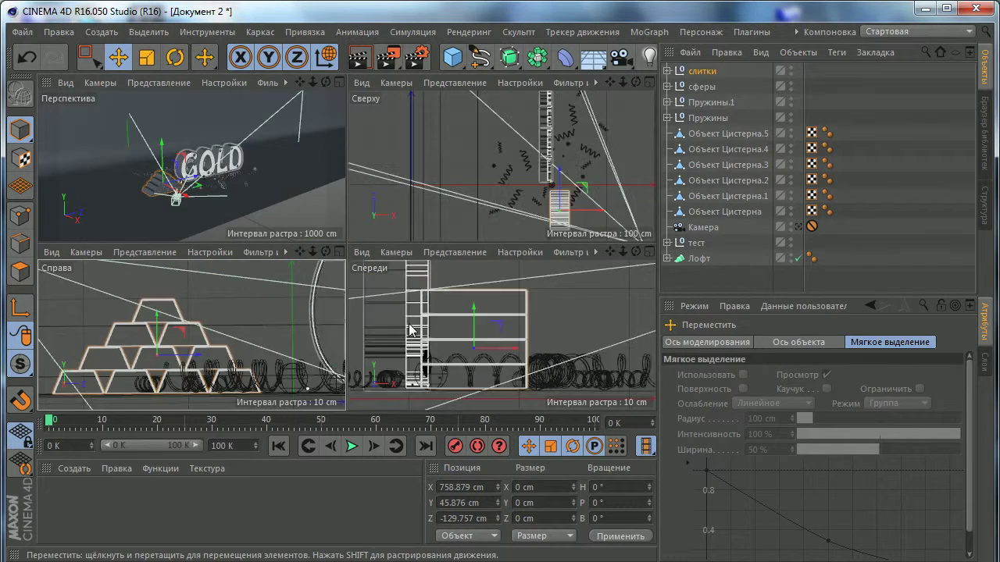
{"action": "middle_click", "coordinate": [305, 295]}
{"action": "left_click_drag", "start_coordinate": [320, 177], "coordinate": [317, 181]}
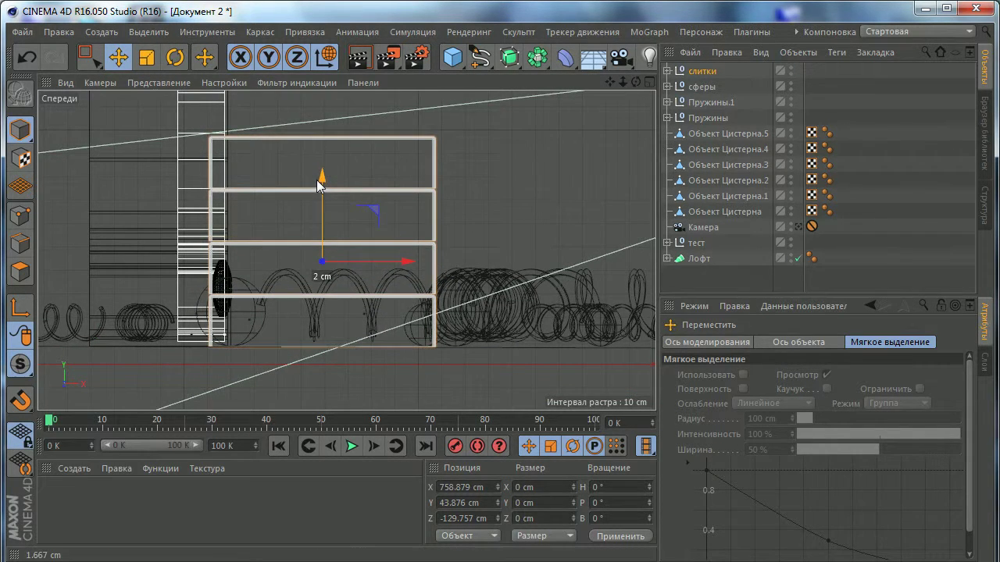
{"action": "mouse_move", "coordinate": [373, 260]}
{"action": "left_mouse_down"}
{"action": "mouse_move", "coordinate": [386, 269]}
{"action": "mouse_move", "coordinate": [234, 269]}
{"action": "left_mouse_up"}
{"action": "middle_click", "coordinate": [308, 246]}
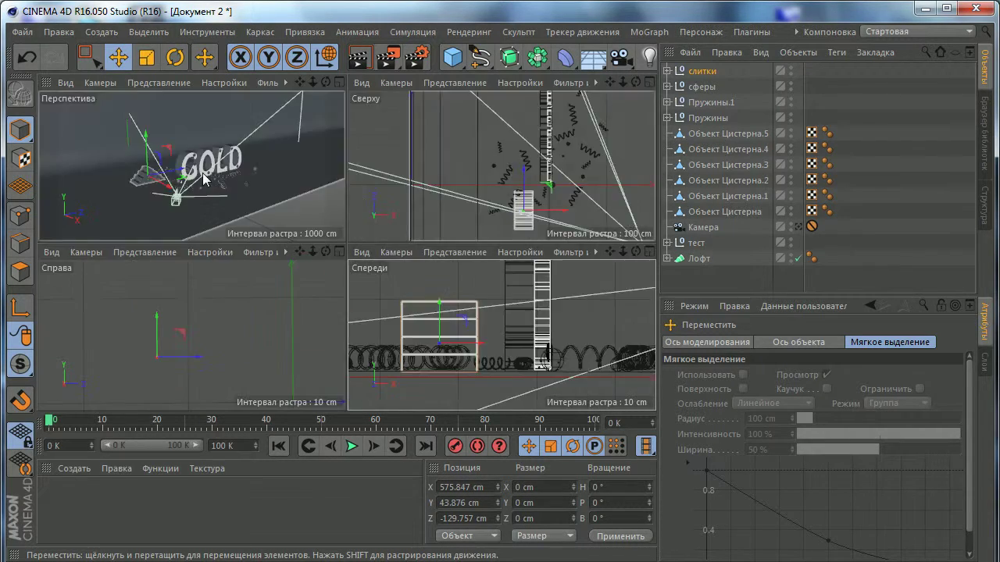
{"action": "middle_click", "coordinate": [205, 179]}
{"action": "scroll", "coordinate": [205, 179], "scroll_direction": "up", "scroll_amount": 3}
{"action": "scroll", "coordinate": [204, 156], "scroll_direction": "up", "scroll_amount": 2}
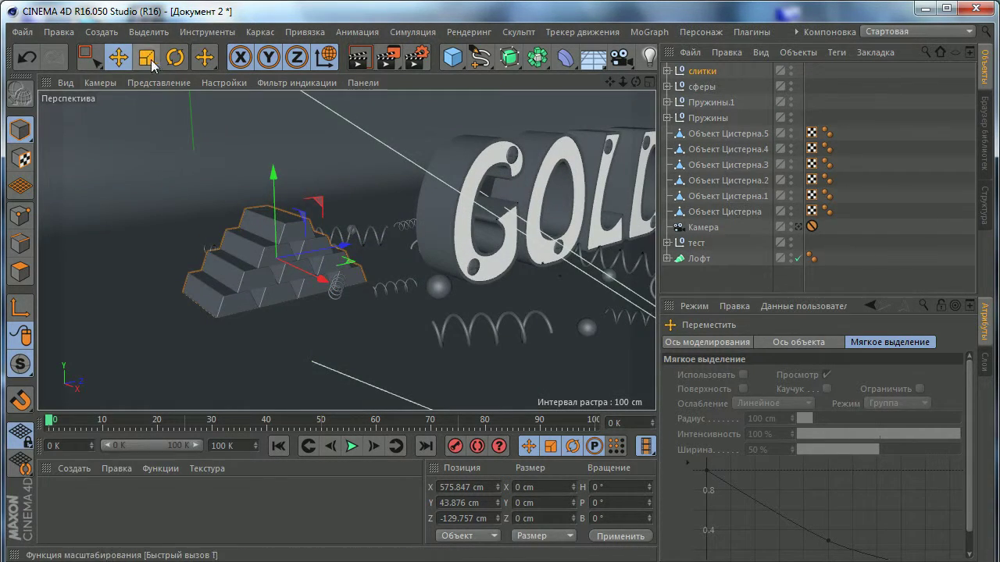
Step: Rotate the слитки pyramid to H 10°, checking it through the scene camera
{"action": "left_click", "coordinate": [176, 61]}
{"action": "left_click_drag", "start_coordinate": [260, 271], "coordinate": [234, 273]}
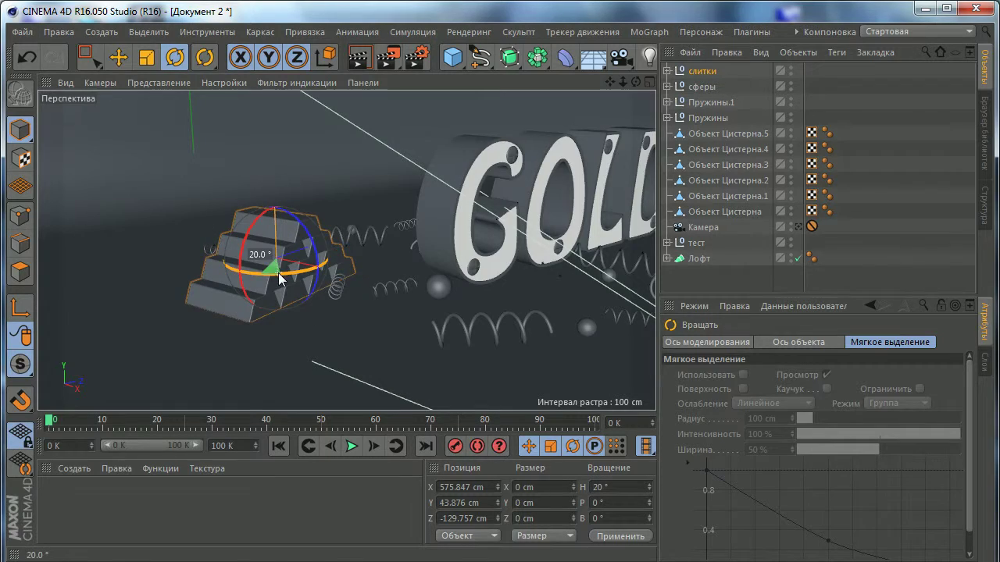
{"action": "left_click", "coordinate": [118, 57]}
{"action": "left_click", "coordinate": [797, 226]}
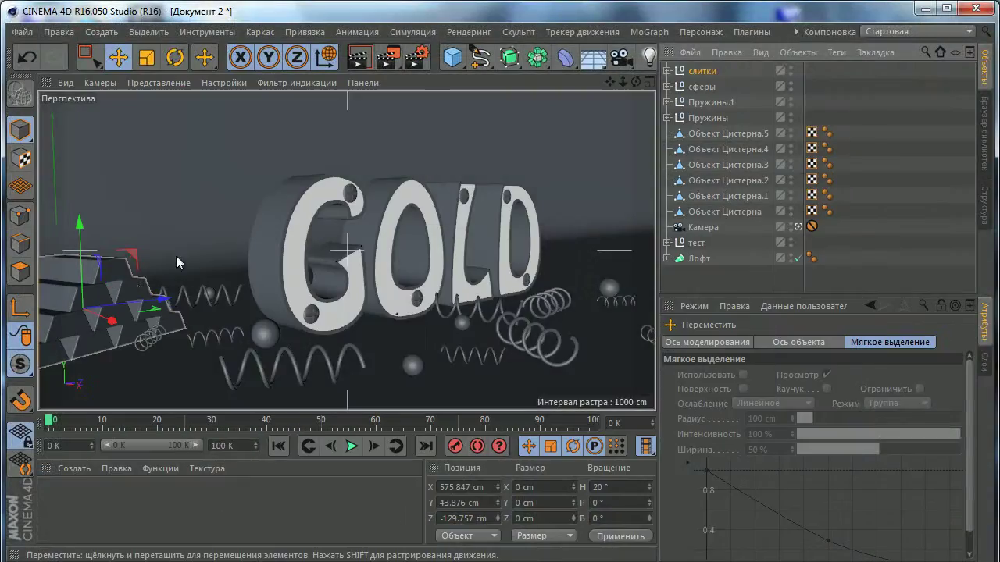
{"action": "key", "text": "r"}
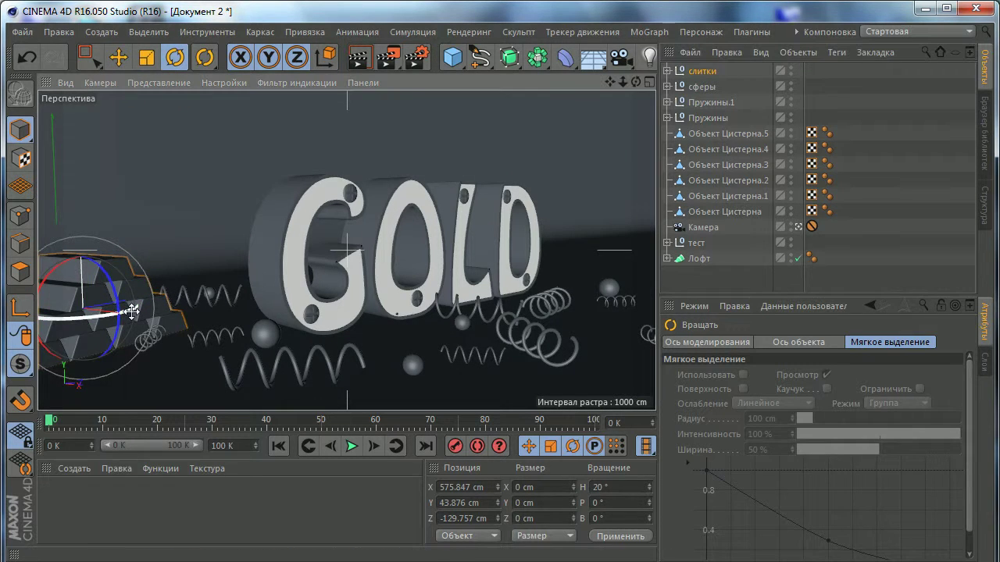
{"action": "mouse_move", "coordinate": [132, 311]}
{"action": "left_mouse_down"}
{"action": "mouse_move", "coordinate": [116, 312]}
{"action": "mouse_move", "coordinate": [177, 311]}
{"action": "mouse_move", "coordinate": [146, 347]}
{"action": "left_mouse_up"}
{"action": "left_click", "coordinate": [119, 57]}
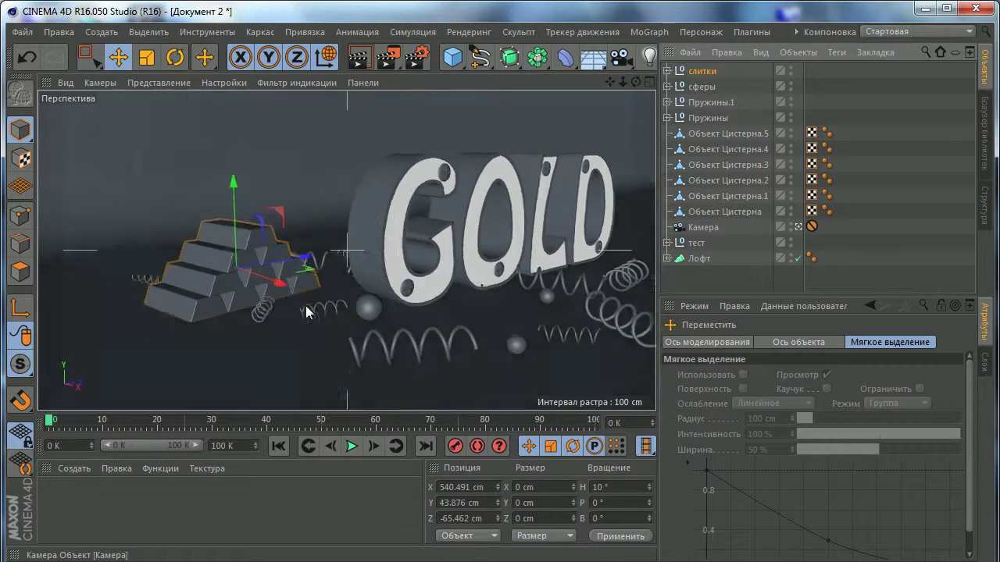
Step: Ctrl-drag a duplicate pyramid, слитки.1, to sit behind the GOLD text
{"action": "left_click_drag", "start_coordinate": [348, 270], "coordinate": [417, 298], "text": "alt"}
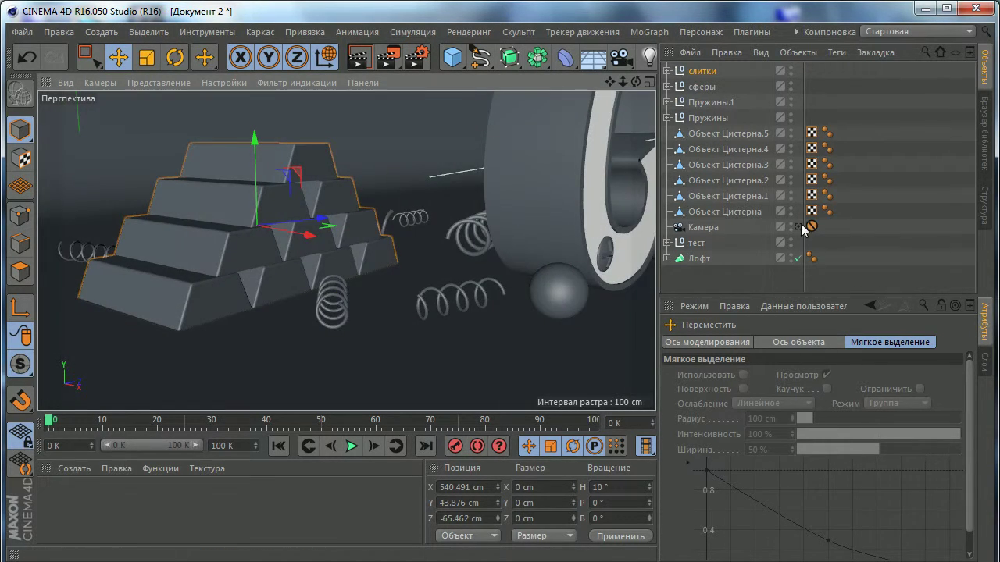
{"action": "left_click", "coordinate": [799, 225]}
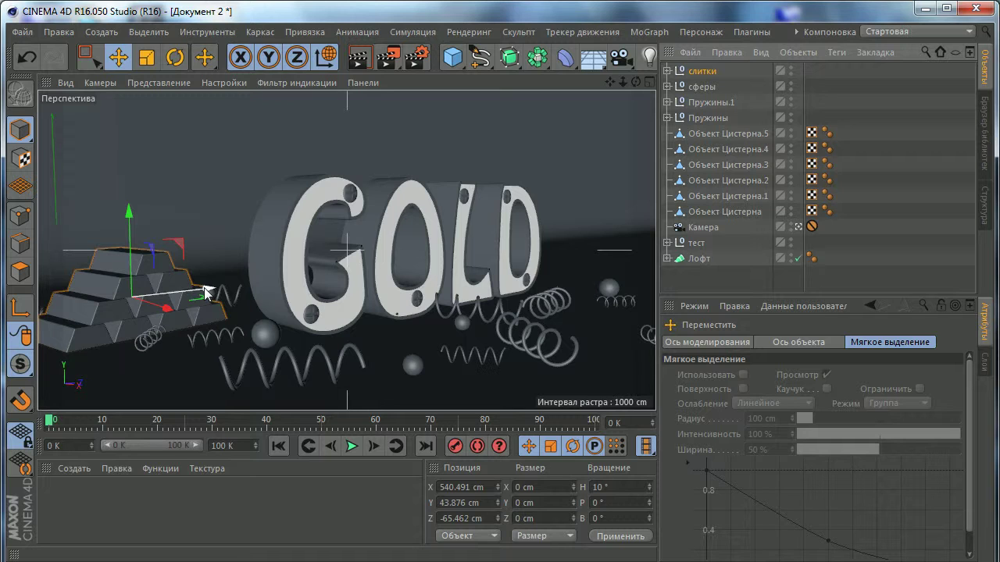
{"action": "mouse_move", "coordinate": [205, 292]}
{"action": "left_mouse_down", "text": "ctrl"}
{"action": "mouse_move", "coordinate": [600, 270]}
{"action": "mouse_move", "coordinate": [504, 266]}
{"action": "left_mouse_up", "text": "ctrl"}
Step: Rotate слитки.1 to H -10° and nudge it along Z to 682.602 cm
{"action": "left_click", "coordinate": [175, 57]}
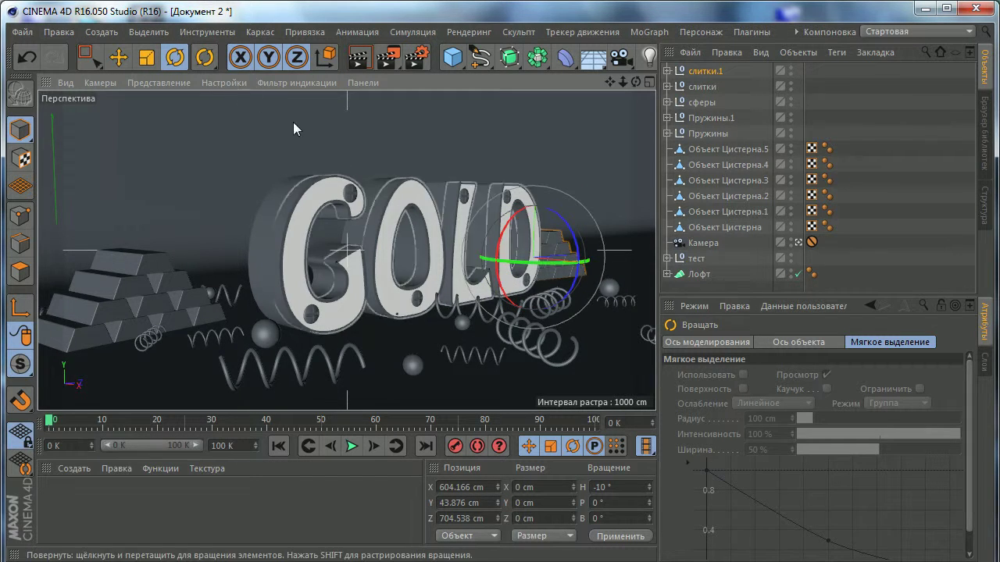
{"action": "left_click", "coordinate": [117, 57]}
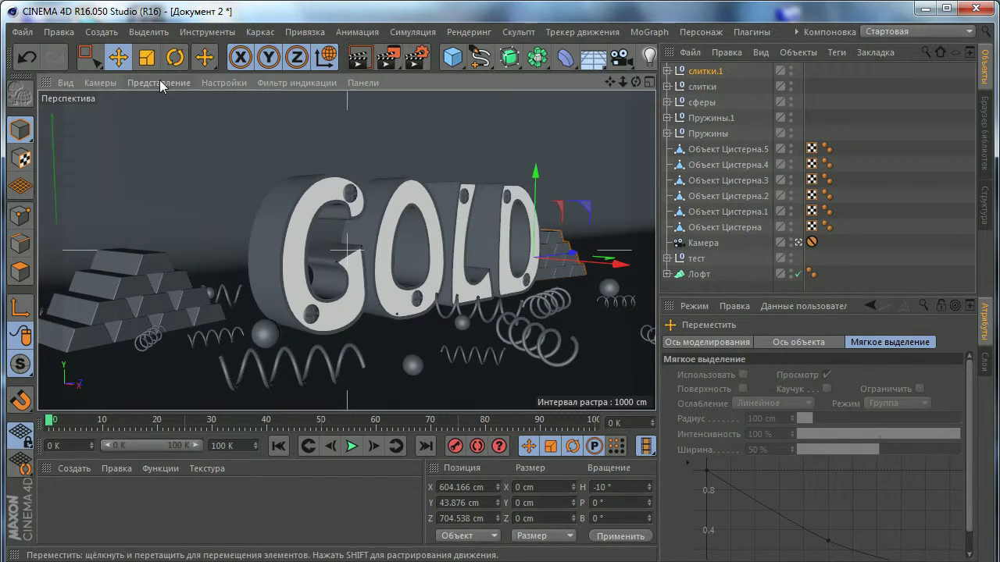
{"action": "left_click", "coordinate": [162, 83]}
{"action": "left_click", "coordinate": [168, 153]}
{"action": "left_click_drag", "start_coordinate": [578, 263], "coordinate": [571, 258]}
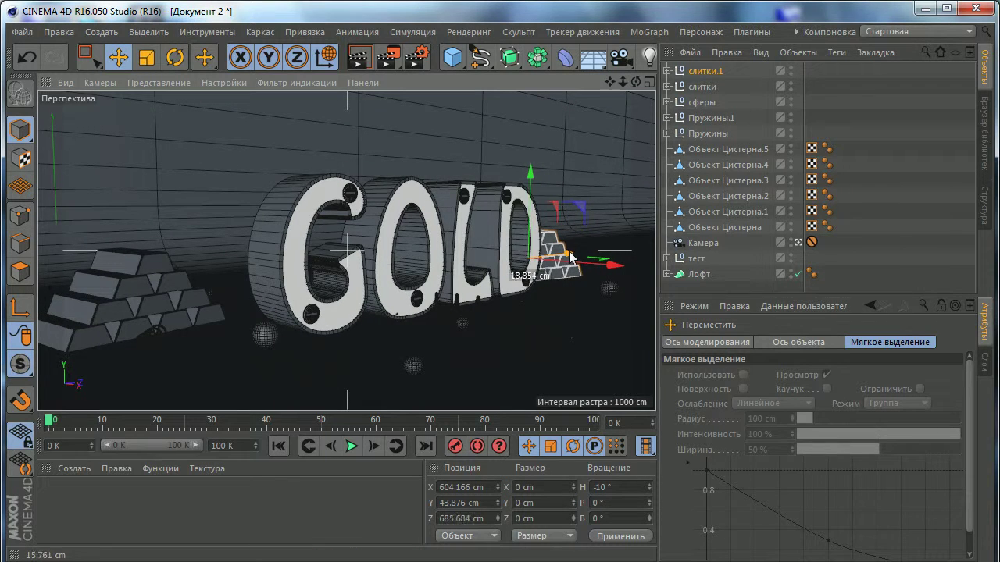
{"action": "left_click", "coordinate": [157, 83]}
{"action": "left_click", "coordinate": [151, 110]}
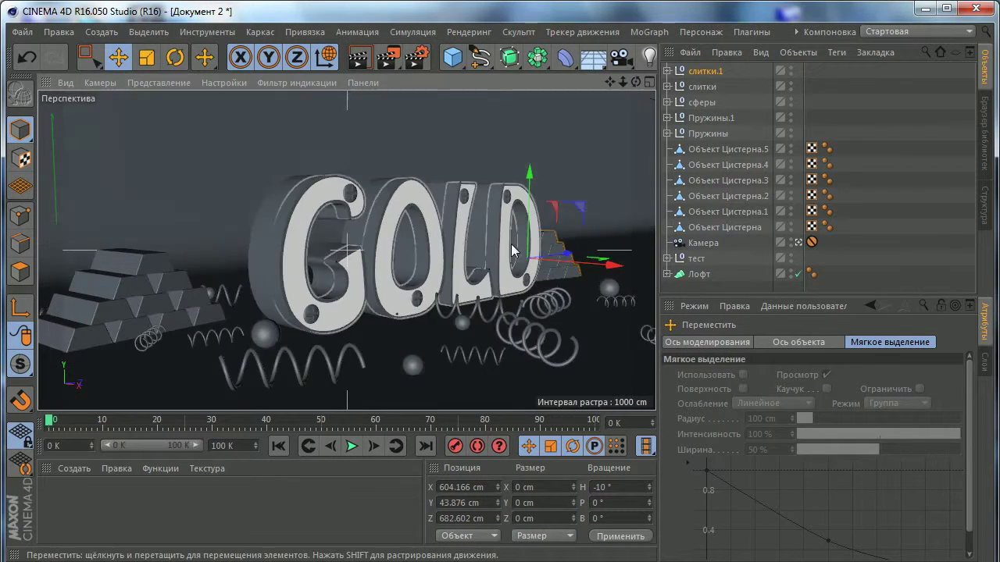
Step: Orbit around GOLD, check through the scene camera, then maximize the Right view
{"action": "scroll", "coordinate": [543, 246], "scroll_direction": "down", "scroll_amount": 3}
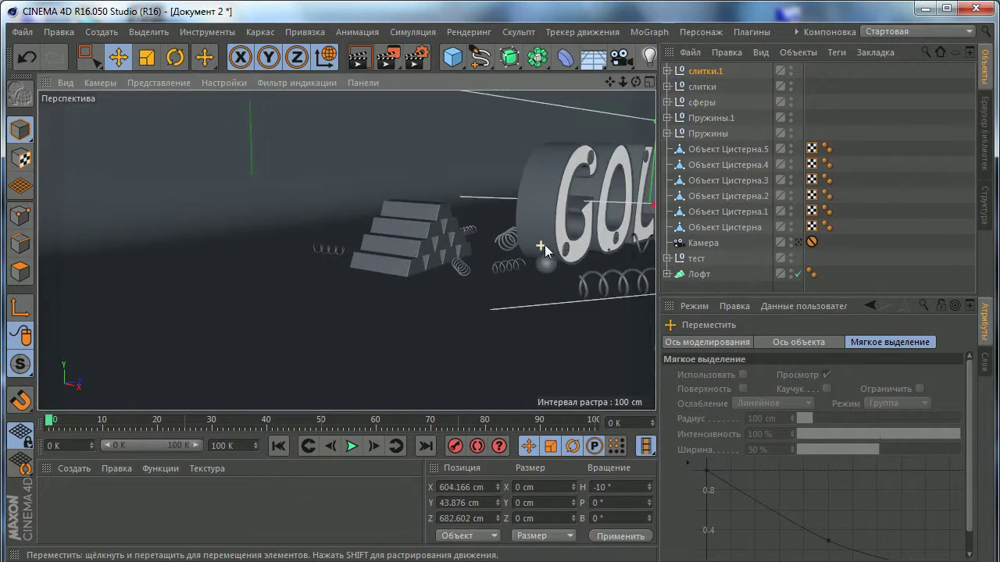
{"action": "left_click_drag", "start_coordinate": [545, 244], "coordinate": [406, 286], "text": "alt"}
{"action": "scroll", "coordinate": [439, 264], "scroll_direction": "up", "scroll_amount": 5}
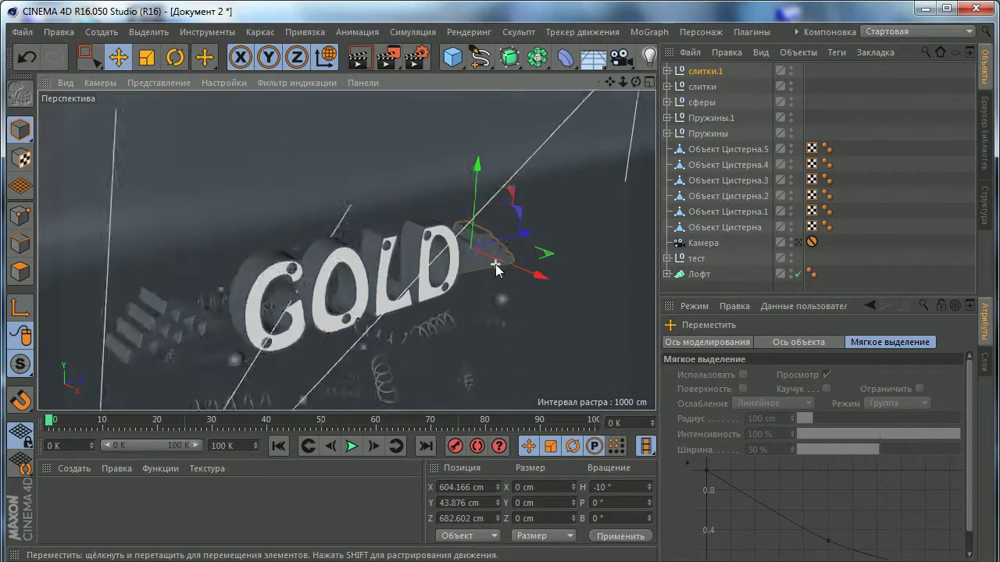
{"action": "left_click", "coordinate": [798, 243]}
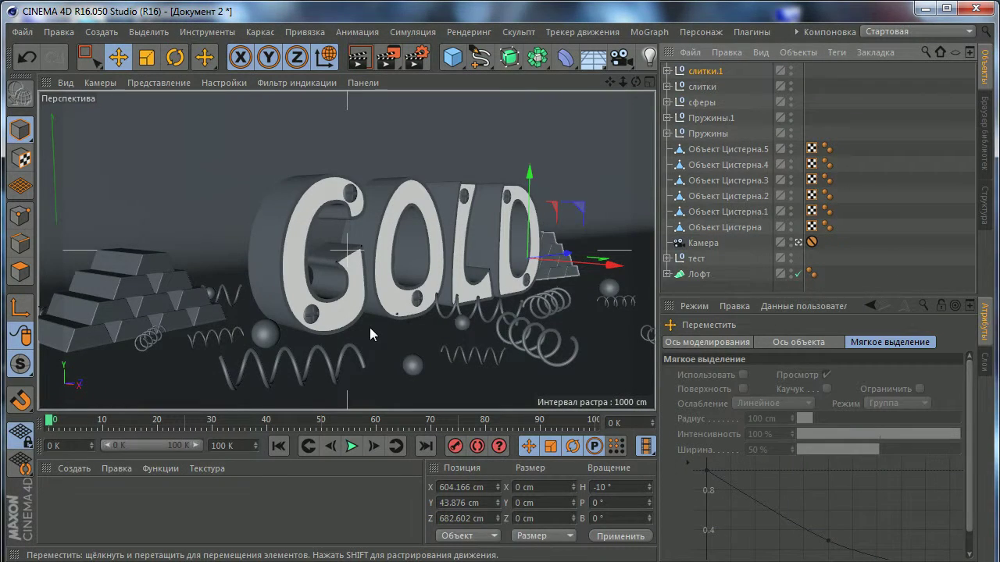
{"action": "middle_click", "coordinate": [407, 300]}
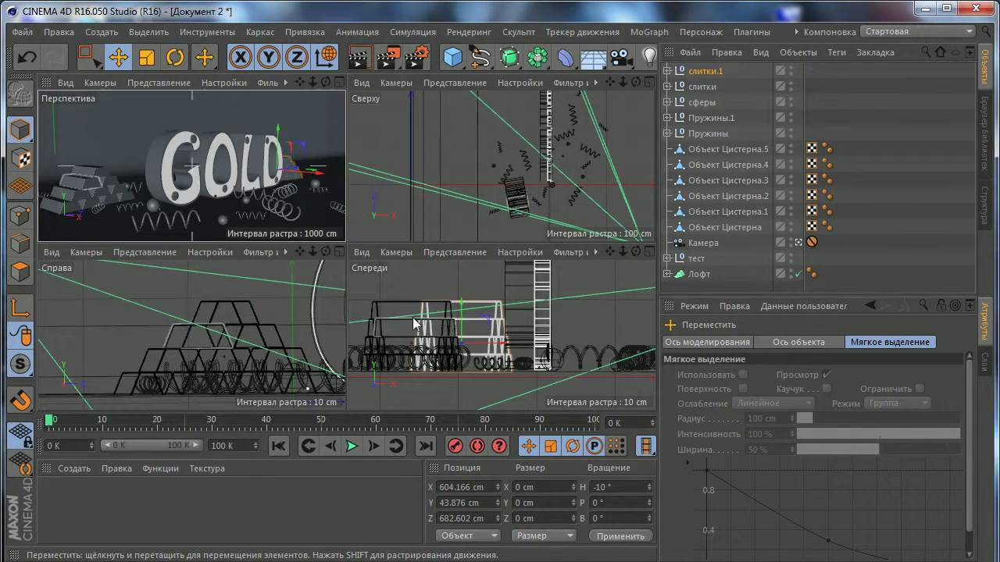
{"action": "middle_click", "coordinate": [252, 332]}
{"action": "scroll", "coordinate": [308, 293], "scroll_direction": "down", "scroll_amount": 3}
{"action": "scroll", "coordinate": [375, 265], "scroll_direction": "down", "scroll_amount": 3}
{"action": "scroll", "coordinate": [406, 270], "scroll_direction": "down", "scroll_amount": 3}
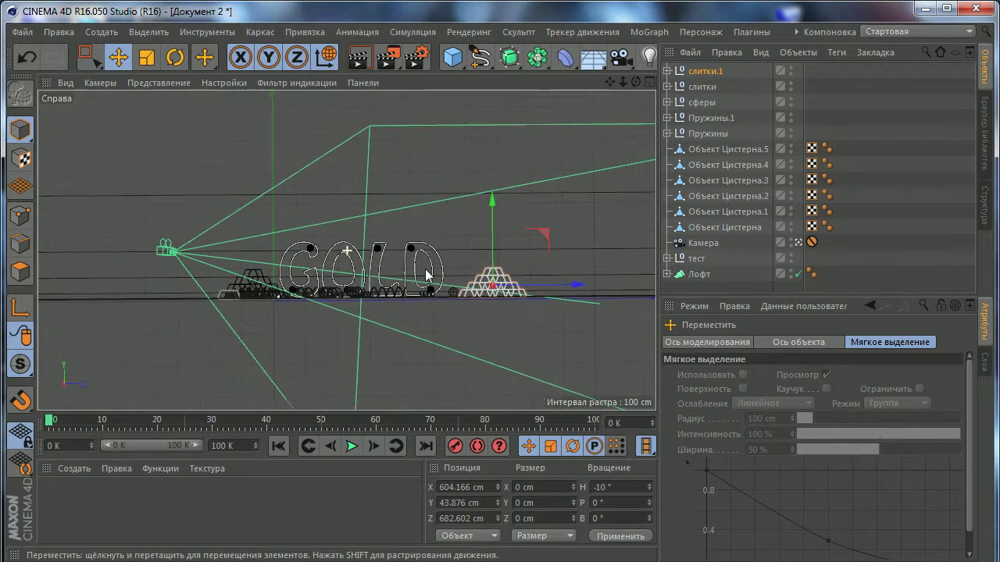
Step: Add a cylinder and move it far to the right of GOLD and upward
{"action": "left_click_drag", "start_coordinate": [461, 61], "coordinate": [852, 85]}
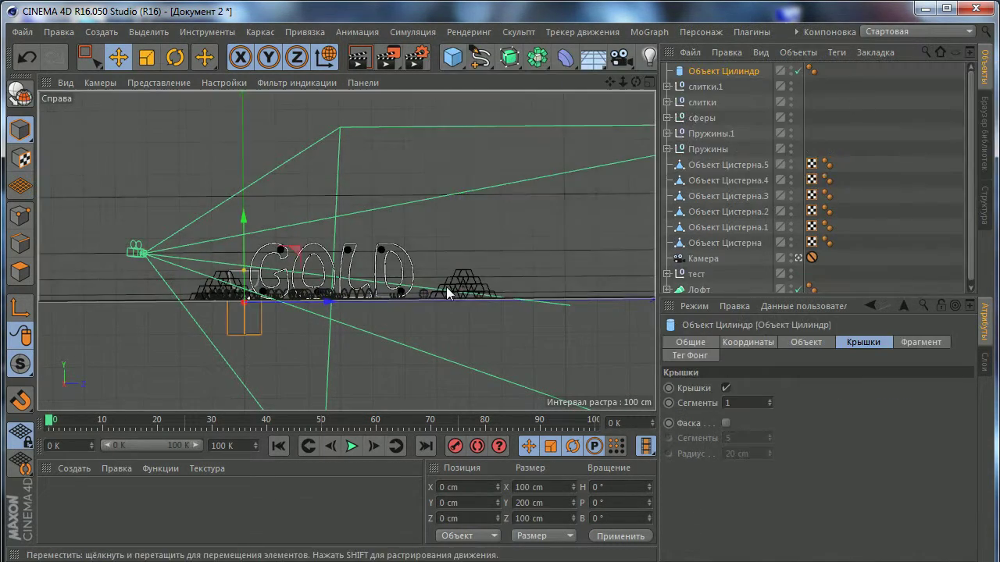
{"action": "left_click_drag", "start_coordinate": [293, 304], "coordinate": [625, 305]}
{"action": "left_click_drag", "start_coordinate": [598, 259], "coordinate": [599, 205]}
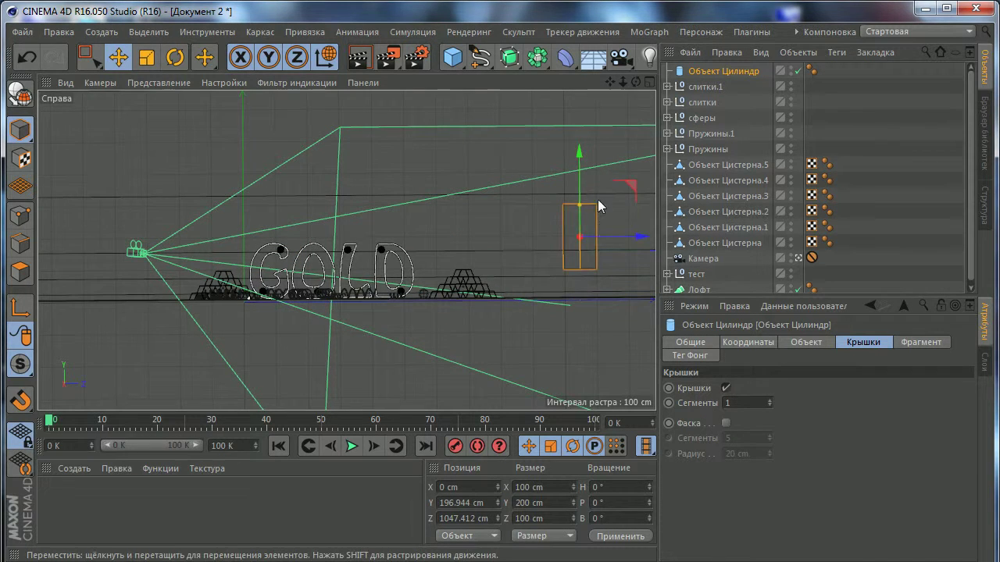
{"action": "scroll", "coordinate": [587, 212], "scroll_direction": "up", "scroll_amount": 3}
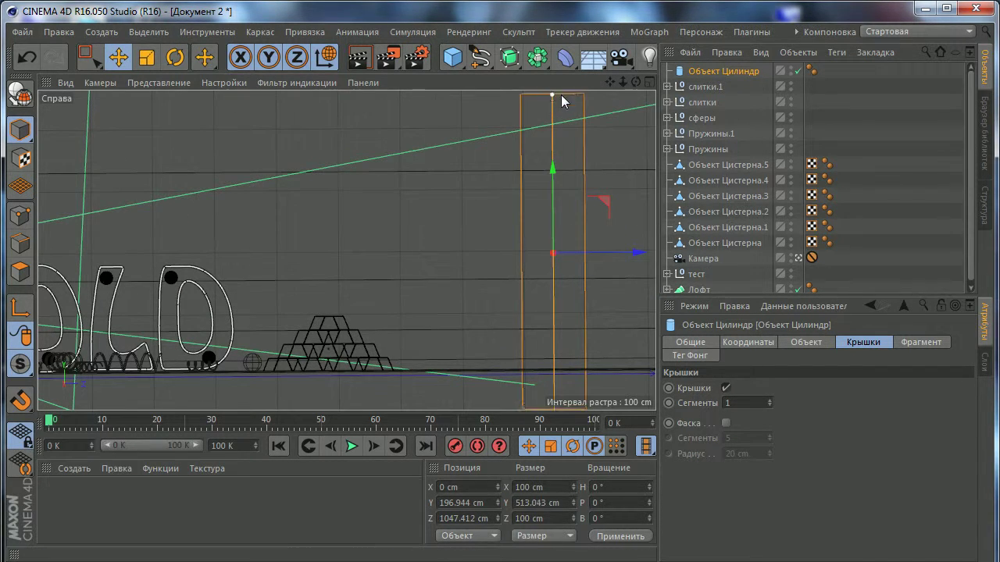
Step: Reposition the cylinder along X to 769.259 cm and along Y, then frame it in the Right view
{"action": "middle_click", "coordinate": [394, 191]}
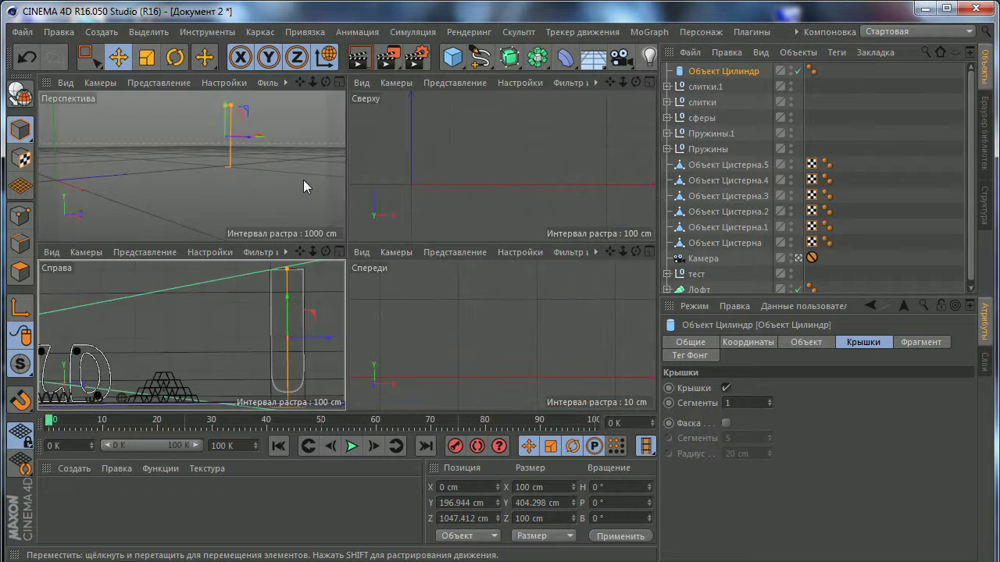
{"action": "middle_click", "coordinate": [302, 180]}
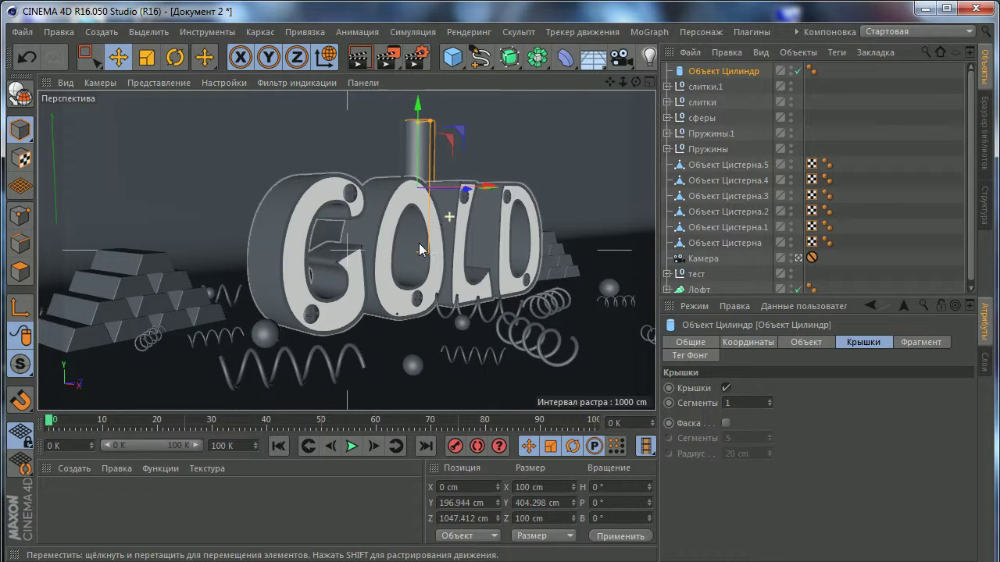
{"action": "left_click", "coordinate": [798, 257]}
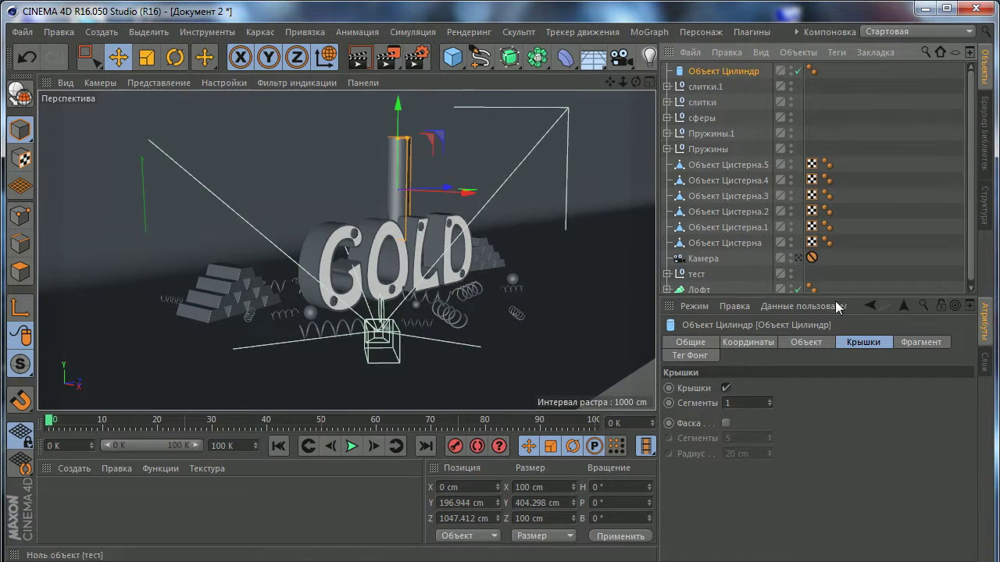
{"action": "left_click_drag", "start_coordinate": [353, 251], "coordinate": [536, 279]}
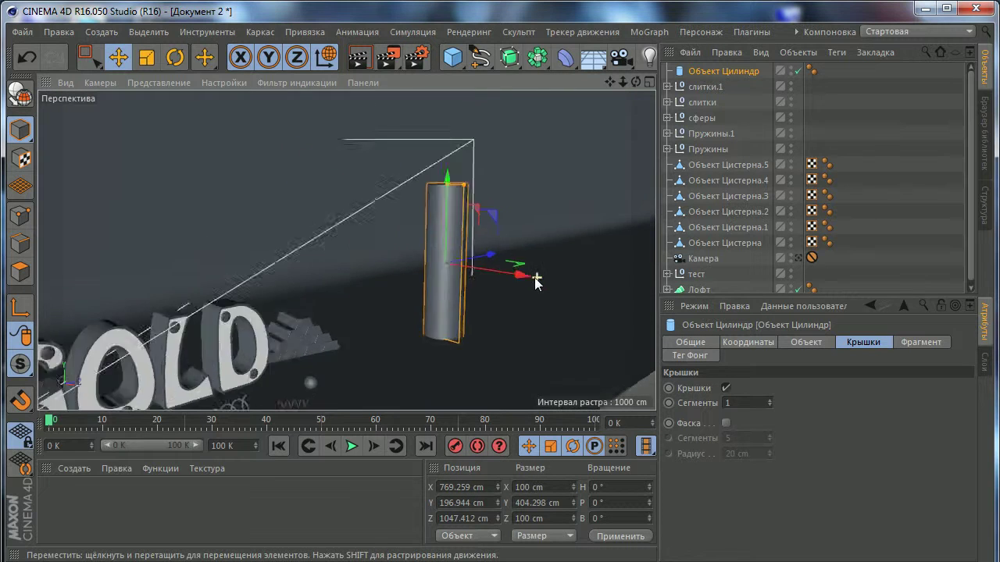
{"action": "left_click_drag", "start_coordinate": [399, 261], "coordinate": [408, 201]}
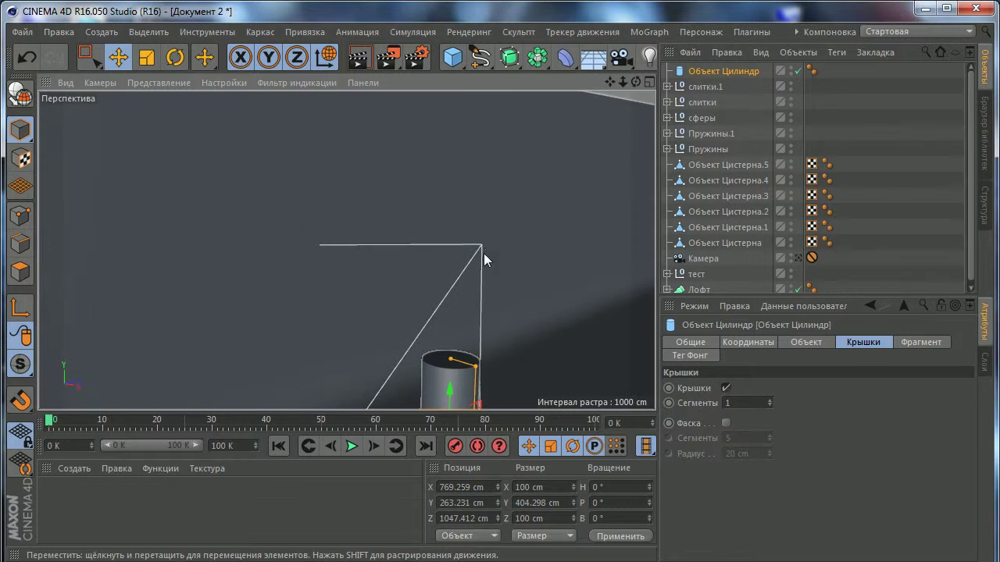
{"action": "mouse_move", "coordinate": [483, 253]}
{"action": "left_mouse_down", "text": "alt"}
{"action": "mouse_move", "coordinate": [496, 408]}
{"action": "mouse_move", "coordinate": [473, 221]}
{"action": "mouse_move", "coordinate": [406, 129]}
{"action": "left_mouse_up", "text": "alt"}
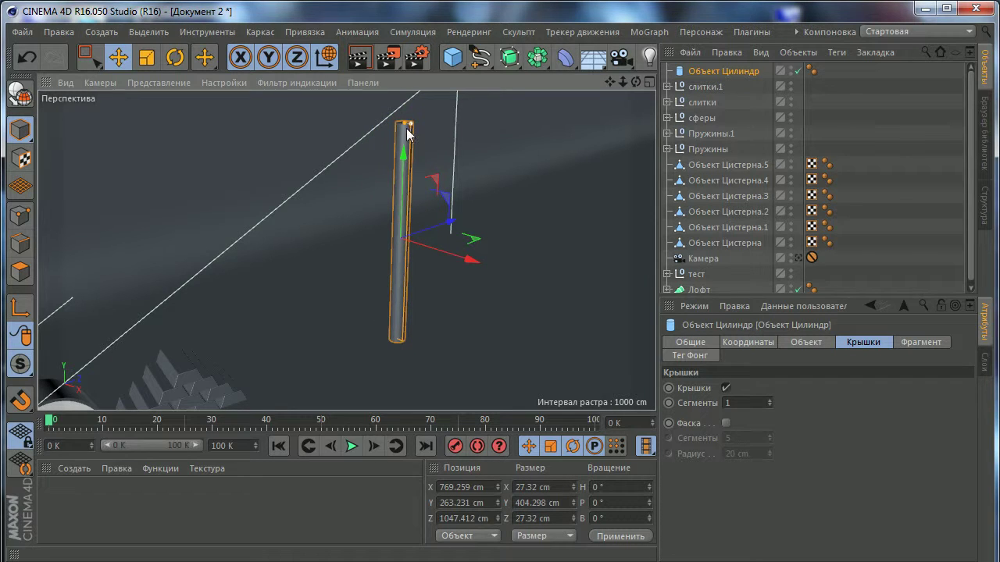
{"action": "middle_click", "coordinate": [457, 215]}
{"action": "middle_click", "coordinate": [305, 303]}
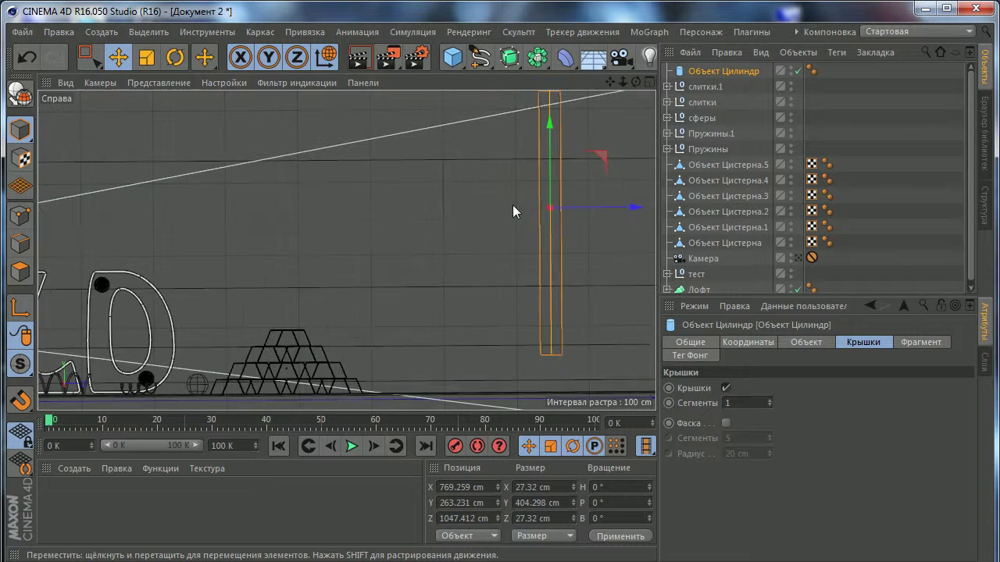
{"action": "middle_click_drag", "start_coordinate": [511, 192], "coordinate": [477, 205], "text": "alt"}
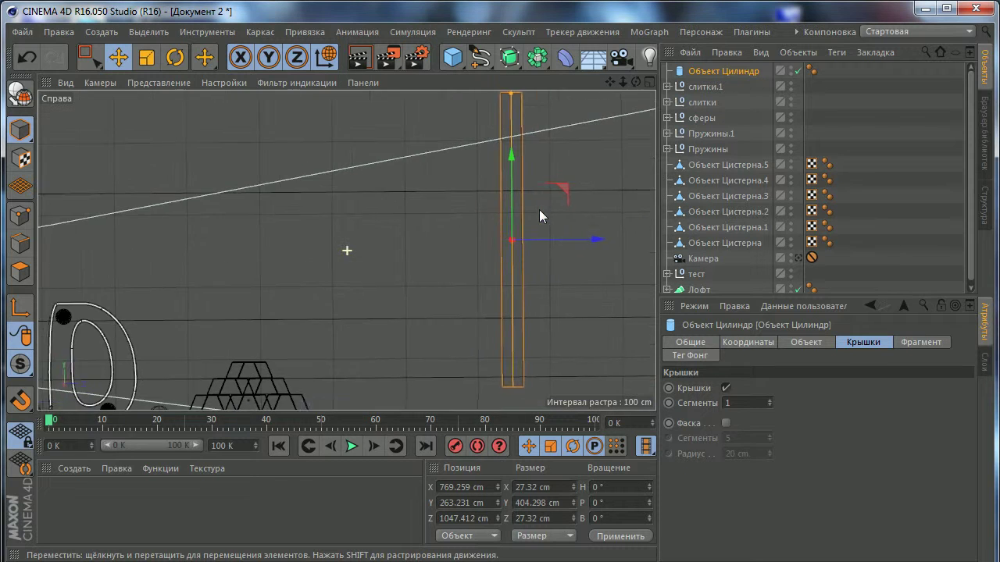
Step: Undo the accidental polygon conversion and switch the viewport to Gouraud Shading (Lines)
{"action": "left_click", "coordinate": [30, 99]}
{"action": "key", "text": "ctrl+z"}
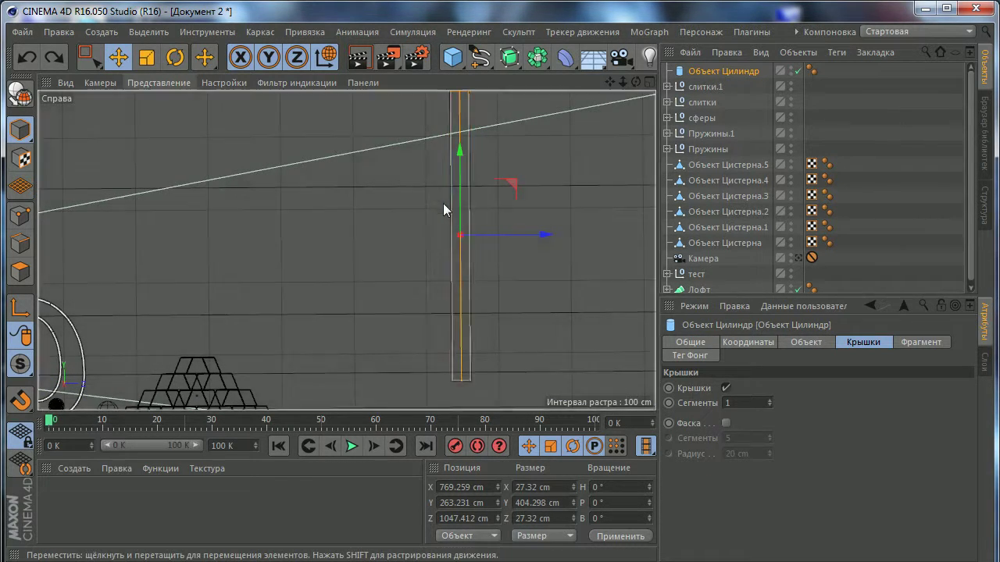
{"action": "middle_click", "coordinate": [443, 210]}
{"action": "middle_click", "coordinate": [264, 171]}
{"action": "left_click", "coordinate": [159, 82]}
{"action": "left_click", "coordinate": [165, 121]}
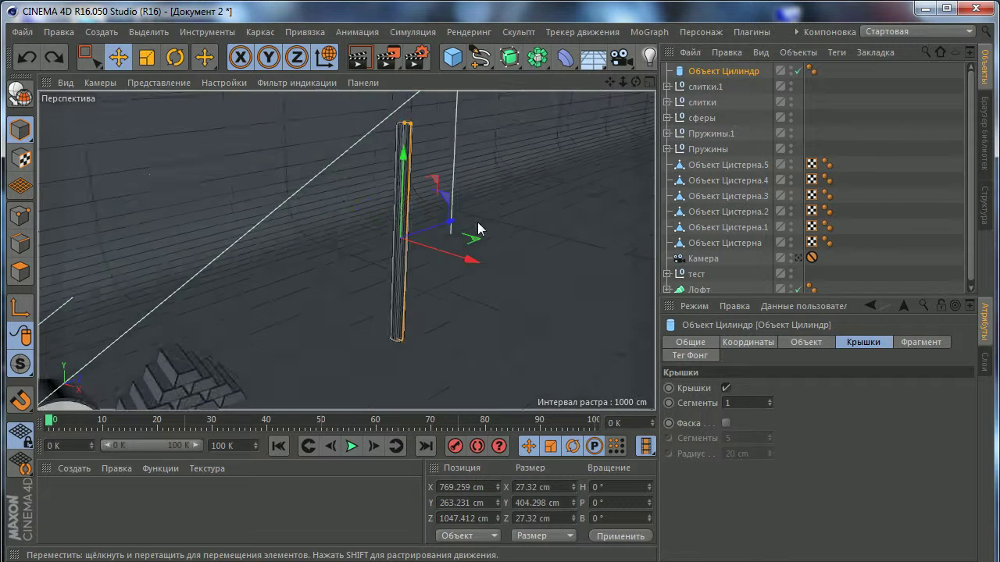
{"action": "scroll", "coordinate": [478, 224], "scroll_direction": "up", "scroll_amount": 5}
{"action": "left_click_drag", "start_coordinate": [277, 219], "coordinate": [317, 235], "text": "alt"}
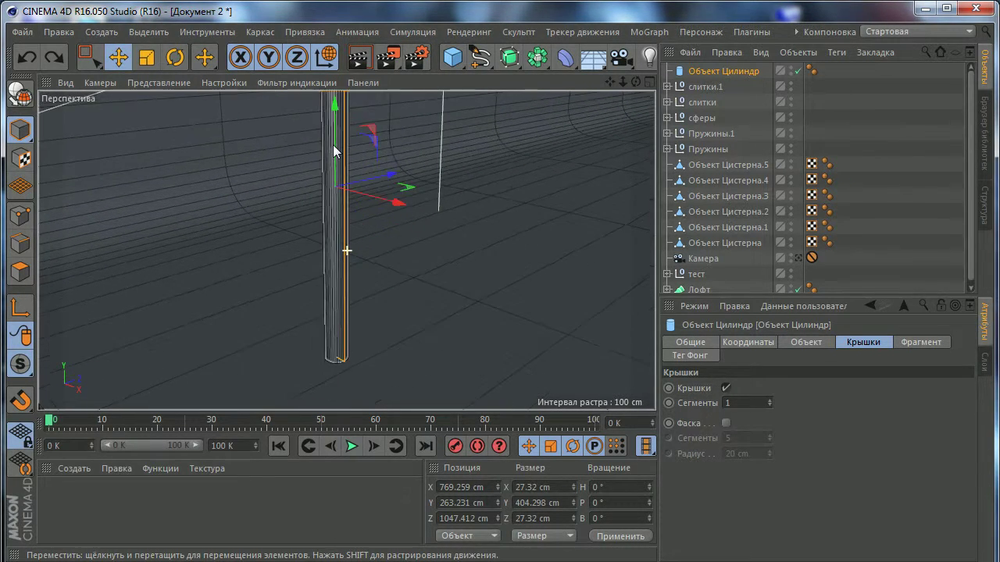
{"action": "left_click_drag", "start_coordinate": [312, 229], "coordinate": [346, 250], "text": "alt"}
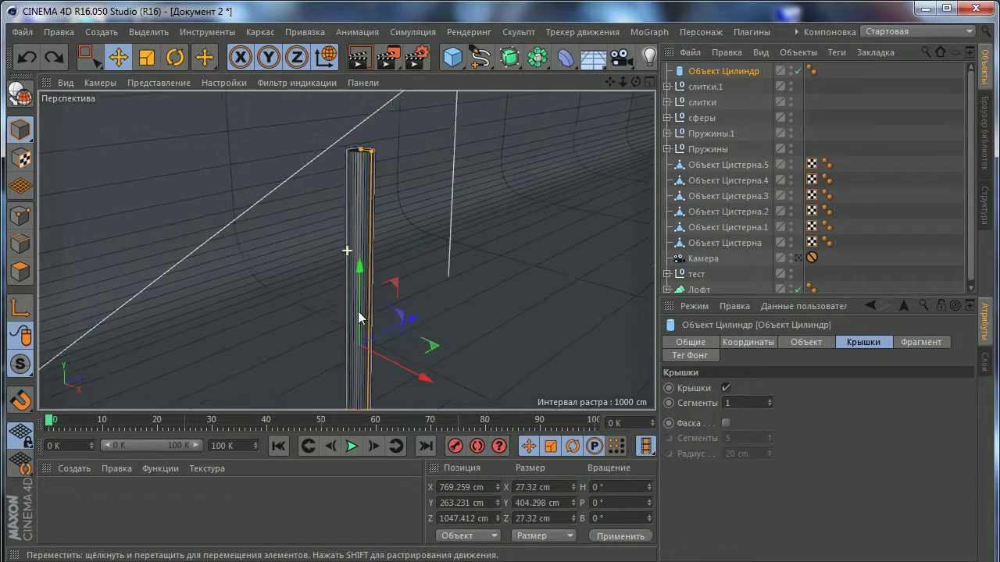
Step: Set the cylinder's cap segments to 2
{"action": "left_click", "coordinate": [769, 400]}
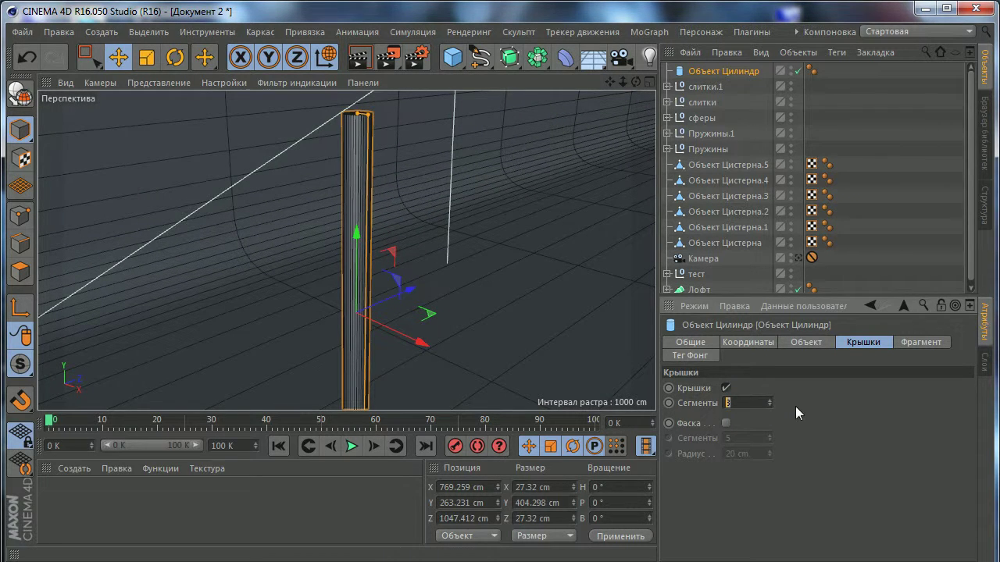
{"action": "type", "text": "1"}
{"action": "mouse_move", "coordinate": [312, 254]}
{"action": "left_mouse_down", "text": "alt"}
{"action": "mouse_move", "coordinate": [371, 283]}
{"action": "mouse_move", "coordinate": [361, 311]}
{"action": "mouse_move", "coordinate": [352, 192]}
{"action": "mouse_move", "coordinate": [353, 250]}
{"action": "left_mouse_up", "text": "alt"}
{"action": "scroll", "coordinate": [353, 312], "scroll_direction": "up", "scroll_amount": 3}
{"action": "left_click_drag", "start_coordinate": [353, 312], "coordinate": [363, 316], "text": "alt"}
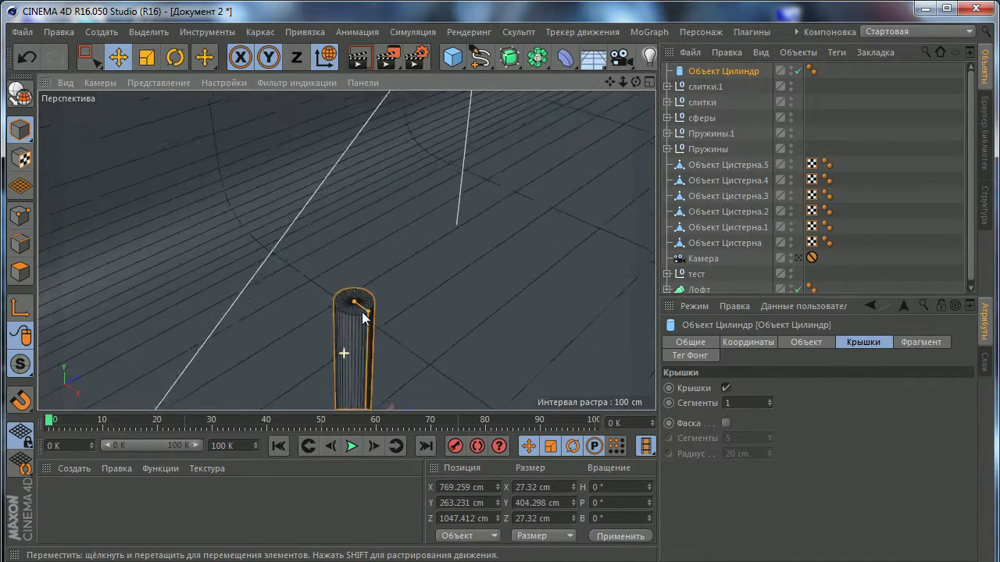
{"action": "scroll", "coordinate": [363, 316], "scroll_direction": "up", "scroll_amount": 3}
{"action": "scroll", "coordinate": [363, 316], "scroll_direction": "up", "scroll_amount": 1}
{"action": "left_click", "coordinate": [769, 399]}
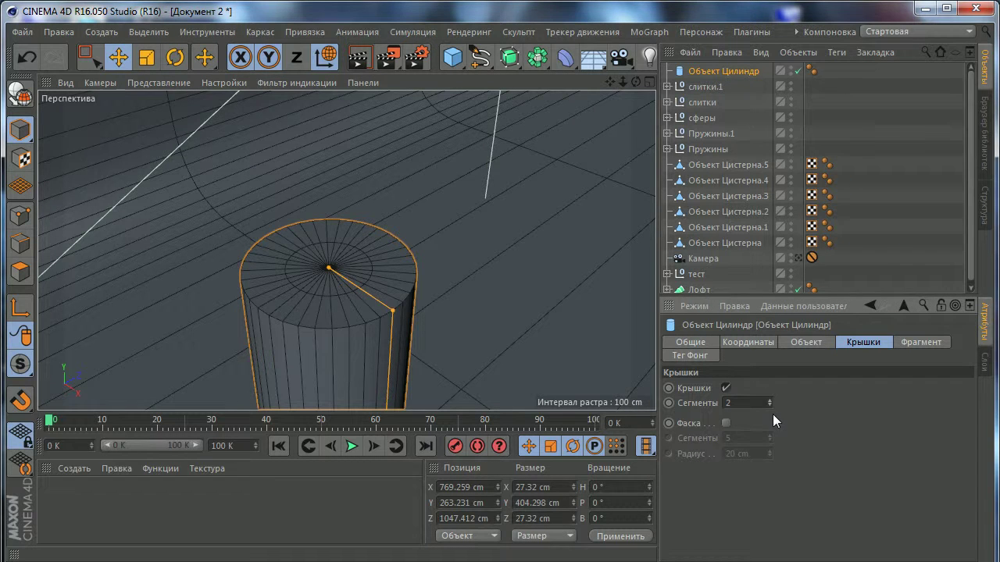
Step: Set the cylinder's height segments to 2 and maximize the Right view
{"action": "left_click", "coordinate": [808, 347]}
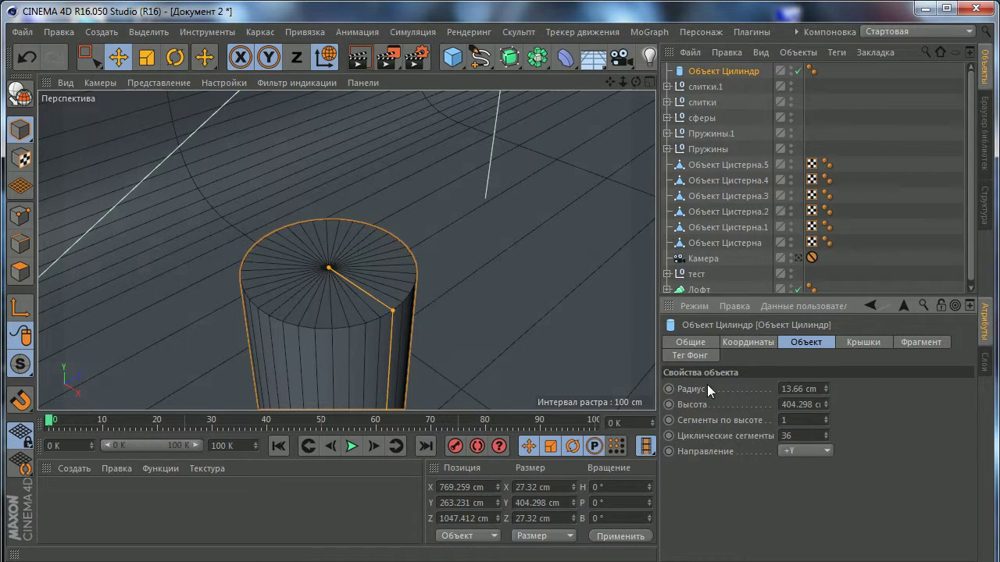
{"action": "scroll", "coordinate": [414, 310], "scroll_direction": "down", "scroll_amount": 2}
{"action": "left_click_drag", "start_coordinate": [398, 285], "coordinate": [393, 276], "text": "alt"}
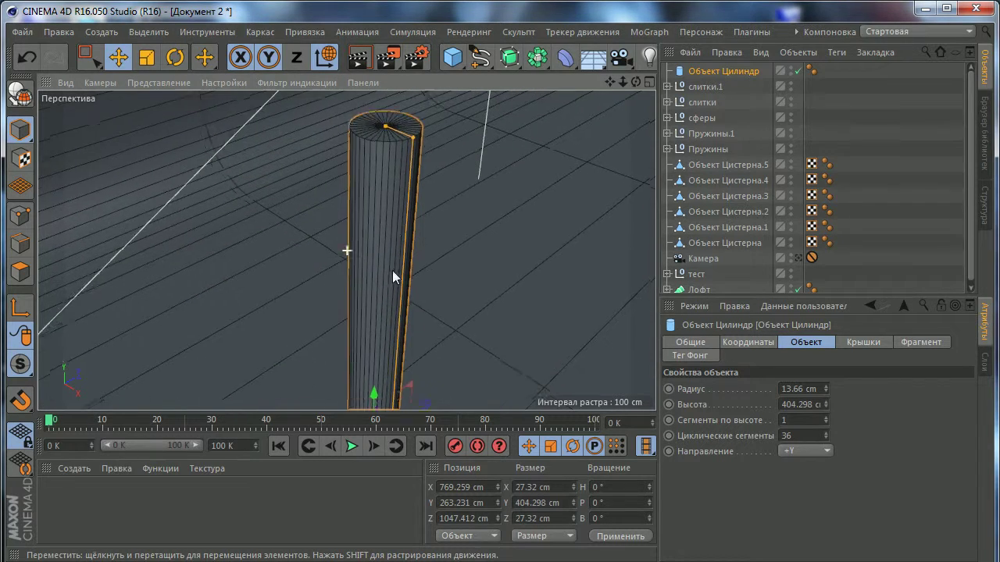
{"action": "left_click", "coordinate": [825, 417]}
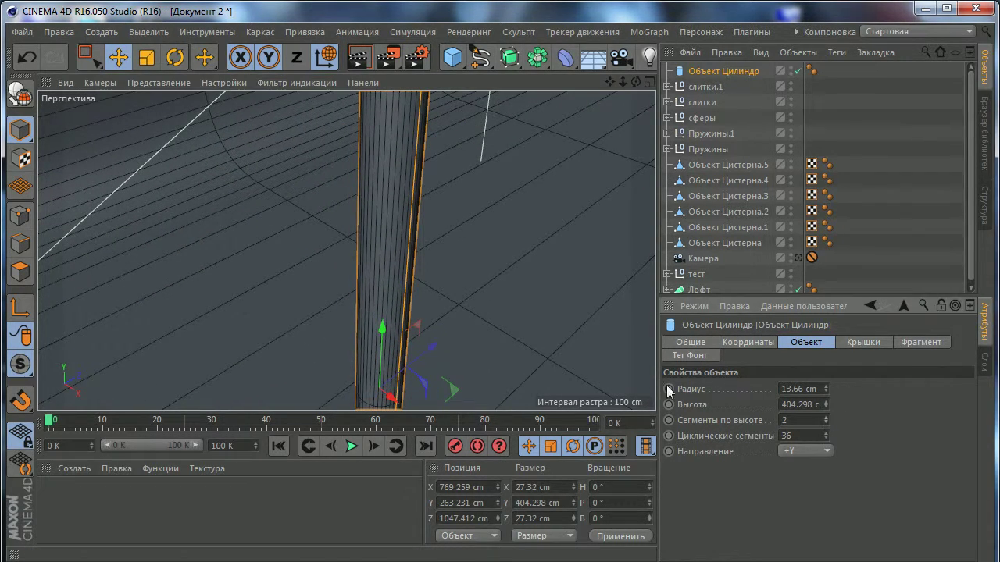
{"action": "scroll", "coordinate": [422, 226], "scroll_direction": "down", "scroll_amount": 3}
{"action": "scroll", "coordinate": [422, 226], "scroll_direction": "up", "scroll_amount": 1}
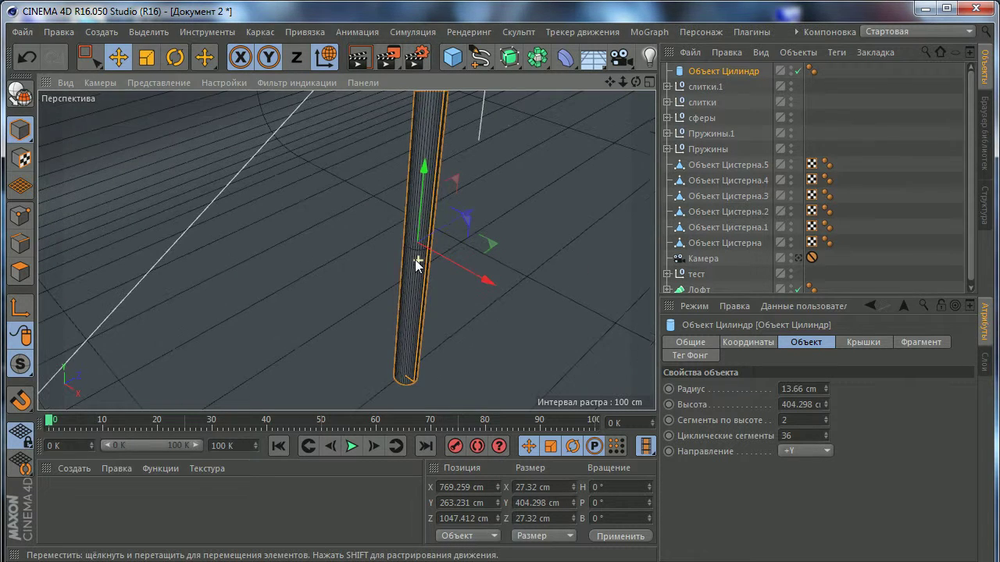
{"action": "left_click_drag", "start_coordinate": [394, 231], "coordinate": [426, 184], "text": "alt"}
{"action": "middle_click", "coordinate": [425, 187]}
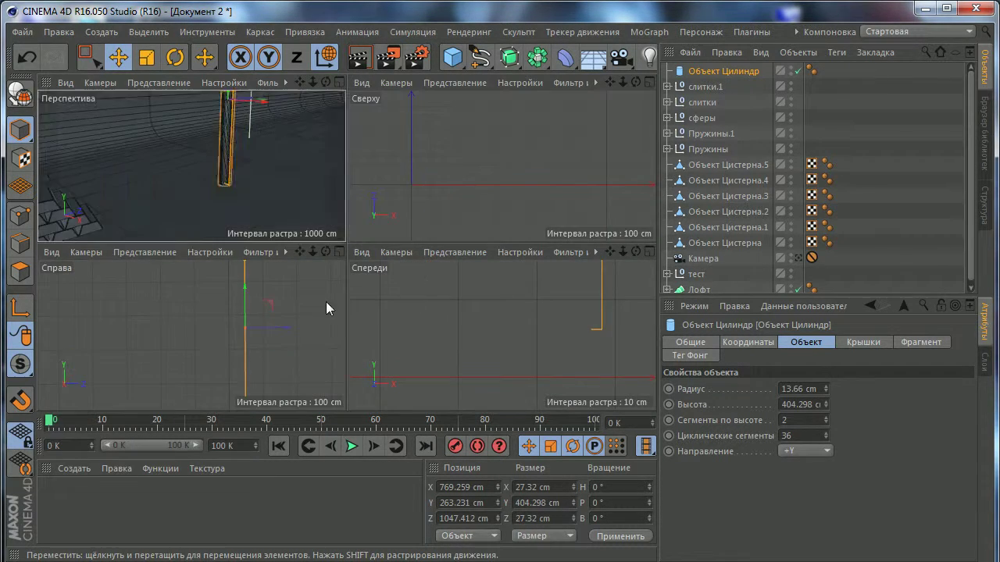
{"action": "middle_click", "coordinate": [326, 301]}
Step: Make the cylinder editable and scale its middle ring of points in to about 69%
{"action": "left_click", "coordinate": [21, 93]}
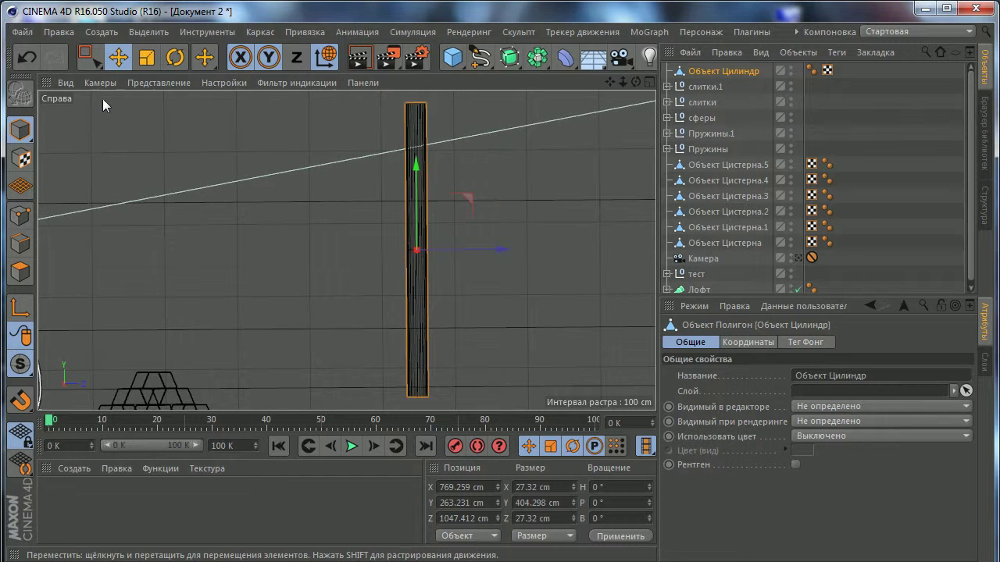
{"action": "left_click", "coordinate": [86, 60]}
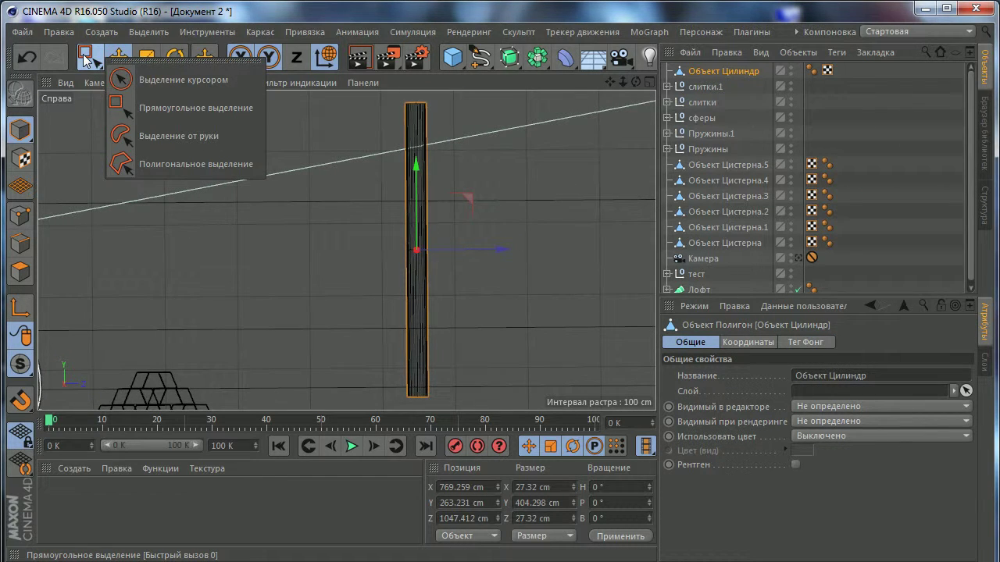
{"action": "left_click", "coordinate": [144, 103]}
{"action": "left_click", "coordinate": [21, 216]}
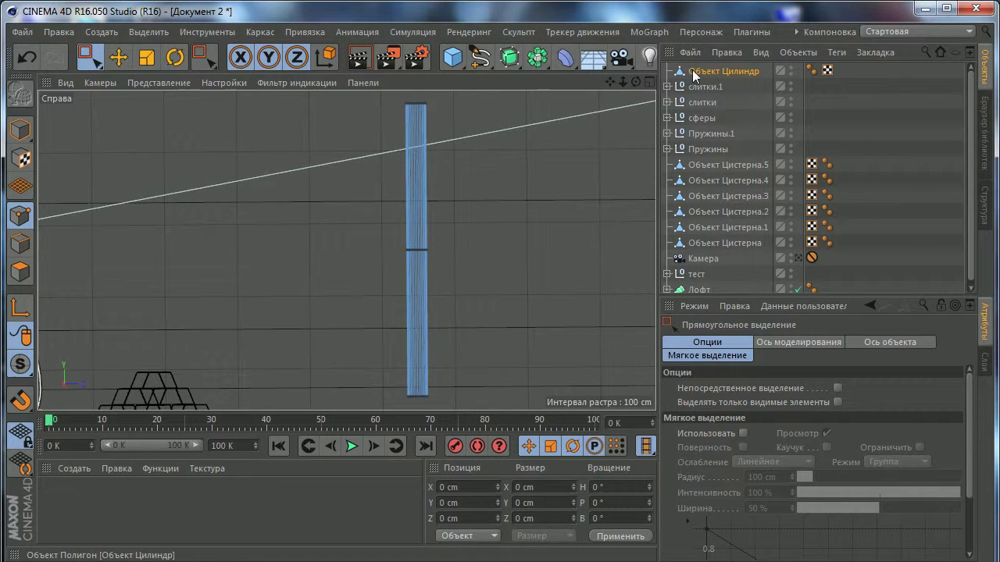
{"action": "left_click", "coordinate": [20, 216]}
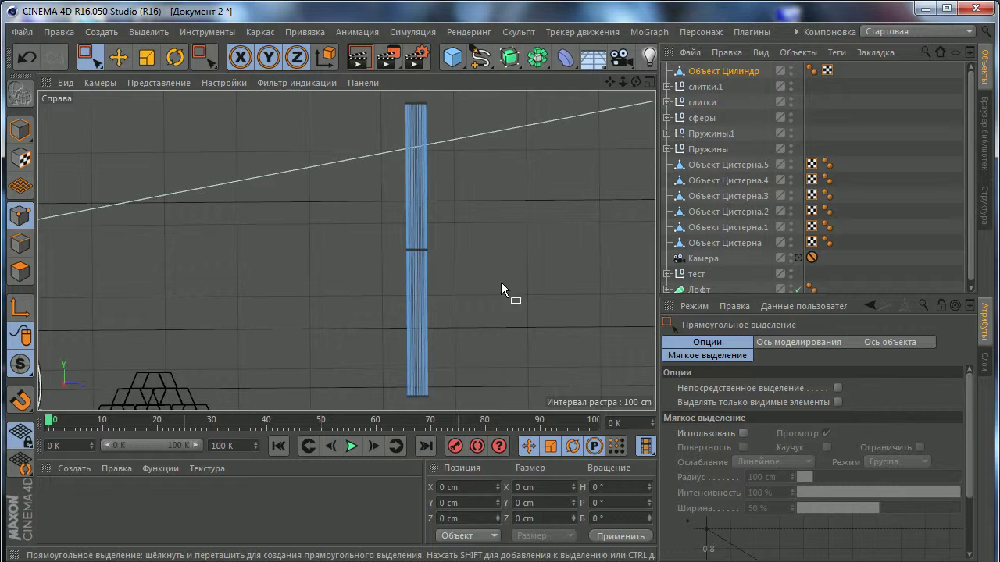
{"action": "left_click_drag", "start_coordinate": [545, 211], "coordinate": [545, 212]}
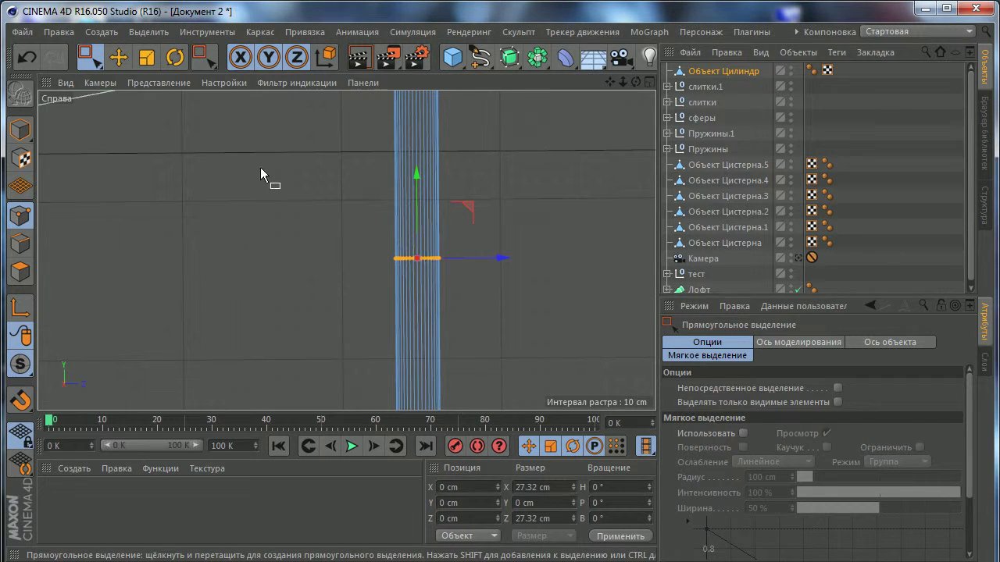
{"action": "left_click", "coordinate": [146, 57]}
{"action": "scroll", "coordinate": [347, 185], "scroll_direction": "down", "scroll_amount": 2}
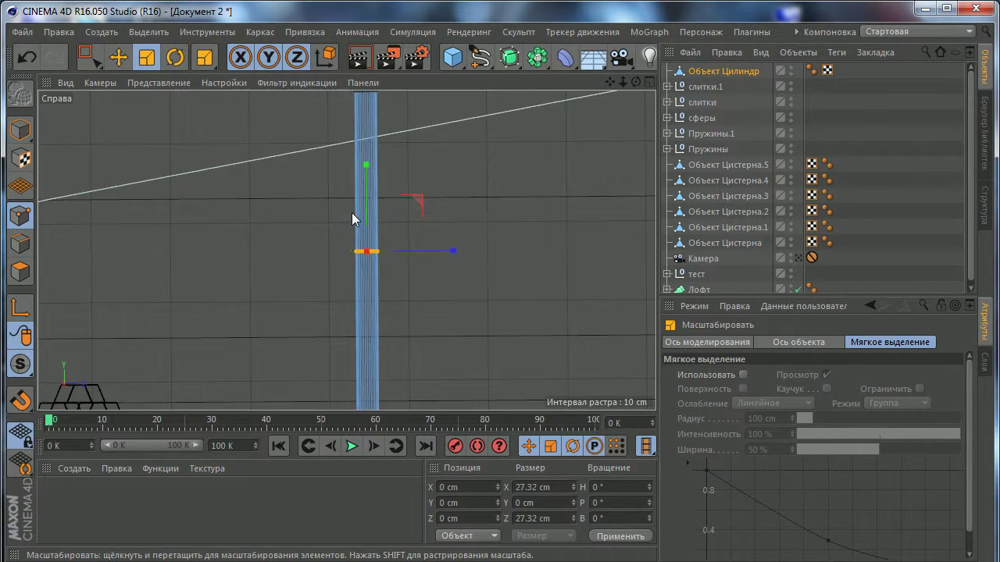
{"action": "scroll", "coordinate": [352, 212], "scroll_direction": "down", "scroll_amount": 2}
{"action": "mouse_move", "coordinate": [506, 192]}
{"action": "left_mouse_down"}
{"action": "mouse_move", "coordinate": [210, 245]}
{"action": "mouse_move", "coordinate": [236, 246]}
{"action": "left_mouse_up"}
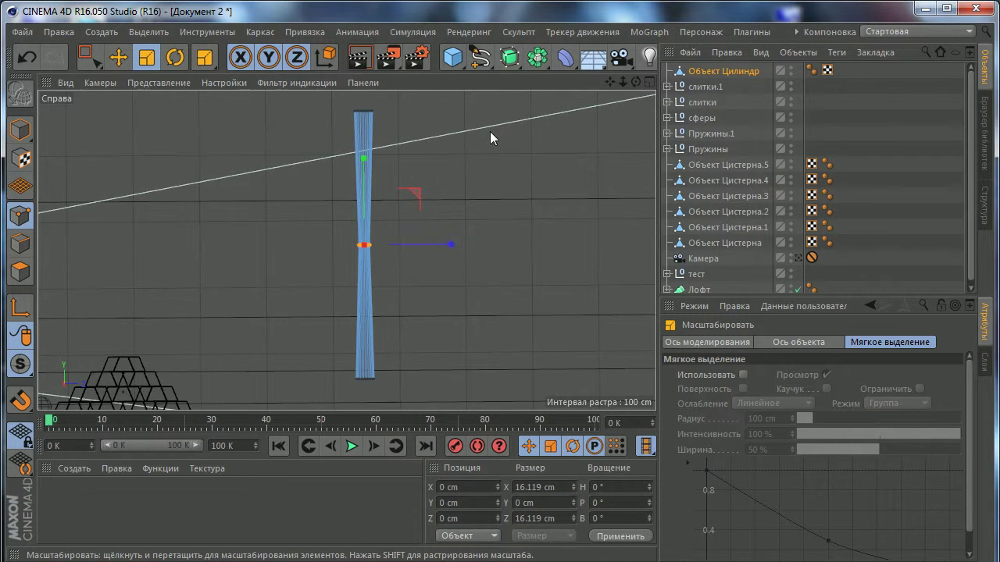
Step: Delete the cylinder from the scene
{"action": "left_click", "coordinate": [859, 150]}
{"action": "left_click", "coordinate": [722, 71]}
{"action": "key", "text": "Delete"}
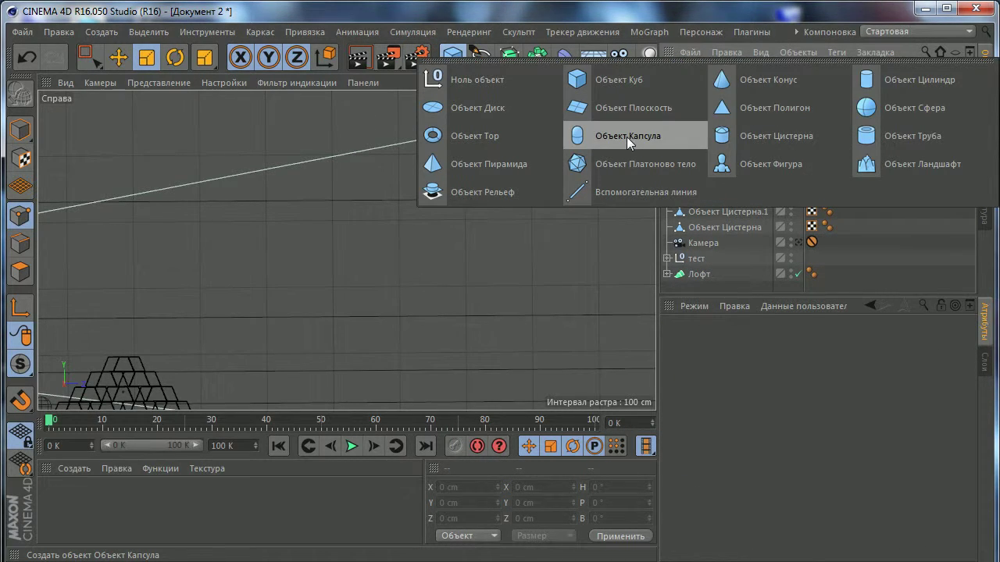
Step: Add a capsule and raise it upward in the perspective view
{"action": "left_click_drag", "start_coordinate": [450, 63], "coordinate": [627, 136]}
{"action": "scroll", "coordinate": [398, 284], "scroll_direction": "down", "scroll_amount": 5}
{"action": "left_click", "coordinate": [118, 57]}
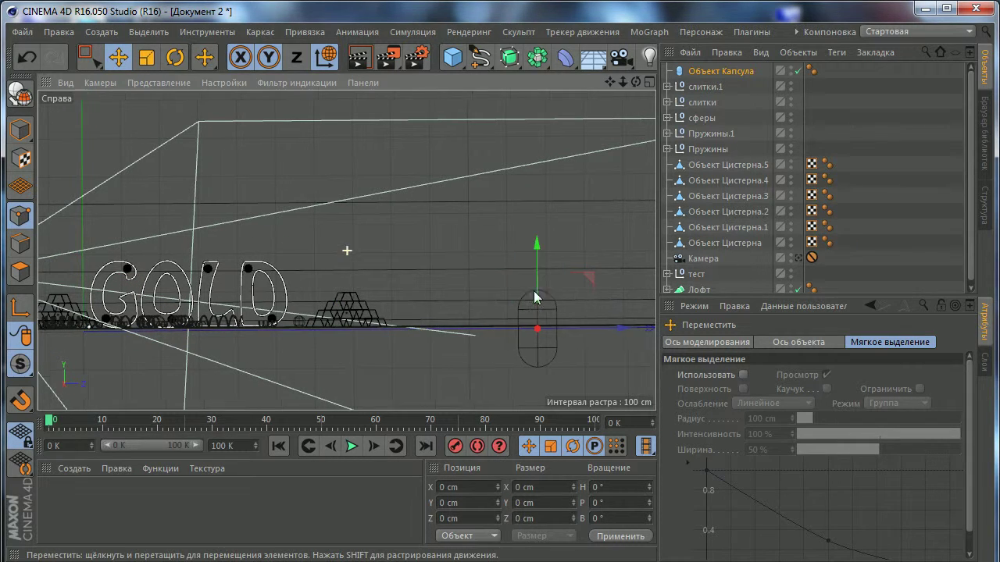
{"action": "scroll", "coordinate": [534, 290], "scroll_direction": "up", "scroll_amount": 3}
{"action": "left_click_drag", "start_coordinate": [451, 294], "coordinate": [388, 221]}
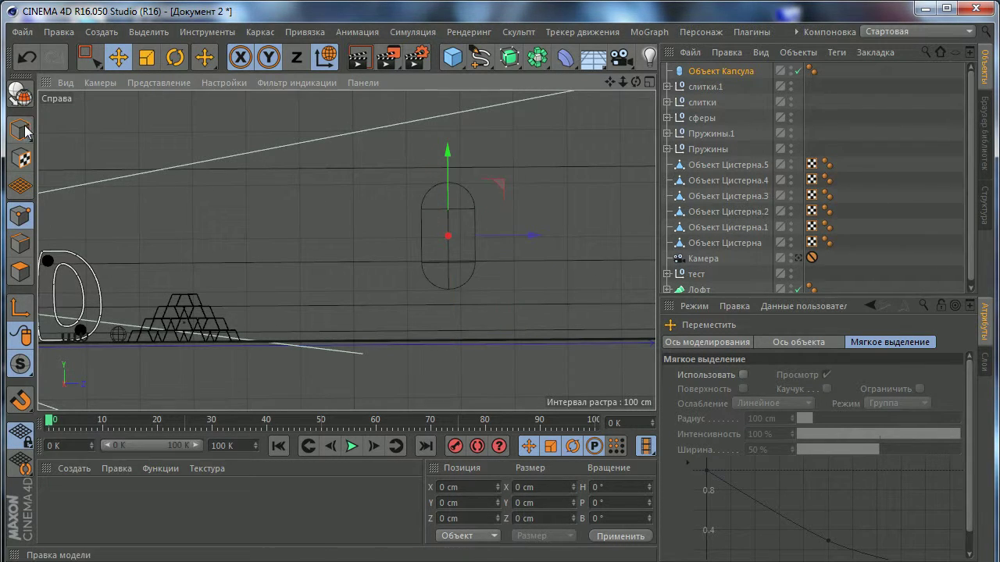
{"action": "middle_click", "coordinate": [457, 270]}
{"action": "middle_click", "coordinate": [283, 156]}
{"action": "middle_click_drag", "start_coordinate": [262, 132], "coordinate": [331, 272], "text": "alt"}
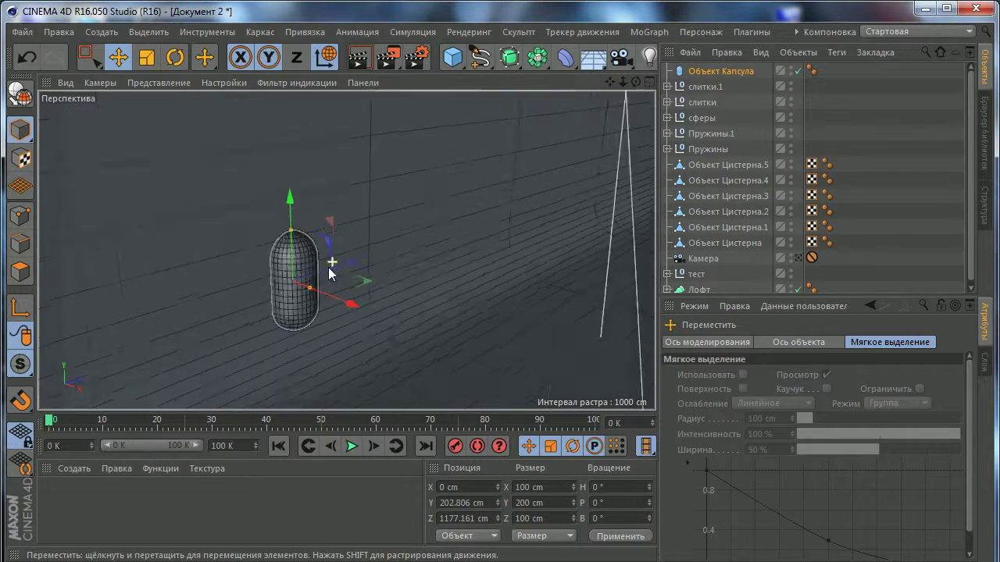
Step: Slim the capsule to about 9.1 cm radius and shift it sideways along X
{"action": "scroll", "coordinate": [331, 269], "scroll_direction": "up", "scroll_amount": 2}
{"action": "mouse_move", "coordinate": [298, 304]}
{"action": "left_mouse_down"}
{"action": "mouse_move", "coordinate": [275, 297]}
{"action": "mouse_move", "coordinate": [578, 352]}
{"action": "left_mouse_up"}
{"action": "scroll", "coordinate": [546, 353], "scroll_direction": "down", "scroll_amount": 2}
{"action": "middle_click_drag", "start_coordinate": [547, 353], "coordinate": [428, 283], "text": "alt"}
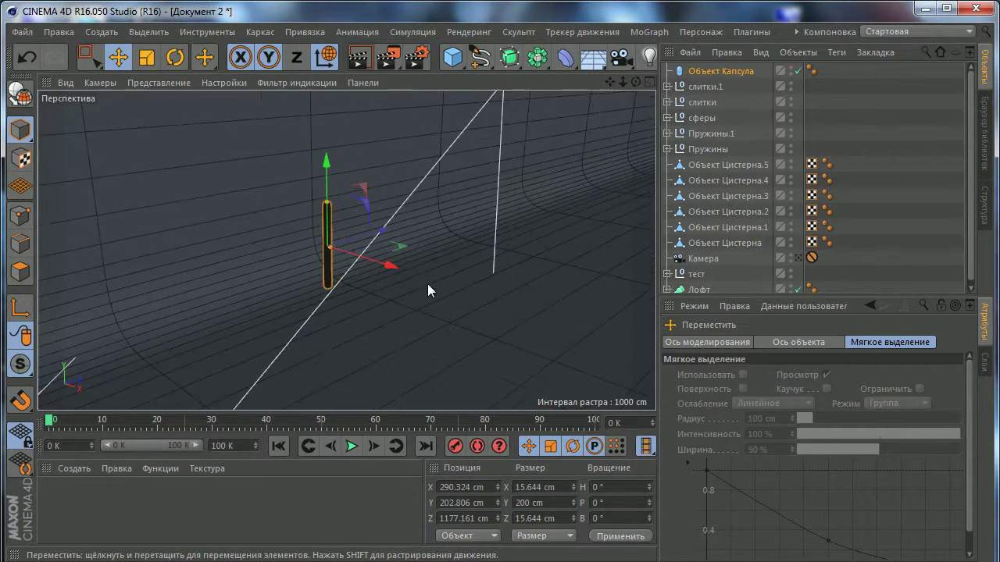
{"action": "left_click_drag", "start_coordinate": [482, 292], "coordinate": [513, 300]}
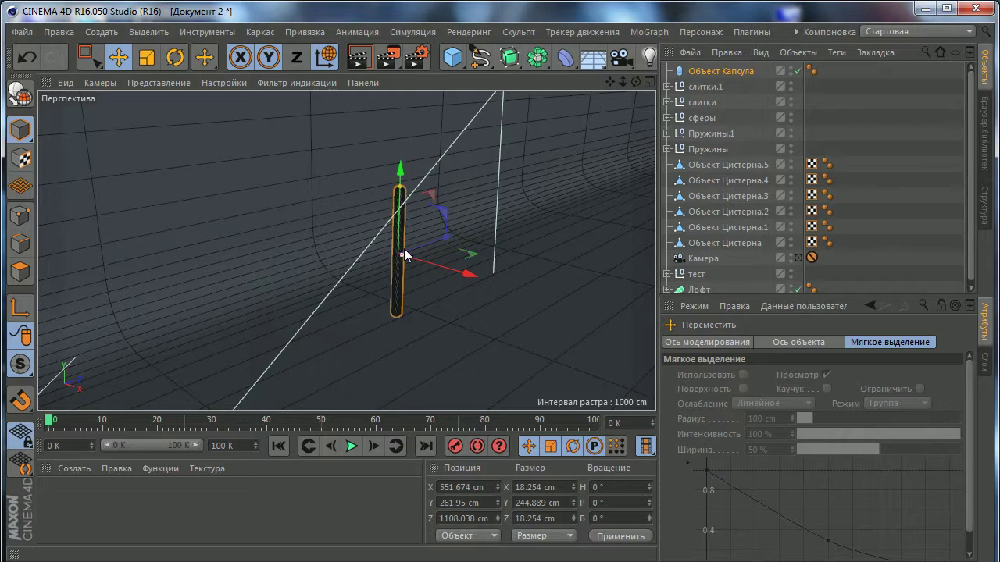
{"action": "middle_click", "coordinate": [367, 243]}
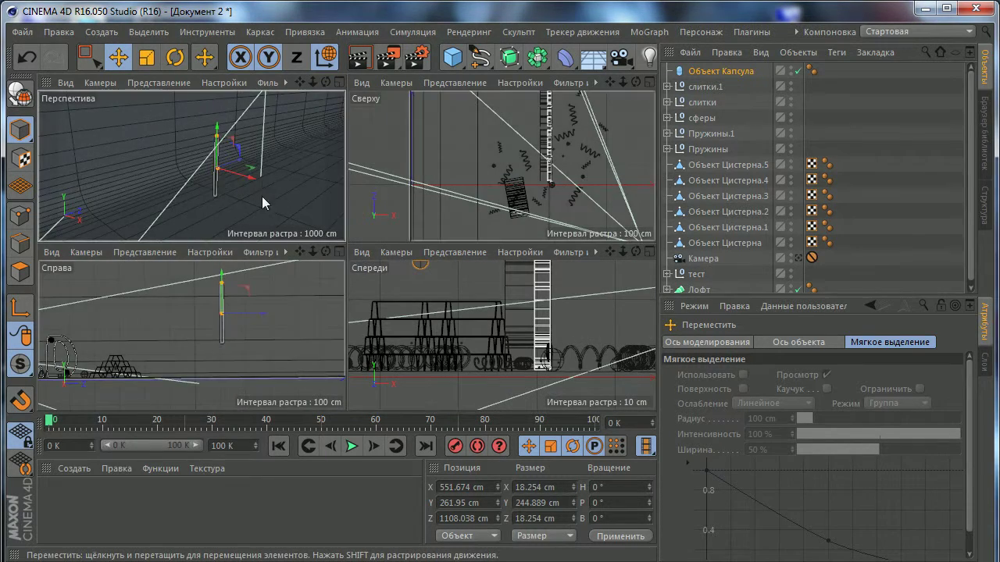
{"action": "middle_click", "coordinate": [285, 194]}
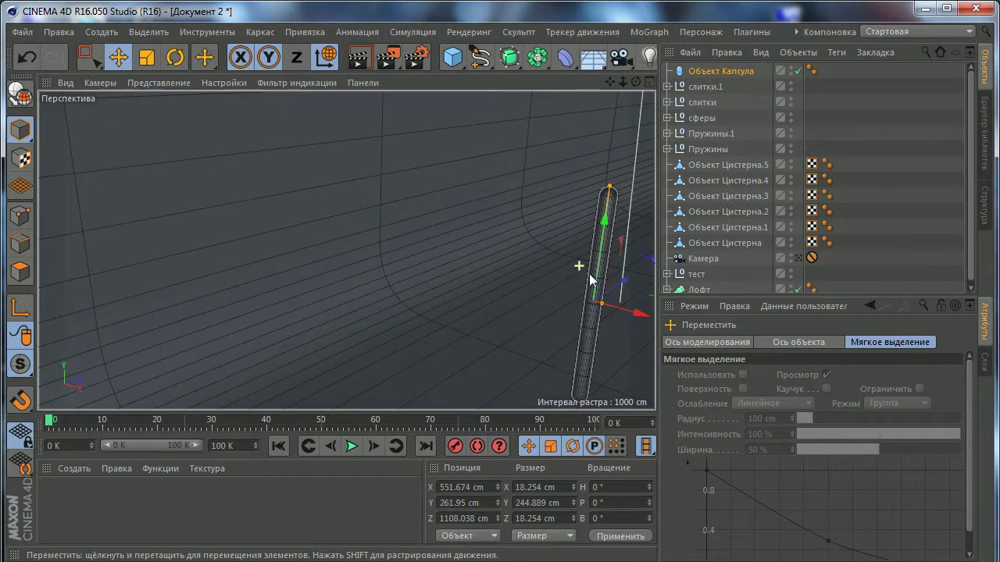
{"action": "left_click_drag", "start_coordinate": [589, 280], "coordinate": [652, 111], "text": "alt"}
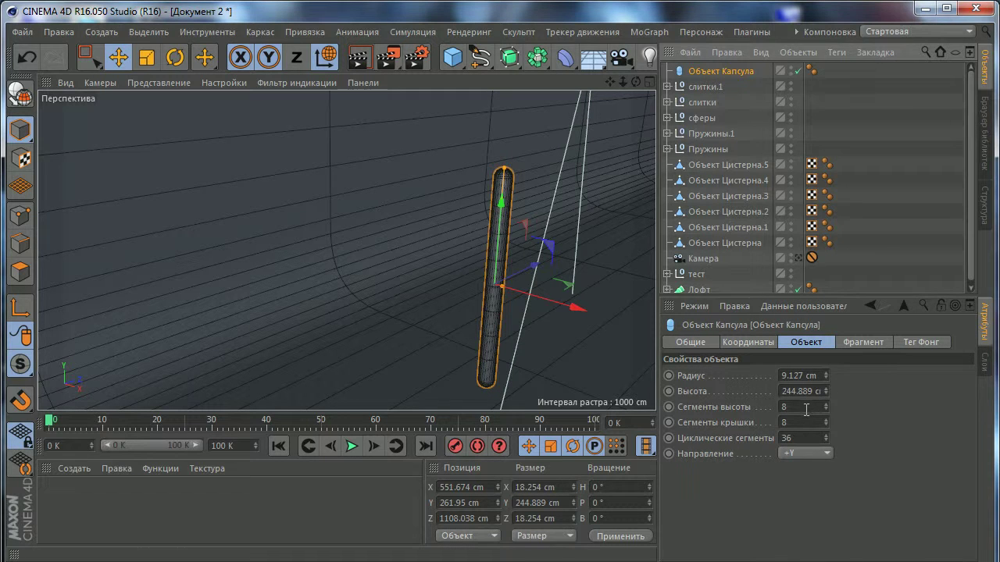
Step: Give the capsule 2 height segments, then switch to the side view
{"action": "left_click", "coordinate": [802, 407]}
{"action": "type", "text": "2"}
{"action": "key", "text": "Return"}
{"action": "left_click_drag", "start_coordinate": [536, 286], "coordinate": [424, 257], "text": "alt"}
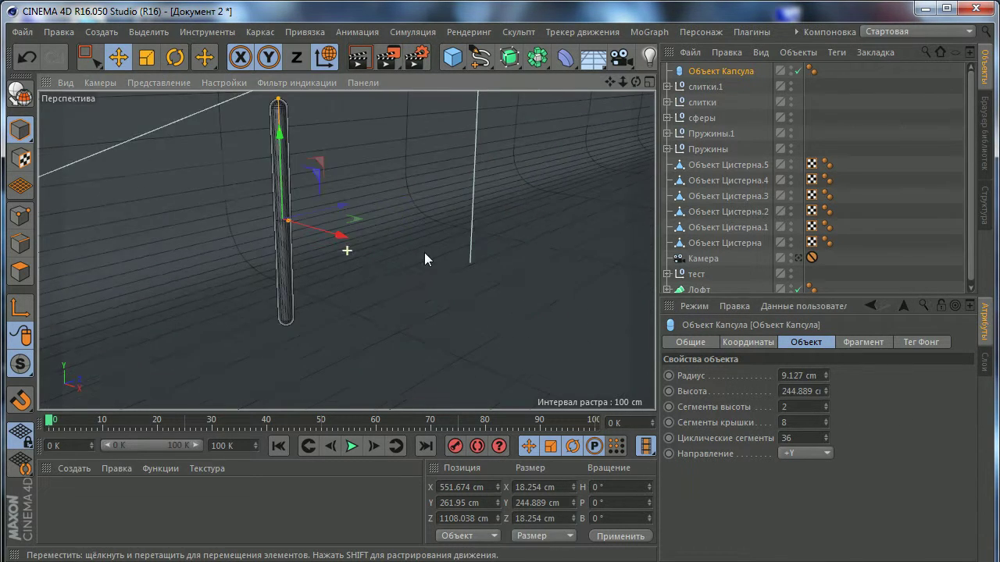
{"action": "middle_click", "coordinate": [430, 257]}
{"action": "middle_click", "coordinate": [287, 296]}
Step: Make the capsule editable and scale its middle points inward to pinch it into a blade
{"action": "key", "text": "c"}
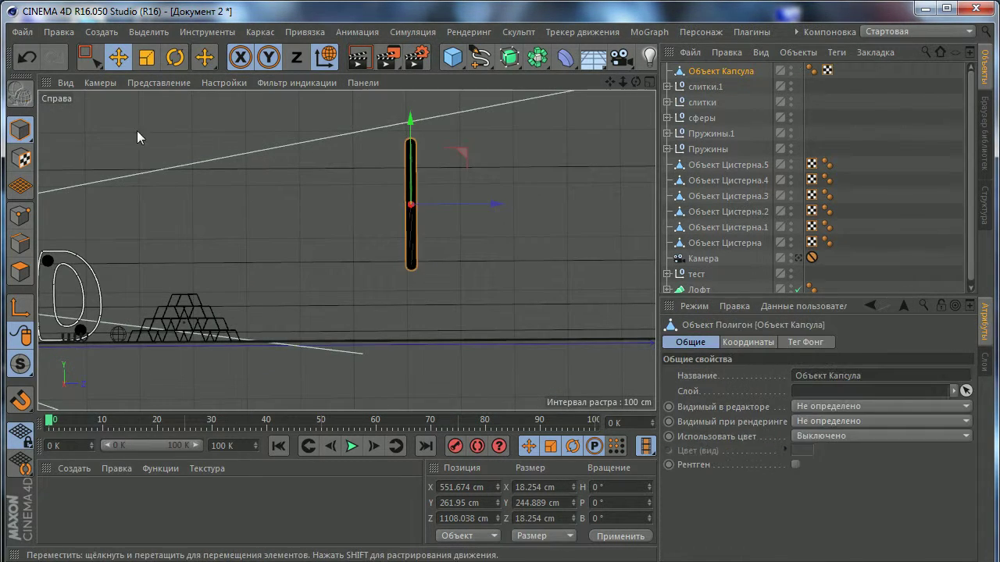
{"action": "left_click", "coordinate": [79, 60]}
{"action": "left_click_drag", "start_coordinate": [347, 168], "coordinate": [414, 195]}
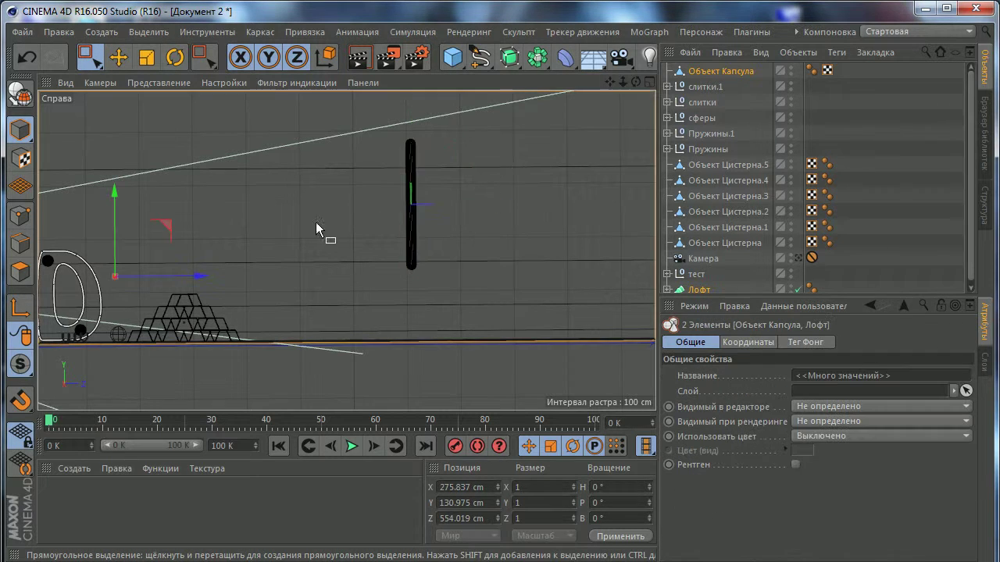
{"action": "left_click", "coordinate": [21, 216]}
{"action": "scroll", "coordinate": [412, 209], "scroll_direction": "up", "scroll_amount": 5}
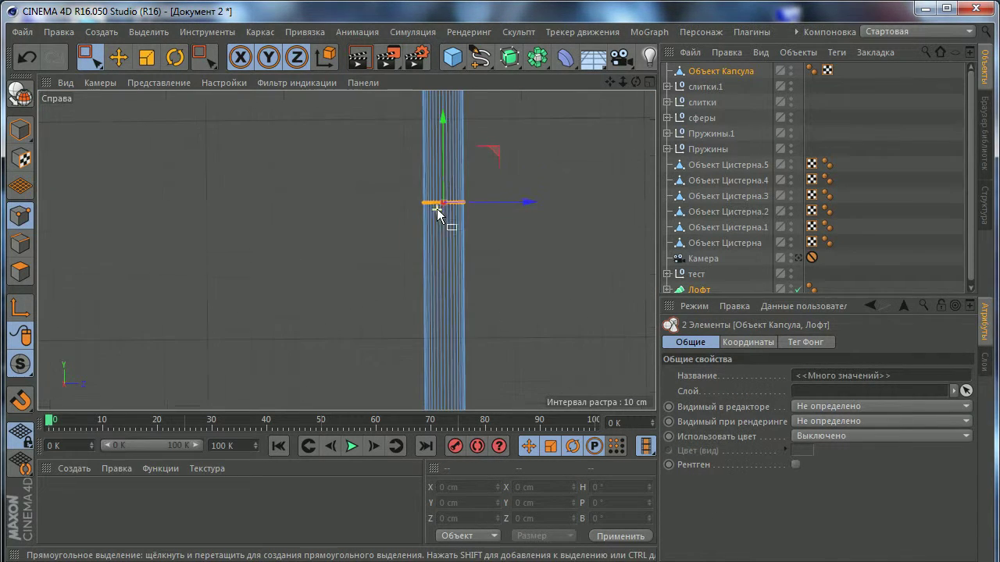
{"action": "left_click", "coordinate": [146, 58]}
{"action": "left_click_drag", "start_coordinate": [572, 149], "coordinate": [351, 207]}
{"action": "scroll", "coordinate": [334, 250], "scroll_direction": "down", "scroll_amount": 2}
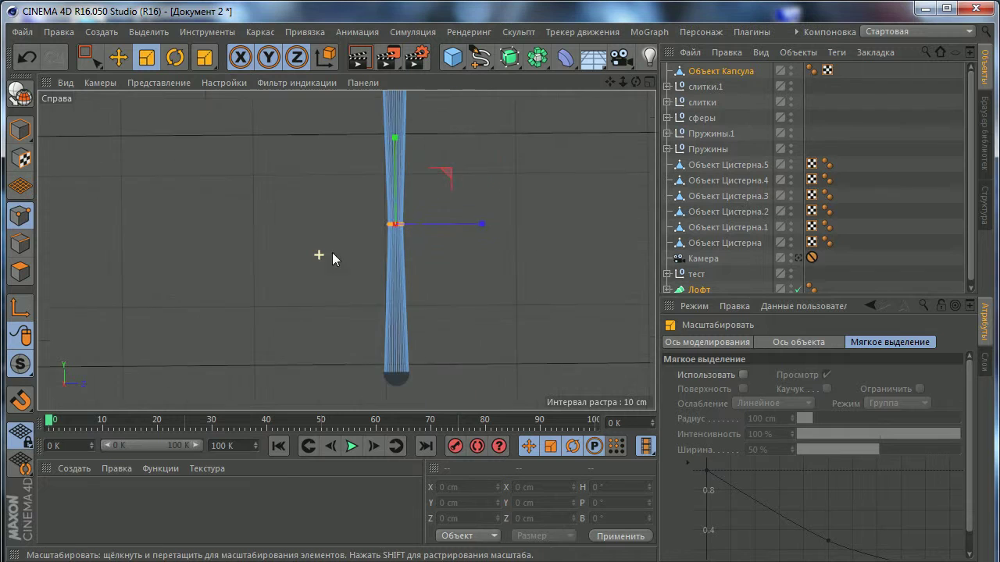
{"action": "scroll", "coordinate": [403, 225], "scroll_direction": "down", "scroll_amount": 2}
{"action": "left_click_drag", "start_coordinate": [483, 178], "coordinate": [394, 209]}
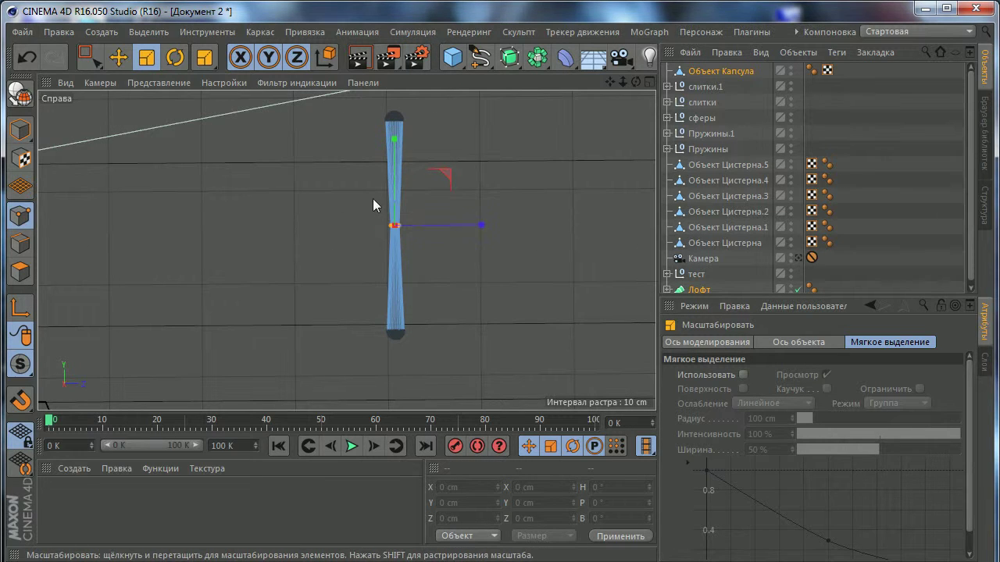
Step: Back in Model mode, select the capsule and move it back along Z
{"action": "left_click", "coordinate": [118, 57]}
{"action": "left_click", "coordinate": [20, 130]}
{"action": "middle_click", "coordinate": [227, 238]}
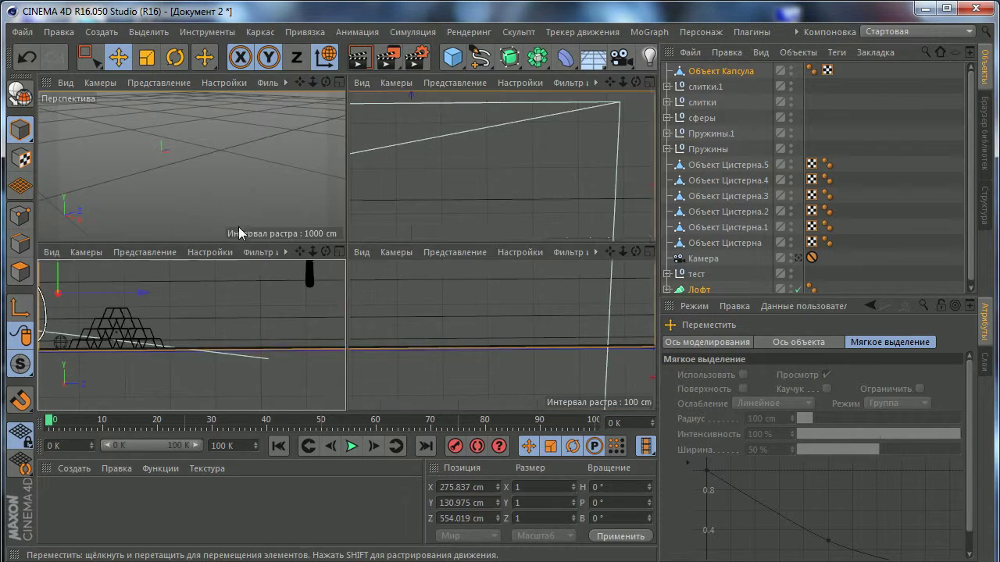
{"action": "middle_click", "coordinate": [216, 208]}
{"action": "scroll", "coordinate": [215, 208], "scroll_direction": "down", "scroll_amount": 3}
{"action": "scroll", "coordinate": [252, 239], "scroll_direction": "down", "scroll_amount": 3}
{"action": "scroll", "coordinate": [342, 223], "scroll_direction": "down", "scroll_amount": 2}
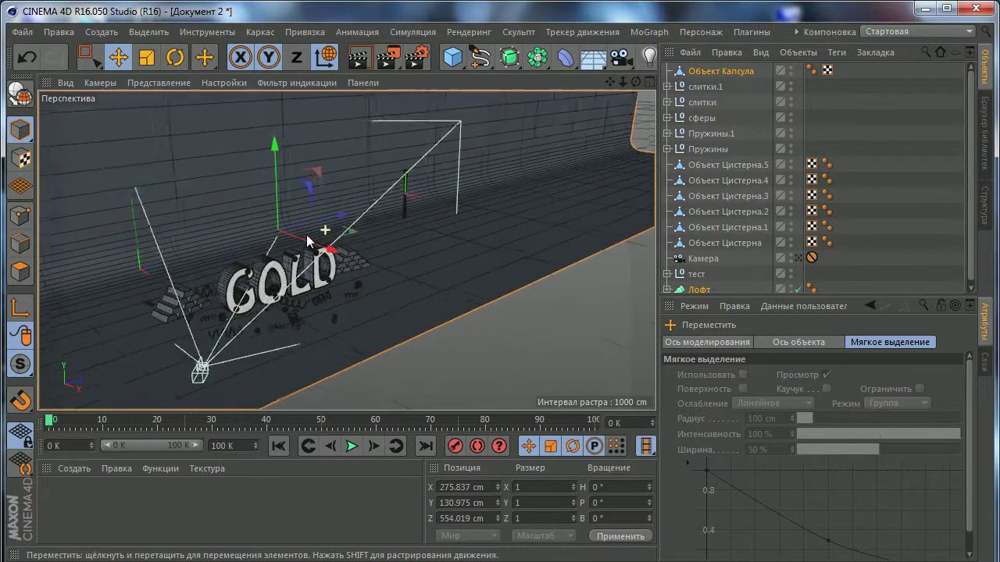
{"action": "left_click", "coordinate": [696, 75]}
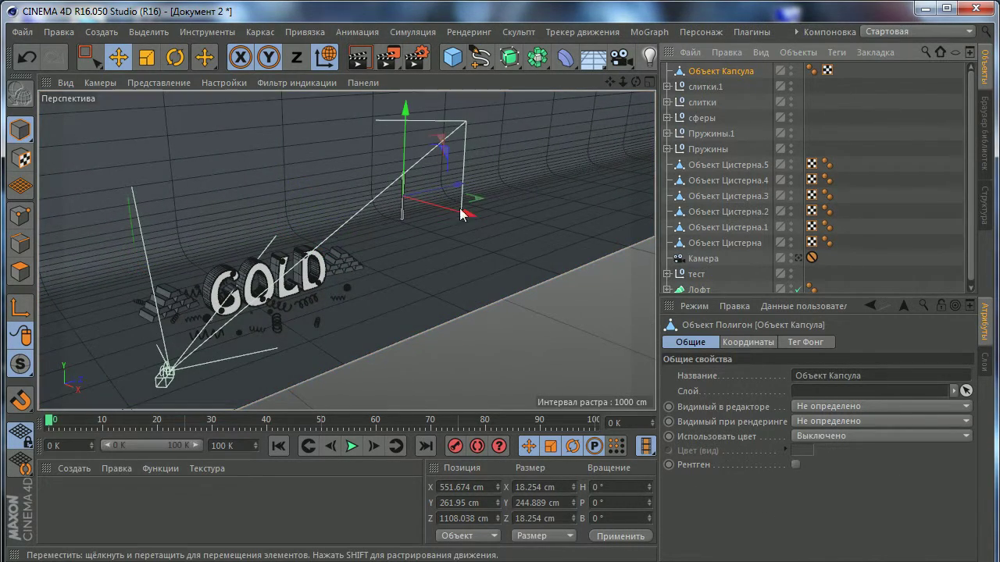
{"action": "left_click_drag", "start_coordinate": [254, 217], "coordinate": [354, 270]}
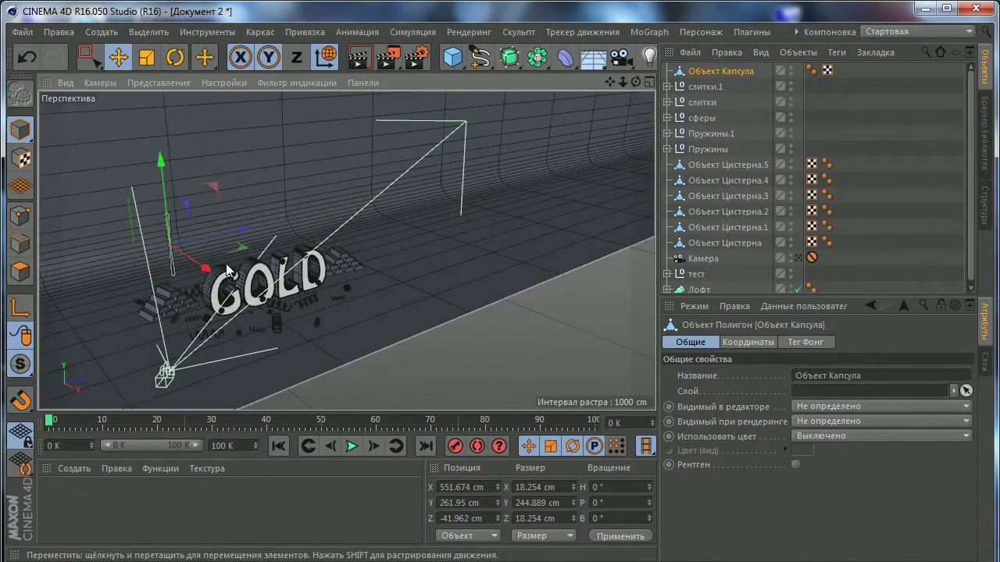
Step: In the front view, shift the capsule right along X and lower it along Y
{"action": "middle_click", "coordinate": [355, 270]}
{"action": "middle_click", "coordinate": [390, 286]}
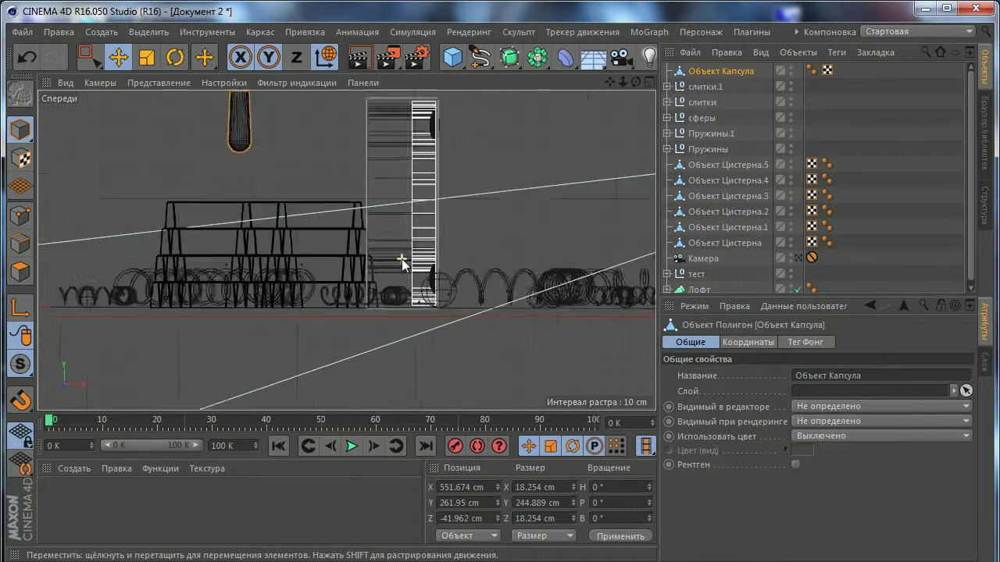
{"action": "scroll", "coordinate": [344, 234], "scroll_direction": "down", "scroll_amount": 3}
{"action": "left_click_drag", "start_coordinate": [307, 149], "coordinate": [454, 143]}
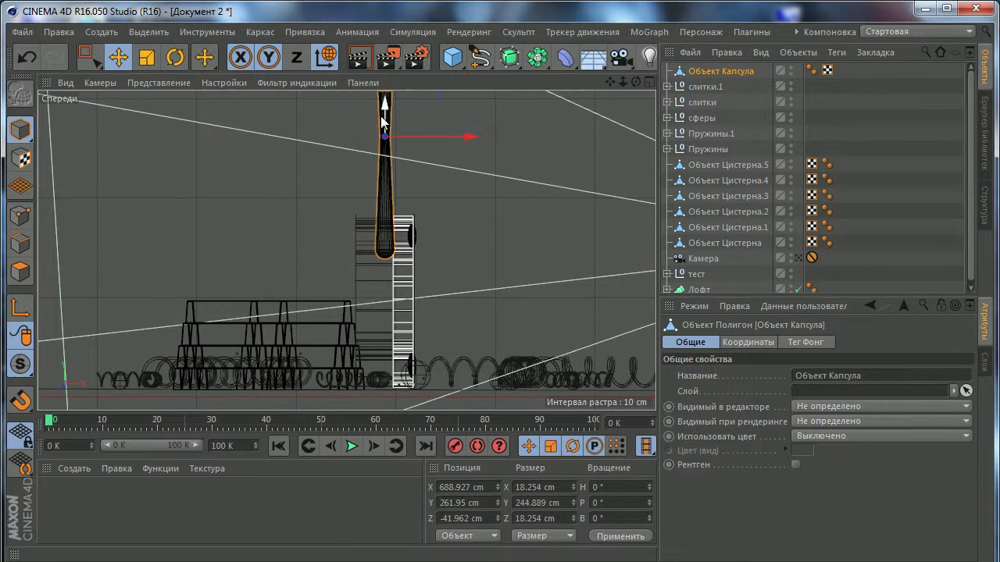
{"action": "left_click_drag", "start_coordinate": [383, 117], "coordinate": [382, 275]}
Step: Scale the capsule down to about half size, 8.47 × 113.628 cm
{"action": "left_click", "coordinate": [145, 65]}
{"action": "left_click_drag", "start_coordinate": [426, 196], "coordinate": [411, 196]}
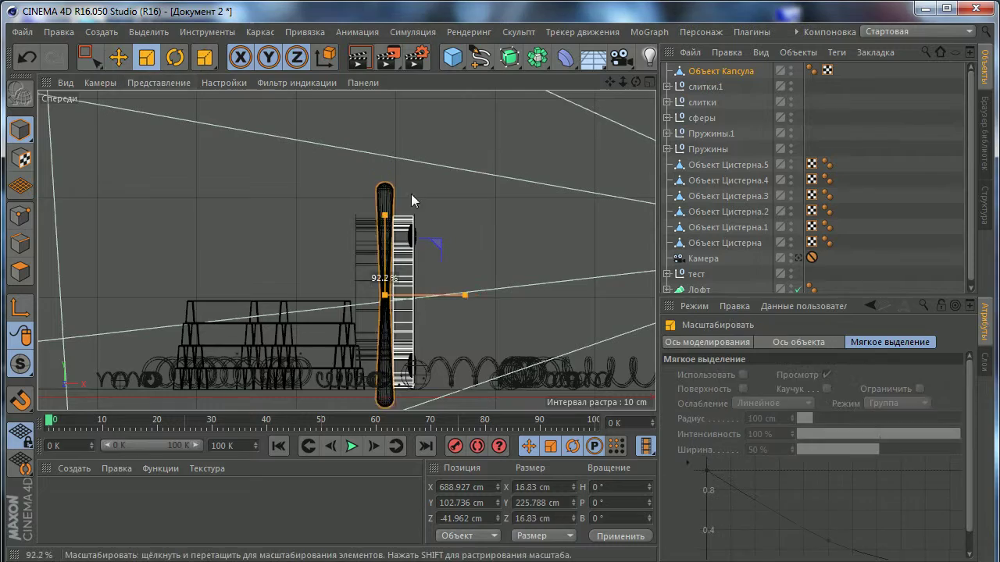
{"action": "left_click_drag", "start_coordinate": [202, 289], "coordinate": [204, 289]}
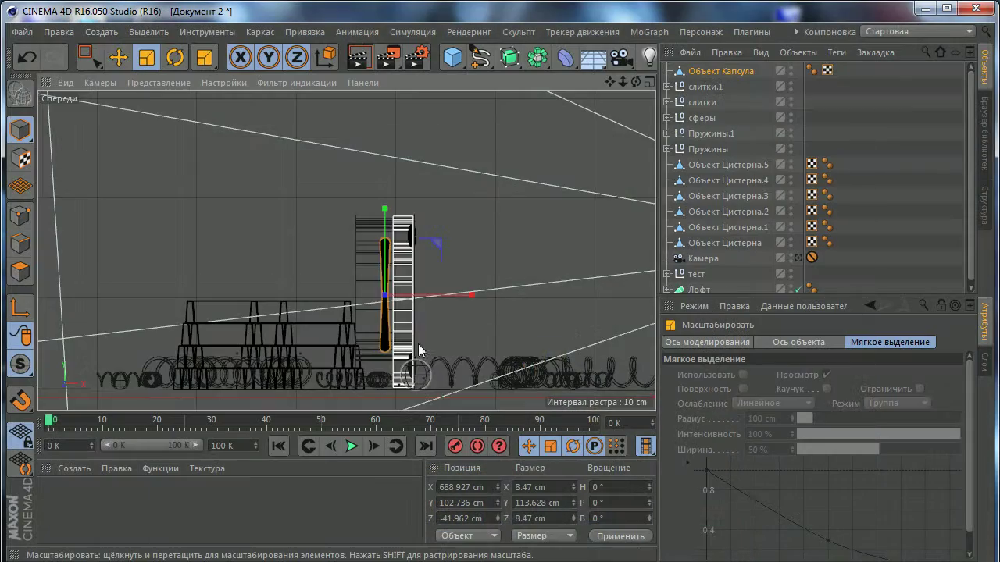
{"action": "scroll", "coordinate": [378, 292], "scroll_direction": "up", "scroll_amount": 3}
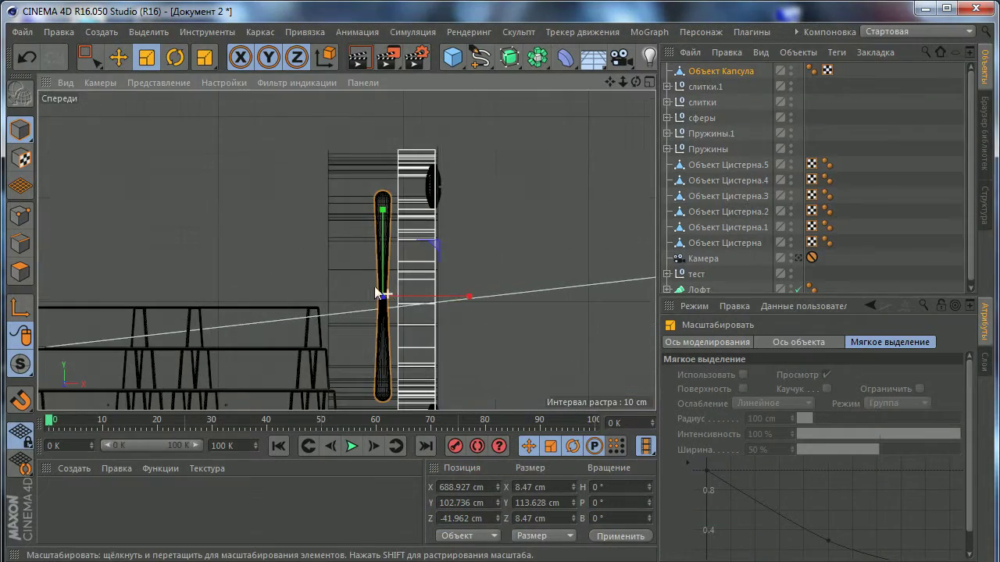
Step: Nudge the capsule beside the G of GOLD, at X 681.33 cm and Z -10.277 cm
{"action": "left_click", "coordinate": [118, 57]}
{"action": "left_click_drag", "start_coordinate": [430, 297], "coordinate": [409, 294]}
{"action": "middle_click", "coordinate": [184, 149]}
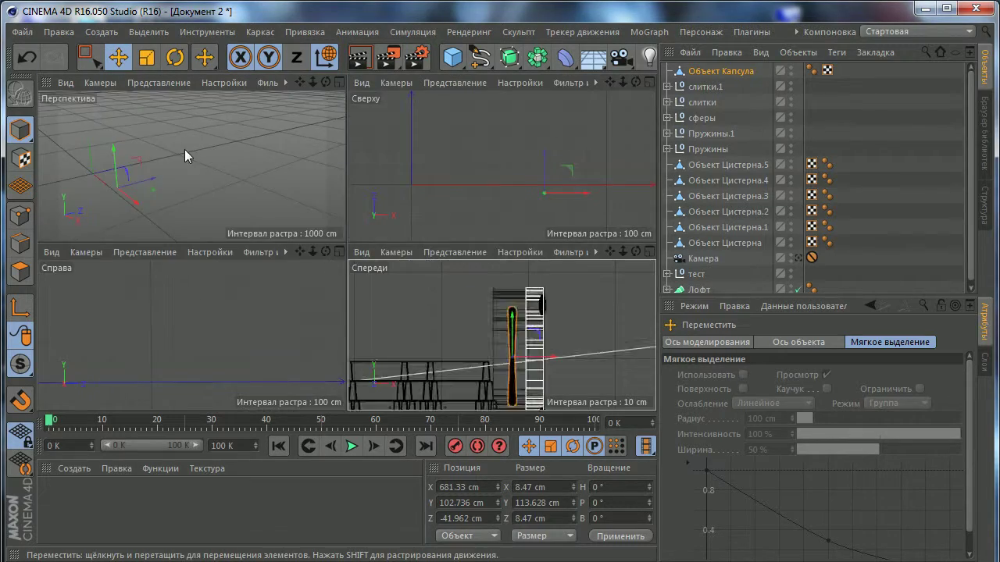
{"action": "middle_click", "coordinate": [185, 149]}
{"action": "scroll", "coordinate": [181, 299], "scroll_direction": "up", "scroll_amount": 3}
{"action": "scroll", "coordinate": [173, 291], "scroll_direction": "up", "scroll_amount": 3}
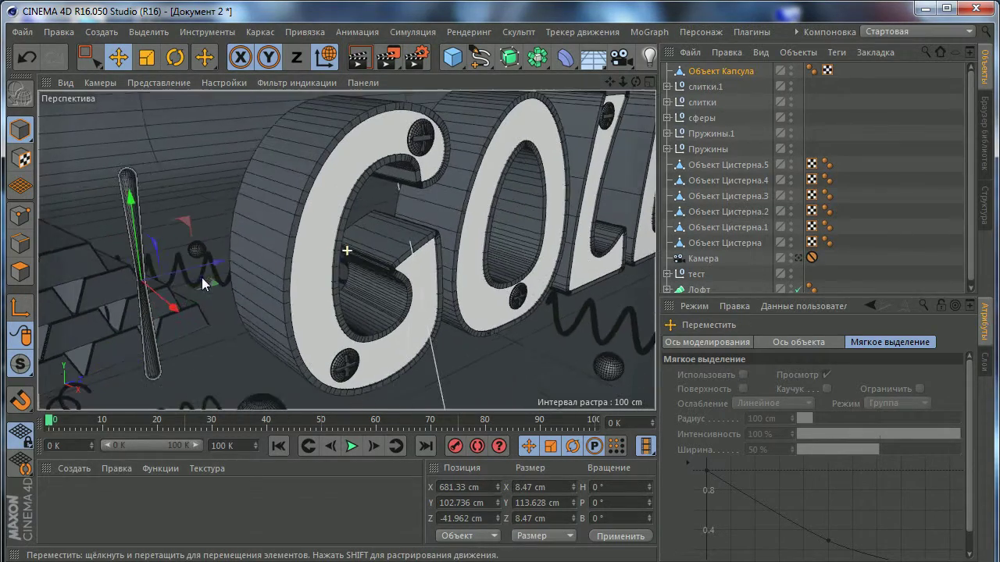
{"action": "left_click_drag", "start_coordinate": [201, 277], "coordinate": [251, 255]}
{"action": "left_click", "coordinate": [175, 57]}
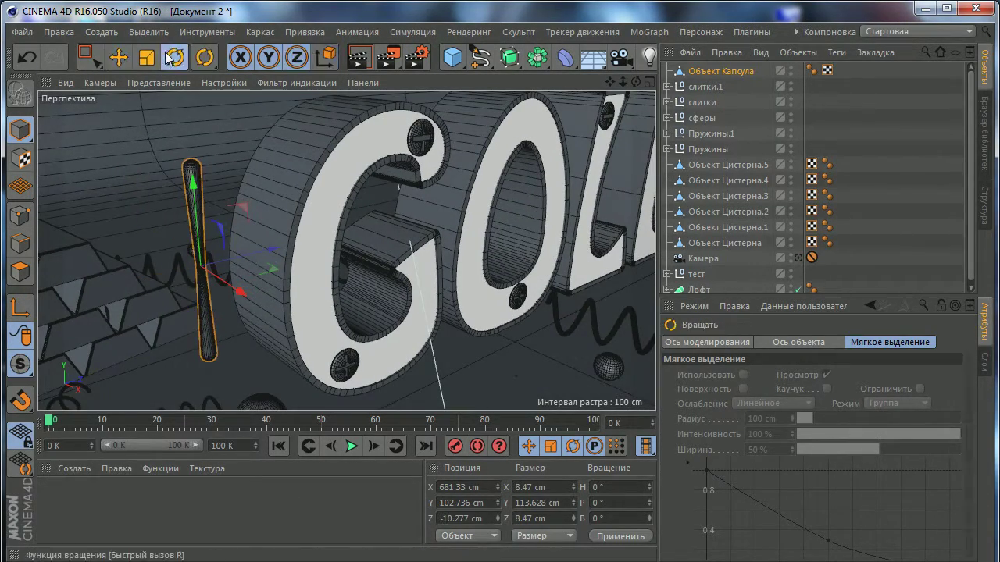
{"action": "mouse_move", "coordinate": [221, 247]}
{"action": "left_mouse_down"}
{"action": "mouse_move", "coordinate": [229, 327]}
{"action": "mouse_move", "coordinate": [315, 241]}
{"action": "mouse_move", "coordinate": [304, 239]}
{"action": "left_mouse_up"}
{"action": "key", "text": "ctrl+c"}
{"action": "key", "text": "ctrl+v"}
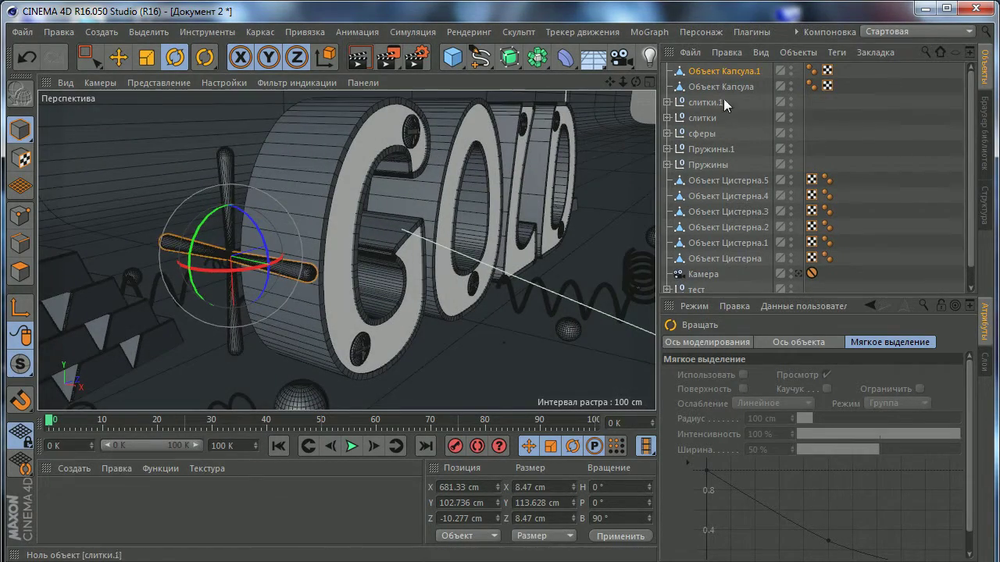
{"action": "left_click", "coordinate": [712, 86]}
{"action": "left_click", "coordinate": [710, 71], "text": "shift"}
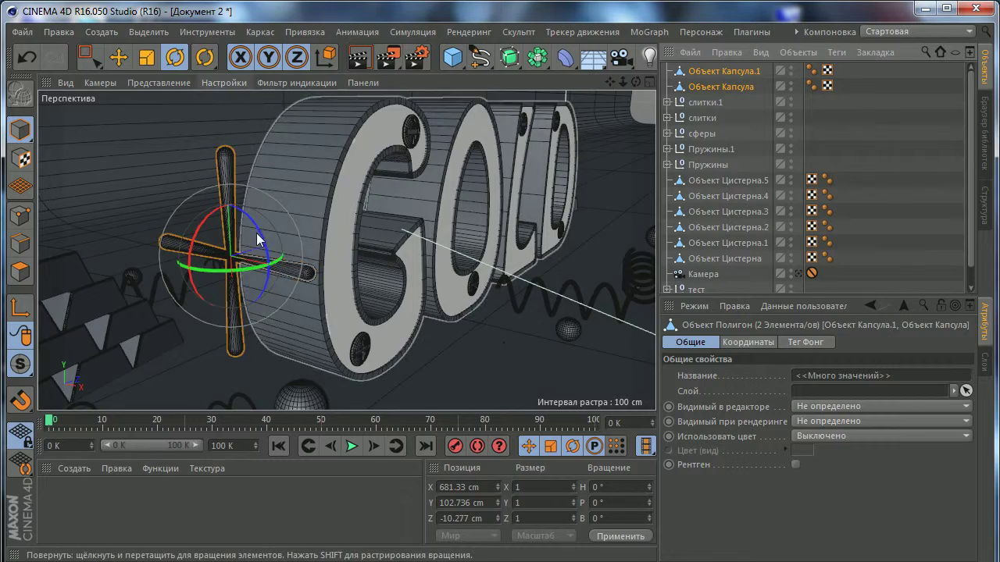
{"action": "left_click_drag", "start_coordinate": [258, 240], "coordinate": [256, 224]}
{"action": "key", "text": "e"}
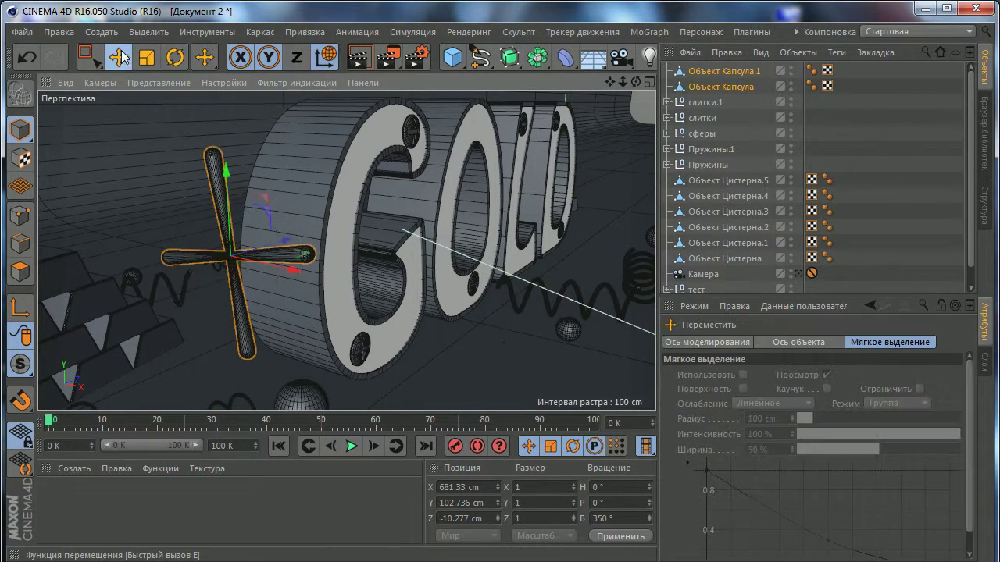
{"action": "scroll", "coordinate": [254, 236], "scroll_direction": "up", "scroll_amount": 2}
{"action": "scroll", "coordinate": [242, 248], "scroll_direction": "up", "scroll_amount": 3}
{"action": "scroll", "coordinate": [228, 260], "scroll_direction": "up", "scroll_amount": 3}
{"action": "scroll", "coordinate": [228, 260], "scroll_direction": "down", "scroll_amount": 5}
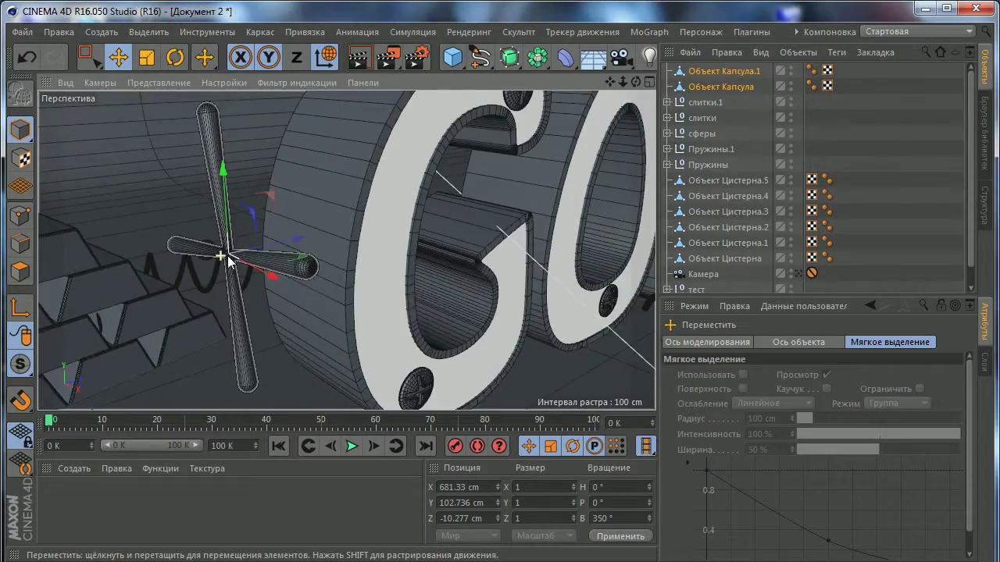
{"action": "scroll", "coordinate": [246, 305], "scroll_direction": "down", "scroll_amount": 2}
{"action": "key", "text": "alt+Tab"}
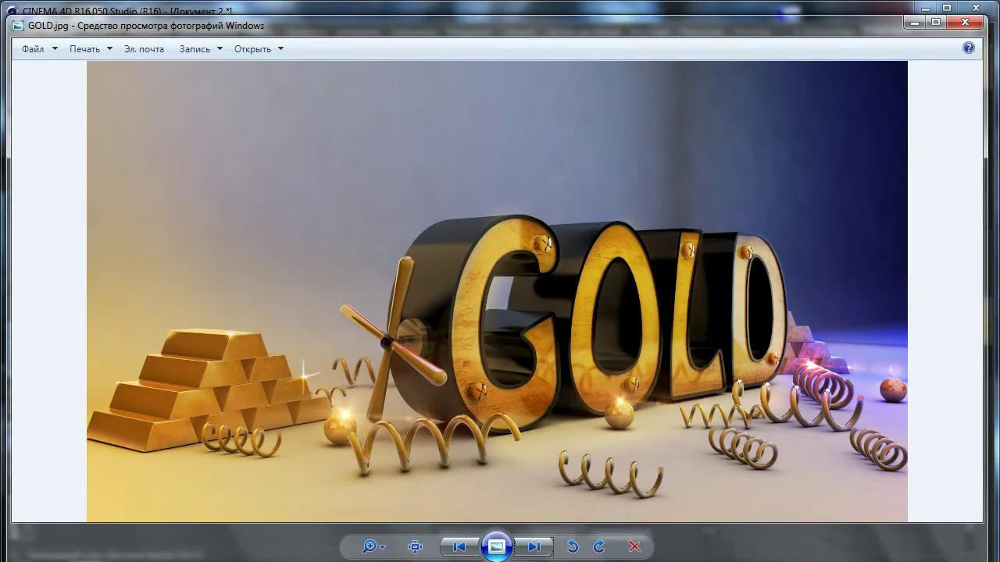
{"action": "key", "text": "alt+Tab"}
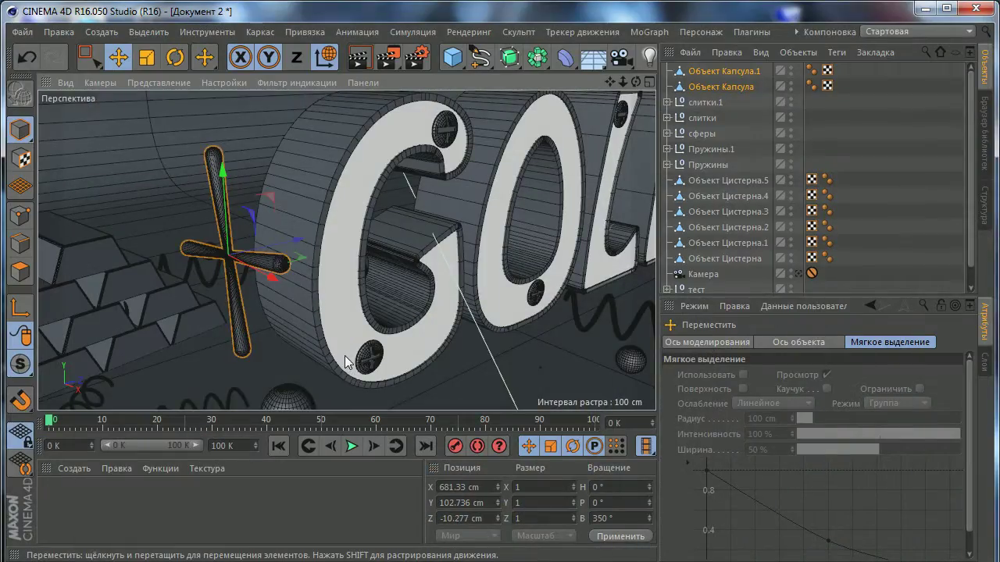
Step: Add a sphere and move it sideways and up to the propeller's height in the front view
{"action": "mouse_move", "coordinate": [452, 56]}
{"action": "left_mouse_down"}
{"action": "mouse_move", "coordinate": [475, 72]}
{"action": "mouse_move", "coordinate": [865, 108]}
{"action": "left_mouse_up"}
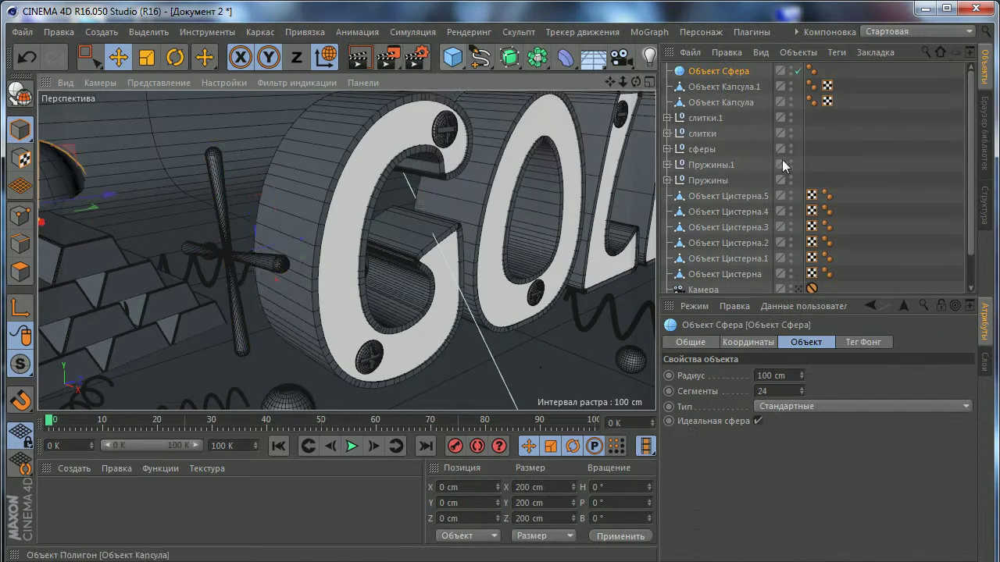
{"action": "middle_click", "coordinate": [376, 239]}
{"action": "middle_click", "coordinate": [450, 326]}
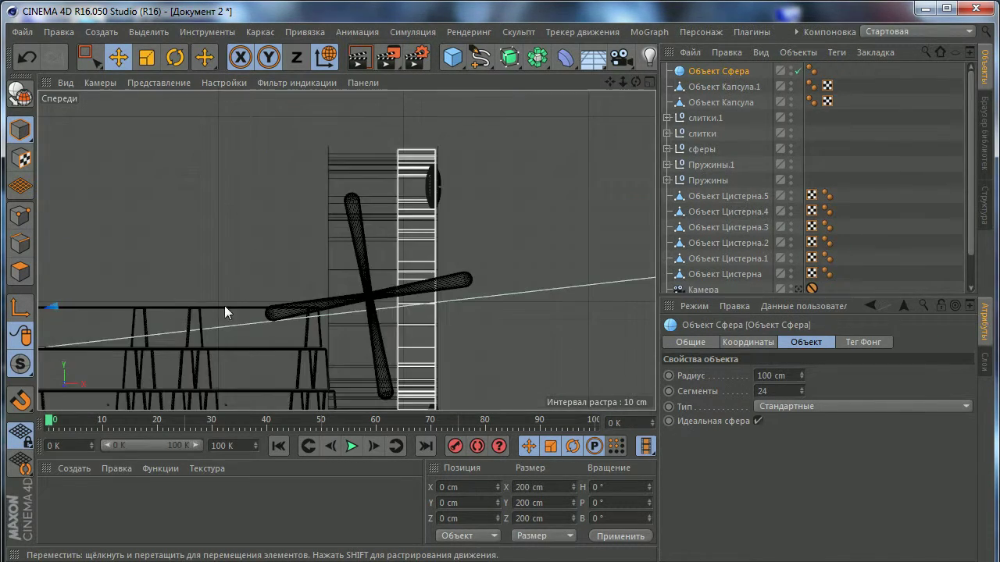
{"action": "scroll", "coordinate": [224, 305], "scroll_direction": "down", "scroll_amount": 3}
{"action": "scroll", "coordinate": [133, 265], "scroll_direction": "down", "scroll_amount": 3}
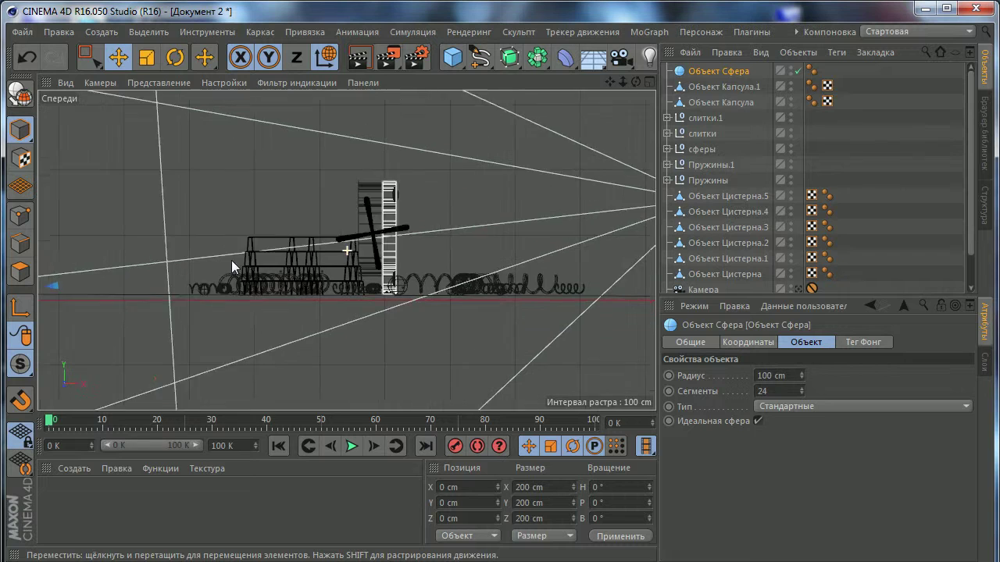
{"action": "left_click_drag", "start_coordinate": [84, 292], "coordinate": [513, 279]}
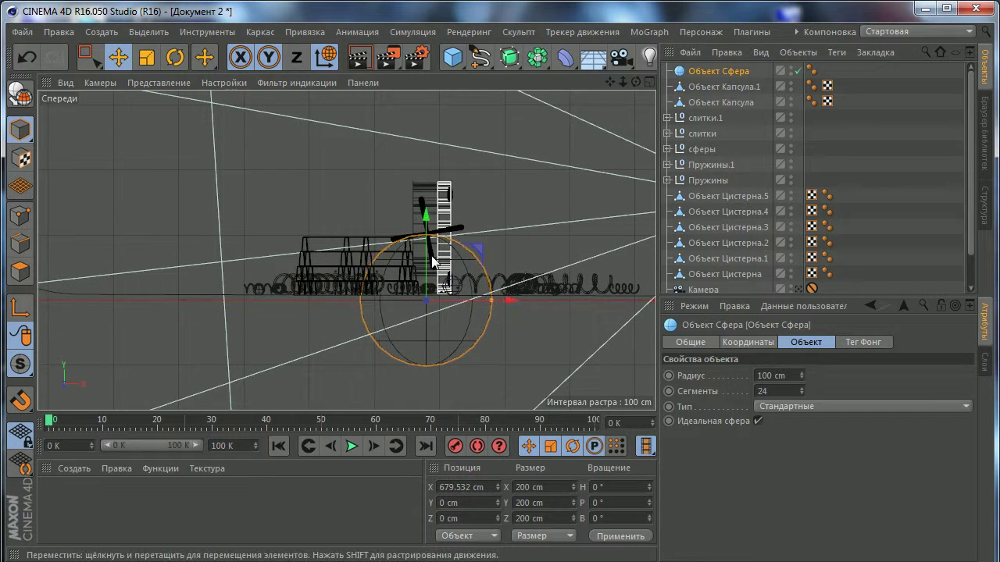
{"action": "scroll", "coordinate": [420, 289], "scroll_direction": "up", "scroll_amount": 3}
{"action": "left_click_drag", "start_coordinate": [420, 289], "coordinate": [442, 161]}
Step: Shrink the sphere, centre it on the blade crossing, and set Segments to 30
{"action": "left_click_drag", "start_coordinate": [543, 208], "coordinate": [446, 211]}
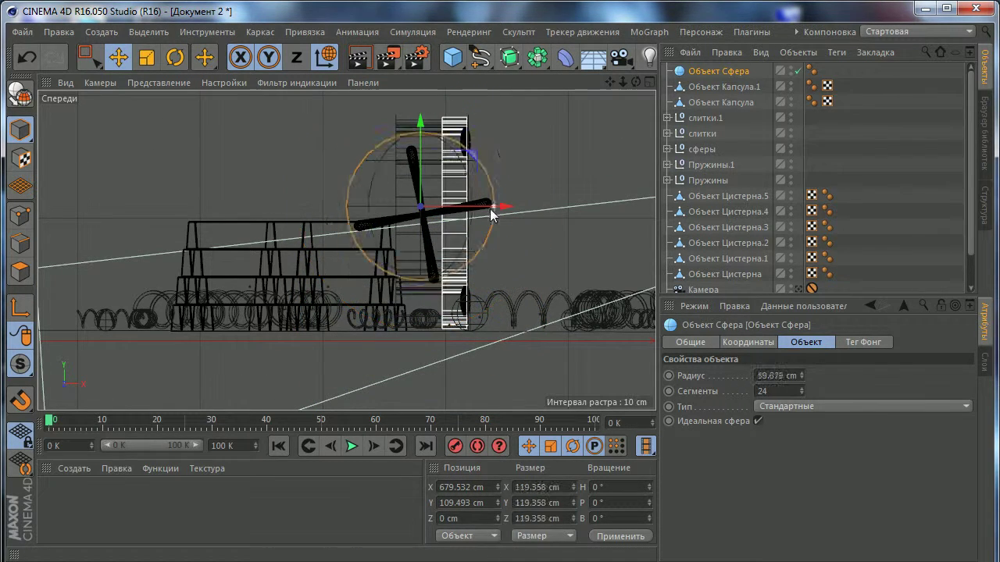
{"action": "scroll", "coordinate": [435, 203], "scroll_direction": "up", "scroll_amount": 4}
{"action": "left_click_drag", "start_coordinate": [418, 162], "coordinate": [406, 186]}
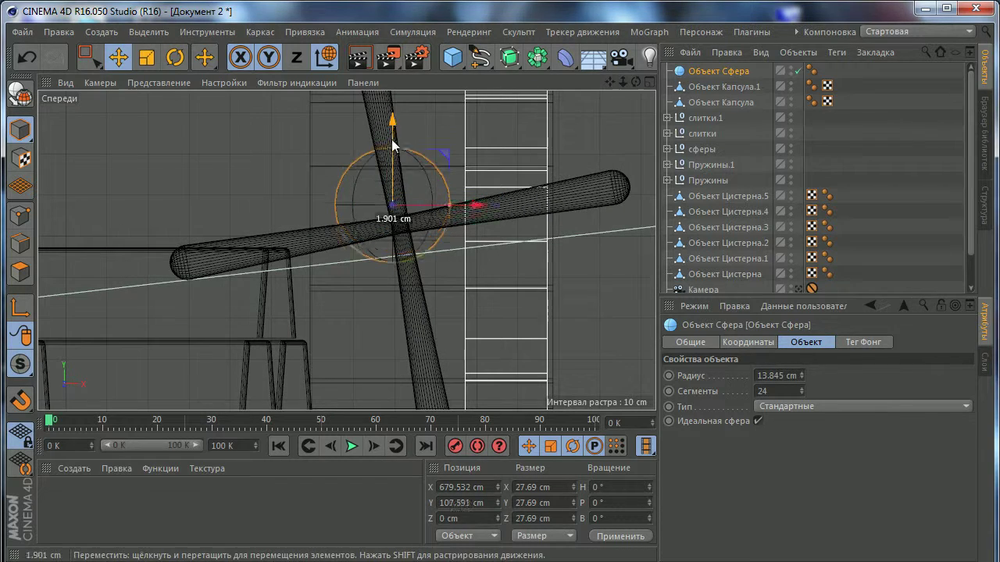
{"action": "left_click_drag", "start_coordinate": [409, 262], "coordinate": [424, 264]}
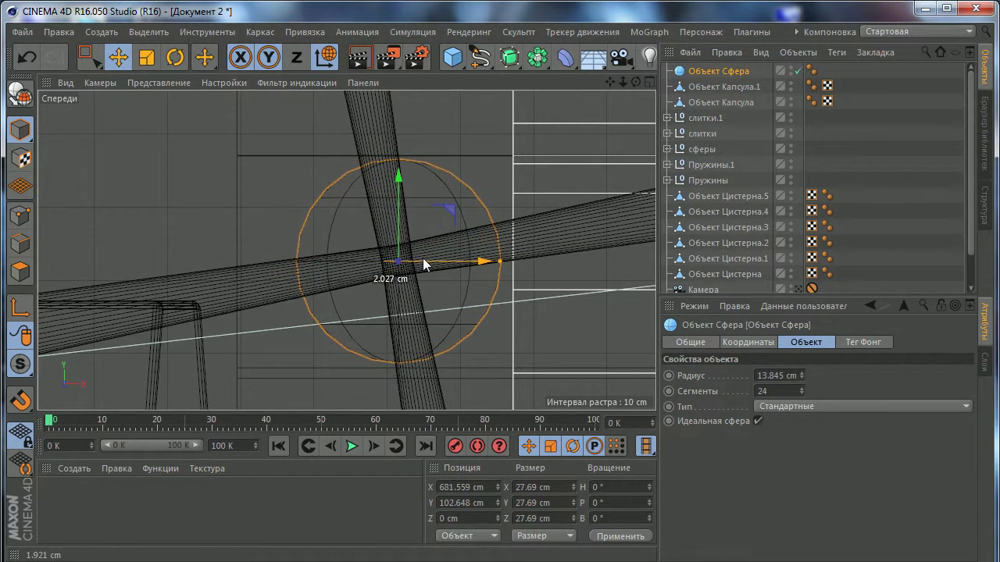
{"action": "double_click", "coordinate": [756, 390]}
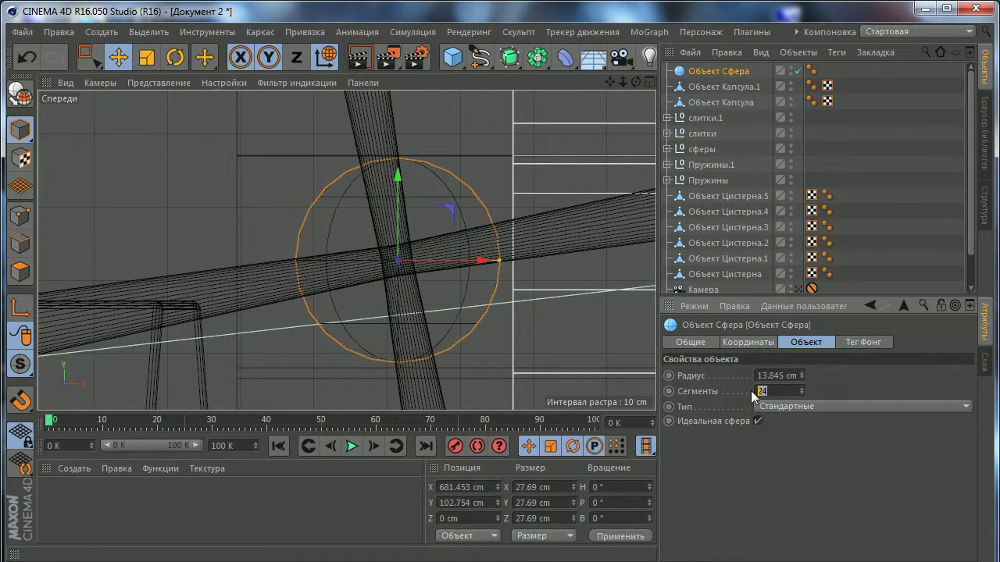
{"action": "type", "text": "30"}
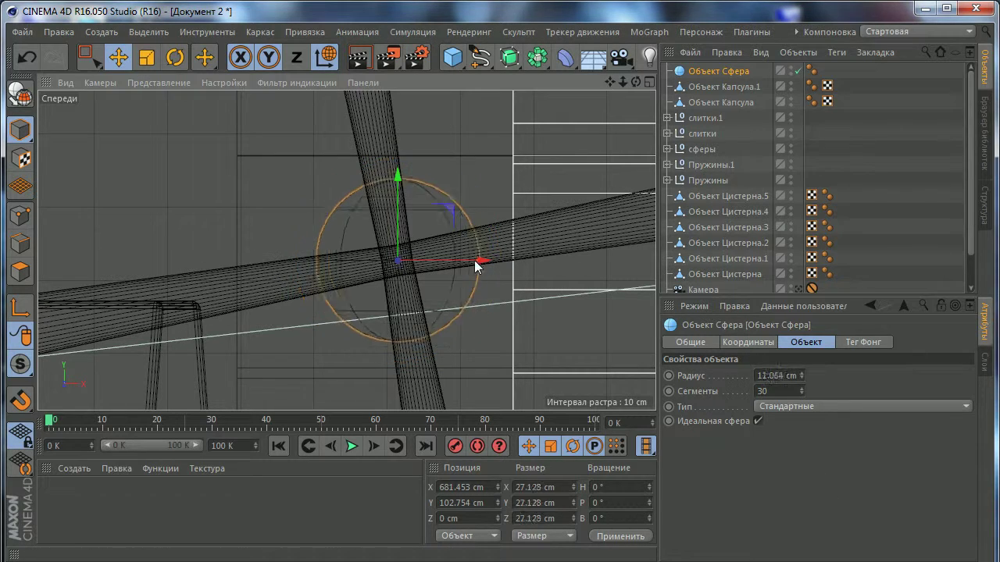
Step: Move the sphere in depth onto the propeller and settle its radius at about 3.364 cm
{"action": "left_click_drag", "start_coordinate": [499, 260], "coordinate": [417, 260]}
{"action": "middle_click", "coordinate": [417, 260]}
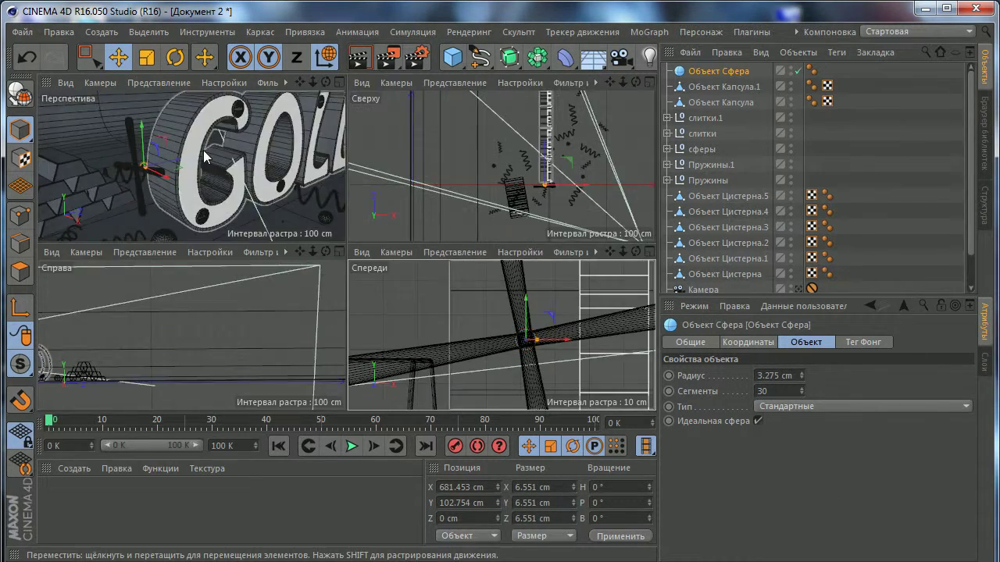
{"action": "middle_click", "coordinate": [277, 230]}
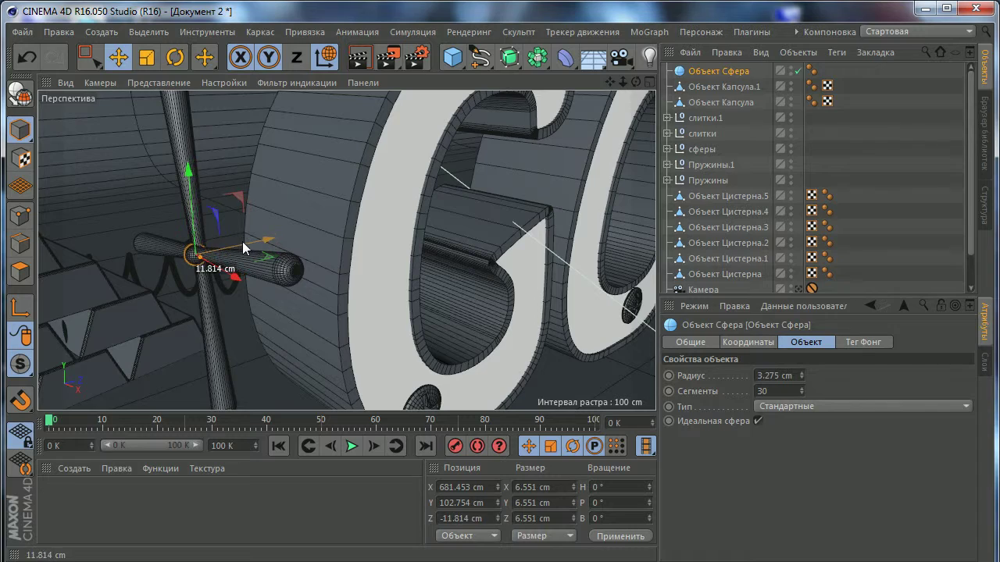
{"action": "mouse_move", "coordinate": [244, 248]}
{"action": "left_mouse_down"}
{"action": "mouse_move", "coordinate": [189, 261]}
{"action": "mouse_move", "coordinate": [398, 235]}
{"action": "left_mouse_up"}
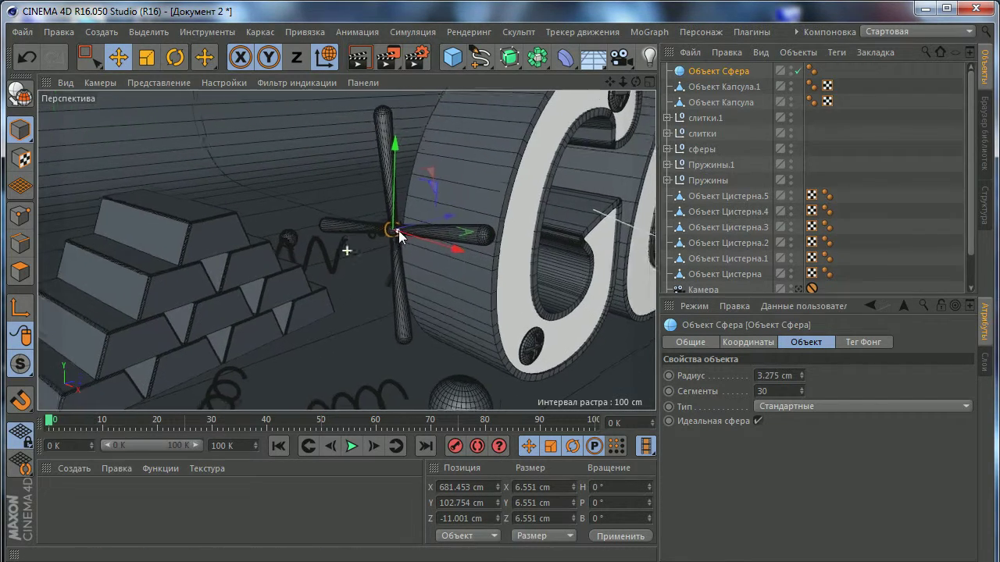
{"action": "scroll", "coordinate": [399, 234], "scroll_direction": "up", "scroll_amount": 5}
{"action": "scroll", "coordinate": [387, 246], "scroll_direction": "up", "scroll_amount": 5}
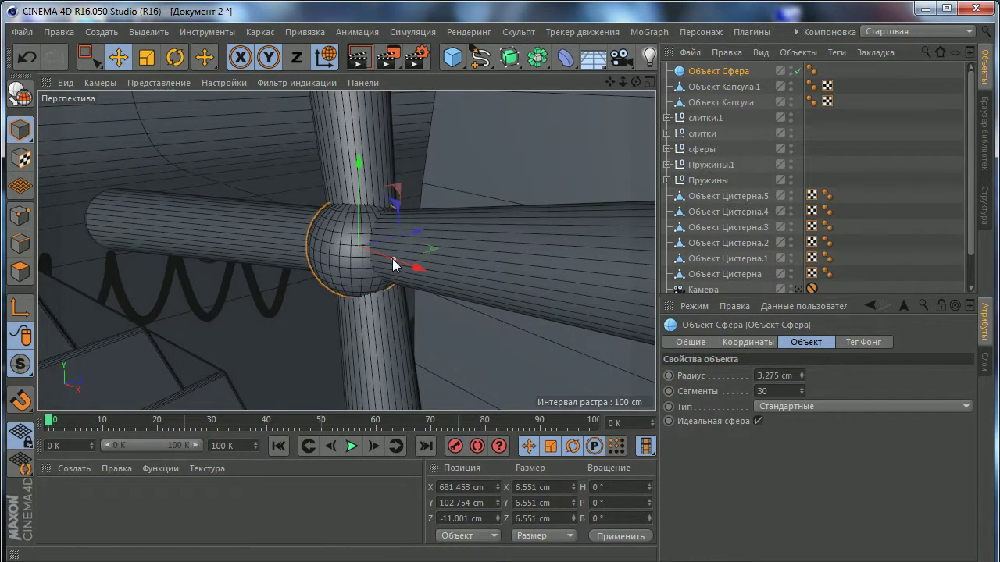
{"action": "left_click_drag", "start_coordinate": [392, 258], "coordinate": [414, 196]}
{"action": "scroll", "coordinate": [399, 235], "scroll_direction": "down", "scroll_amount": 2}
{"action": "scroll", "coordinate": [406, 240], "scroll_direction": "down", "scroll_amount": 3}
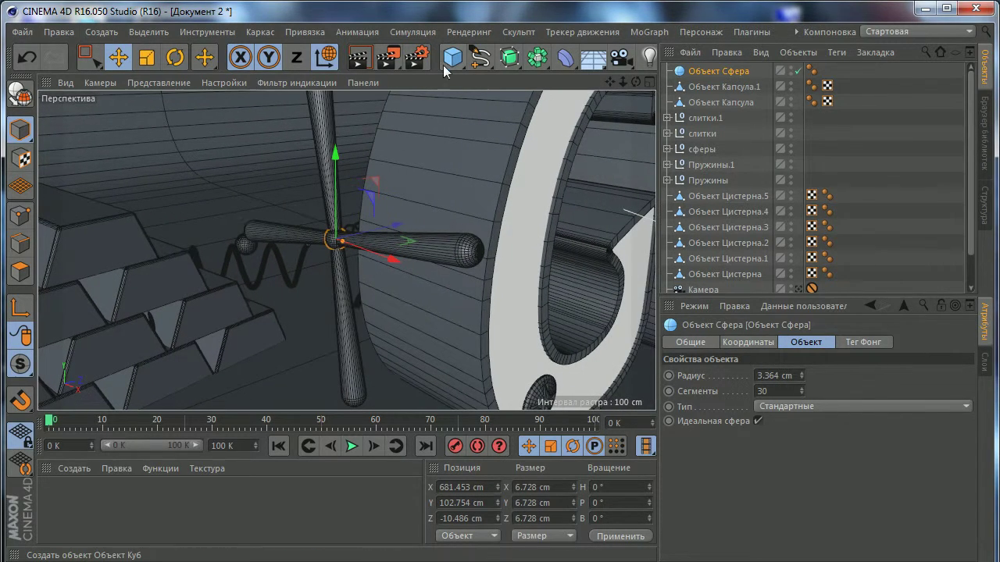
Step: Add a cylinder and move it sideways and up toward the propeller hub in the front view
{"action": "left_click", "coordinate": [447, 63]}
{"action": "left_click", "coordinate": [845, 94]}
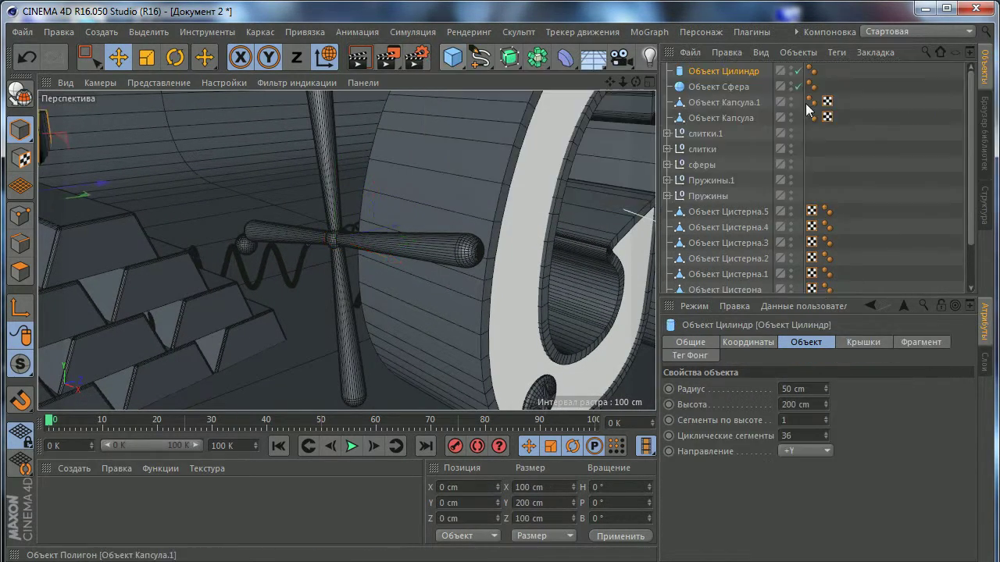
{"action": "scroll", "coordinate": [369, 272], "scroll_direction": "down", "scroll_amount": 3}
{"action": "middle_click", "coordinate": [368, 272]}
{"action": "middle_click", "coordinate": [403, 336]}
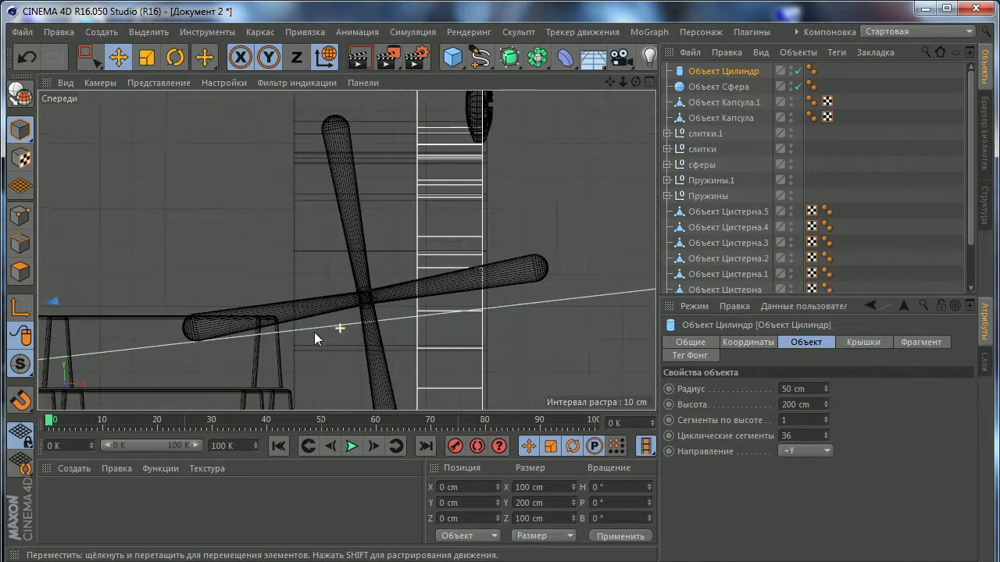
{"action": "scroll", "coordinate": [268, 336], "scroll_direction": "down", "scroll_amount": 3}
{"action": "scroll", "coordinate": [371, 275], "scroll_direction": "up", "scroll_amount": 2}
{"action": "scroll", "coordinate": [370, 273], "scroll_direction": "down", "scroll_amount": 3}
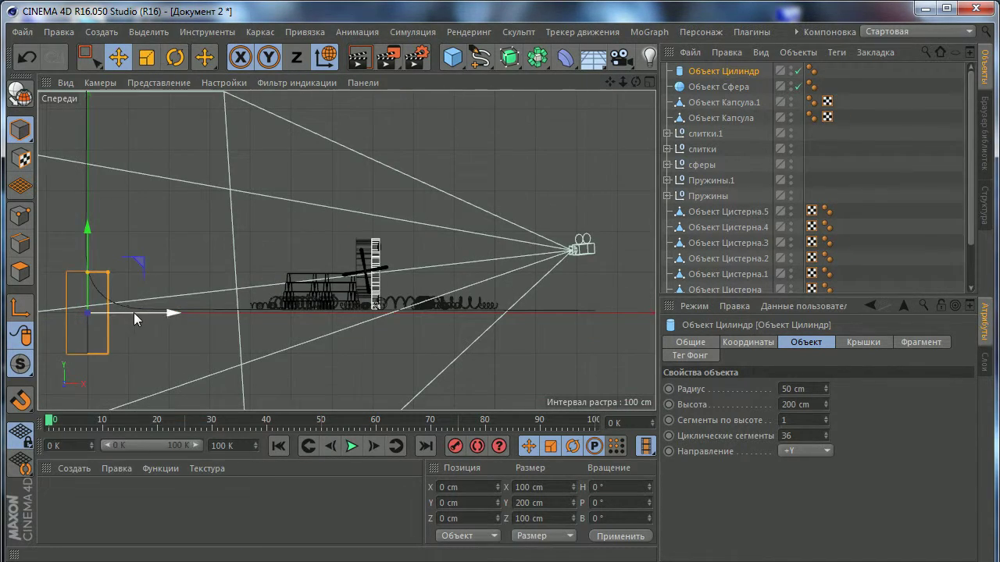
{"action": "left_click_drag", "start_coordinate": [134, 312], "coordinate": [411, 303]}
{"action": "scroll", "coordinate": [343, 279], "scroll_direction": "up", "scroll_amount": 3}
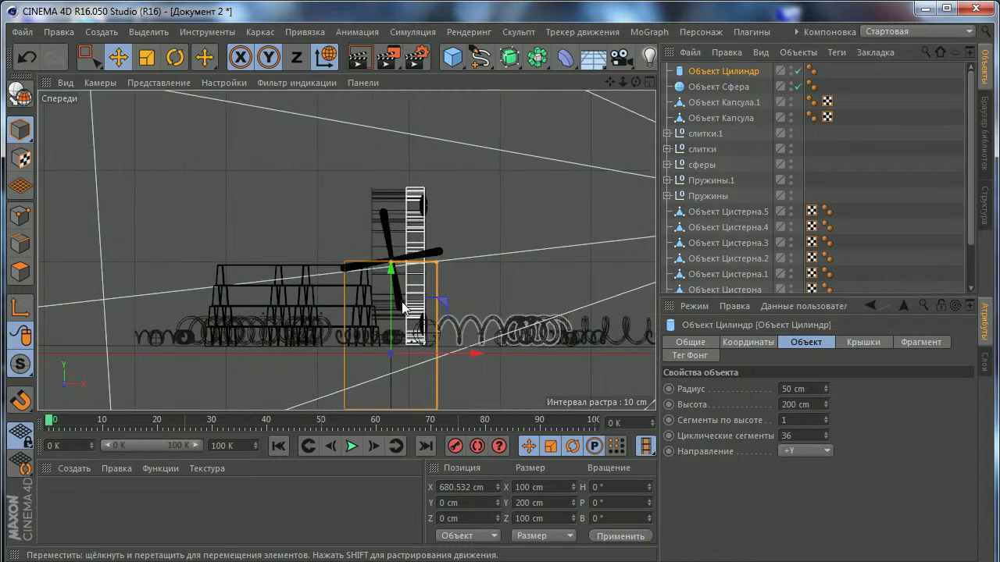
{"action": "mouse_move", "coordinate": [381, 343]}
{"action": "left_mouse_down"}
{"action": "mouse_move", "coordinate": [391, 286]}
{"action": "mouse_move", "coordinate": [391, 343]}
{"action": "left_mouse_up"}
Step: In perspective, shrink the cylinder's radius and raise it to the hub's height
{"action": "left_click", "coordinate": [176, 57]}
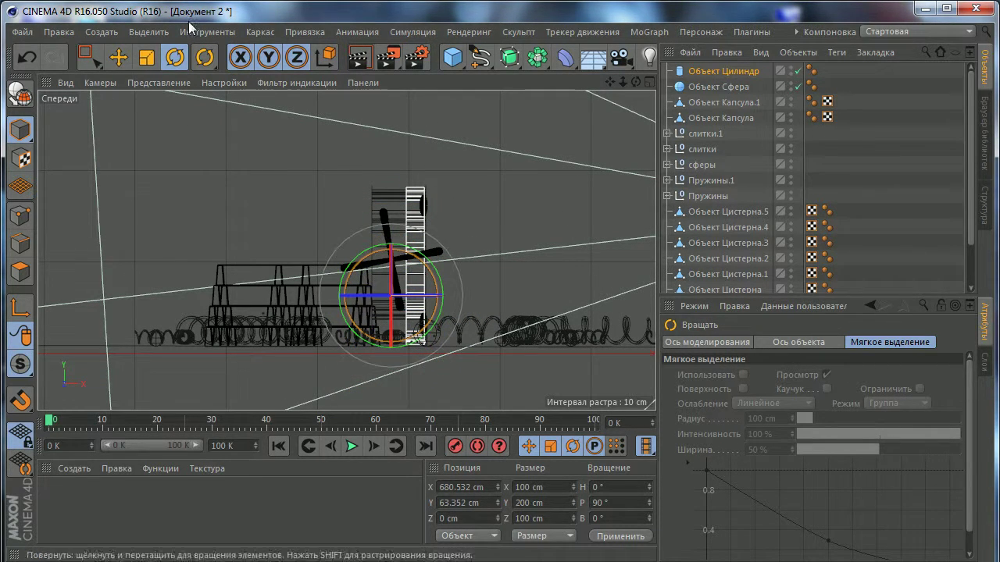
{"action": "left_click", "coordinate": [118, 57]}
{"action": "key", "text": "F1"}
{"action": "key", "text": "o"}
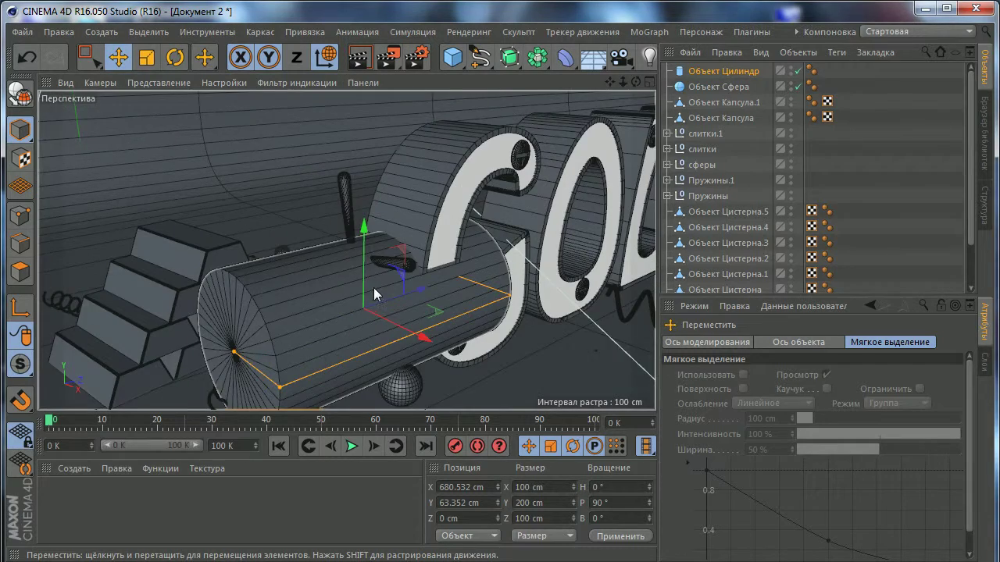
{"action": "left_click_drag", "start_coordinate": [269, 360], "coordinate": [242, 340]}
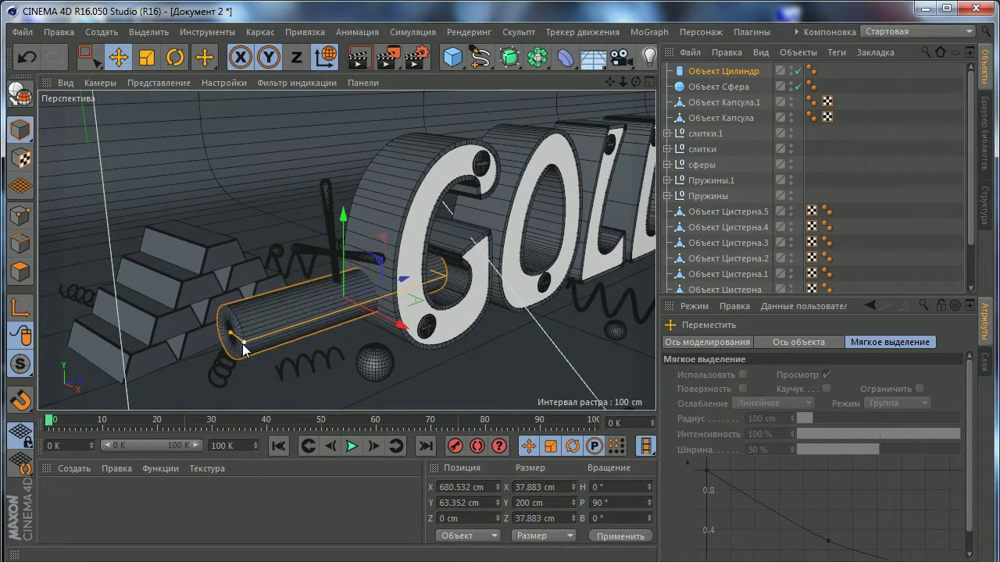
{"action": "left_click_drag", "start_coordinate": [445, 279], "coordinate": [278, 304], "text": "alt"}
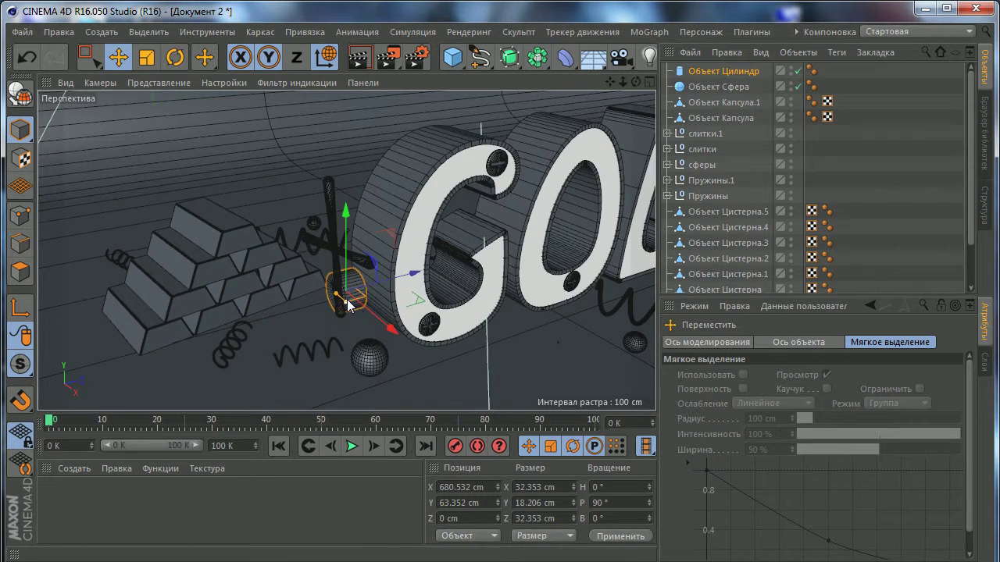
{"action": "scroll", "coordinate": [348, 304], "scroll_direction": "up", "scroll_amount": 2}
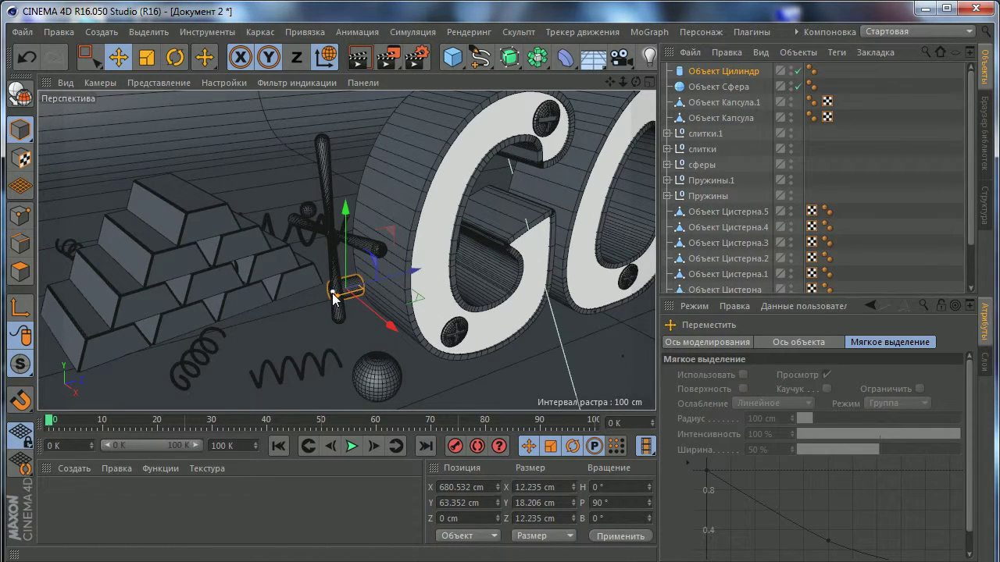
{"action": "left_click_drag", "start_coordinate": [342, 234], "coordinate": [350, 172]}
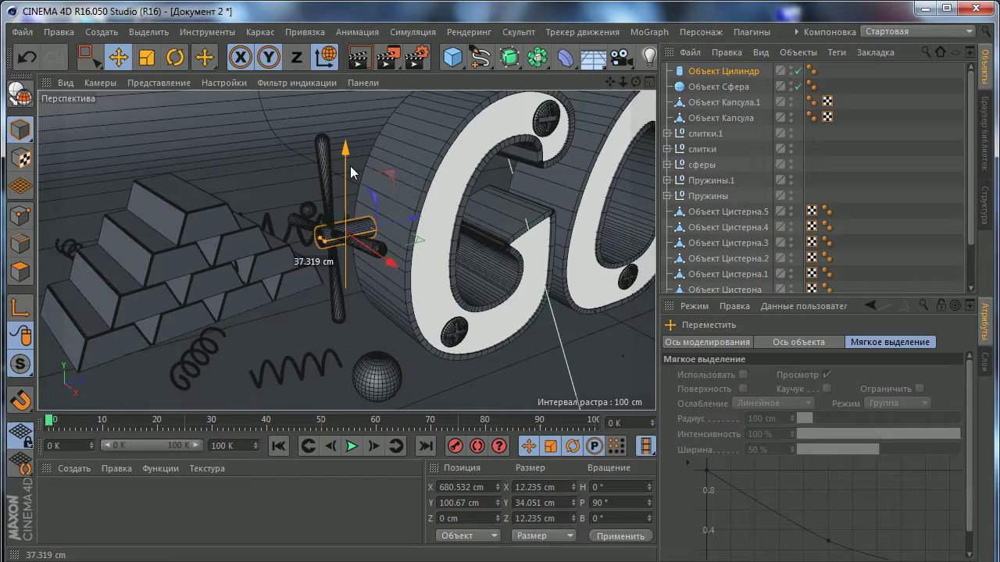
Step: Fine-position the cylinder onto the blade crossing in the front view
{"action": "middle_click", "coordinate": [341, 225]}
{"action": "middle_click", "coordinate": [396, 303]}
{"action": "scroll", "coordinate": [375, 320], "scroll_direction": "up", "scroll_amount": 3}
{"action": "scroll", "coordinate": [363, 339], "scroll_direction": "up", "scroll_amount": 3}
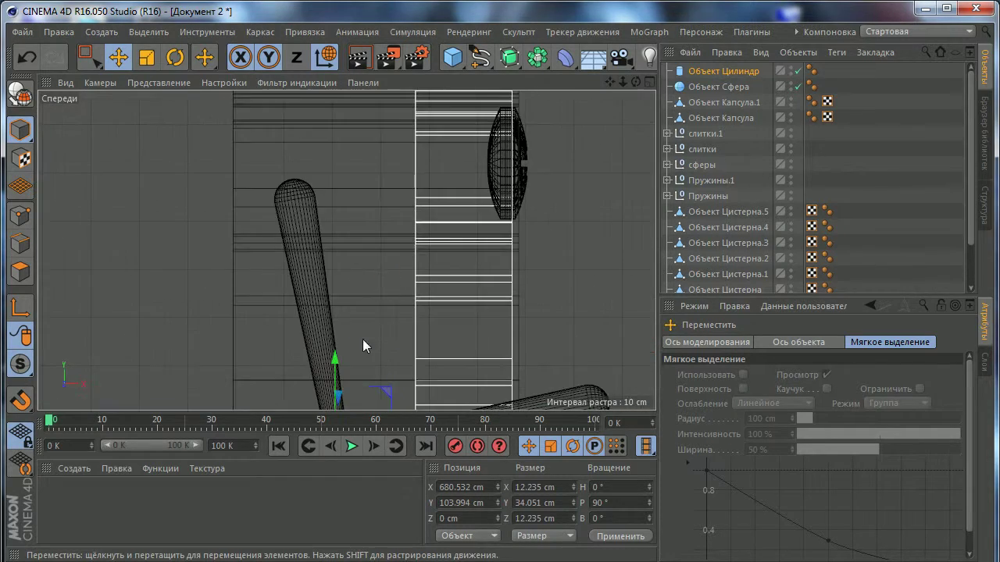
{"action": "scroll", "coordinate": [377, 238], "scroll_direction": "up", "scroll_amount": 2}
{"action": "scroll", "coordinate": [349, 262], "scroll_direction": "up", "scroll_amount": 2}
{"action": "scroll", "coordinate": [348, 242], "scroll_direction": "up", "scroll_amount": 2}
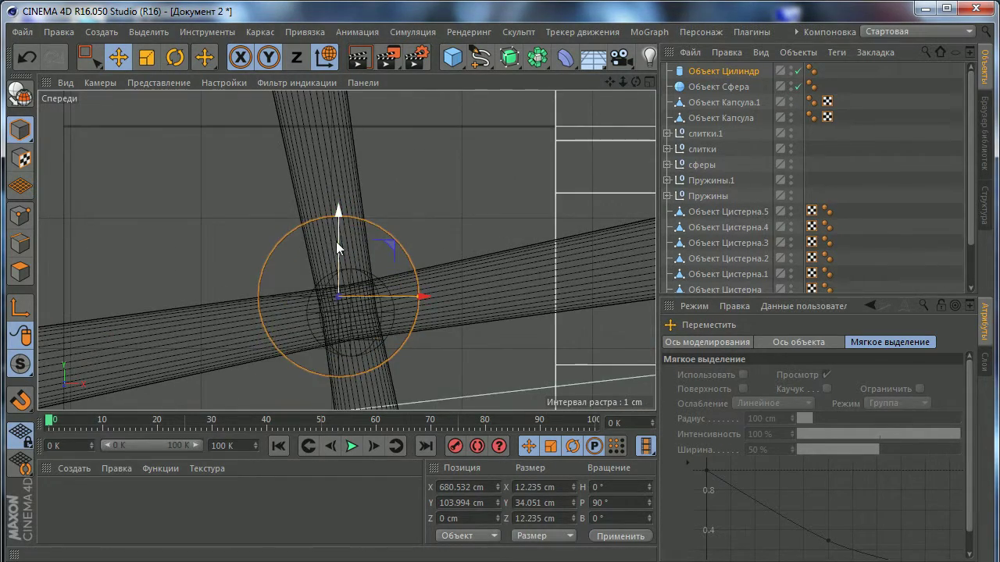
{"action": "left_click_drag", "start_coordinate": [337, 248], "coordinate": [339, 262]}
{"action": "left_click_drag", "start_coordinate": [387, 307], "coordinate": [395, 310]}
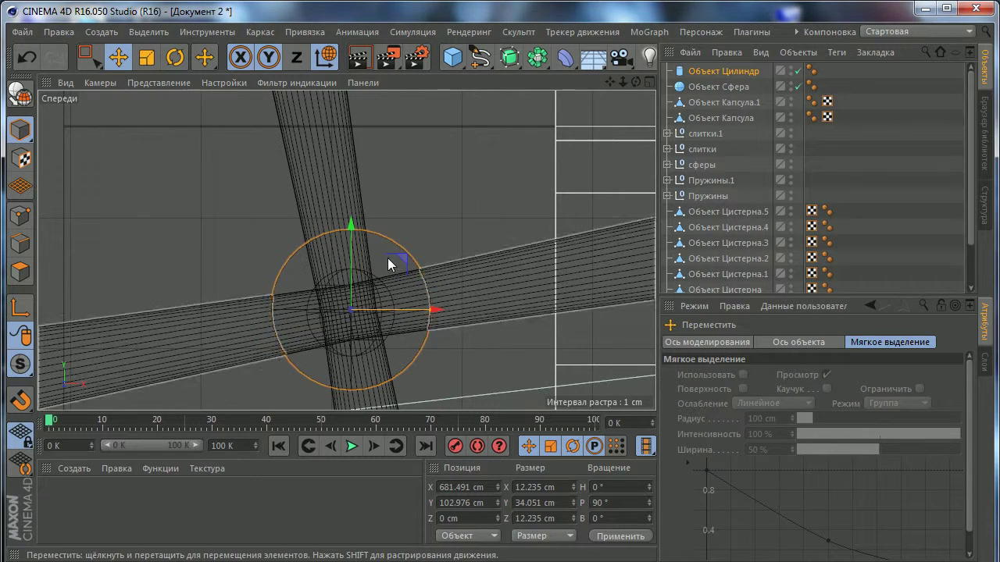
{"action": "left_click_drag", "start_coordinate": [350, 267], "coordinate": [350, 270]}
Step: Thin the cylinder into a rod and slide it along its axis through the hub
{"action": "middle_click", "coordinate": [349, 269]}
{"action": "middle_click", "coordinate": [228, 173]}
{"action": "scroll", "coordinate": [328, 240], "scroll_direction": "up", "scroll_amount": 3}
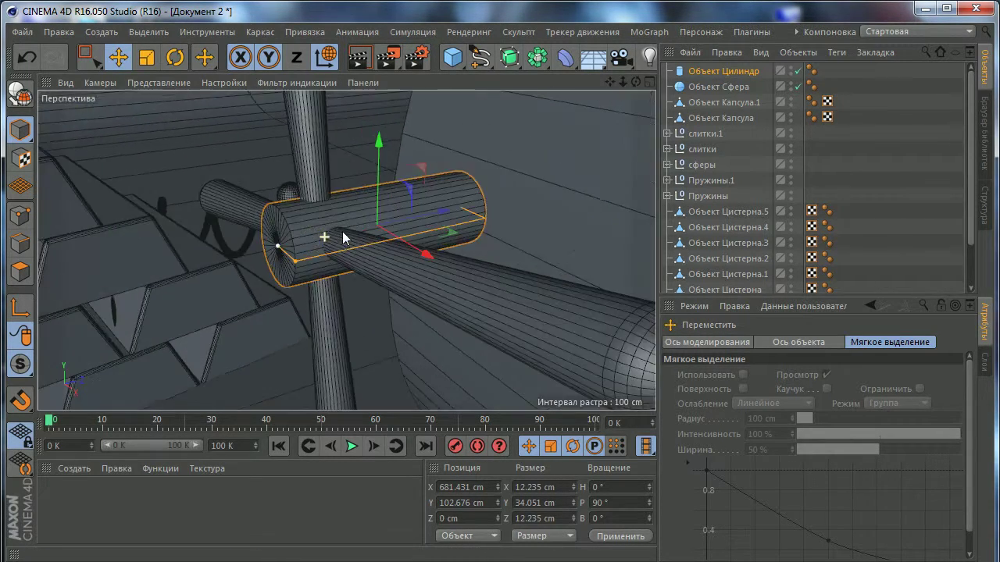
{"action": "scroll", "coordinate": [344, 237], "scroll_direction": "up", "scroll_amount": 2}
{"action": "left_click_drag", "start_coordinate": [255, 289], "coordinate": [238, 270]}
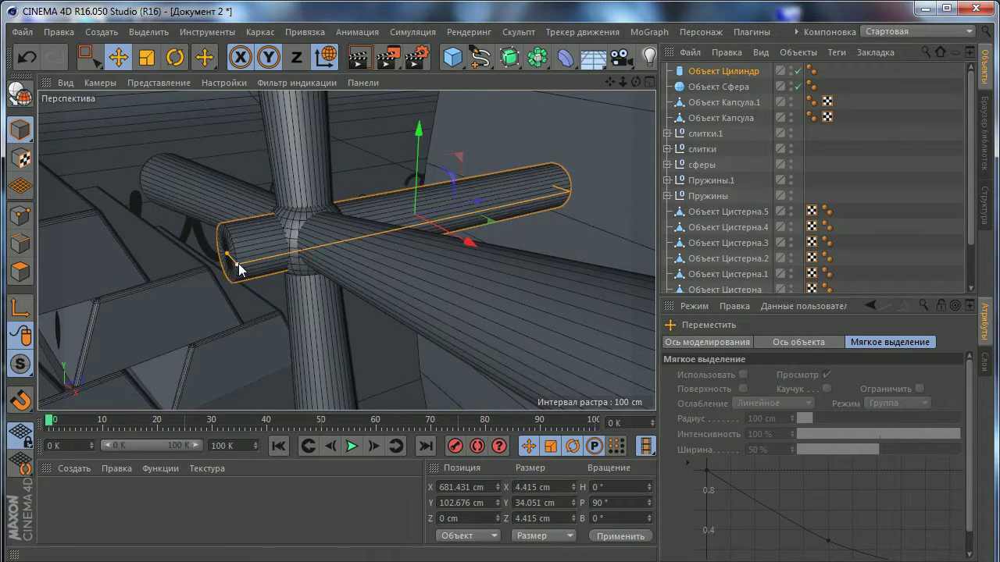
{"action": "mouse_move", "coordinate": [443, 218]}
{"action": "left_mouse_down"}
{"action": "mouse_move", "coordinate": [513, 214]}
{"action": "mouse_move", "coordinate": [380, 230]}
{"action": "mouse_move", "coordinate": [354, 222]}
{"action": "mouse_move", "coordinate": [455, 205]}
{"action": "mouse_move", "coordinate": [439, 203]}
{"action": "left_mouse_up"}
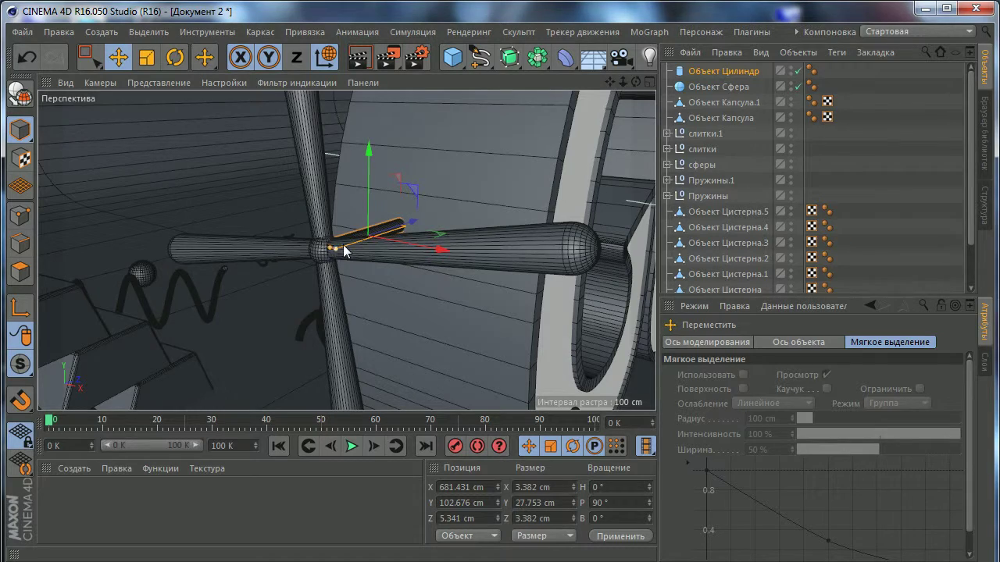
Step: Select the hub sphere and capsules in the Object Manager, then reselect the cylinder
{"action": "left_click_drag", "start_coordinate": [344, 250], "coordinate": [367, 238], "text": "alt"}
{"action": "left_click", "coordinate": [702, 117]}
{"action": "left_click", "coordinate": [715, 86], "text": "shift"}
{"action": "mouse_move", "coordinate": [465, 189]}
{"action": "left_mouse_down", "text": "alt"}
{"action": "mouse_move", "coordinate": [368, 234]}
{"action": "mouse_move", "coordinate": [382, 225]}
{"action": "mouse_move", "coordinate": [288, 253]}
{"action": "mouse_move", "coordinate": [414, 218]}
{"action": "left_mouse_up", "text": "alt"}
{"action": "left_click", "coordinate": [408, 220]}
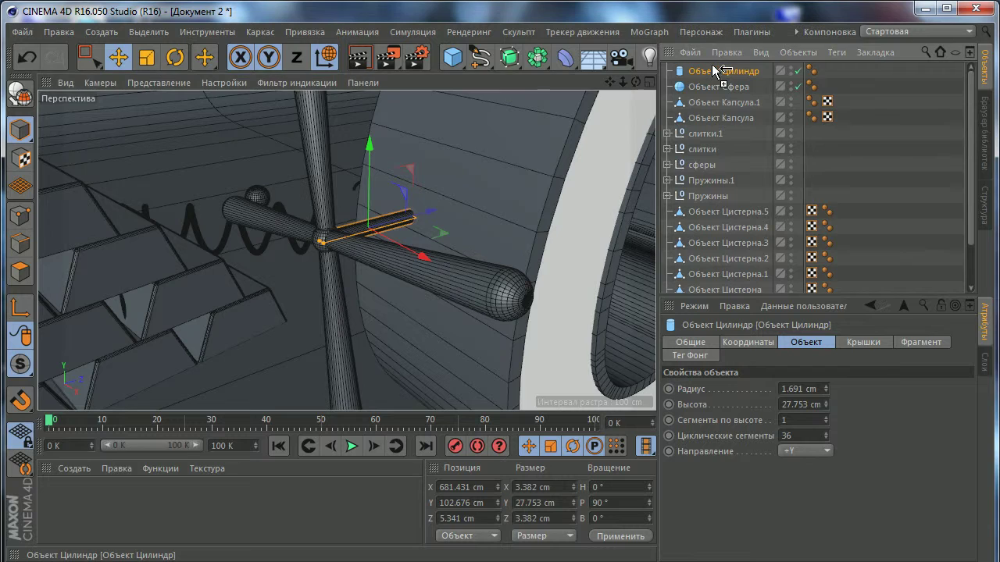
{"action": "scroll", "coordinate": [368, 250], "scroll_direction": "up", "scroll_amount": 3}
{"action": "left_click_drag", "start_coordinate": [367, 250], "coordinate": [273, 288], "text": "alt"}
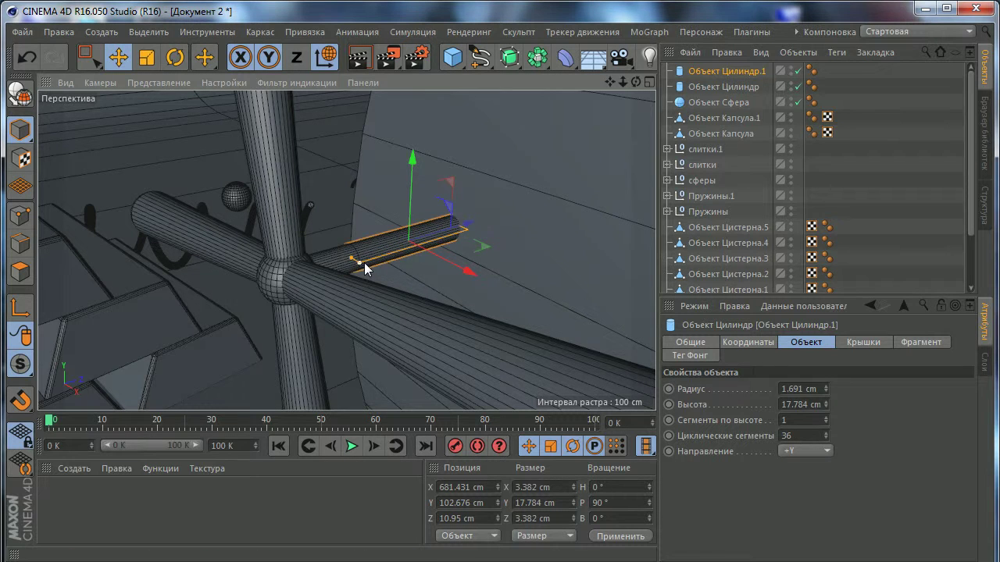
Step: Thicken the short cylinder and duplicate it, pushing the copy along the axis and widening it into a disc
{"action": "left_click_drag", "start_coordinate": [365, 268], "coordinate": [367, 268]}
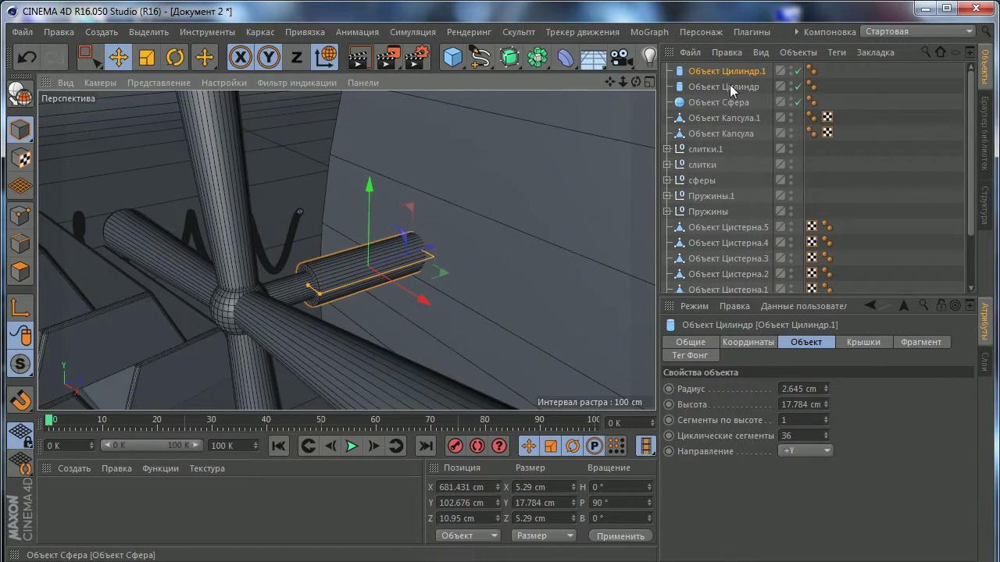
{"action": "left_click_drag", "start_coordinate": [726, 72], "coordinate": [727, 67], "text": "ctrl"}
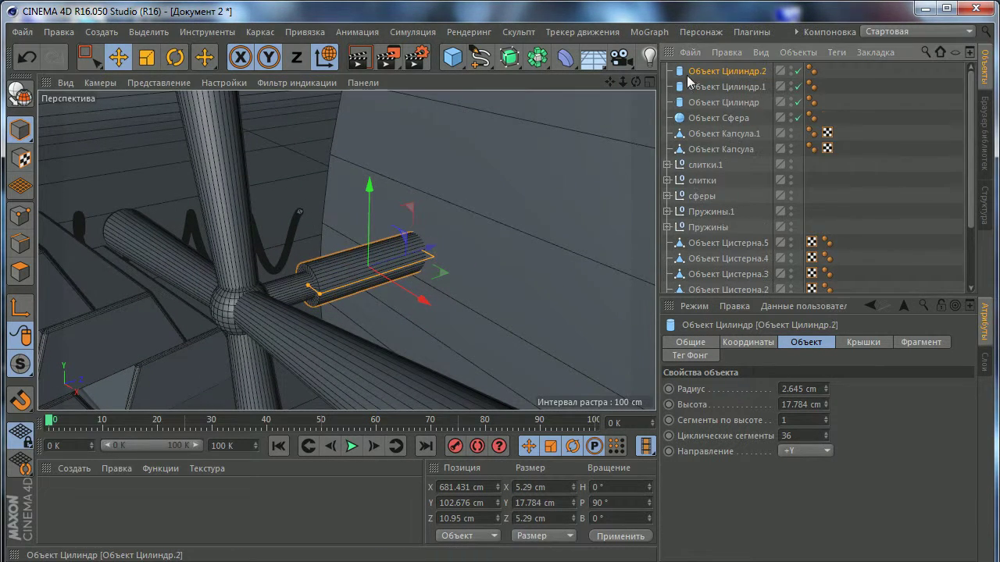
{"action": "left_click", "coordinate": [401, 261]}
{"action": "left_click_drag", "start_coordinate": [401, 261], "coordinate": [445, 235]}
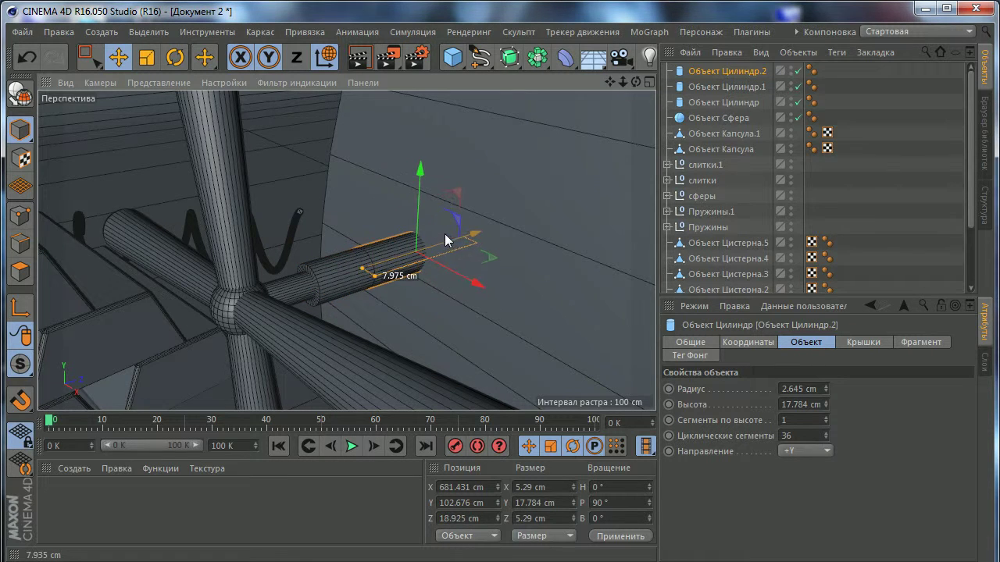
{"action": "mouse_move", "coordinate": [384, 277]}
{"action": "left_mouse_down"}
{"action": "mouse_move", "coordinate": [429, 272]}
{"action": "mouse_move", "coordinate": [232, 96]}
{"action": "left_mouse_up"}
Step: Rotate the 9.918 cm disc and nudge it along the axis to cap the axle against the G
{"action": "key", "text": "r"}
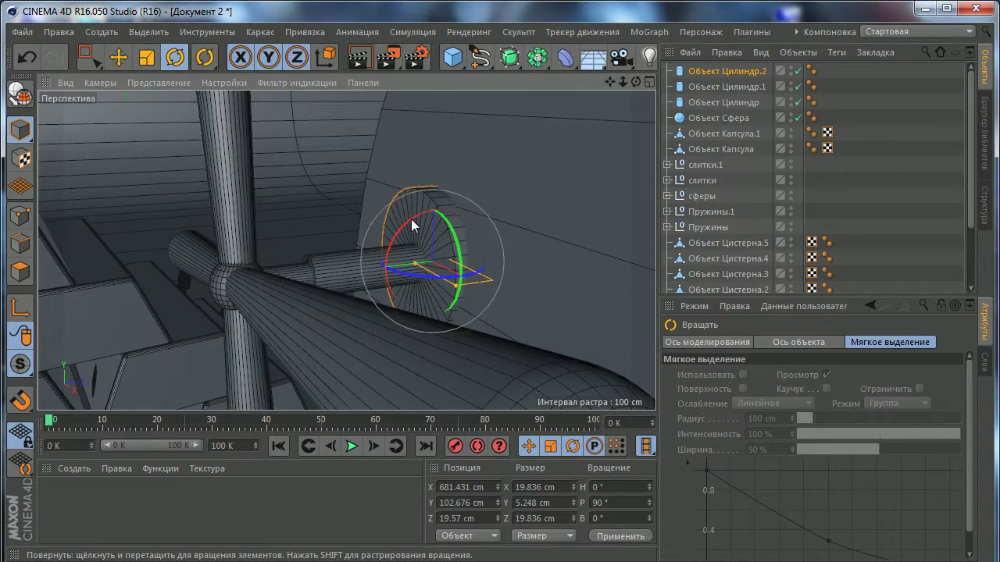
{"action": "mouse_move", "coordinate": [411, 220]}
{"action": "left_mouse_down"}
{"action": "mouse_move", "coordinate": [413, 252]}
{"action": "mouse_move", "coordinate": [479, 211]}
{"action": "mouse_move", "coordinate": [457, 223]}
{"action": "mouse_move", "coordinate": [393, 213]}
{"action": "left_mouse_up"}
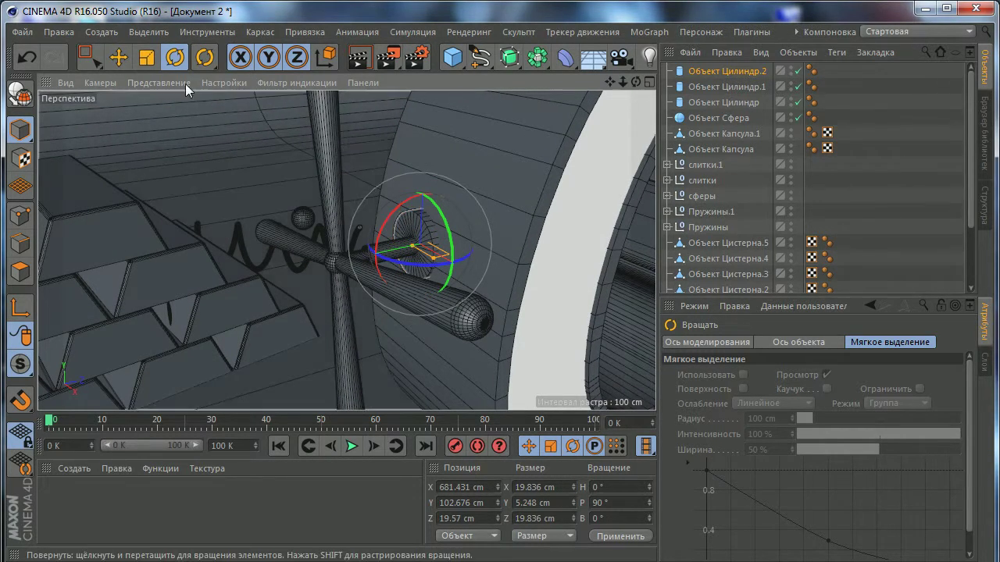
{"action": "key", "text": "e"}
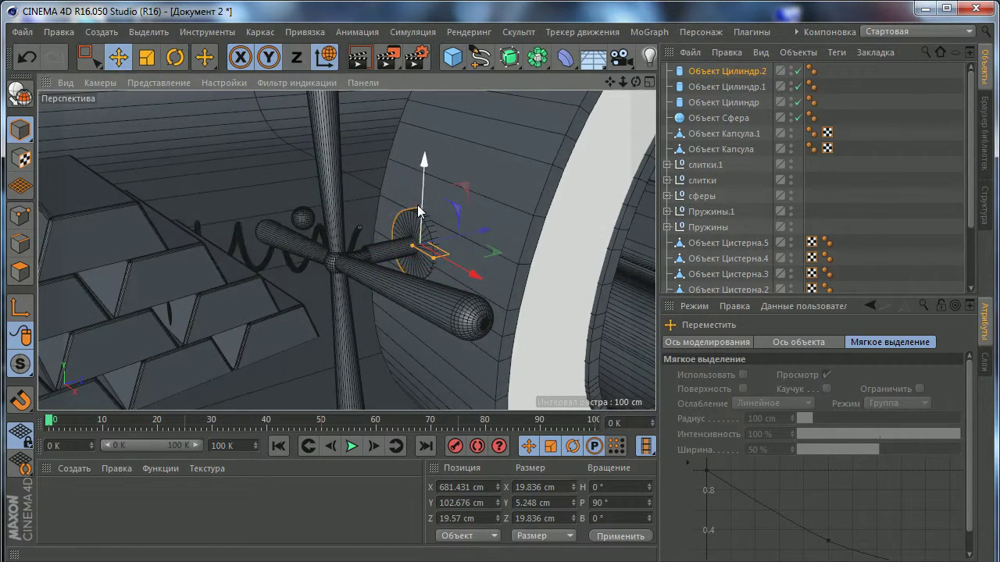
{"action": "mouse_move", "coordinate": [469, 233]}
{"action": "left_mouse_down"}
{"action": "mouse_move", "coordinate": [478, 239]}
{"action": "mouse_move", "coordinate": [459, 256]}
{"action": "mouse_move", "coordinate": [508, 234]}
{"action": "left_mouse_up"}
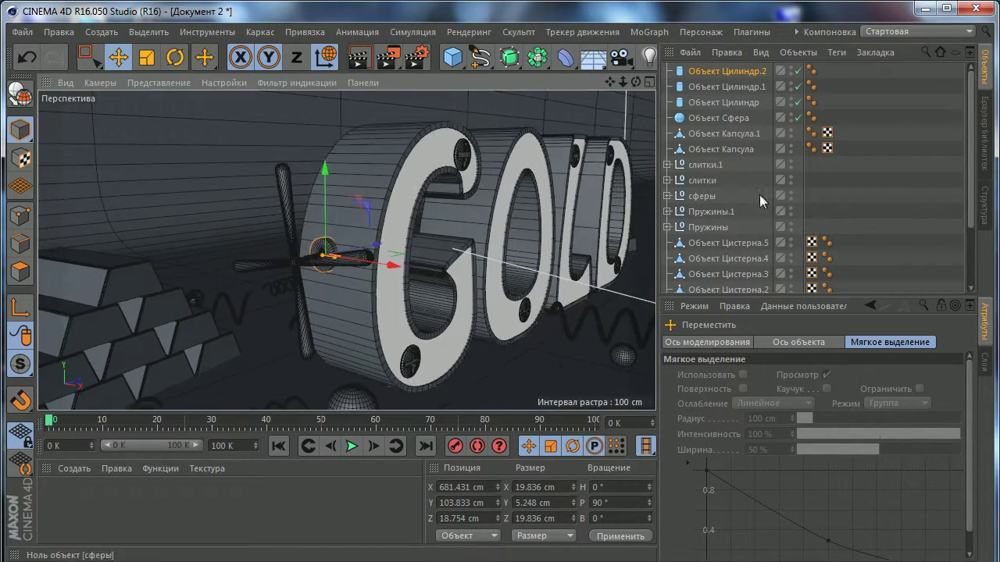
Step: Switch the viewport to plain smooth shading and orbit onto the GOLD letters
{"action": "left_click", "coordinate": [160, 82]}
{"action": "left_click", "coordinate": [166, 103]}
{"action": "mouse_move", "coordinate": [165, 102]}
{"action": "left_mouse_down", "text": "alt"}
{"action": "mouse_move", "coordinate": [392, 229]}
{"action": "mouse_move", "coordinate": [210, 296]}
{"action": "mouse_move", "coordinate": [328, 238]}
{"action": "left_mouse_up", "text": "alt"}
{"action": "scroll", "coordinate": [265, 278], "scroll_direction": "up", "scroll_amount": 3}
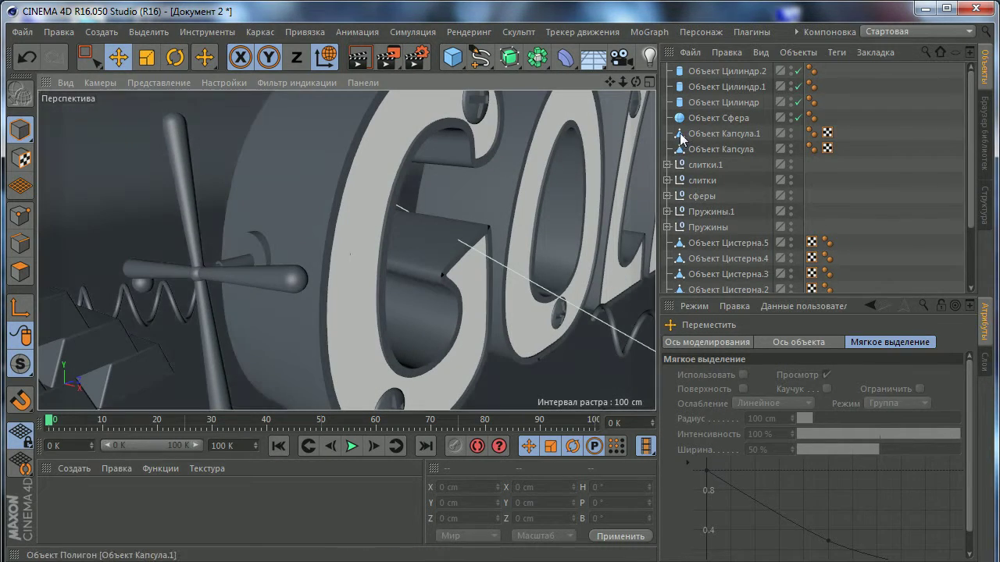
Step: Group hub parts Цилиндр.2 through Капсула under a null named вентель, then check the GOLD.jpg reference
{"action": "left_click", "coordinate": [718, 149]}
{"action": "left_click", "coordinate": [692, 72], "text": "shift"}
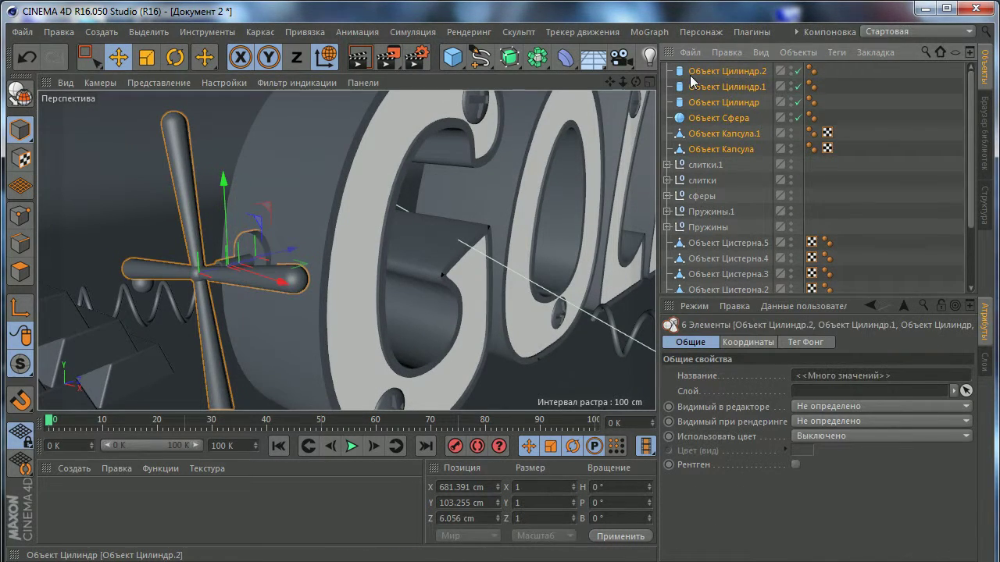
{"action": "key", "text": "alt+g"}
{"action": "double_click", "coordinate": [691, 71]}
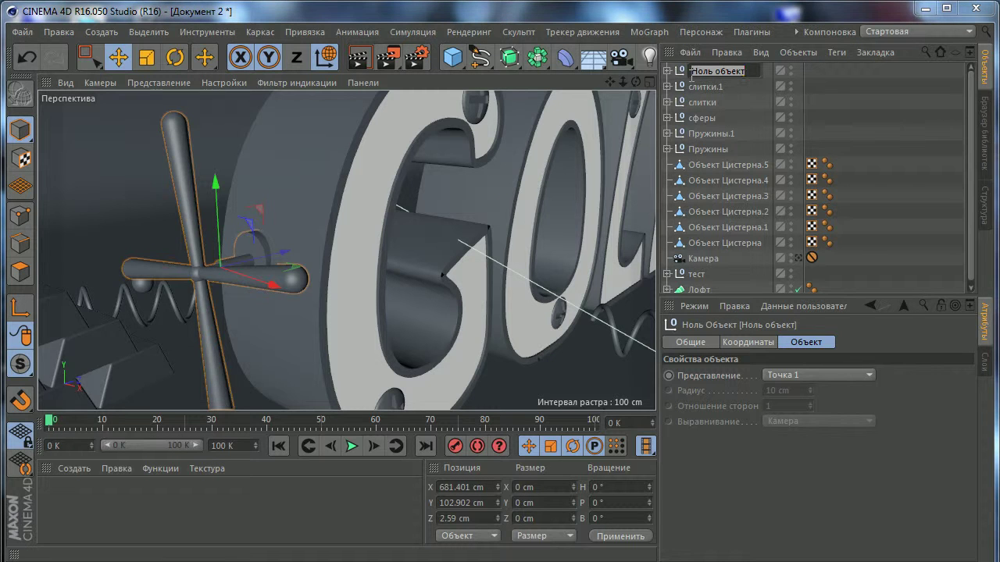
{"action": "type", "text": "в"}
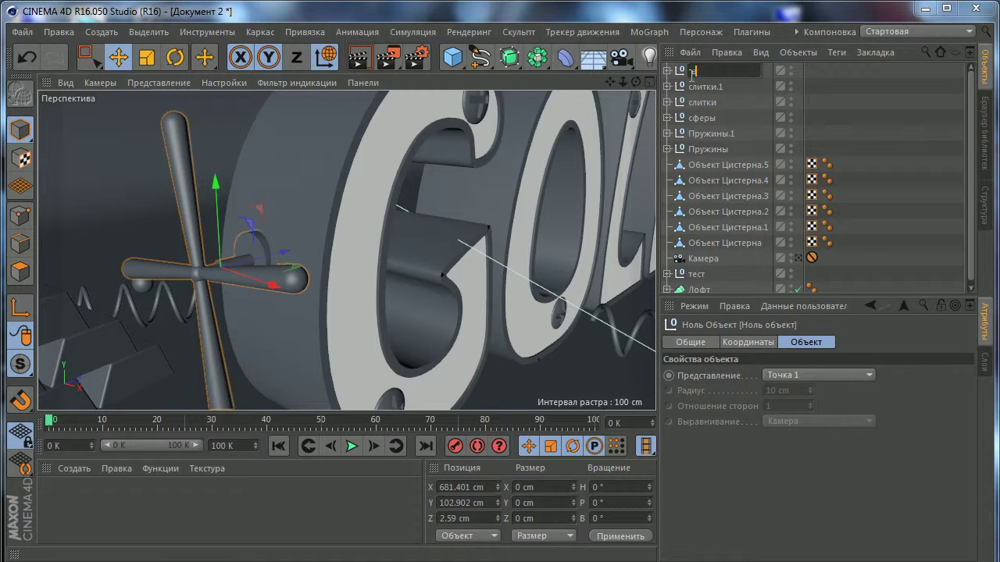
{"action": "type", "text": "инт"}
{"action": "key", "text": "Return"}
{"action": "scroll", "coordinate": [234, 281], "scroll_direction": "down", "scroll_amount": 5}
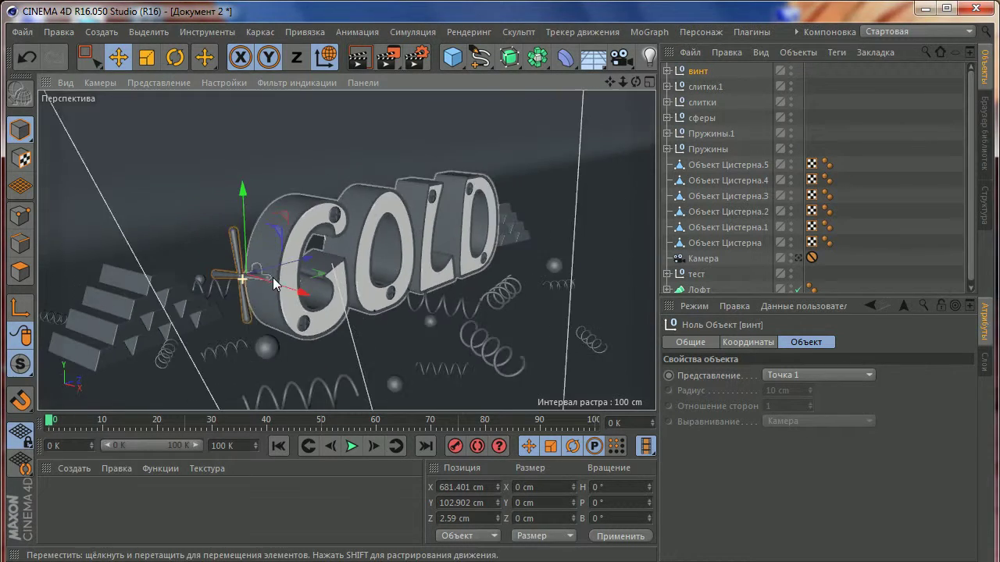
{"action": "double_click", "coordinate": [699, 70]}
{"action": "type", "text": "в"}
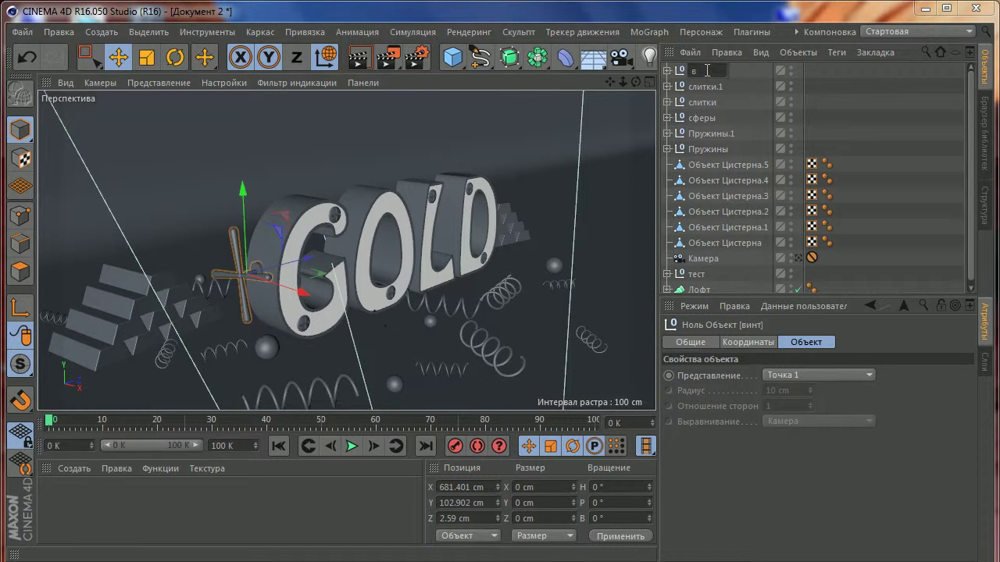
{"action": "type", "text": "ентель"}
{"action": "key", "text": "Return"}
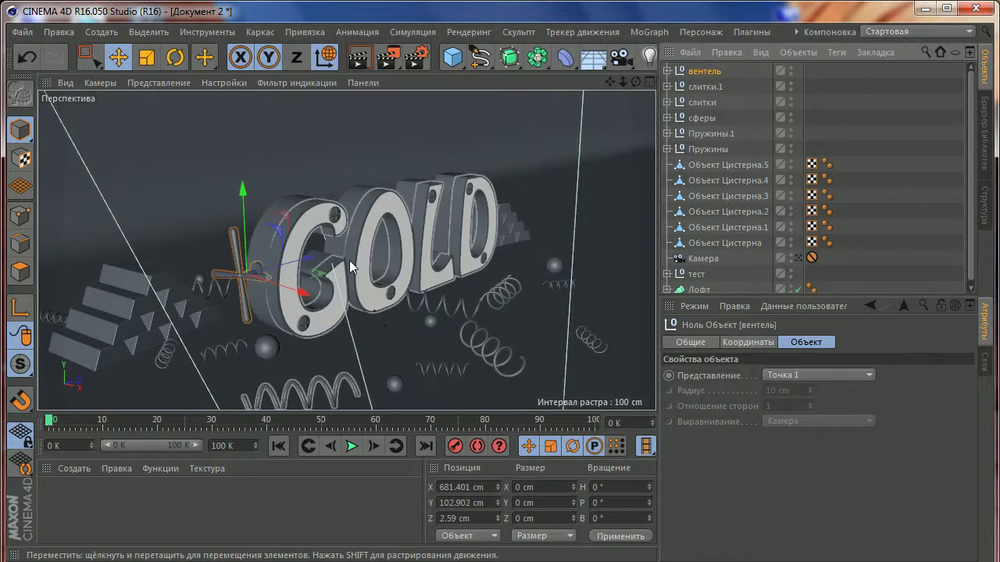
{"action": "key", "text": "alt+Tab"}
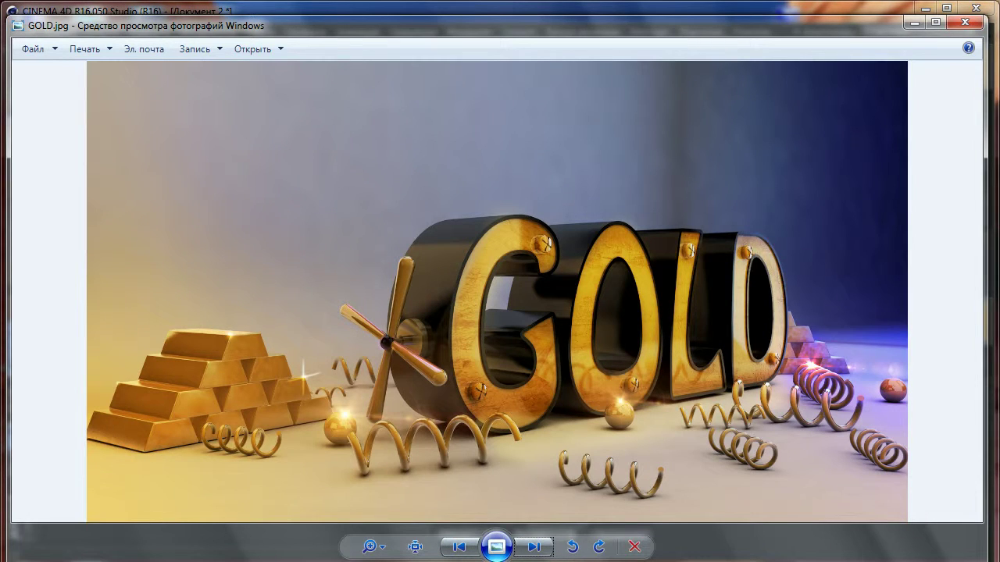
{"action": "key", "text": "alt+Tab"}
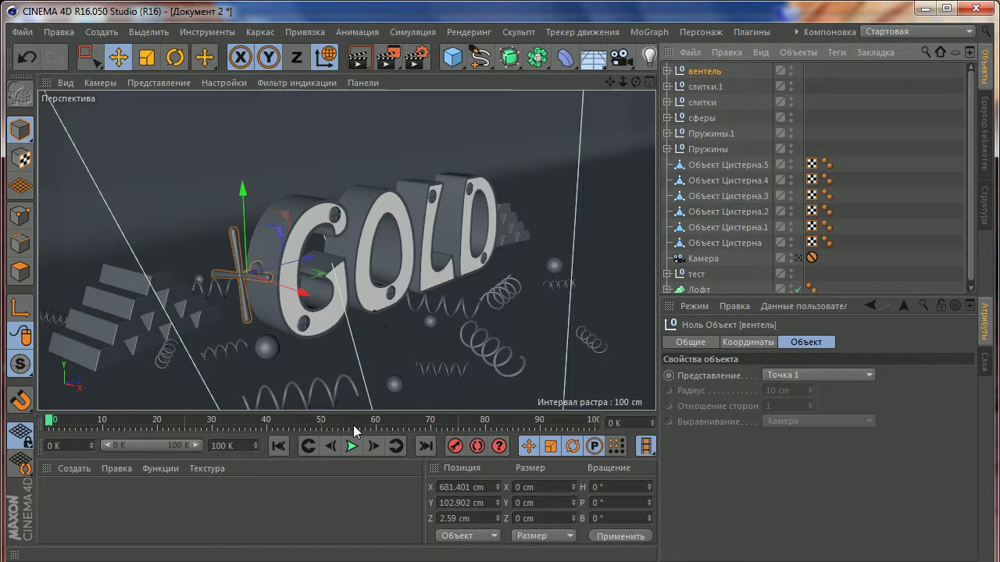
Step: Add a new material and set its colour to R 247, G 190, B 84 in the editor
{"action": "double_click", "coordinate": [149, 512]}
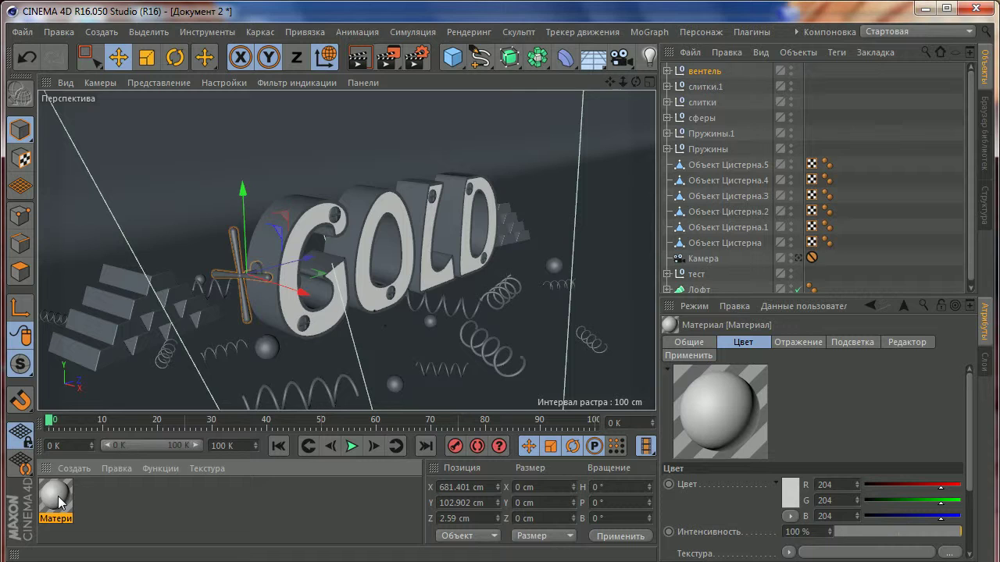
{"action": "double_click", "coordinate": [56, 497]}
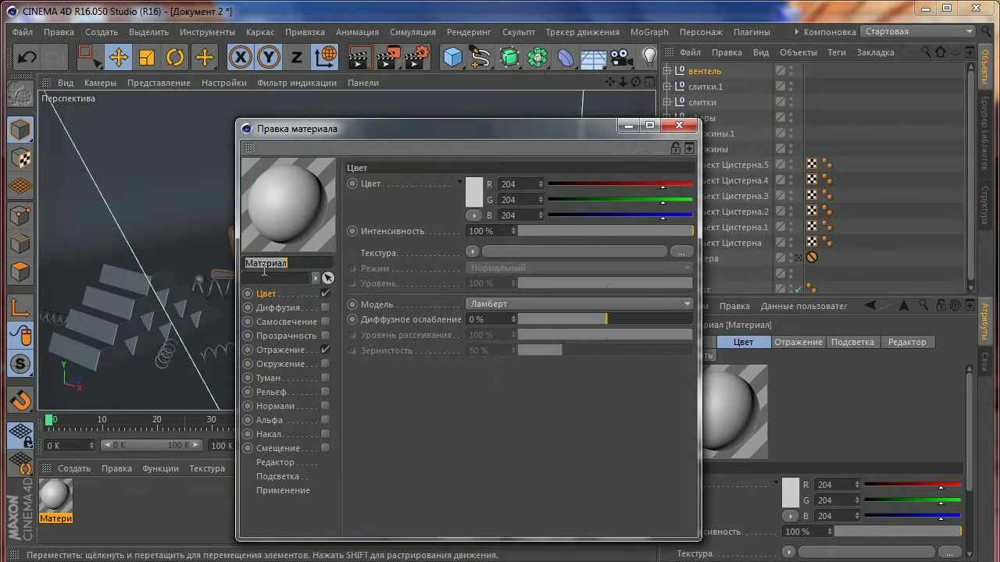
{"action": "left_click", "coordinate": [512, 184]}
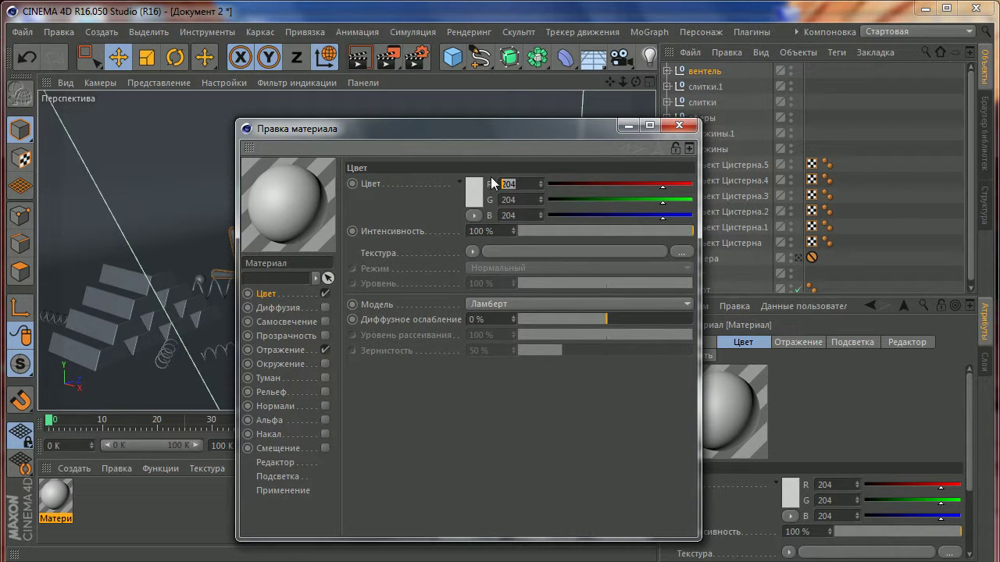
{"action": "type", "text": "2"}
{"action": "key", "text": "Tab"}
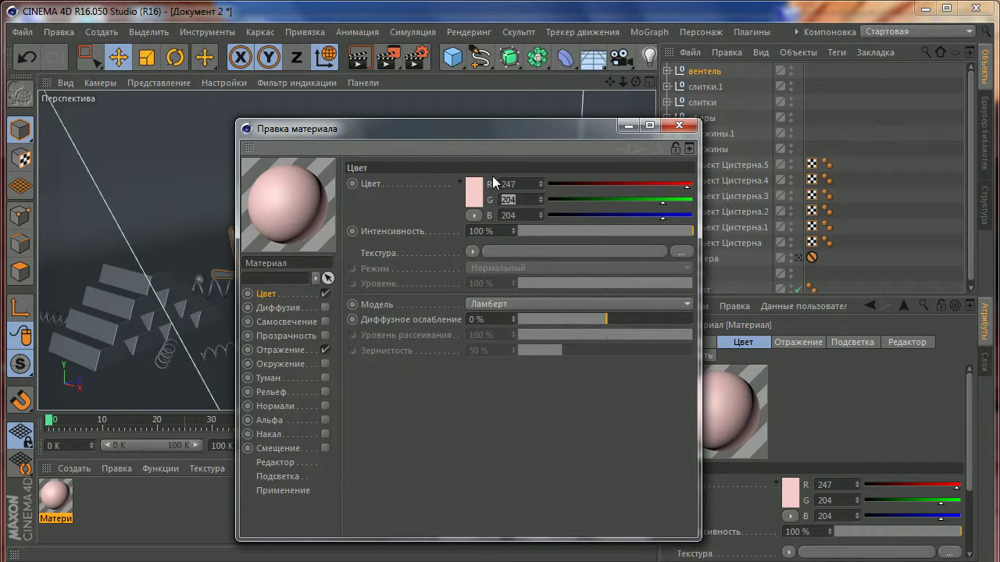
{"action": "type", "text": "190"}
{"action": "key", "text": "Tab"}
{"action": "type", "text": "84"}
{"action": "key", "text": "Return"}
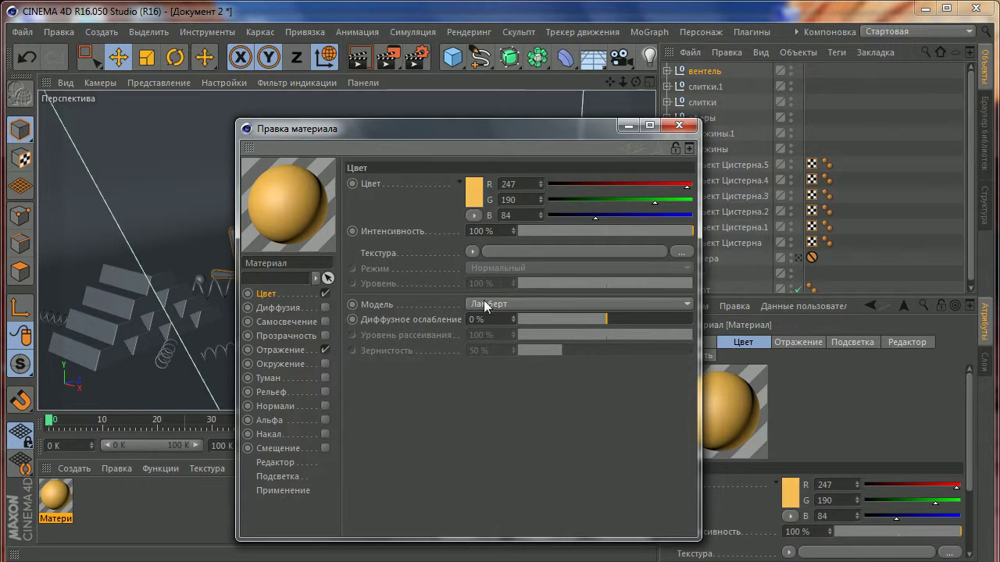
{"action": "left_click", "coordinate": [473, 195]}
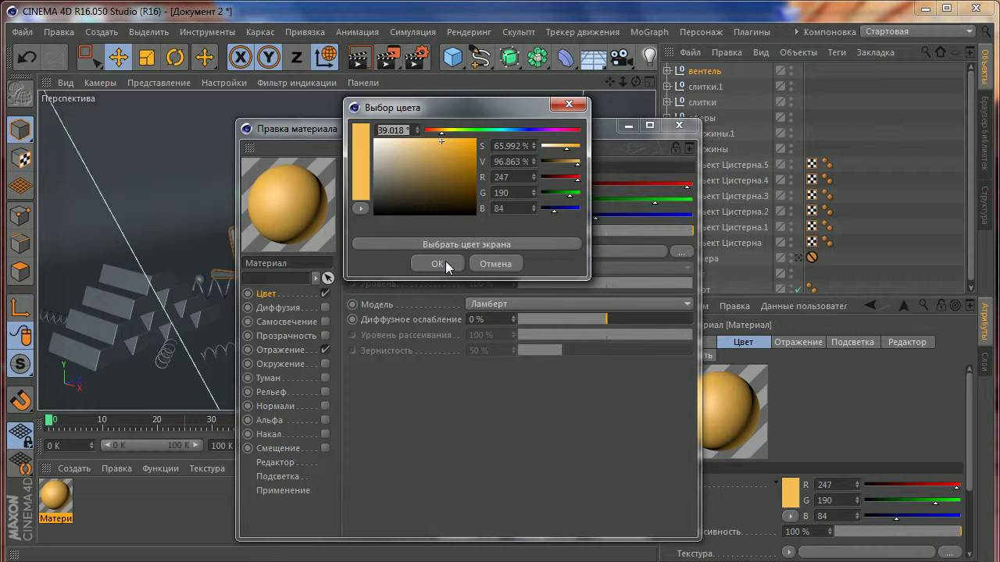
Step: Confirm the gold colour and add a legacy Reflection layer to the material
{"action": "left_click", "coordinate": [448, 266]}
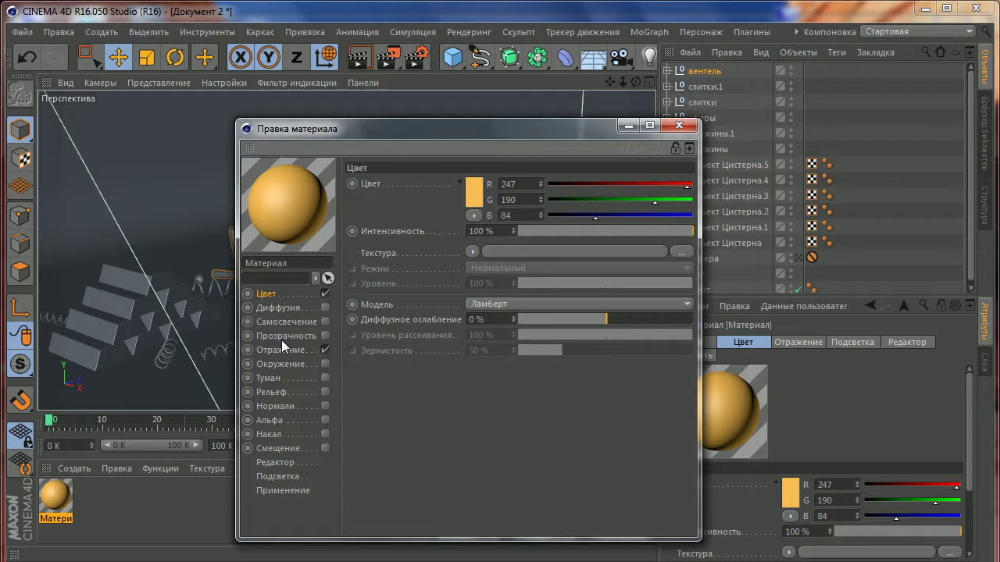
{"action": "left_click", "coordinate": [282, 348]}
{"action": "left_click", "coordinate": [387, 201]}
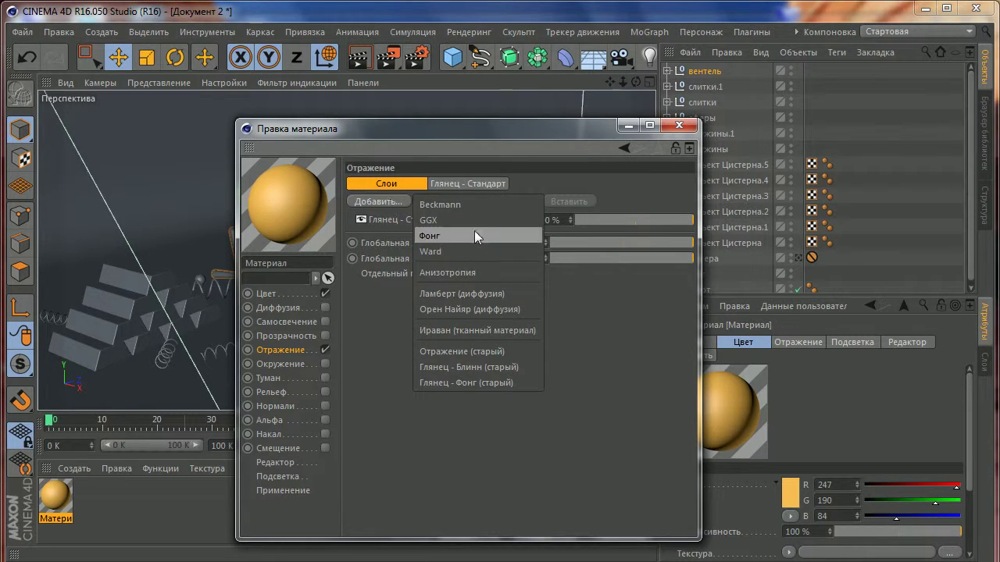
{"action": "left_click", "coordinate": [462, 355]}
{"action": "scroll", "coordinate": [682, 335], "scroll_direction": "down", "scroll_amount": 2}
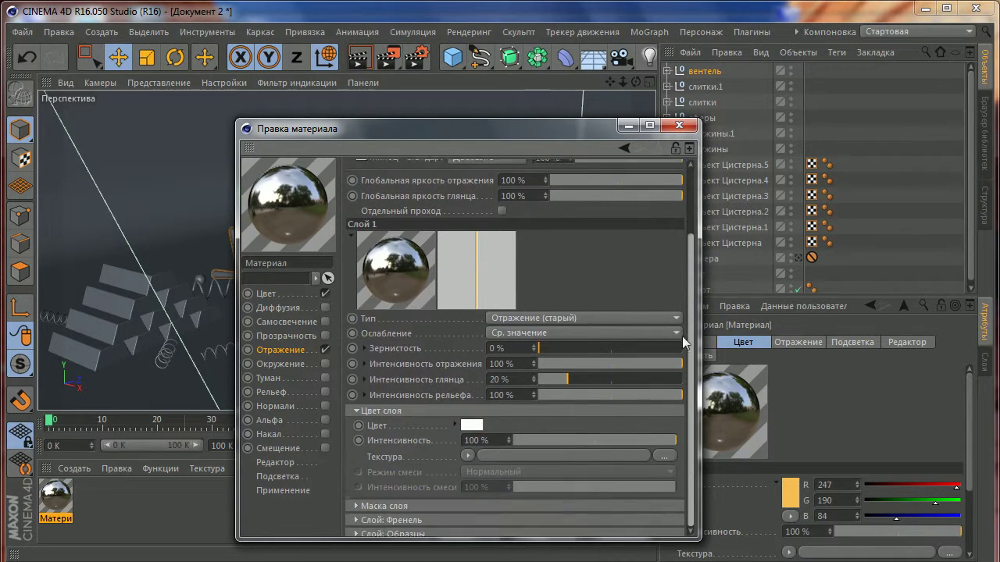
{"action": "scroll", "coordinate": [682, 336], "scroll_direction": "down", "scroll_amount": 1}
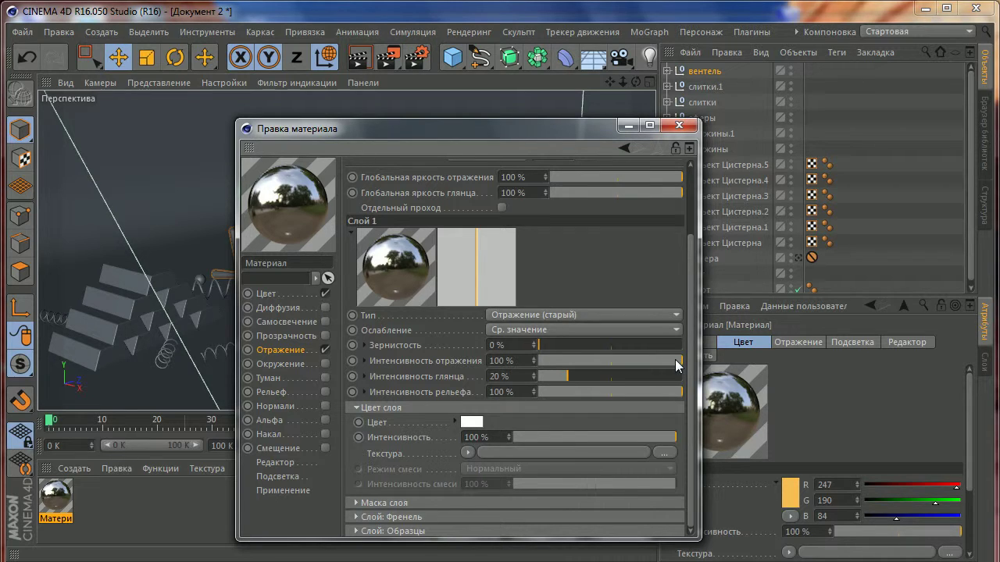
Step: Set the reflection layer's roughness to 3% and use a Fresnel layer colour texture
{"action": "double_click", "coordinate": [523, 345]}
{"action": "type", "text": "3"}
{"action": "key", "text": "Return"}
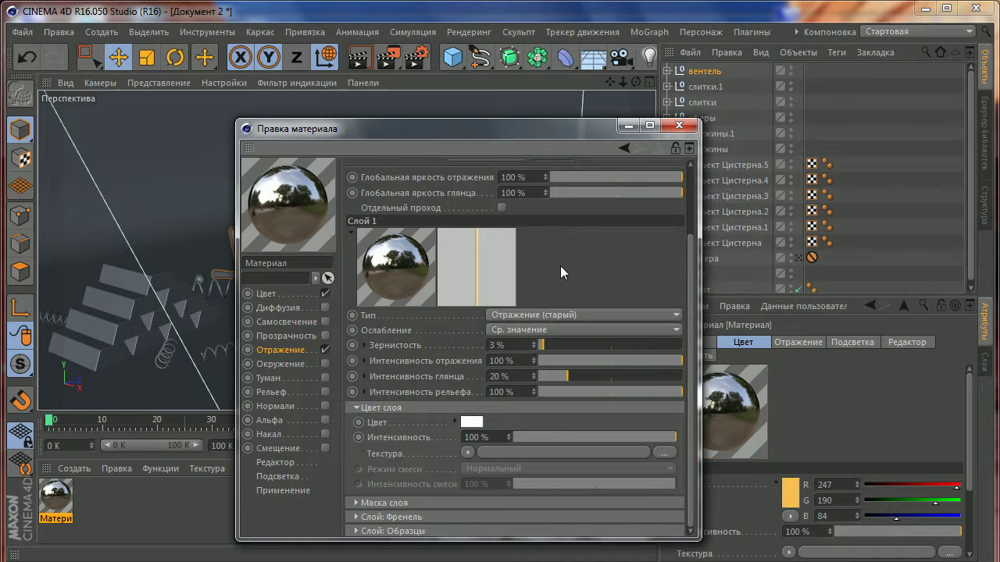
{"action": "left_click", "coordinate": [468, 453]}
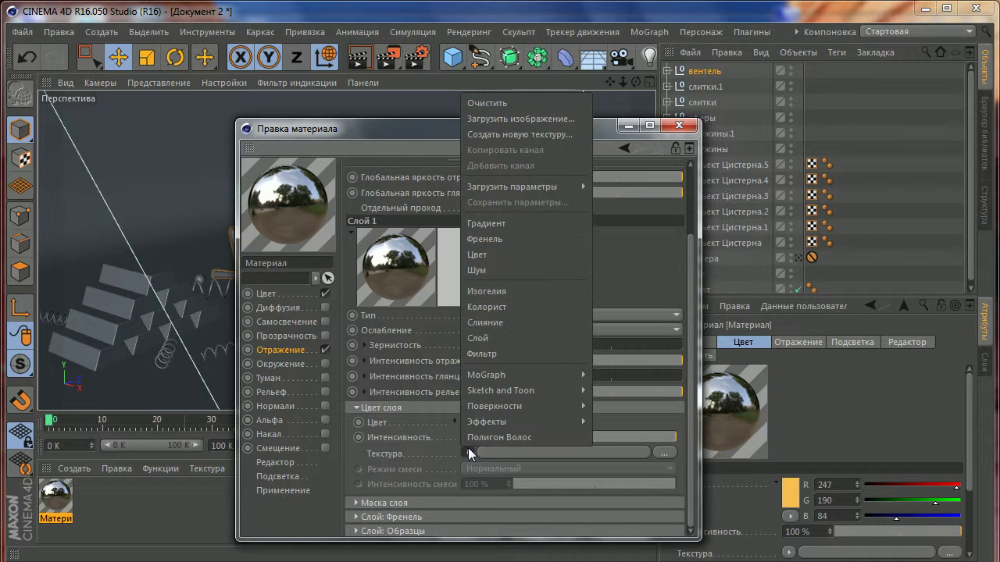
{"action": "left_click", "coordinate": [480, 244]}
Step: Set the layer colour intensity to 45% and the blend intensity to 9%
{"action": "scroll", "coordinate": [689, 337], "scroll_direction": "down", "scroll_amount": 2}
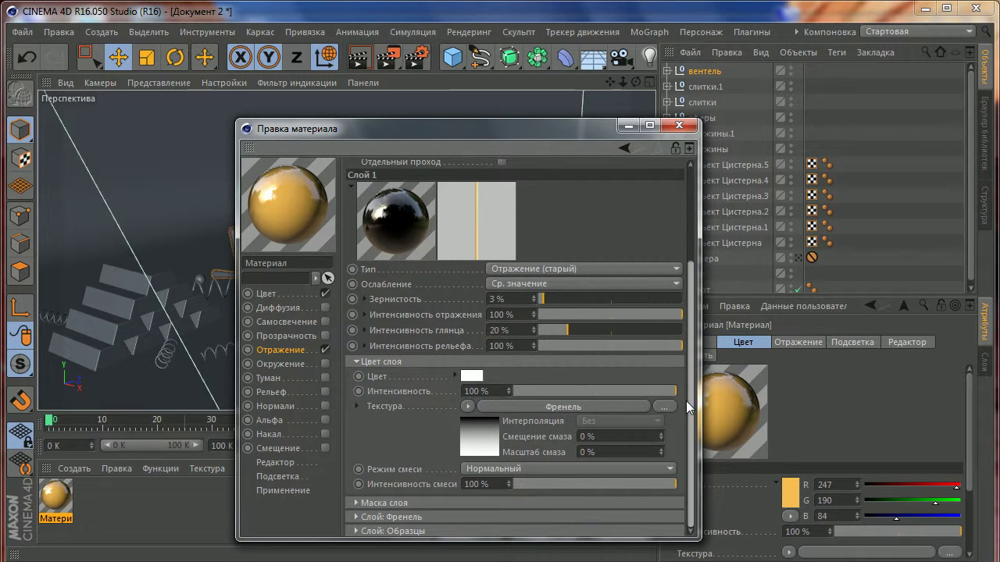
{"action": "double_click", "coordinate": [495, 388]}
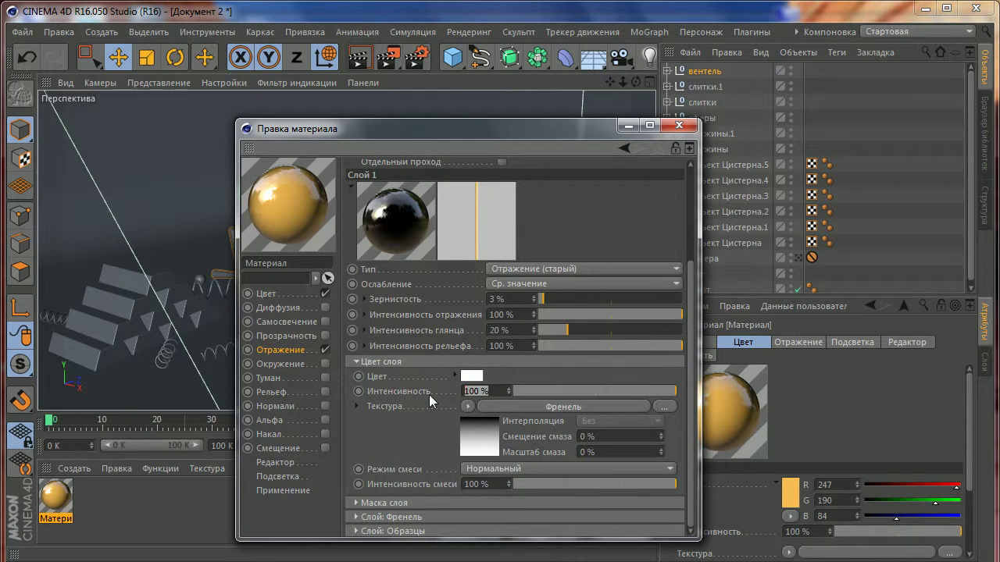
{"action": "type", "text": "45"}
{"action": "key", "text": "Return"}
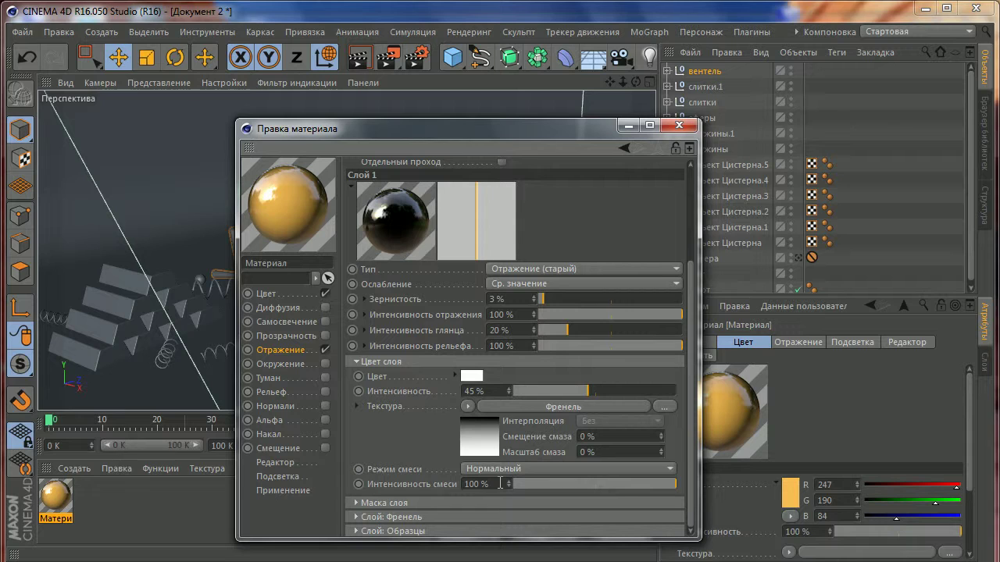
{"action": "double_click", "coordinate": [500, 482]}
{"action": "type", "text": "9"}
{"action": "key", "text": "Return"}
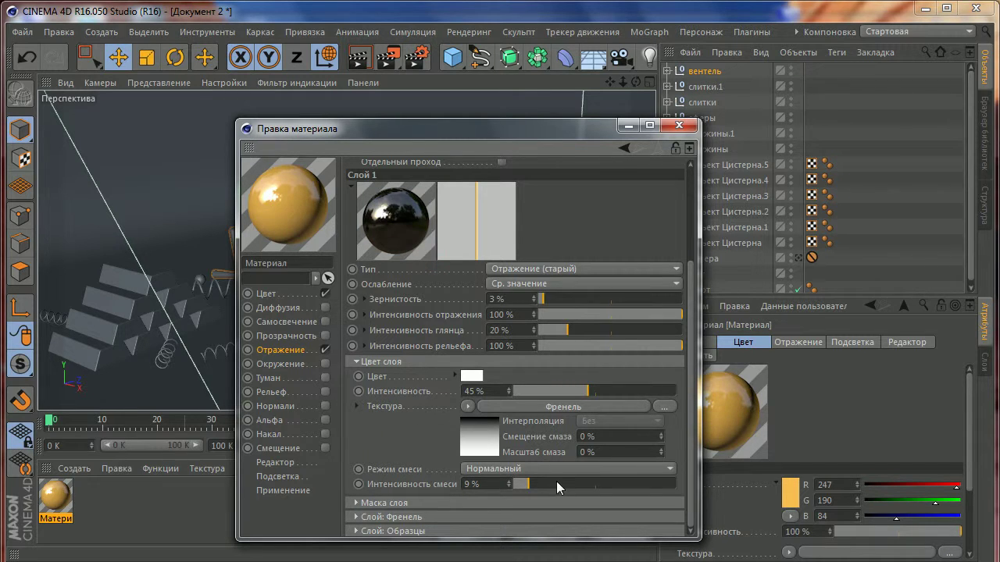
Step: After trying the sliders, restore blend intensity to 9% and layer colour intensity to 45%
{"action": "left_click_drag", "start_coordinate": [572, 390], "coordinate": [518, 397]}
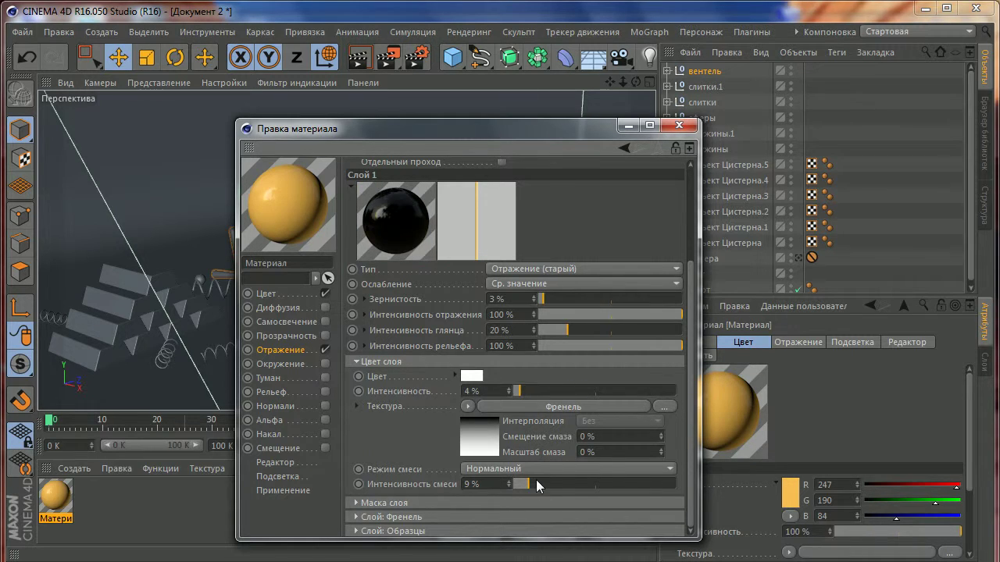
{"action": "left_click_drag", "start_coordinate": [535, 481], "coordinate": [757, 476]}
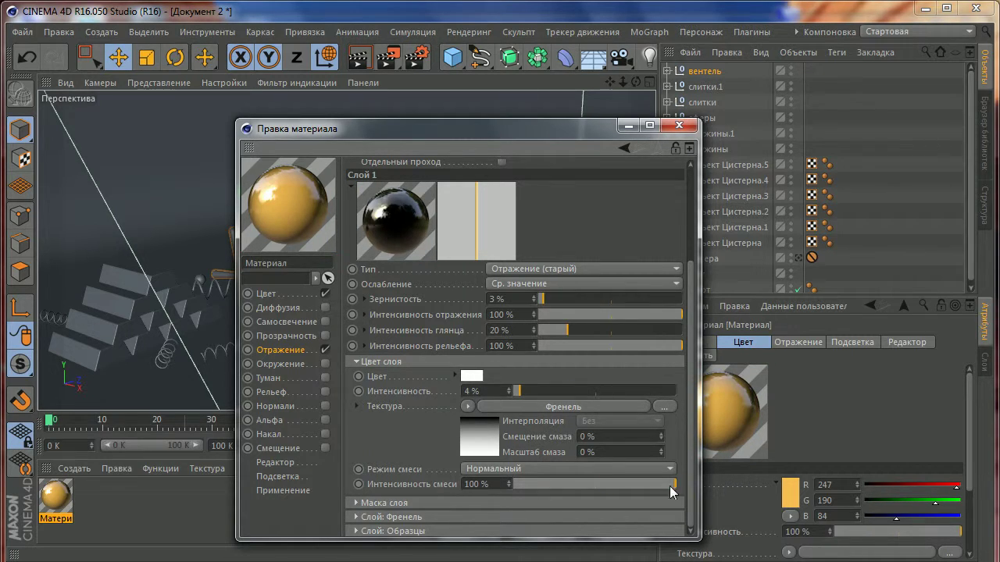
{"action": "left_click_drag", "start_coordinate": [495, 484], "coordinate": [463, 484]}
{"action": "type", "text": "9"}
{"action": "key", "text": "Return"}
{"action": "left_click_drag", "start_coordinate": [517, 391], "coordinate": [665, 405]}
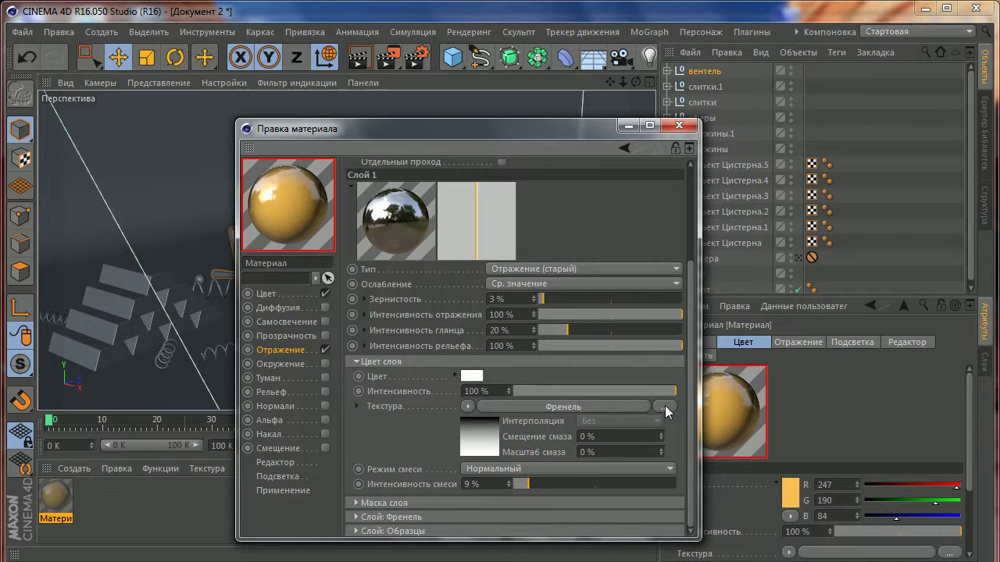
{"action": "left_click_drag", "start_coordinate": [490, 392], "coordinate": [461, 390]}
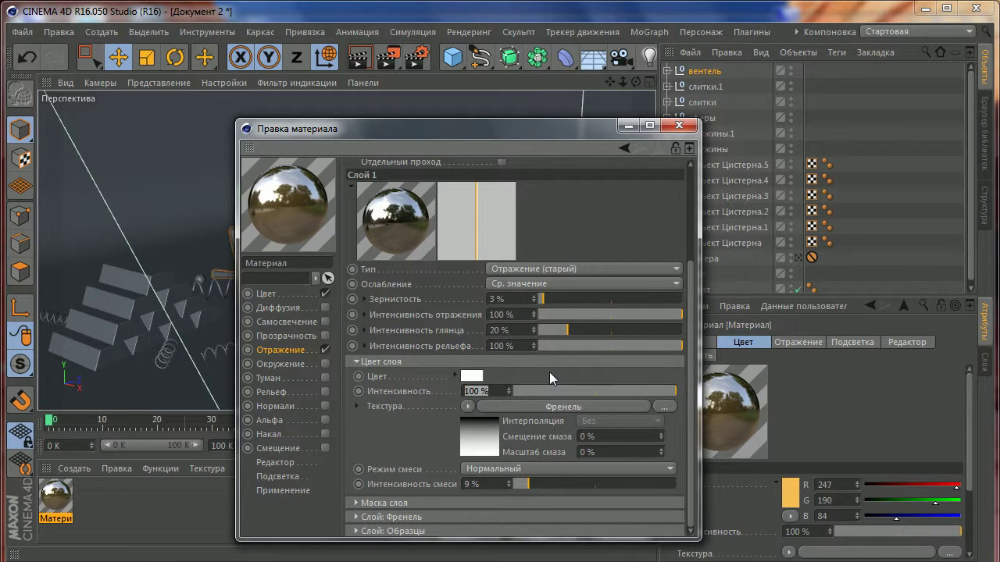
{"action": "type", "text": "45"}
{"action": "key", "text": "Return"}
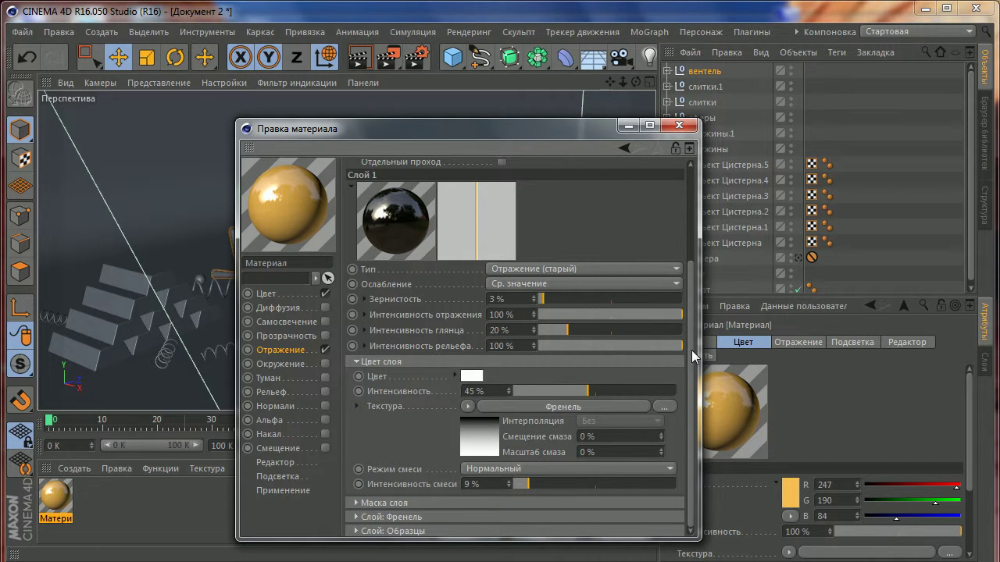
Step: Apply the gold material to the Объект МоТекст text inside the тест group
{"action": "left_click", "coordinate": [670, 131]}
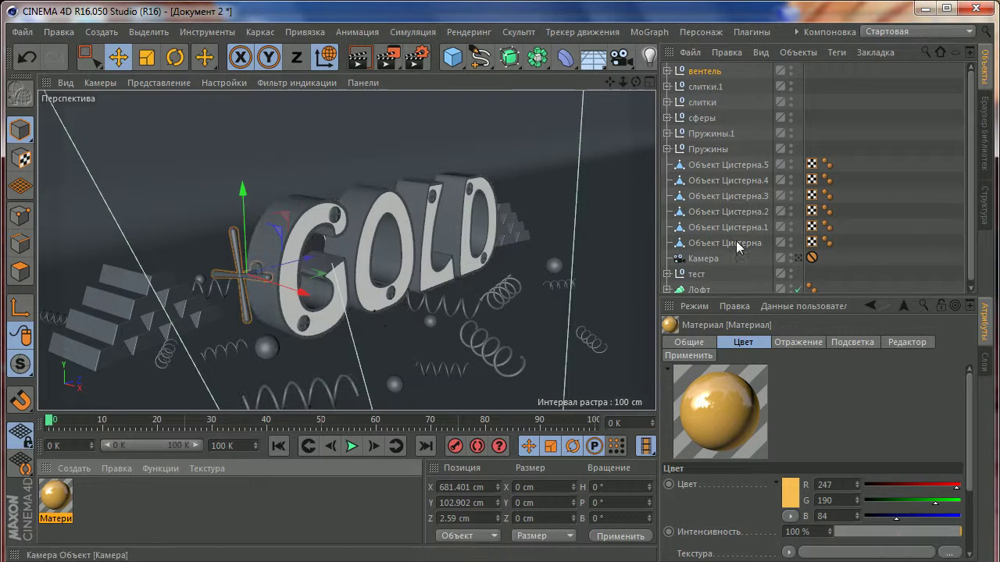
{"action": "left_click", "coordinate": [688, 286]}
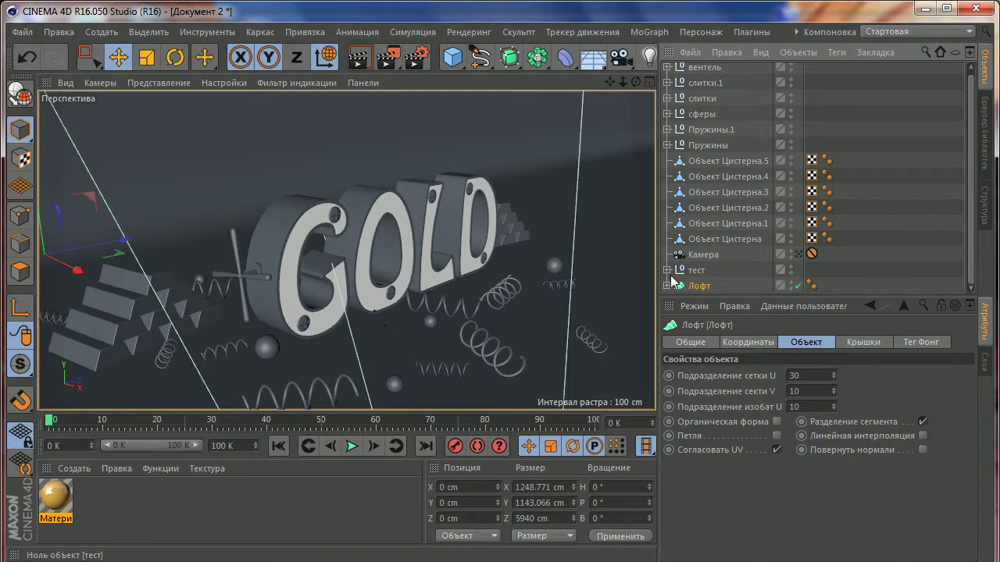
{"action": "left_click", "coordinate": [669, 270]}
{"action": "left_click", "coordinate": [666, 271]}
{"action": "left_click", "coordinate": [726, 270]}
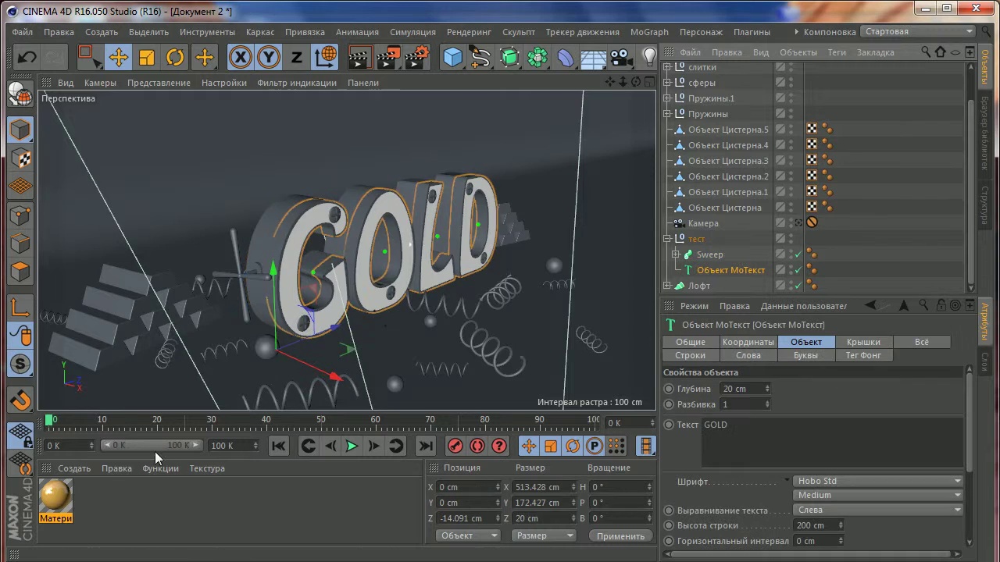
{"action": "left_click_drag", "start_coordinate": [51, 502], "coordinate": [722, 273]}
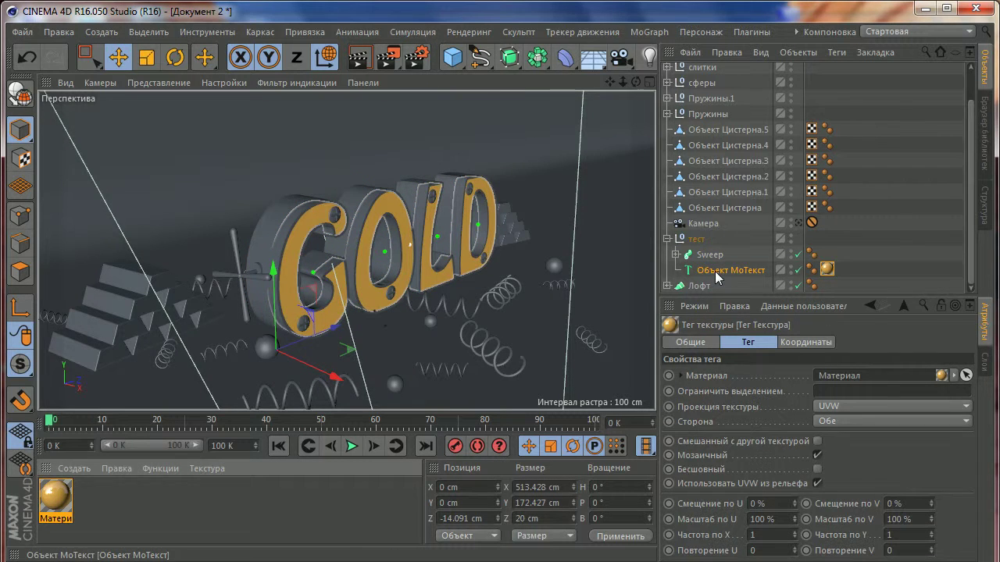
Step: Duplicate the gold material with Ctrl+C/Ctrl+V and open the copy for editing
{"action": "left_click", "coordinate": [58, 500]}
{"action": "key", "text": "ctrl+c"}
{"action": "key", "text": "ctrl+v"}
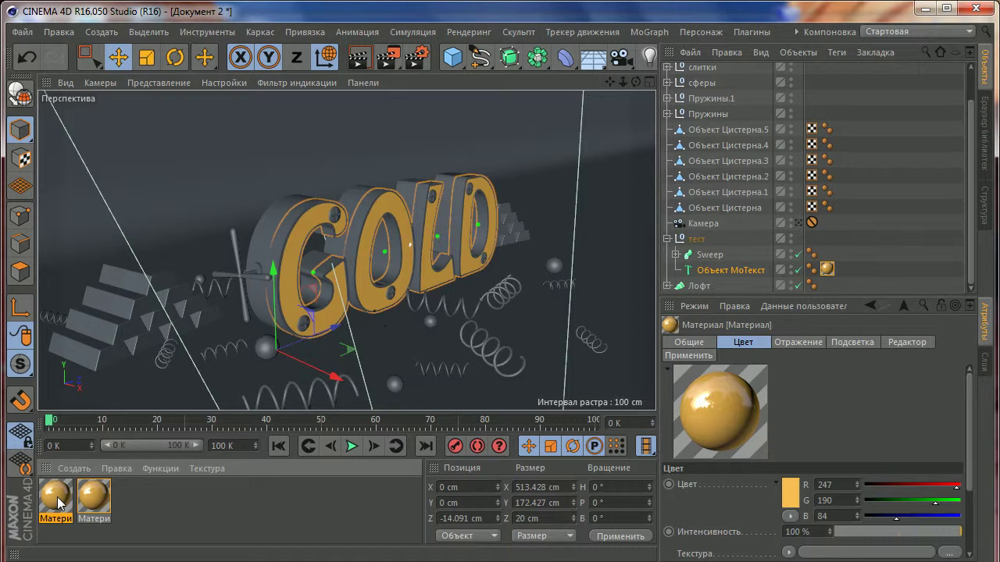
{"action": "double_click", "coordinate": [59, 500]}
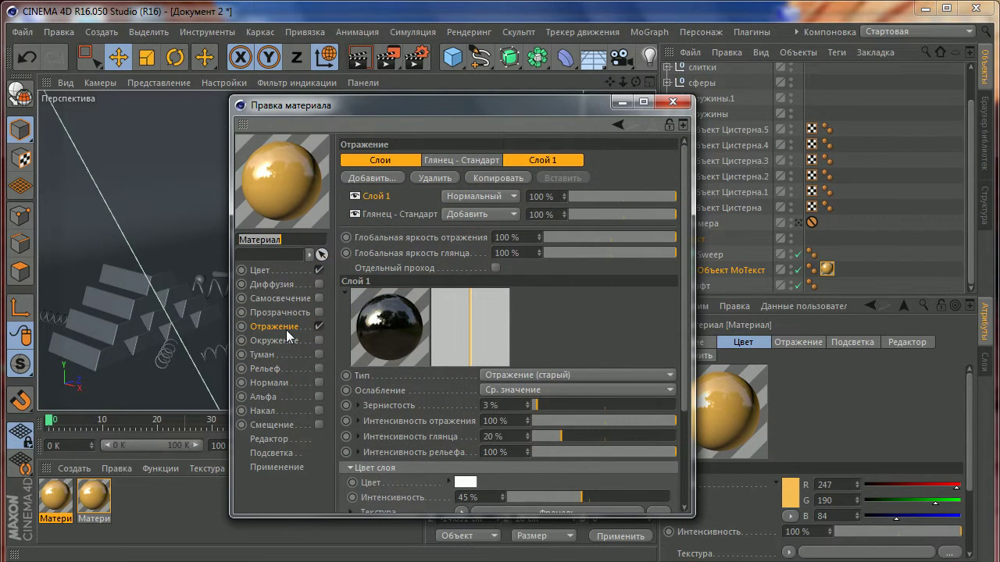
Step: Make the copied material's colour black, with its red value set to 1
{"action": "left_click", "coordinate": [260, 270]}
{"action": "left_click", "coordinate": [468, 172]}
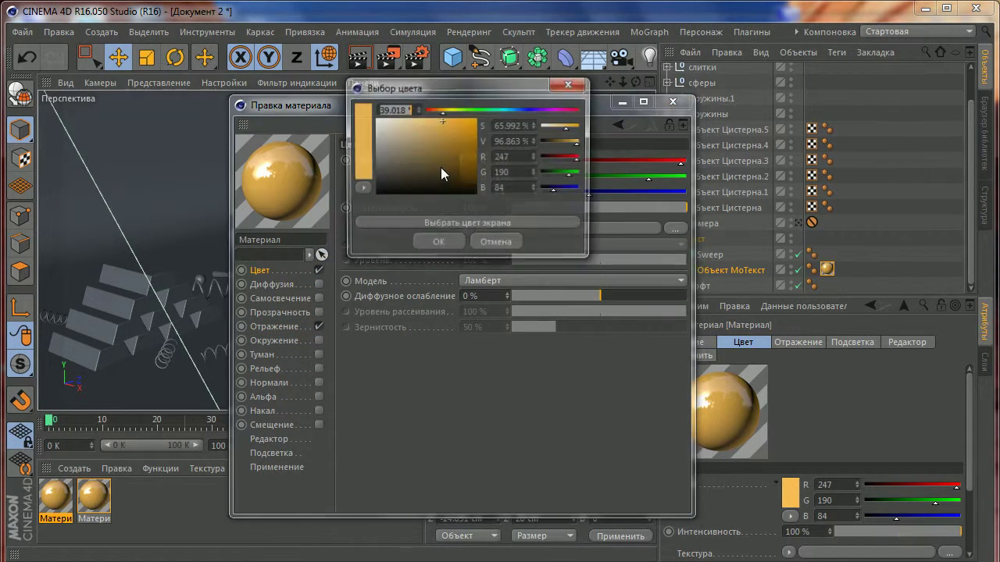
{"action": "left_click", "coordinate": [438, 243]}
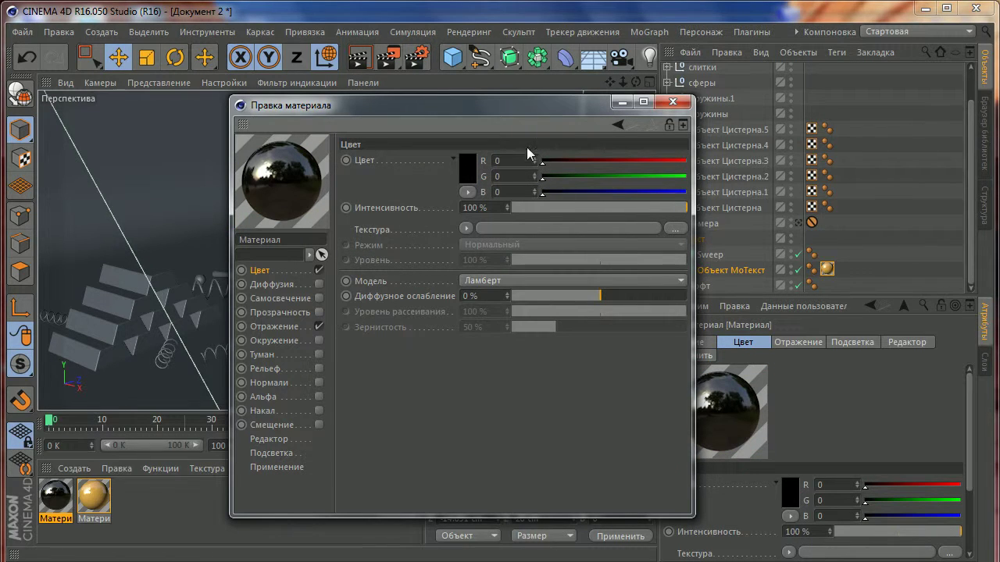
{"action": "left_click", "coordinate": [496, 160]}
{"action": "type", "text": "1"}
{"action": "key", "text": "Return"}
Step: Give its reflection 10% roughness, 5% layer colour intensity and 30% blend, then close the editor
{"action": "left_click", "coordinate": [269, 326]}
{"action": "scroll", "coordinate": [676, 328], "scroll_direction": "down", "scroll_amount": 3}
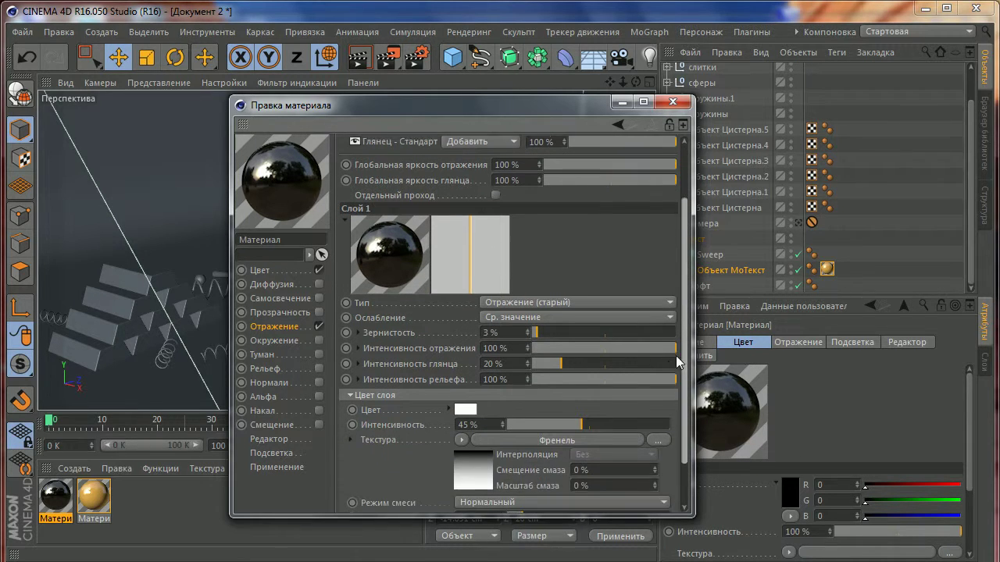
{"action": "left_click", "coordinate": [545, 334]}
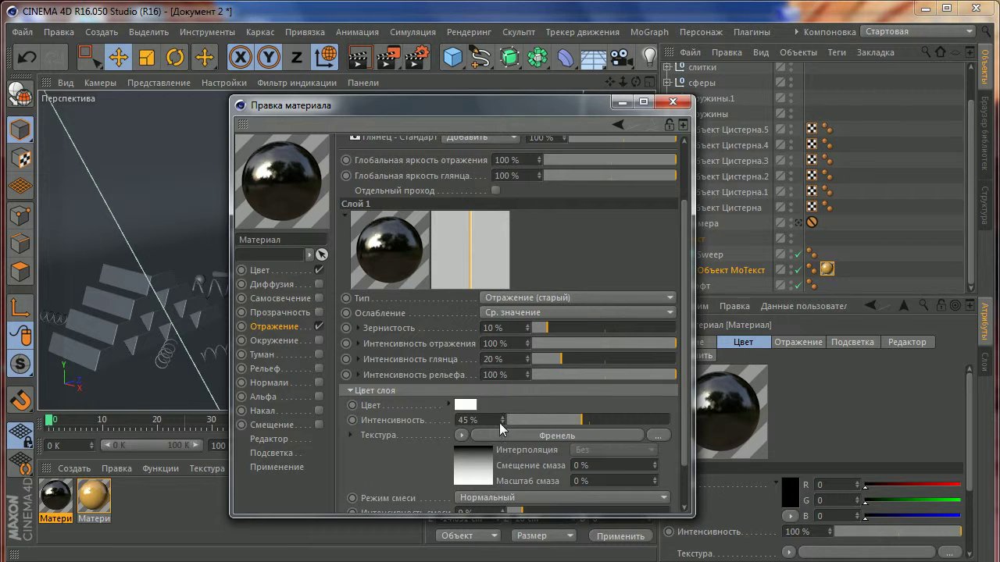
{"action": "left_click_drag", "start_coordinate": [685, 385], "coordinate": [685, 424]}
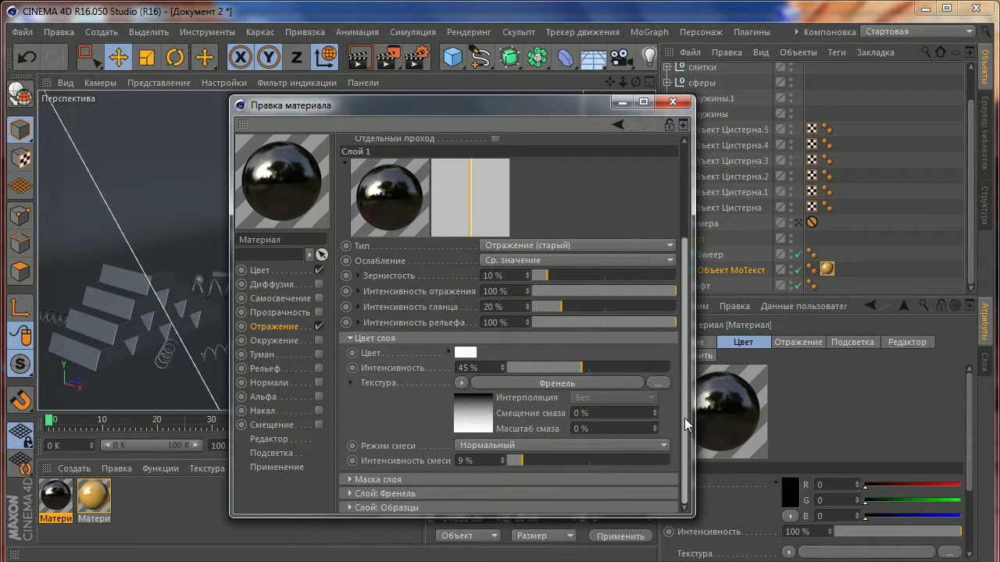
{"action": "double_click", "coordinate": [471, 367]}
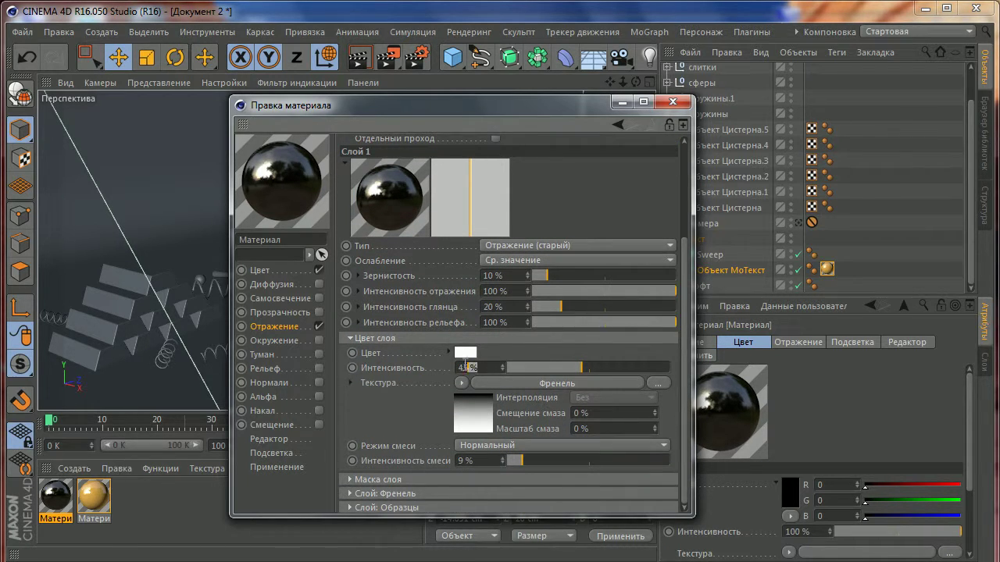
{"action": "type", "text": "5"}
{"action": "key", "text": "Return"}
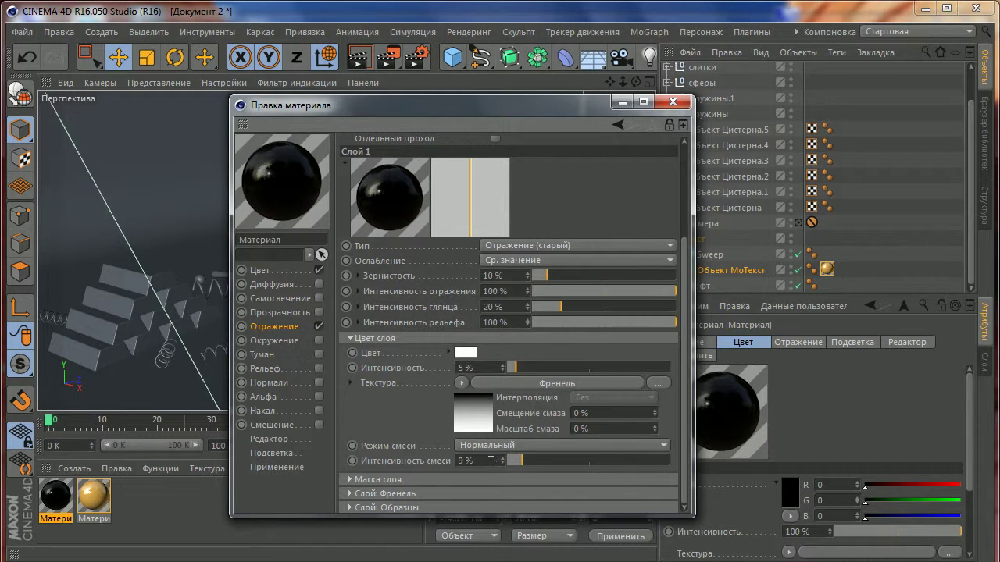
{"action": "double_click", "coordinate": [487, 462]}
{"action": "type", "text": "30"}
{"action": "key", "text": "Return"}
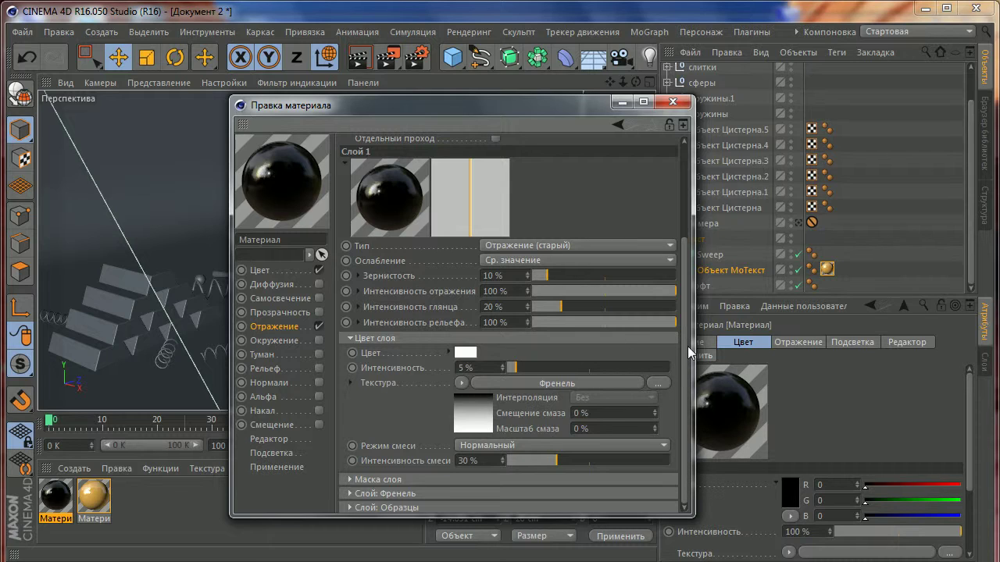
{"action": "left_click", "coordinate": [672, 102]}
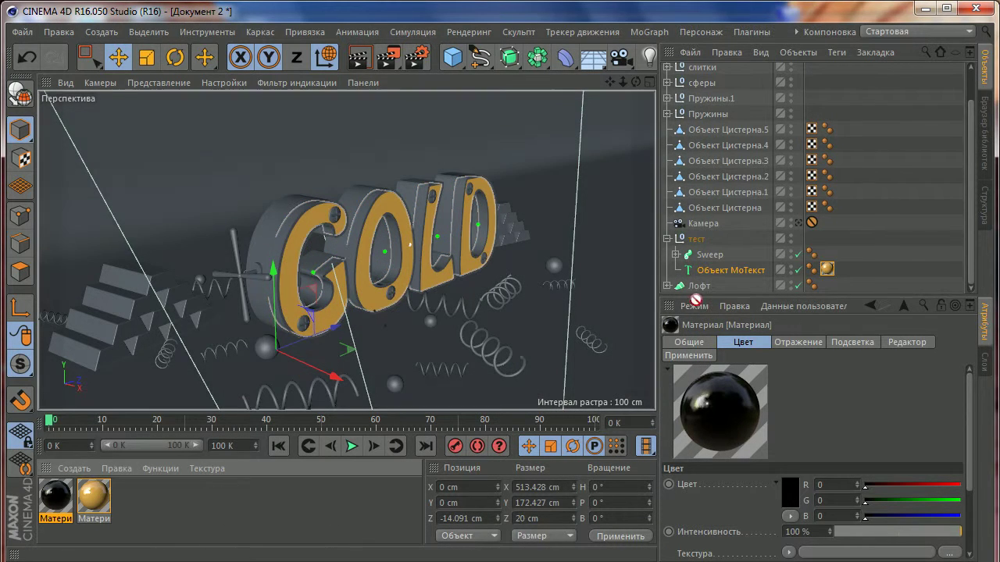
Step: Apply the black material to the Sweep outline and duplicate the gold material
{"action": "left_click_drag", "start_coordinate": [707, 271], "coordinate": [695, 255]}
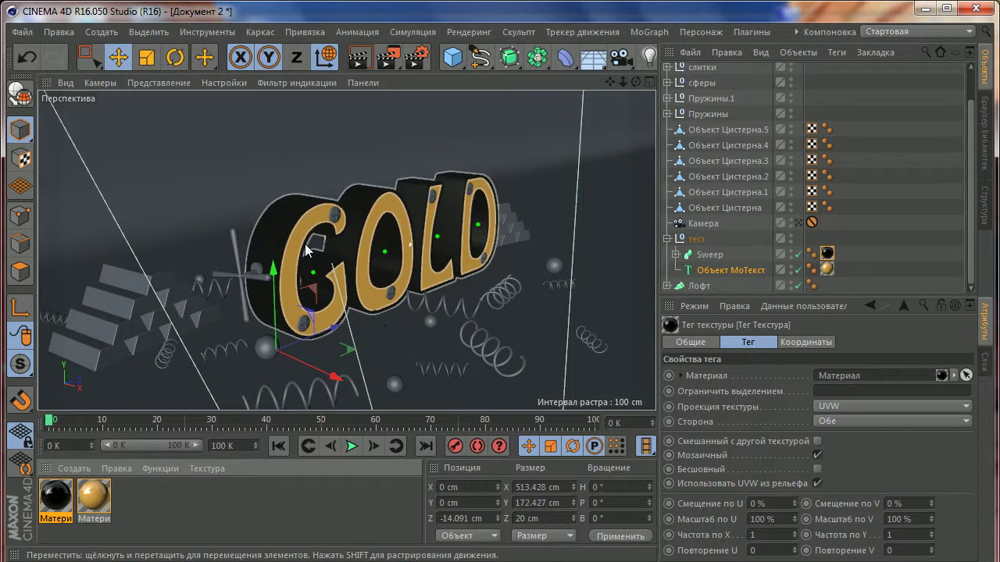
{"action": "left_click", "coordinate": [157, 506]}
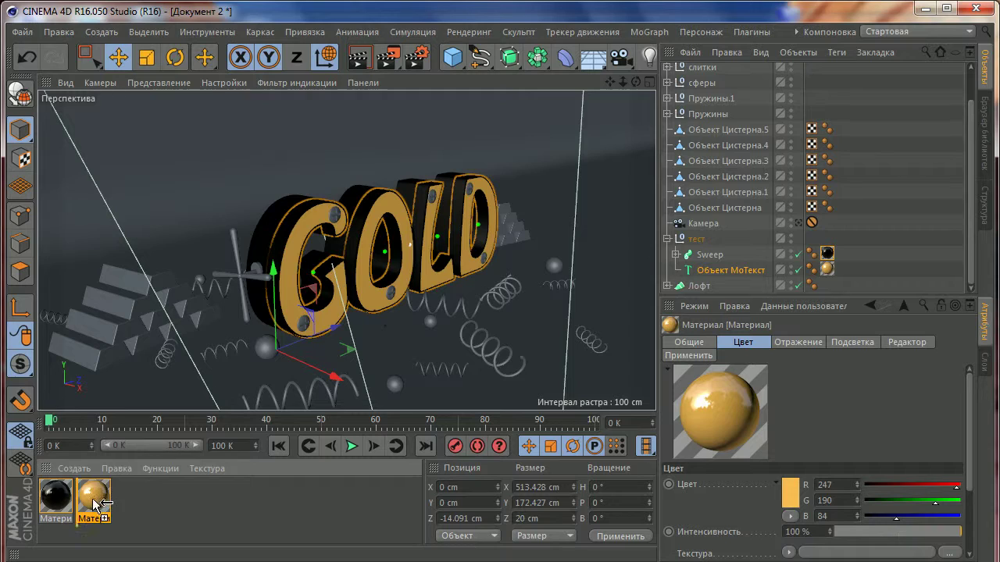
{"action": "key", "text": "ctrl+c"}
{"action": "key", "text": "ctrl+v"}
{"action": "double_click", "coordinate": [101, 505]}
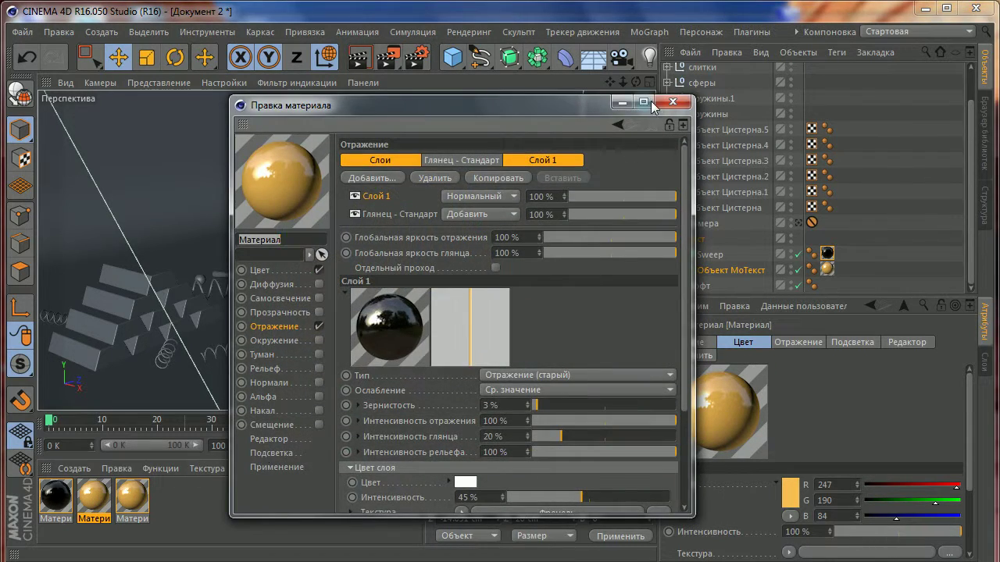
{"action": "left_click", "coordinate": [668, 104]}
Step: Rename the third material слово and the black material контур
{"action": "double_click", "coordinate": [132, 519]}
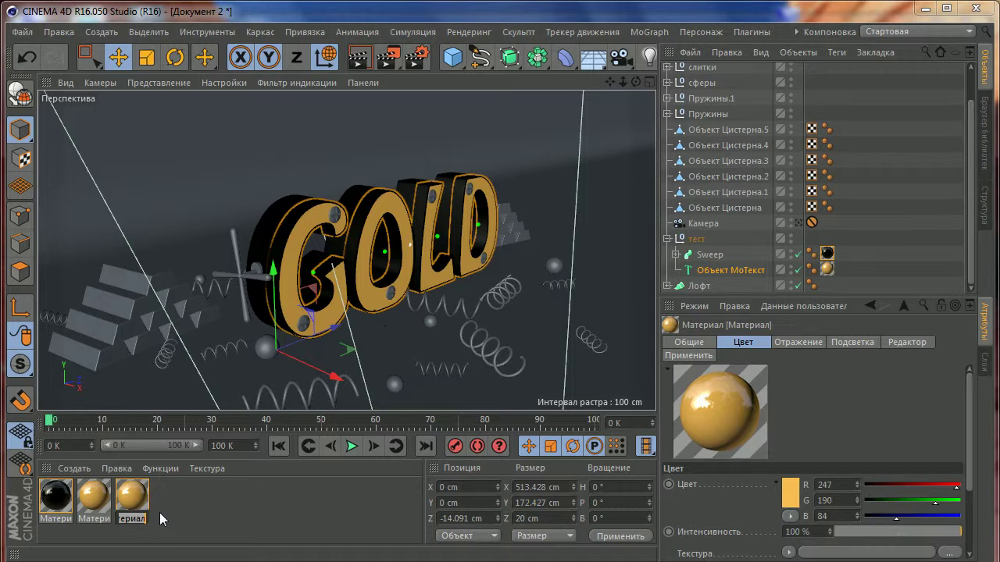
{"action": "type", "text": "те"}
{"action": "type", "text": "тслово"}
{"action": "key", "text": "ctrl+a"}
{"action": "type", "text": "сл"}
{"action": "double_click", "coordinate": [56, 496]}
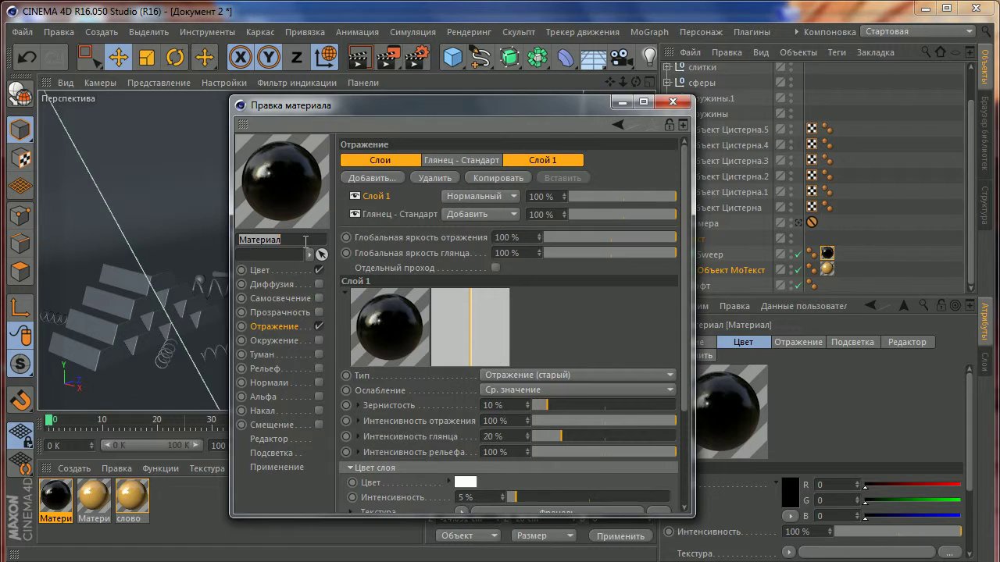
{"action": "type", "text": "кон"}
{"action": "type", "text": "тур"}
{"action": "left_click", "coordinate": [672, 102]}
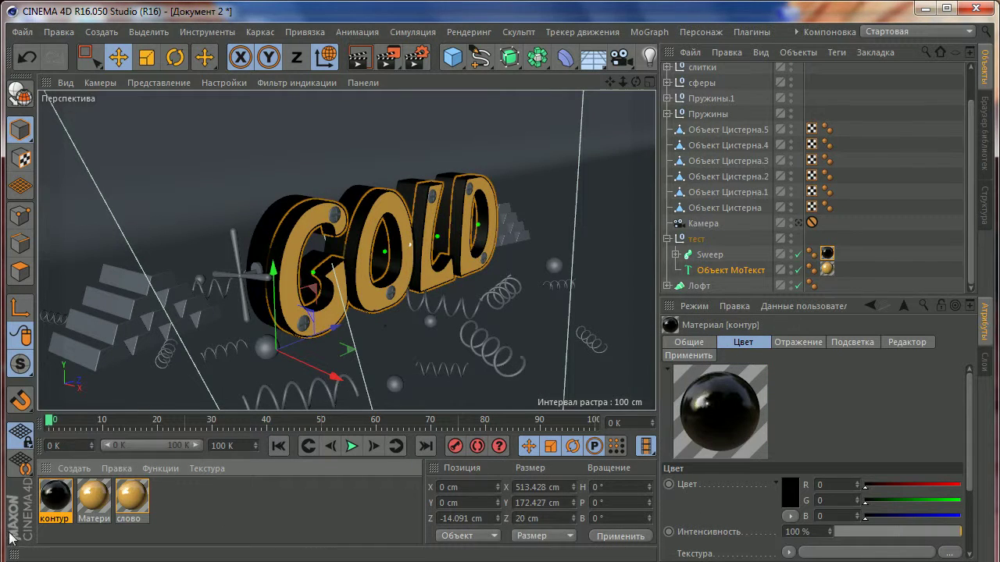
Step: Move the gold material to the front and rename it вентель
{"action": "left_click_drag", "start_coordinate": [89, 508], "coordinate": [48, 501]}
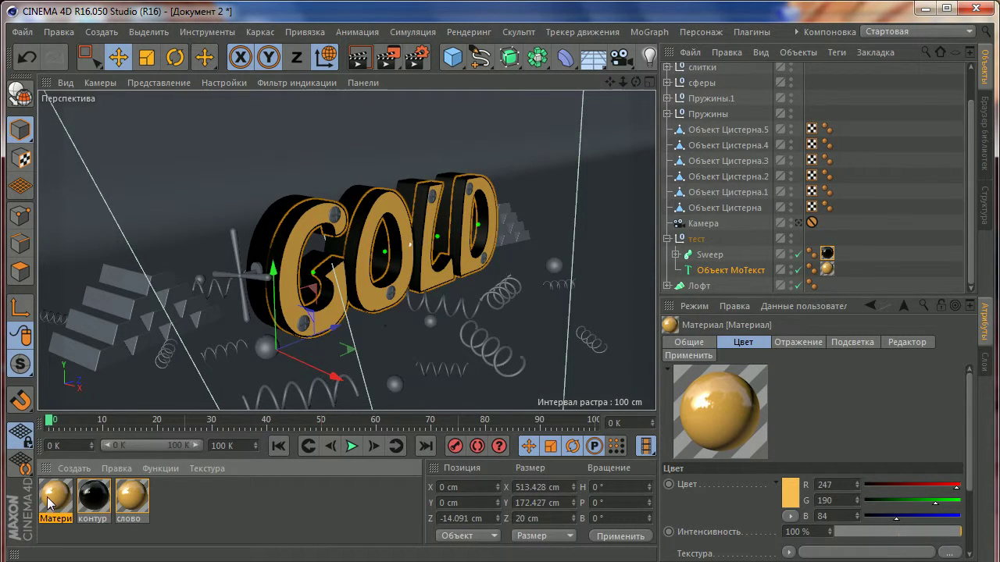
{"action": "double_click", "coordinate": [54, 500]}
{"action": "type", "text": "в"}
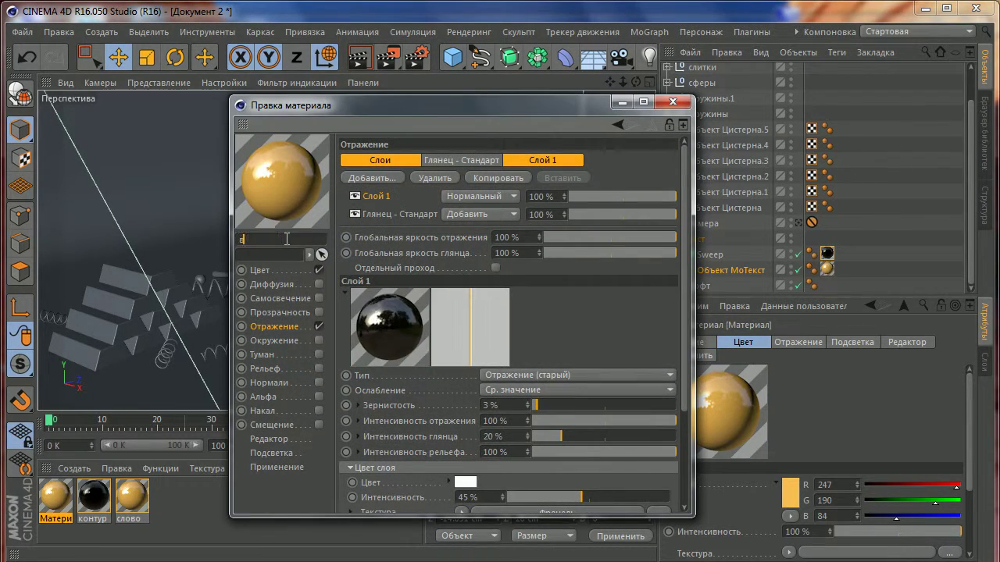
{"action": "type", "text": "ентель"}
{"action": "left_click", "coordinate": [573, 306]}
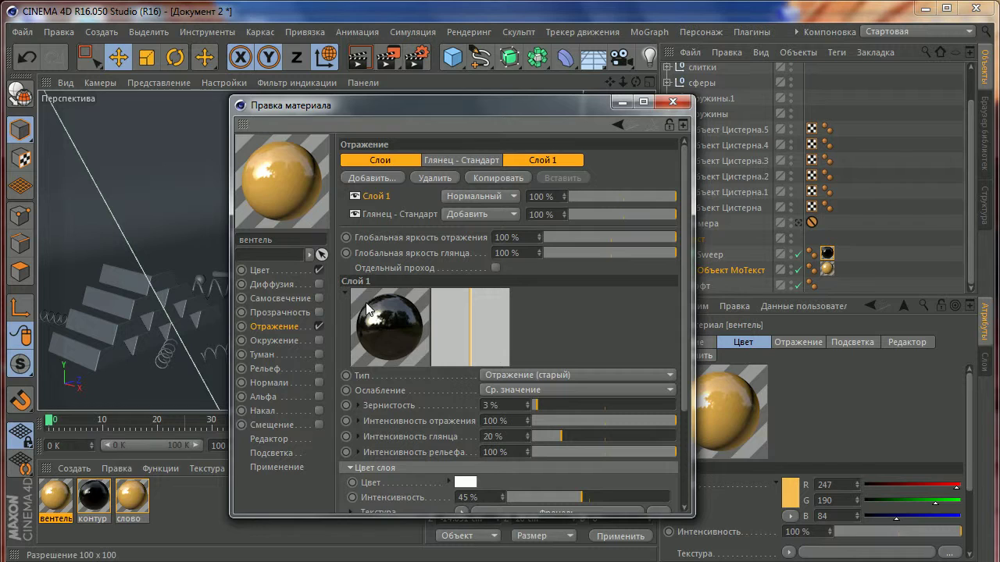
Step: Review the вентель material's Colour and Reflection settings, then close the editor
{"action": "left_click", "coordinate": [263, 271]}
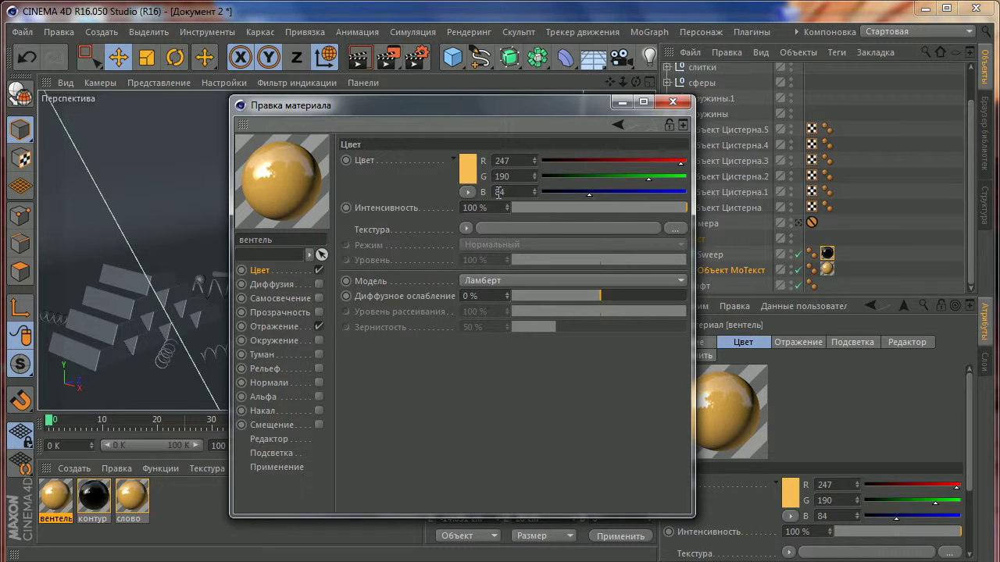
{"action": "left_click", "coordinate": [261, 323]}
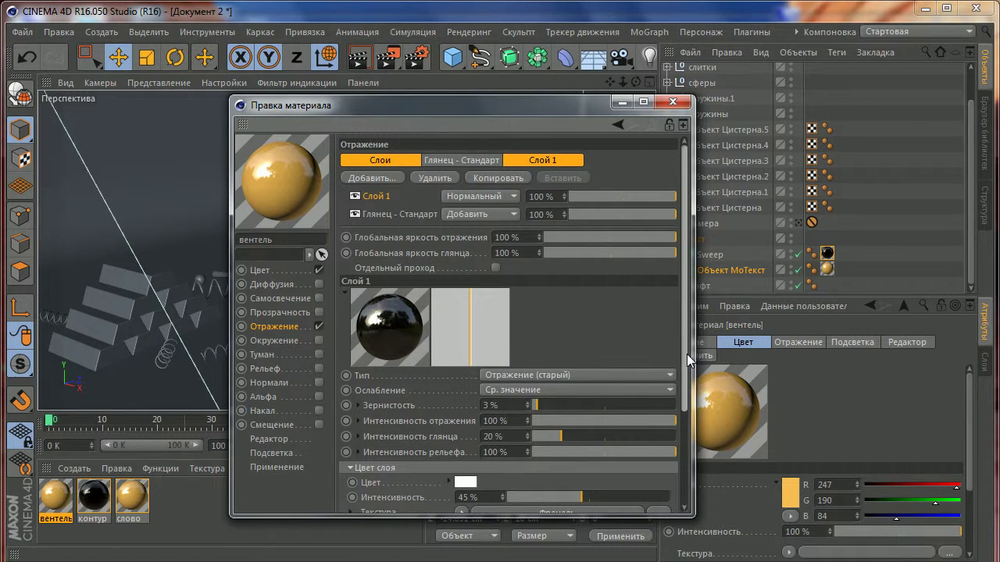
{"action": "left_click_drag", "start_coordinate": [686, 361], "coordinate": [684, 430]}
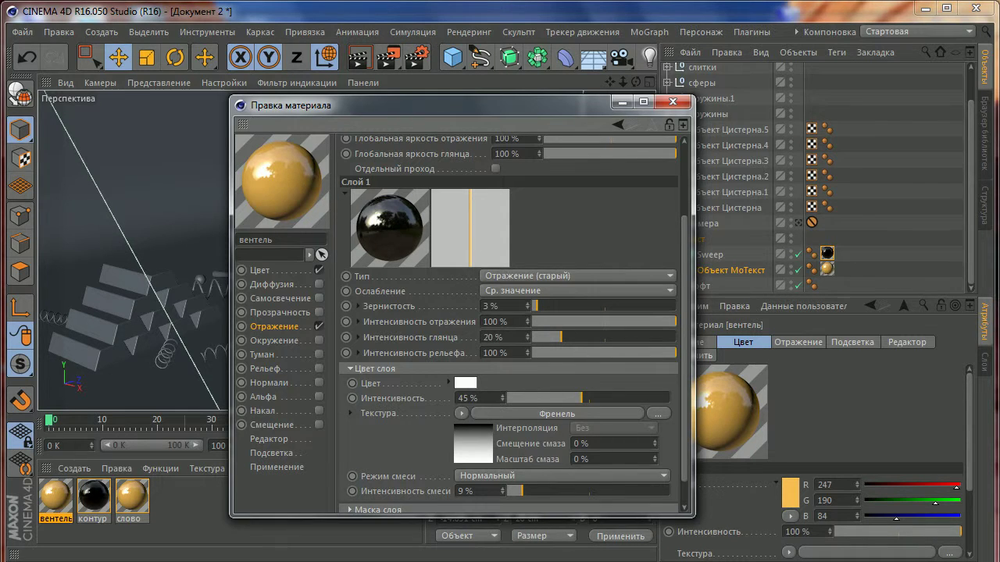
{"action": "left_click", "coordinate": [672, 102]}
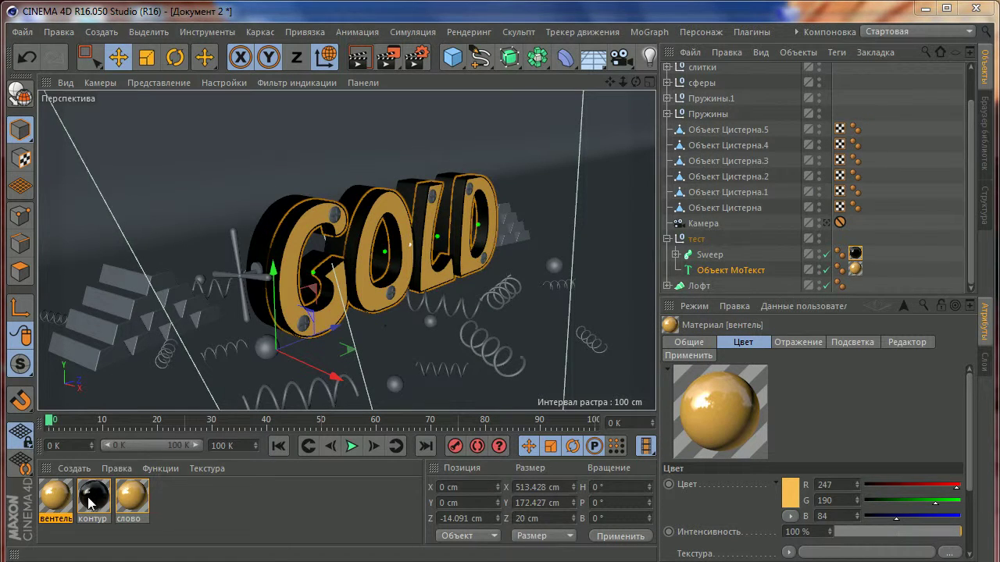
Step: Set вентель's reflection grain to 0%, blend intensity to 100% and layer colour intensity to 29%
{"action": "left_click", "coordinate": [217, 501]}
{"action": "double_click", "coordinate": [56, 504]}
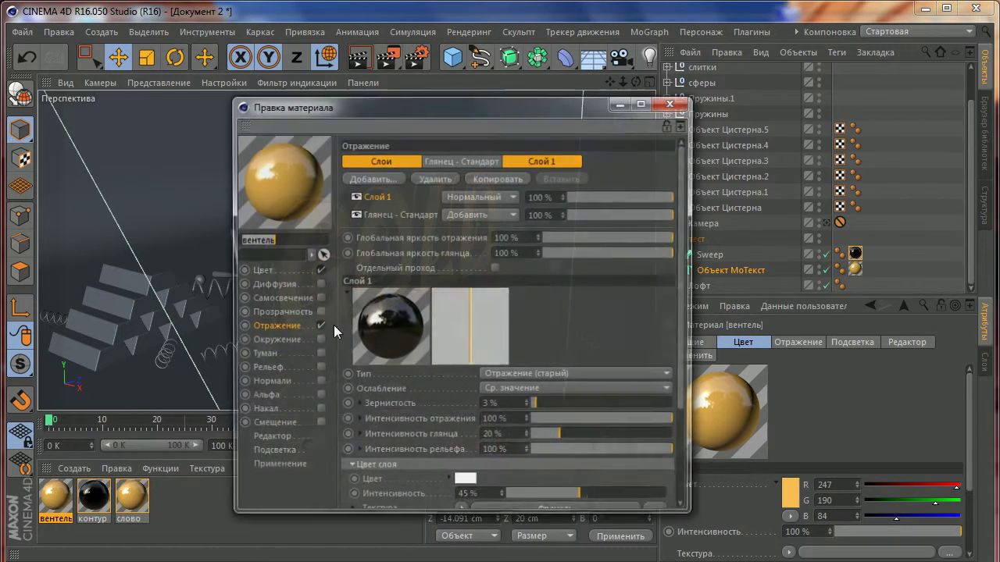
{"action": "left_click", "coordinate": [484, 405]}
{"action": "type", "text": "0"}
{"action": "key", "text": "Return"}
{"action": "scroll", "coordinate": [617, 359], "scroll_direction": "down", "scroll_amount": 3}
{"action": "scroll", "coordinate": [563, 400], "scroll_direction": "down", "scroll_amount": 2}
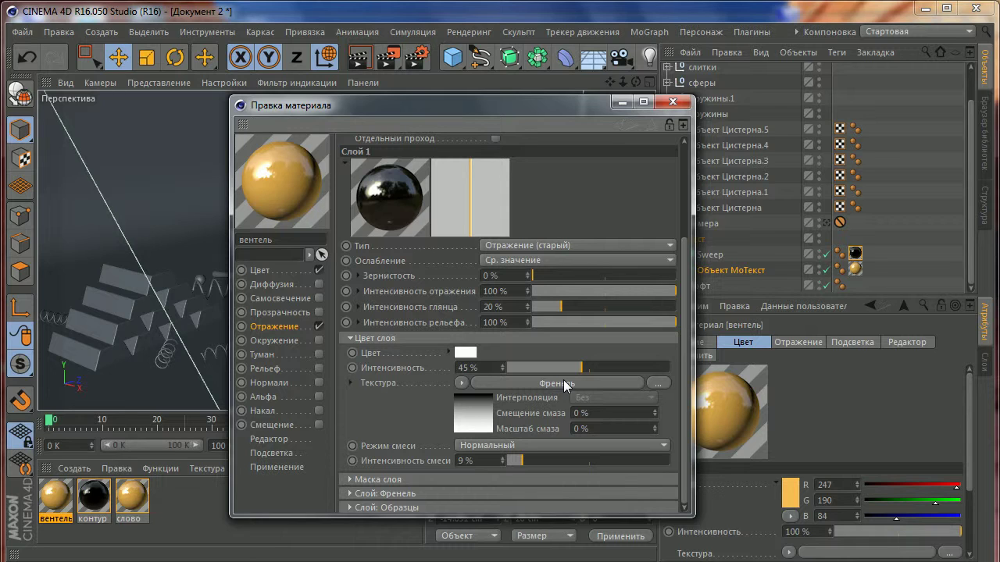
{"action": "left_click_drag", "start_coordinate": [538, 456], "coordinate": [774, 452]}
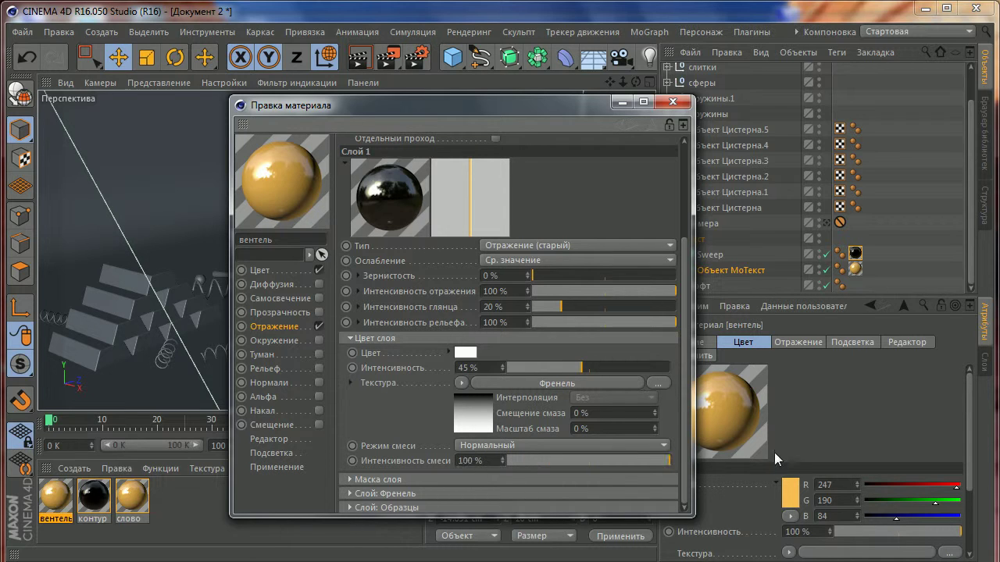
{"action": "double_click", "coordinate": [491, 365]}
{"action": "type", "text": "29"}
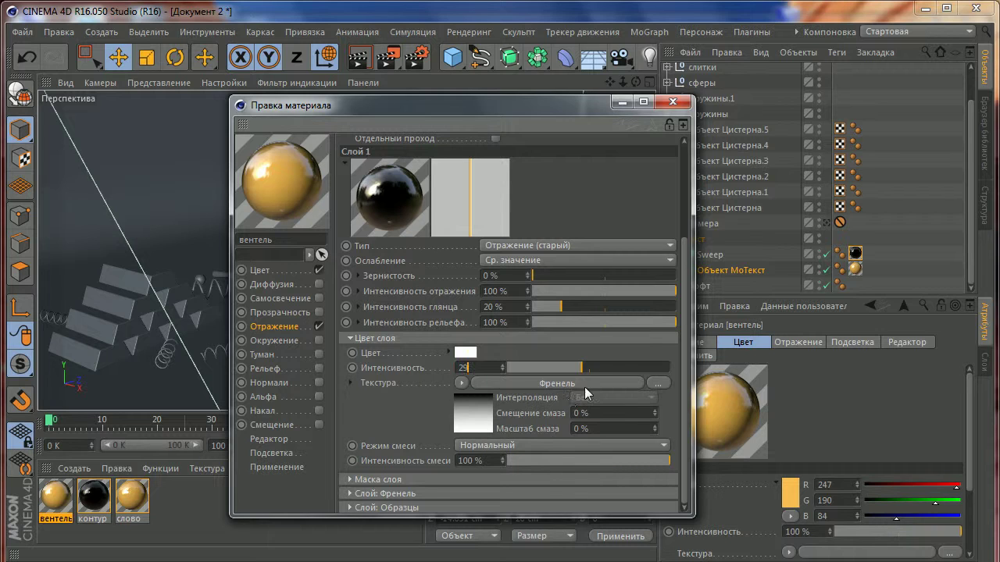
{"action": "key", "text": "Return"}
{"action": "left_click", "coordinate": [673, 101]}
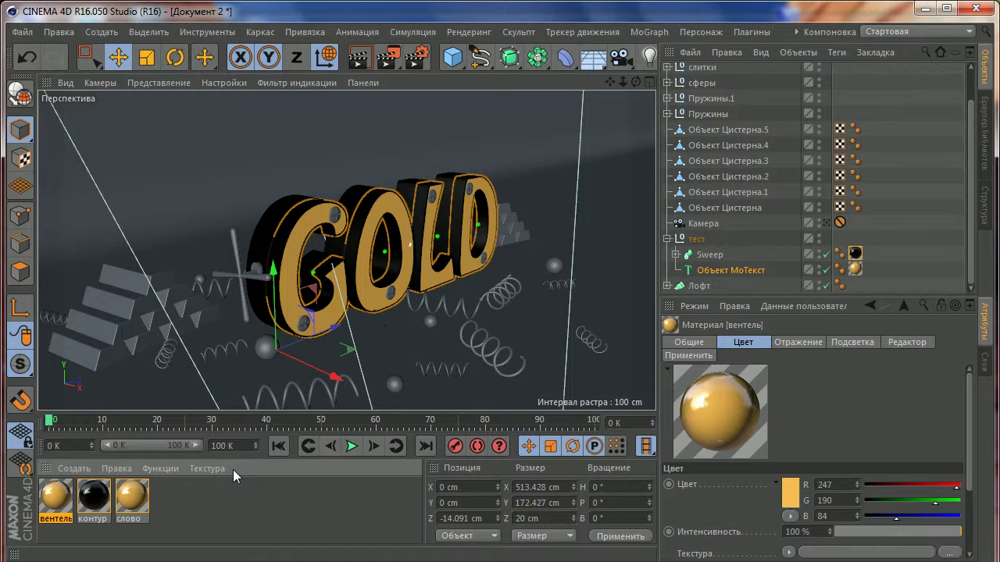
Step: Duplicate вентель, set the copy's colour to R 255, G 182, and enable Diffusion
{"action": "key", "text": "ctrl+c"}
{"action": "key", "text": "ctrl+v"}
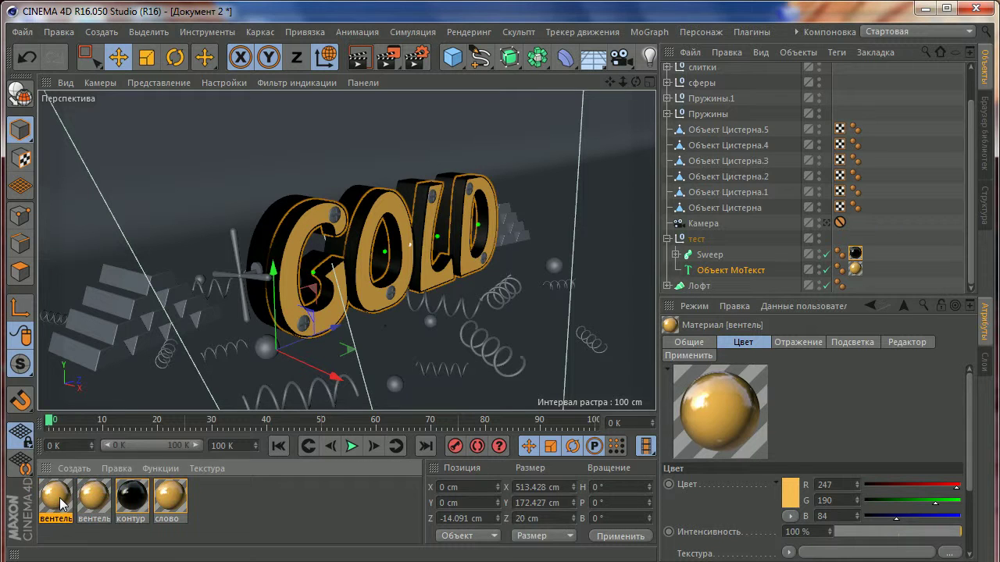
{"action": "double_click", "coordinate": [62, 504]}
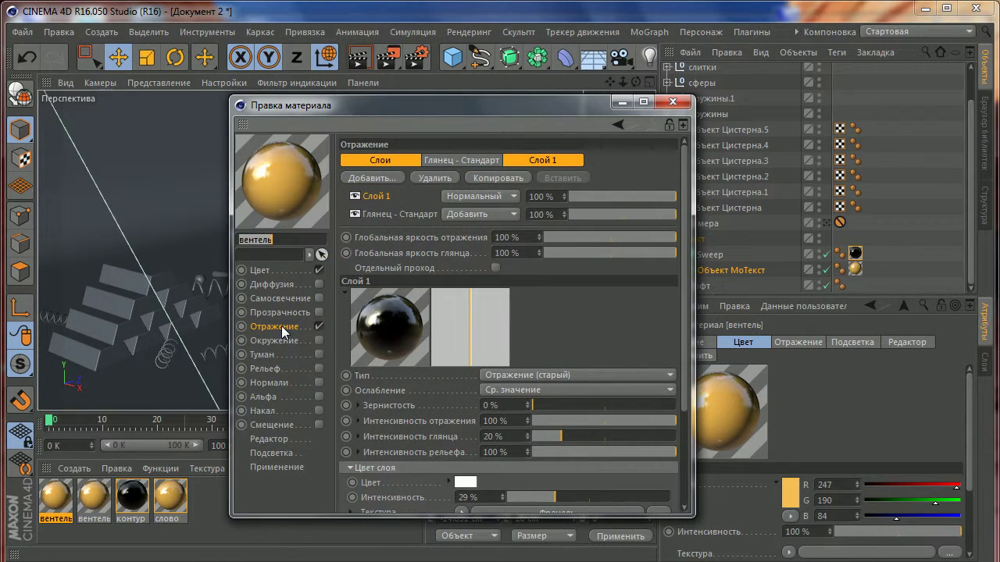
{"action": "left_click", "coordinate": [259, 270]}
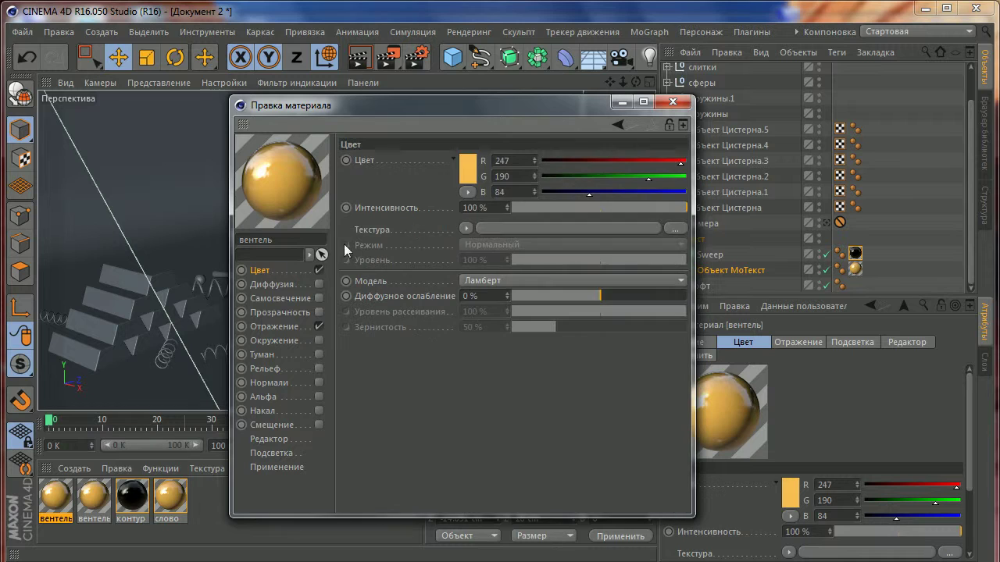
{"action": "double_click", "coordinate": [495, 161]}
{"action": "type", "text": "255"}
{"action": "key", "text": "Return"}
{"action": "key", "text": "Tab"}
{"action": "type", "text": "182"}
{"action": "key", "text": "Return"}
{"action": "left_click", "coordinate": [281, 287]}
{"action": "left_click", "coordinate": [317, 284]}
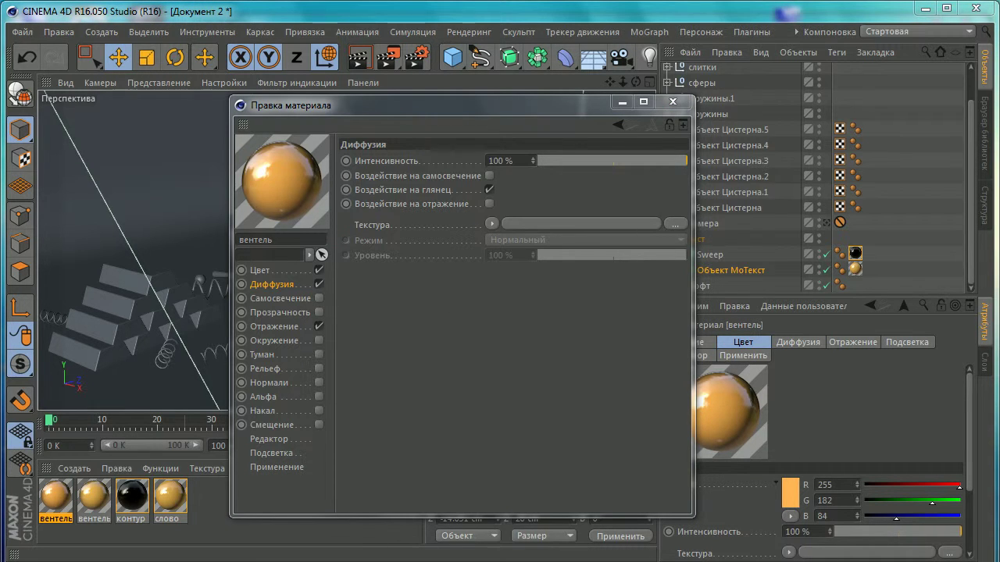
Step: Load the thin gold line jpg as the Diffusion texture, accepting the copy prompt
{"action": "left_click", "coordinate": [527, 222]}
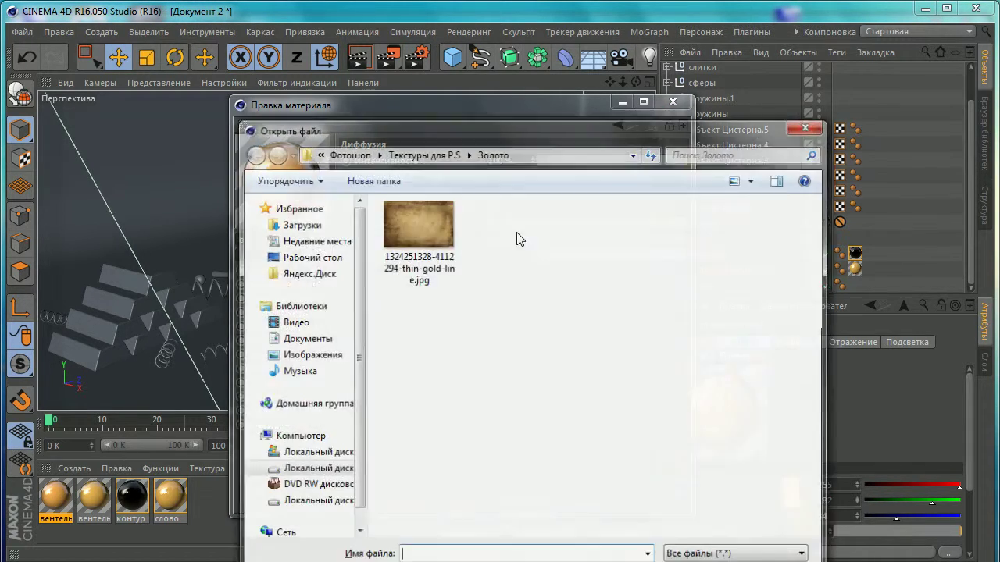
{"action": "left_click", "coordinate": [413, 234]}
{"action": "left_click_drag", "start_coordinate": [486, 102], "coordinate": [404, 79]}
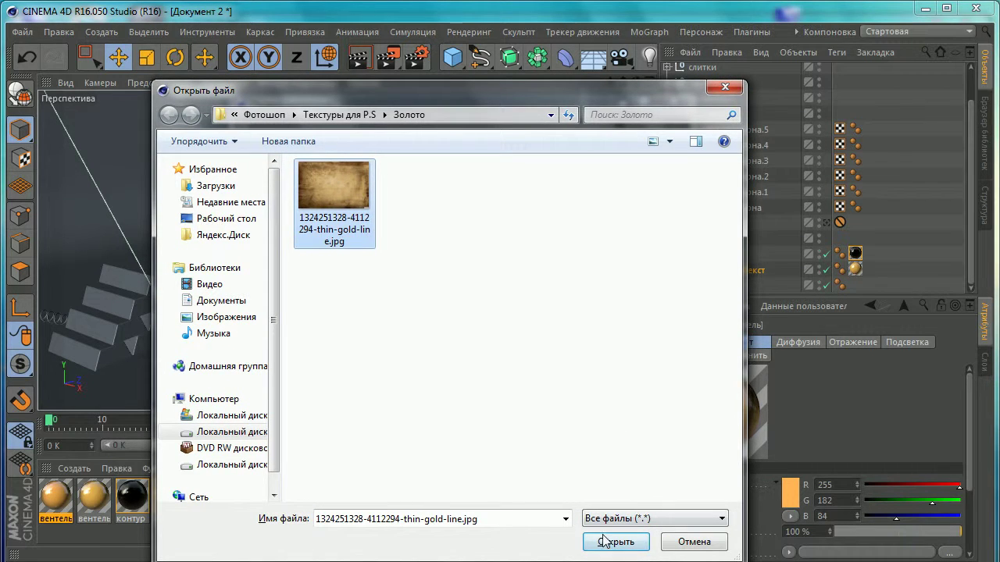
{"action": "left_click", "coordinate": [610, 539]}
{"action": "left_click", "coordinate": [617, 422]}
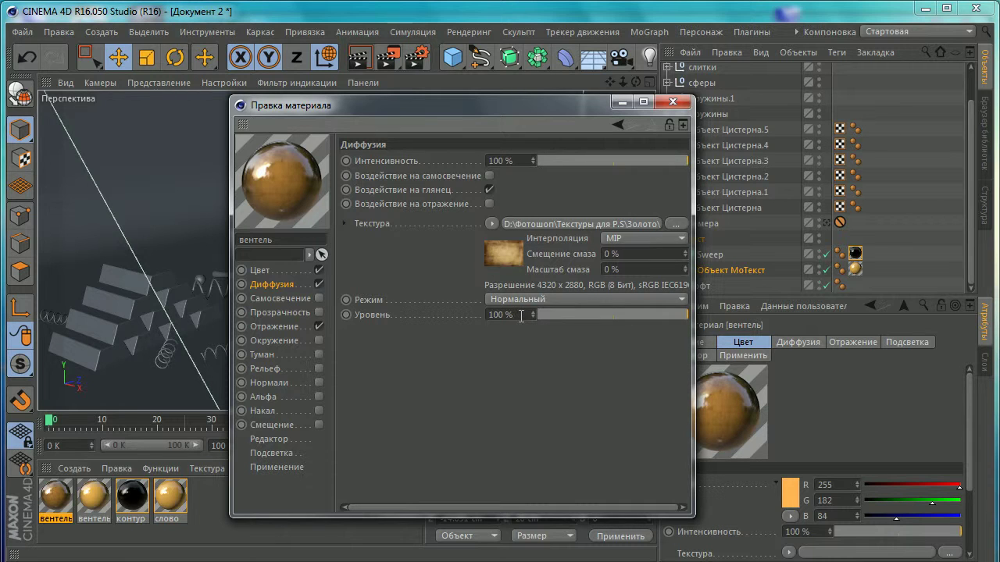
Step: Set the Diffusion texture level to 50%
{"action": "left_click", "coordinate": [572, 316]}
{"action": "left_click_drag", "start_coordinate": [584, 313], "coordinate": [756, 307]}
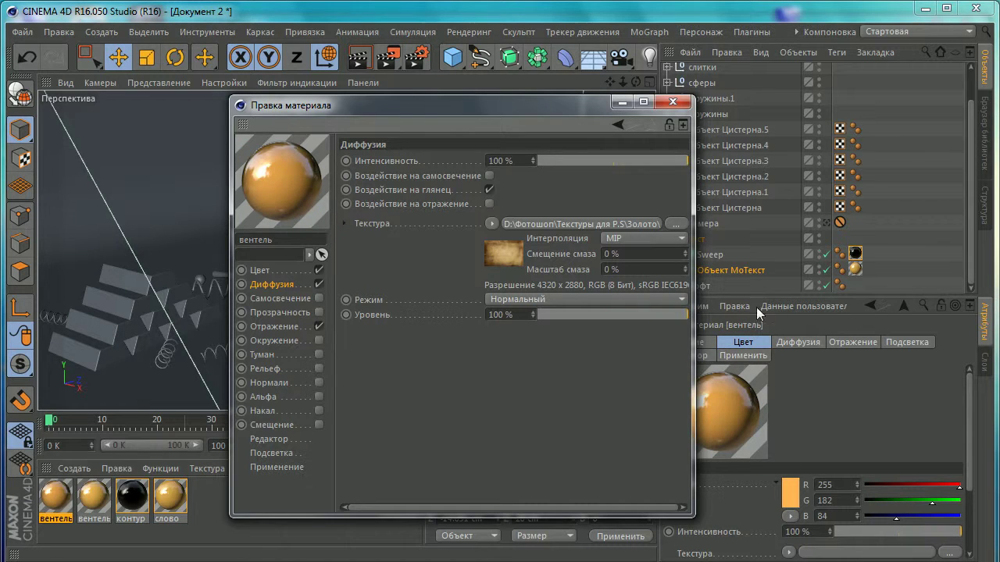
{"action": "double_click", "coordinate": [525, 316]}
{"action": "type", "text": "51"}
{"action": "key", "text": "Return"}
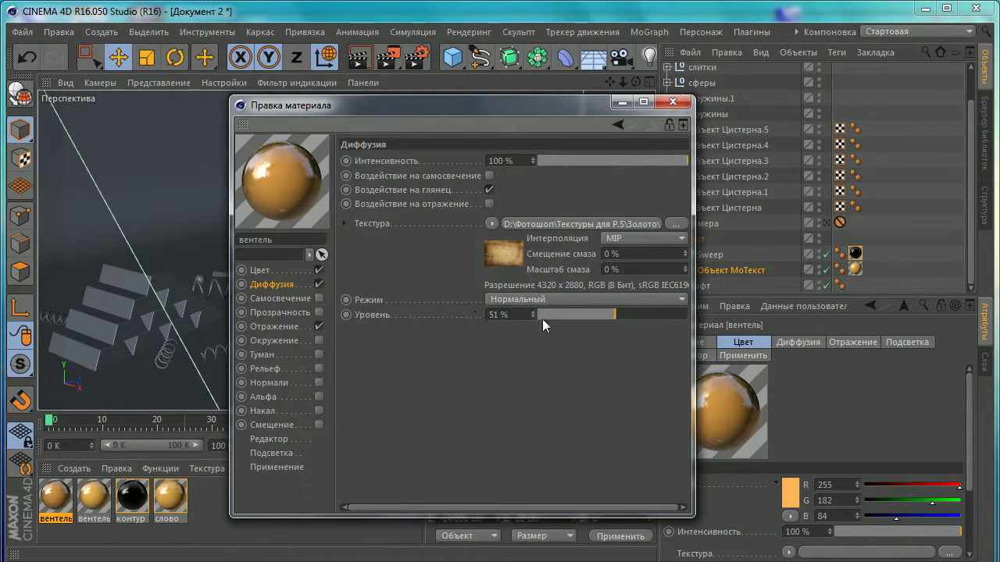
{"action": "double_click", "coordinate": [521, 315]}
{"action": "type", "text": "50"}
{"action": "key", "text": "Return"}
Step: Enable Luminance on вентель with 50% brightness
{"action": "left_click", "coordinate": [278, 300]}
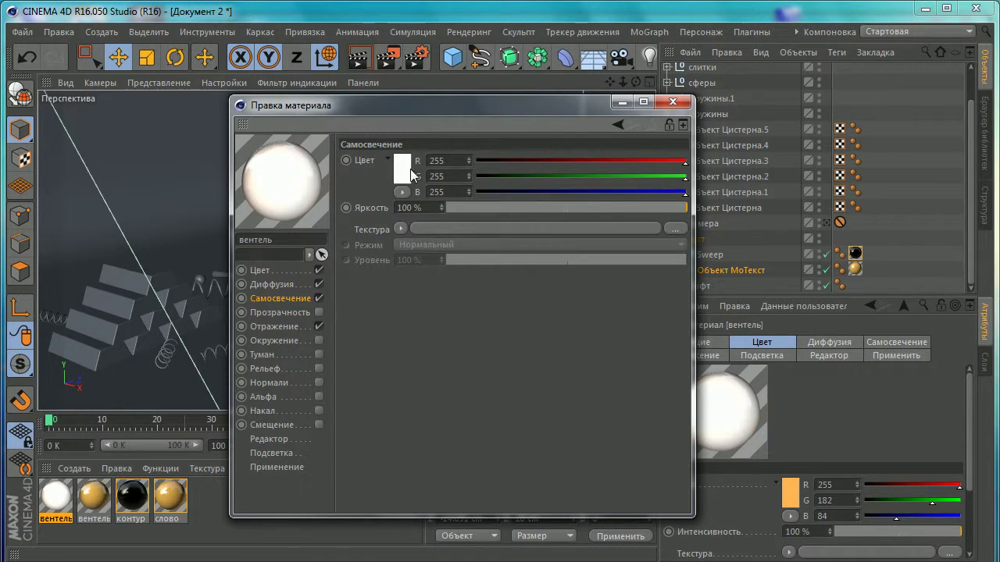
{"action": "double_click", "coordinate": [409, 207]}
{"action": "type", "text": "50"}
{"action": "key", "text": "Return"}
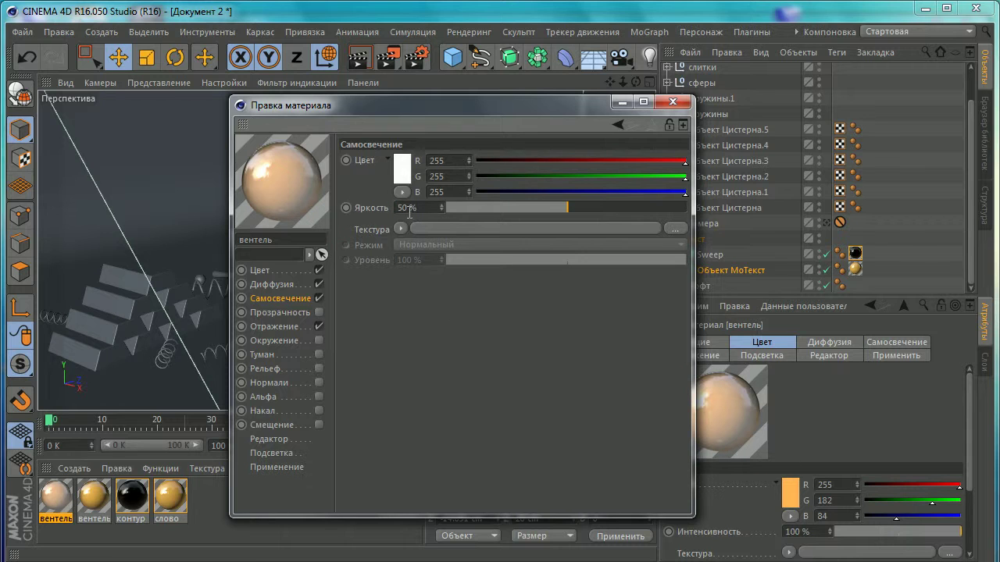
{"action": "left_click", "coordinate": [399, 167]}
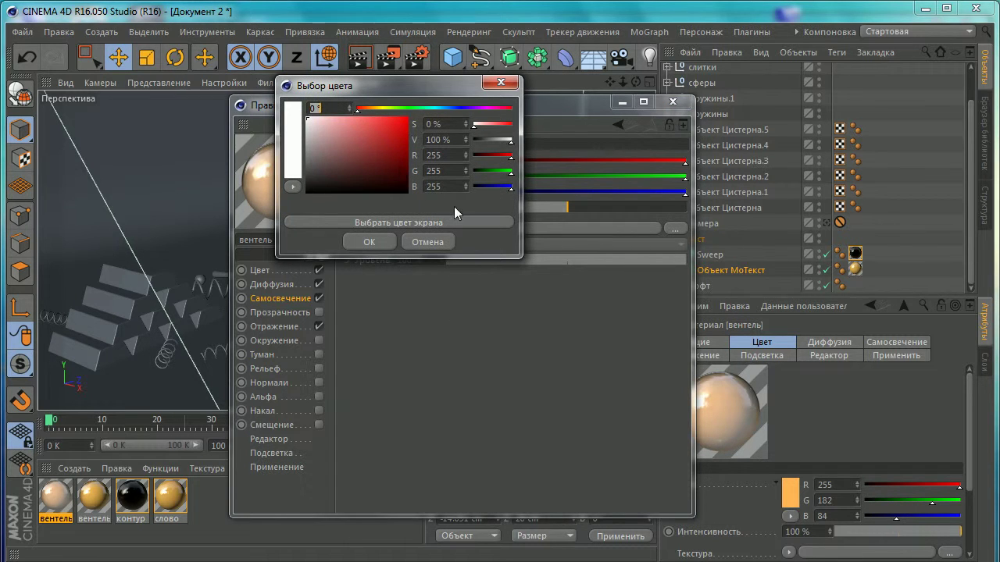
{"action": "left_click", "coordinate": [433, 239]}
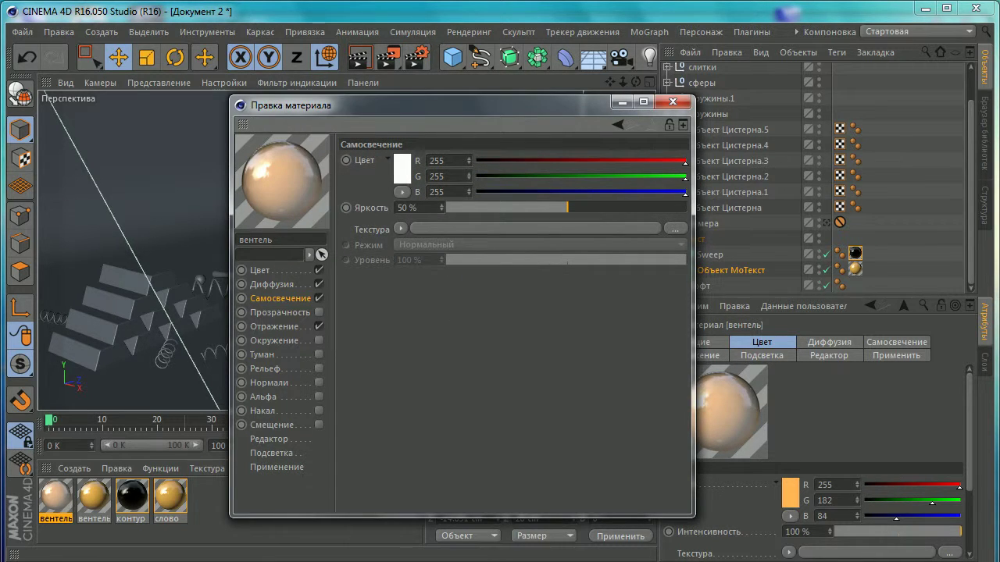
{"action": "left_click", "coordinate": [825, 455]}
Step: Set the luminance colour to orange, with R 244 and G 183
{"action": "left_click", "coordinate": [402, 168]}
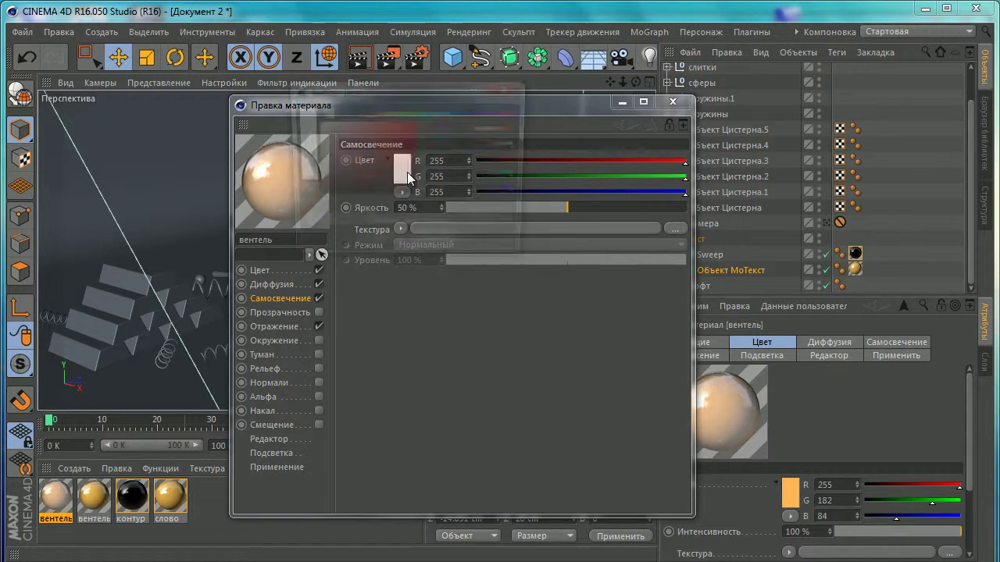
{"action": "left_click", "coordinate": [384, 113]}
{"action": "left_click_drag", "start_coordinate": [384, 111], "coordinate": [378, 123]}
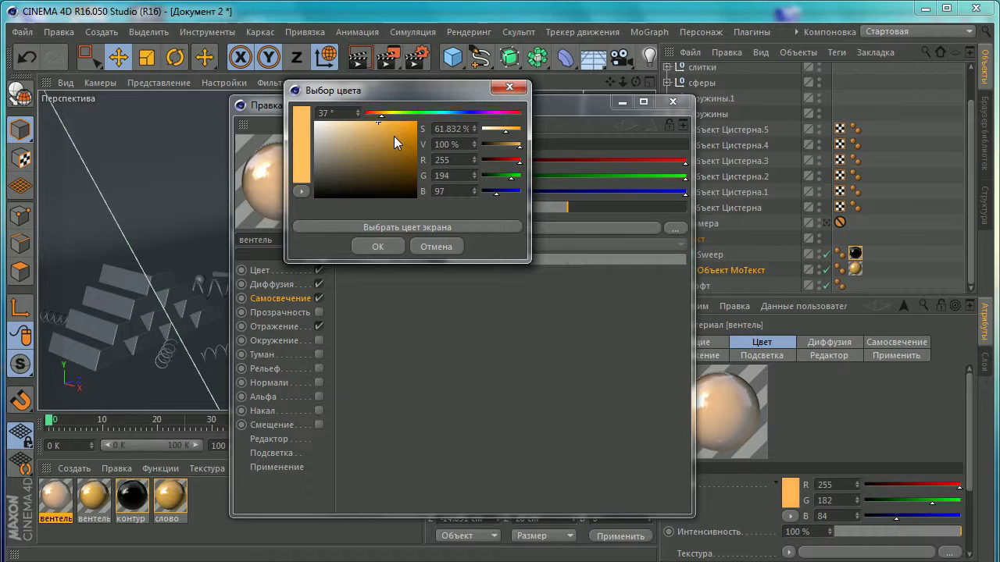
{"action": "double_click", "coordinate": [442, 160]}
{"action": "left_click", "coordinate": [436, 247]}
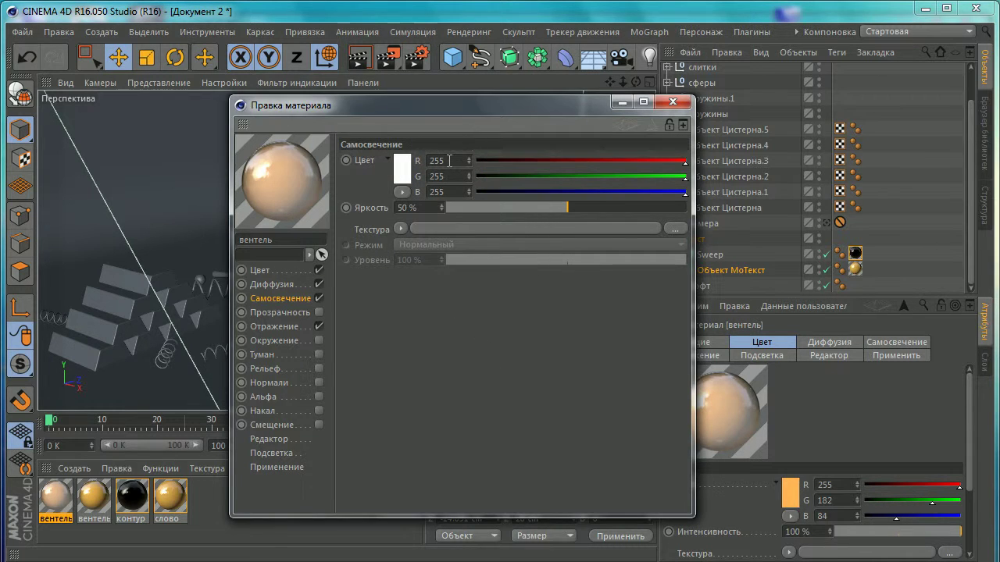
{"action": "double_click", "coordinate": [437, 160]}
{"action": "type", "text": "244"}
{"action": "double_click", "coordinate": [449, 176]}
{"action": "type", "text": "183"}
{"action": "left_click", "coordinate": [467, 305]}
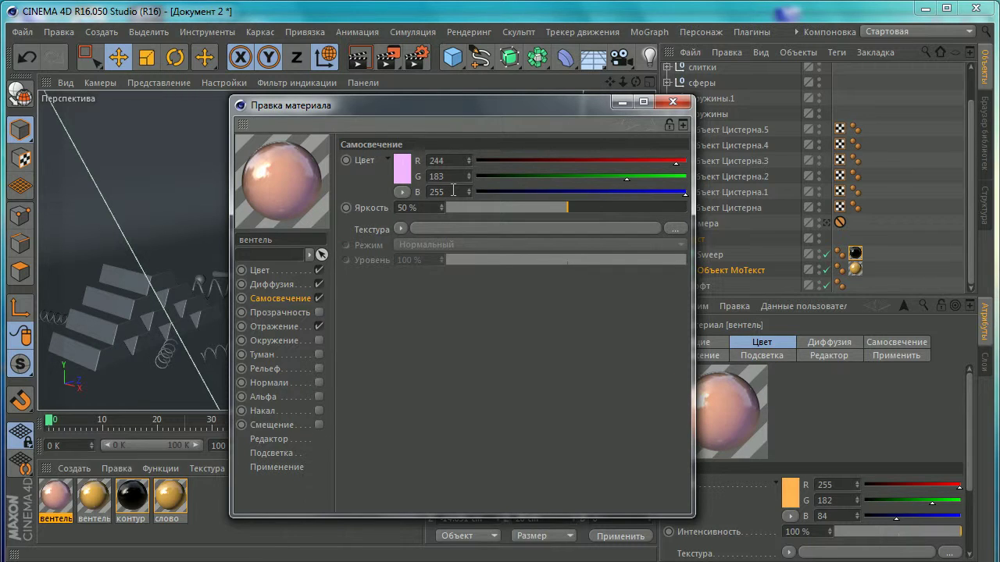
Step: Check the orange glow colour in the colour chooser, discarding a trial hue change
{"action": "left_click", "coordinate": [403, 170]}
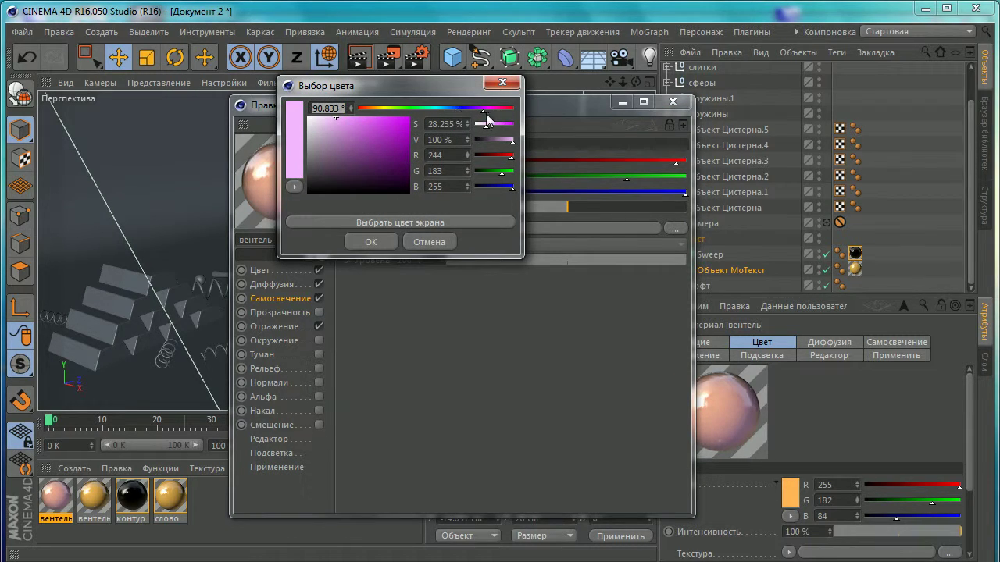
{"action": "left_click_drag", "start_coordinate": [485, 114], "coordinate": [374, 113]}
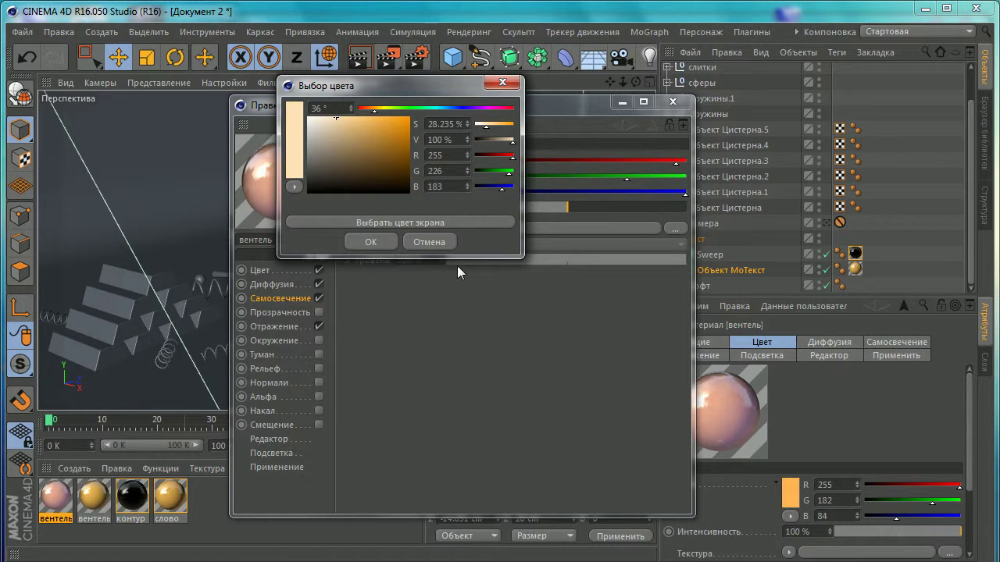
{"action": "left_click", "coordinate": [429, 241]}
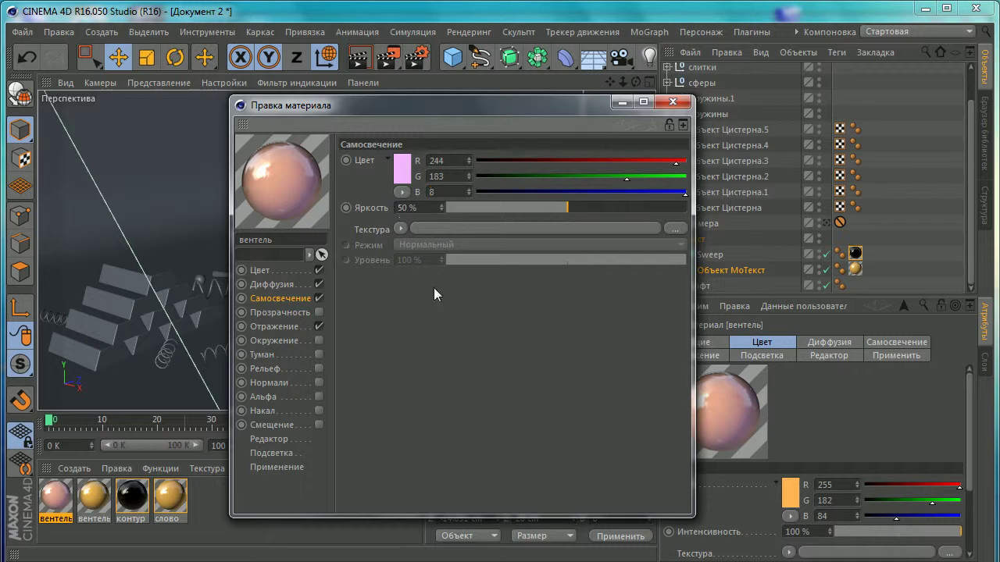
{"action": "left_click", "coordinate": [397, 183]}
{"action": "left_click", "coordinate": [406, 241]}
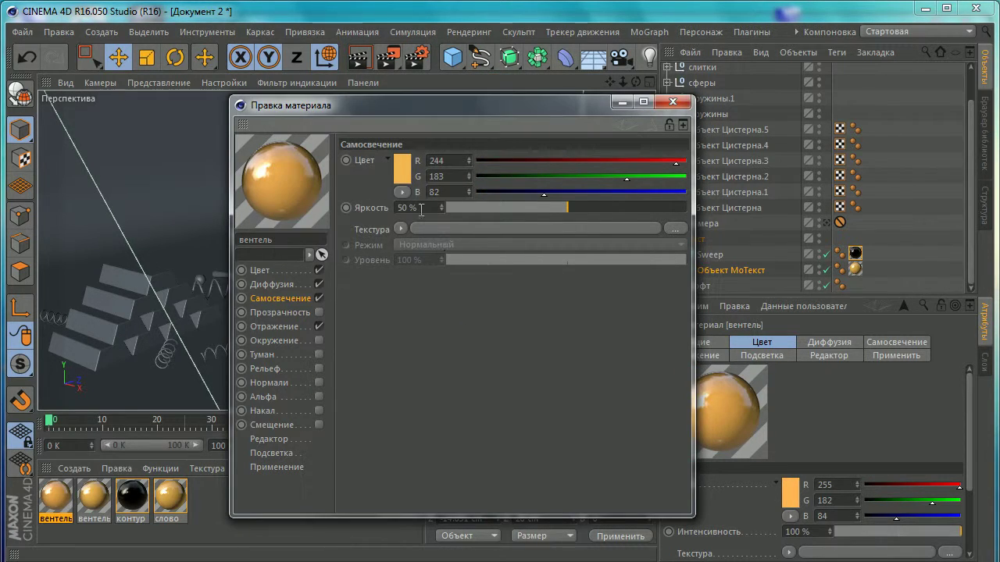
Step: In Reflectance, set the вентель material's Слой 1 roughness to 10%
{"action": "left_click", "coordinate": [287, 327]}
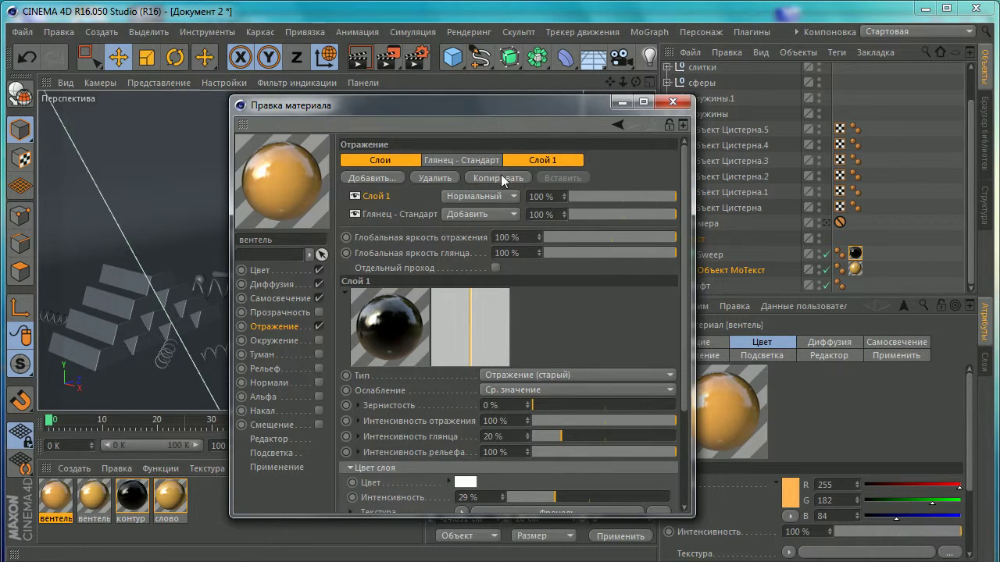
{"action": "left_click", "coordinate": [386, 160]}
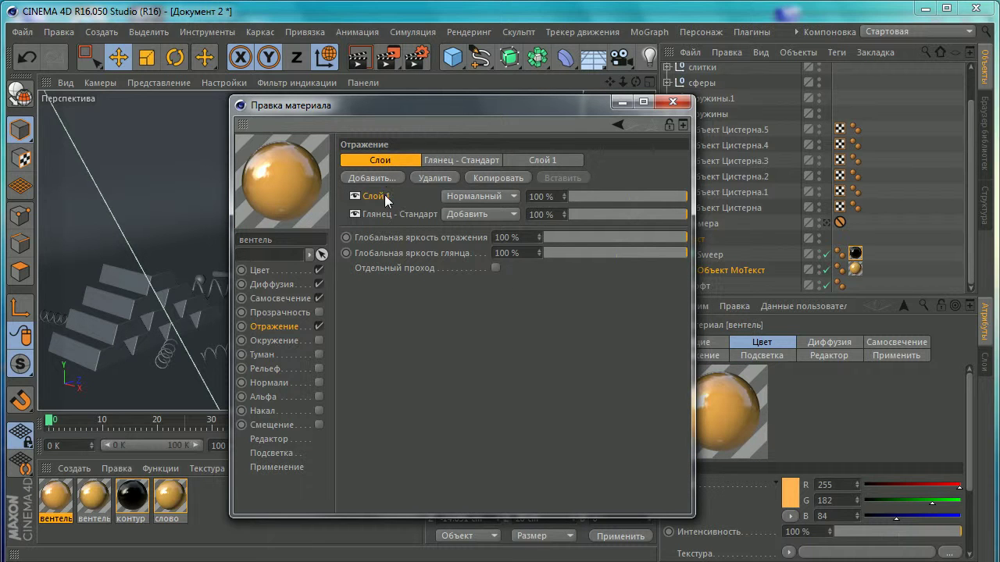
{"action": "left_click", "coordinate": [516, 159]}
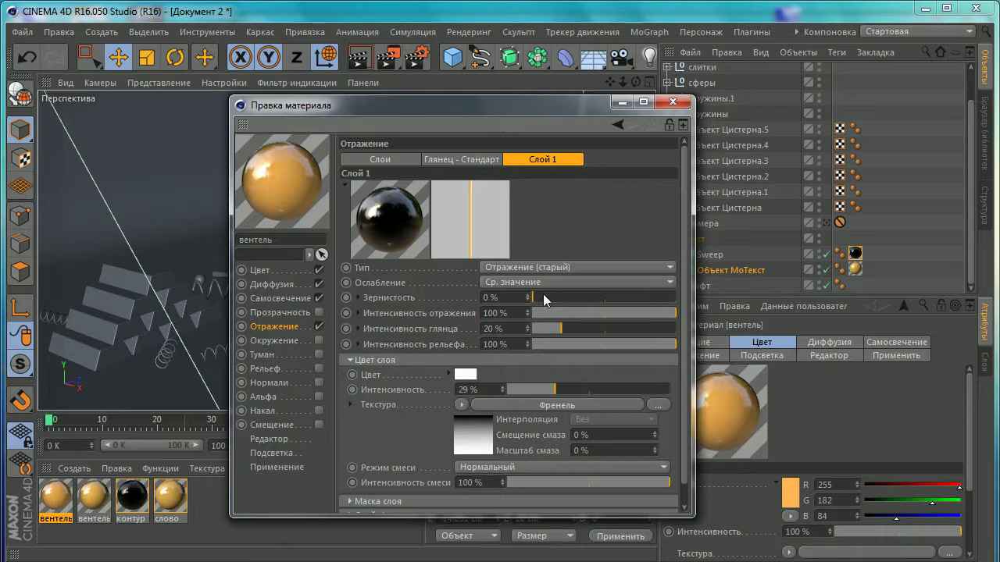
{"action": "double_click", "coordinate": [500, 298]}
{"action": "type", "text": "10"}
{"action": "key", "text": "Return"}
{"action": "scroll", "coordinate": [682, 272], "scroll_direction": "down", "scroll_amount": 1}
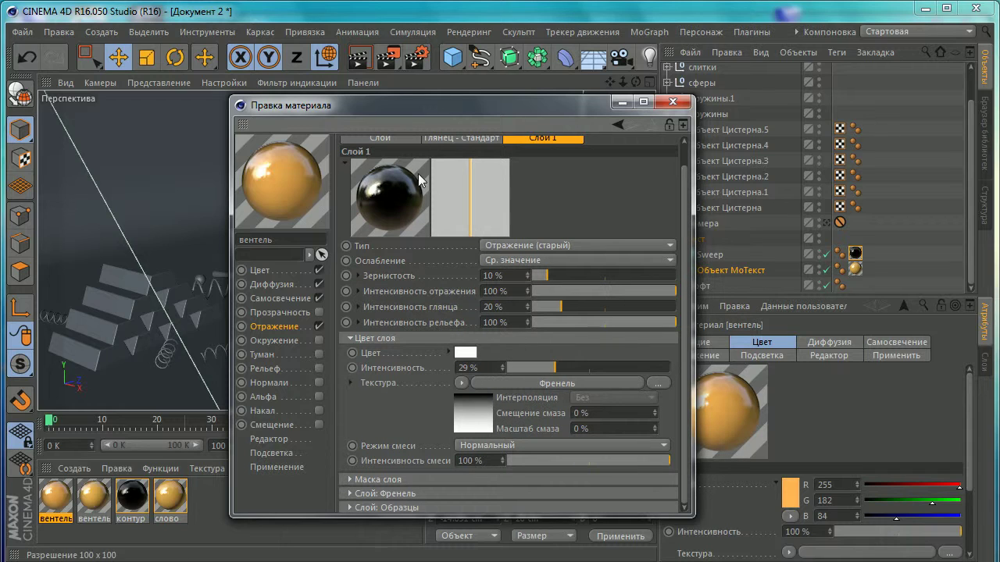
{"action": "scroll", "coordinate": [605, 217], "scroll_direction": "up", "scroll_amount": 1}
{"action": "left_click", "coordinate": [381, 160]}
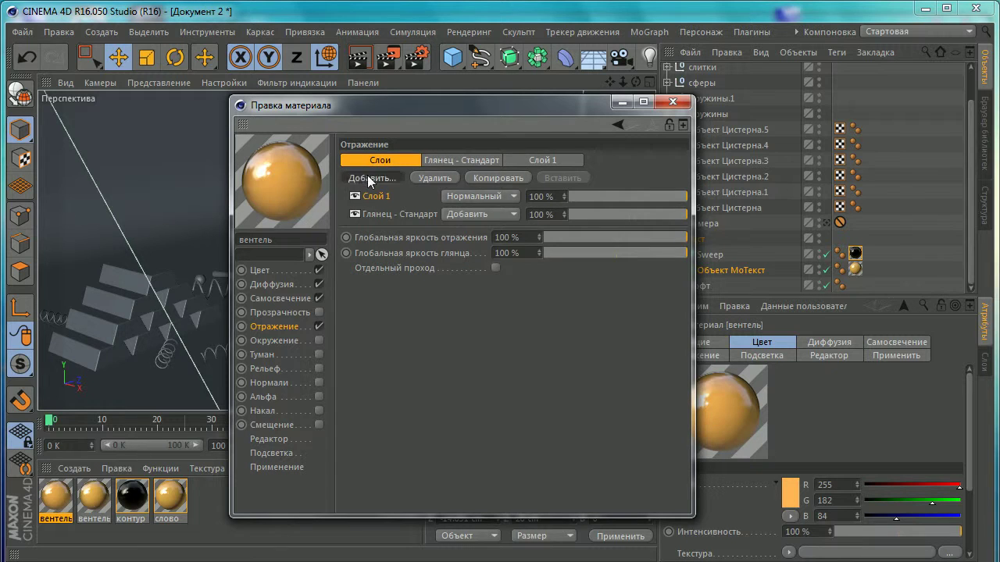
Step: Add a GGX reflection layer (Слой 2) to the вентель material
{"action": "left_click", "coordinate": [369, 177]}
{"action": "left_click", "coordinate": [377, 176]}
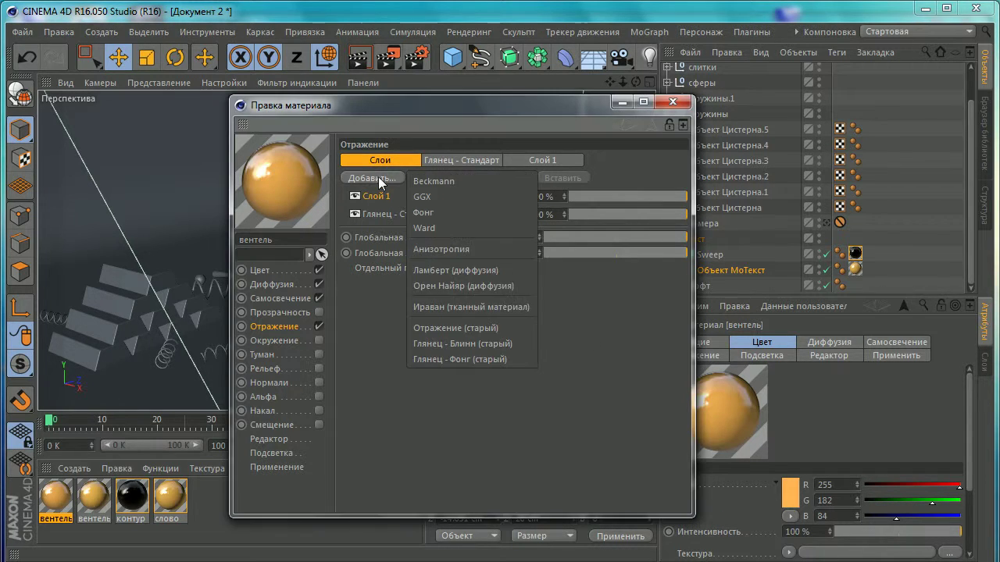
{"action": "left_click", "coordinate": [416, 199]}
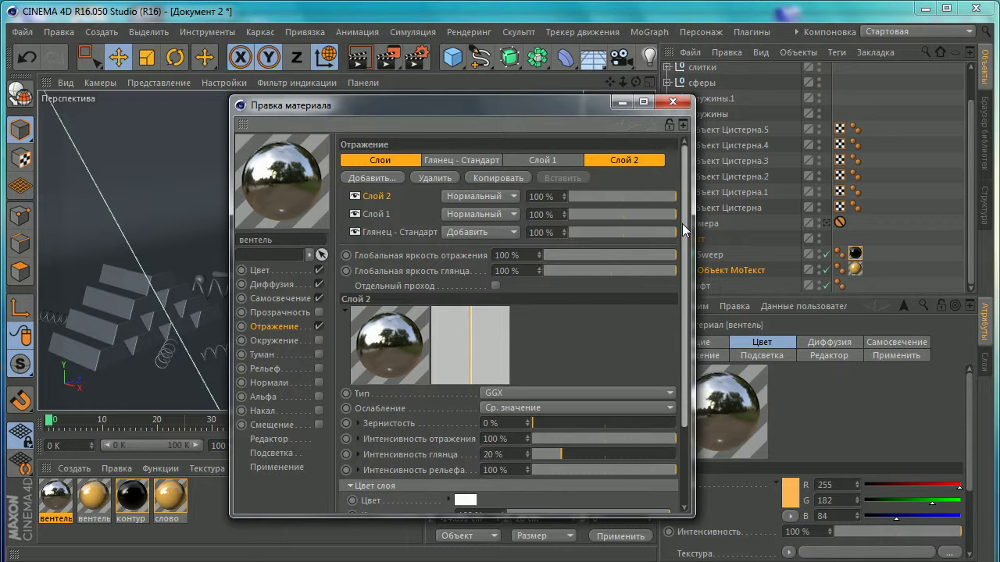
{"action": "left_click_drag", "start_coordinate": [683, 224], "coordinate": [683, 281]}
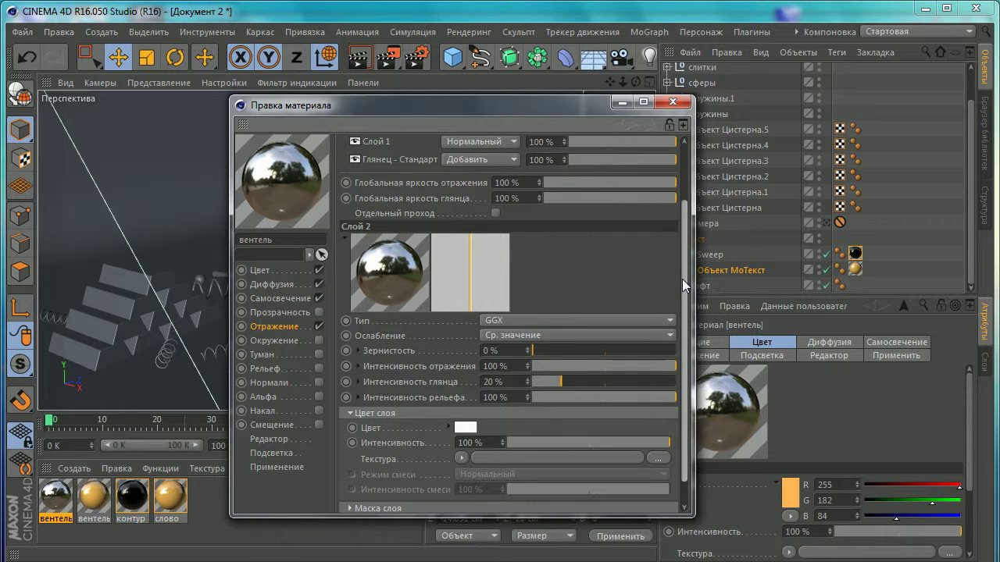
{"action": "scroll", "coordinate": [682, 275], "scroll_direction": "down", "scroll_amount": 2}
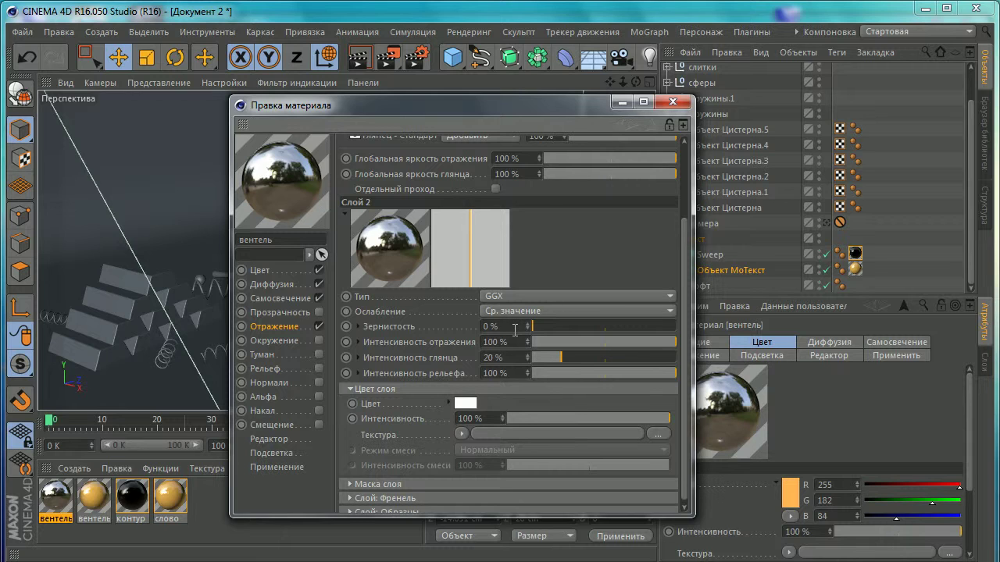
Step: Set Слой 2 roughness to 11% and layer colour brightness to 70%
{"action": "double_click", "coordinate": [499, 327]}
{"action": "type", "text": "11"}
{"action": "key", "text": "Return"}
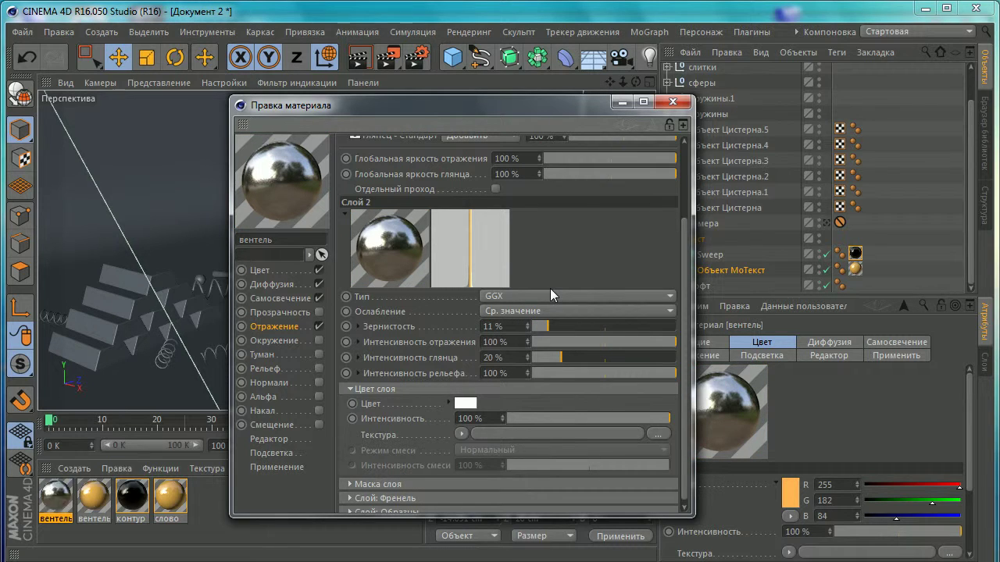
{"action": "left_click_drag", "start_coordinate": [686, 310], "coordinate": [686, 313]}
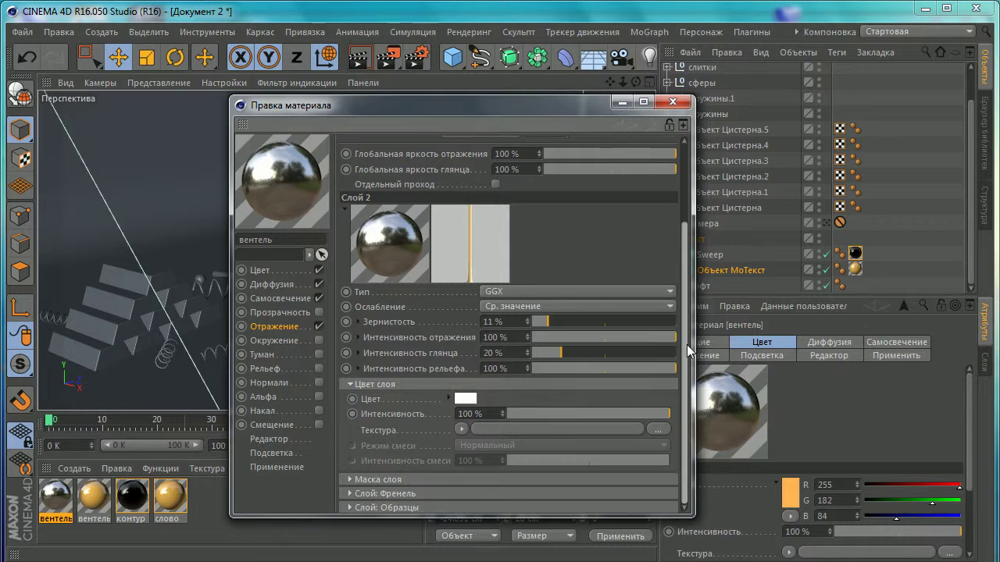
{"action": "left_click", "coordinate": [612, 412]}
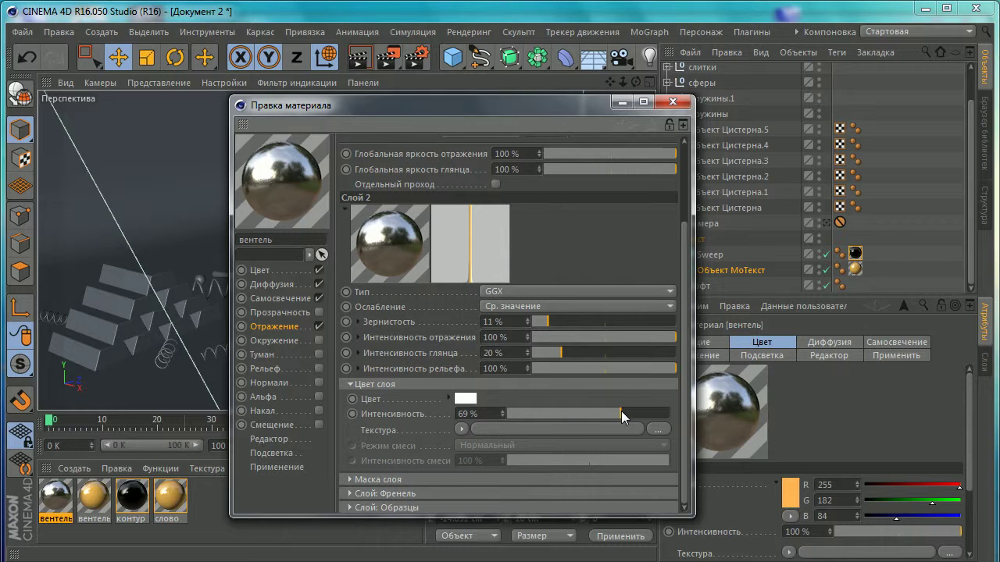
{"action": "left_click_drag", "start_coordinate": [621, 411], "coordinate": [621, 411]}
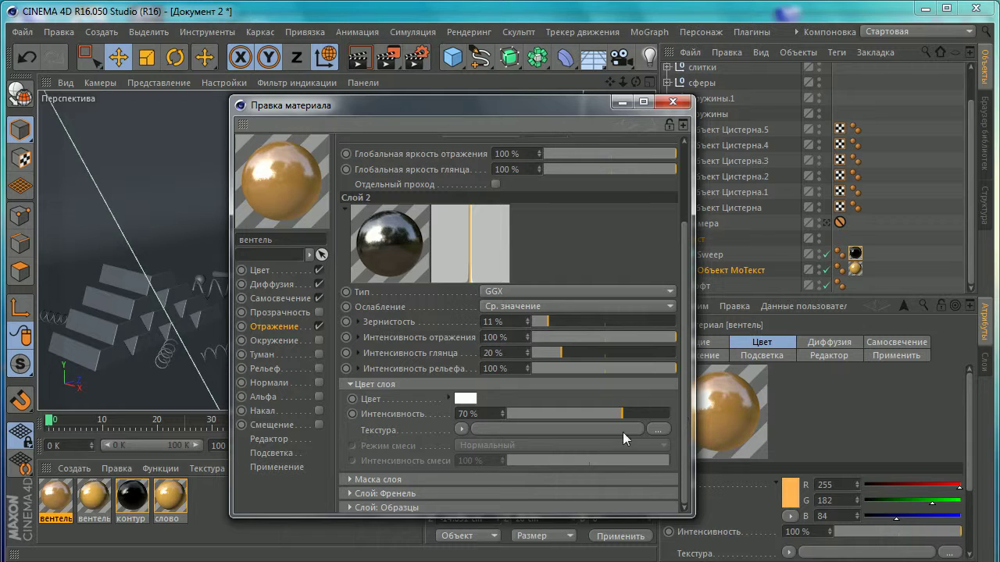
Step: Load the 4320 × 2880 gold image from Золото as Слой 2's bump texture
{"action": "left_click", "coordinate": [358, 369]}
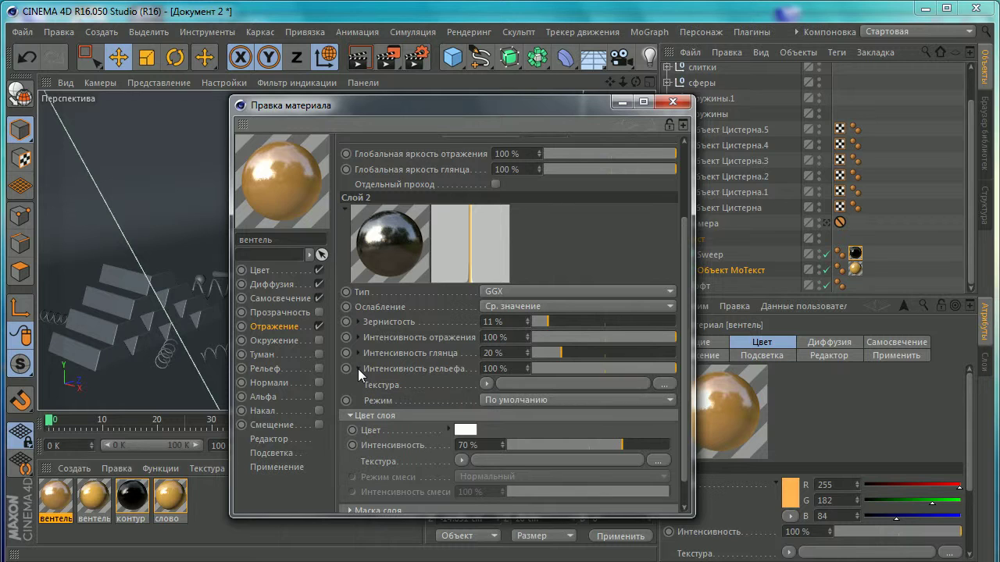
{"action": "scroll", "coordinate": [496, 421], "scroll_direction": "down", "scroll_amount": 1}
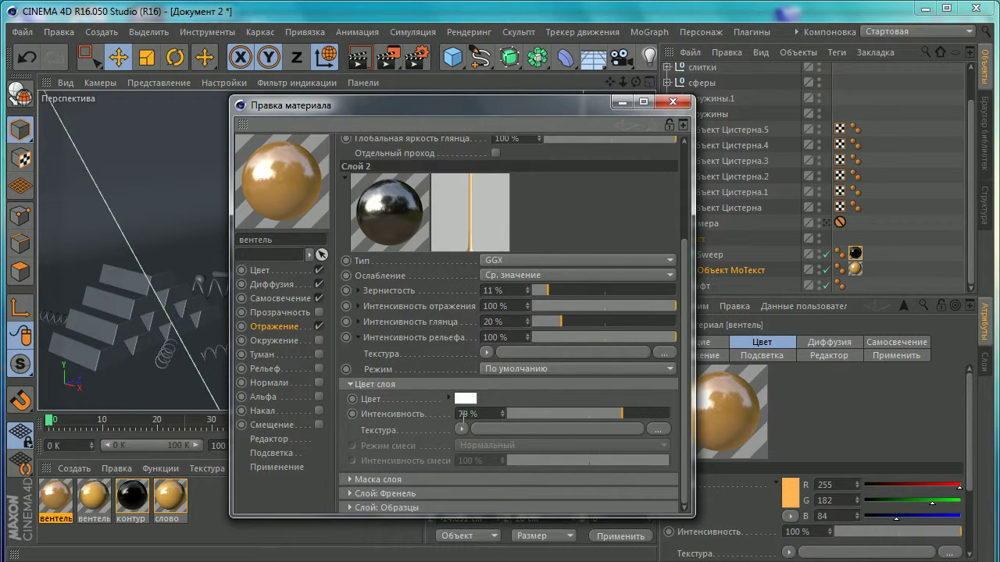
{"action": "left_click", "coordinate": [528, 353]}
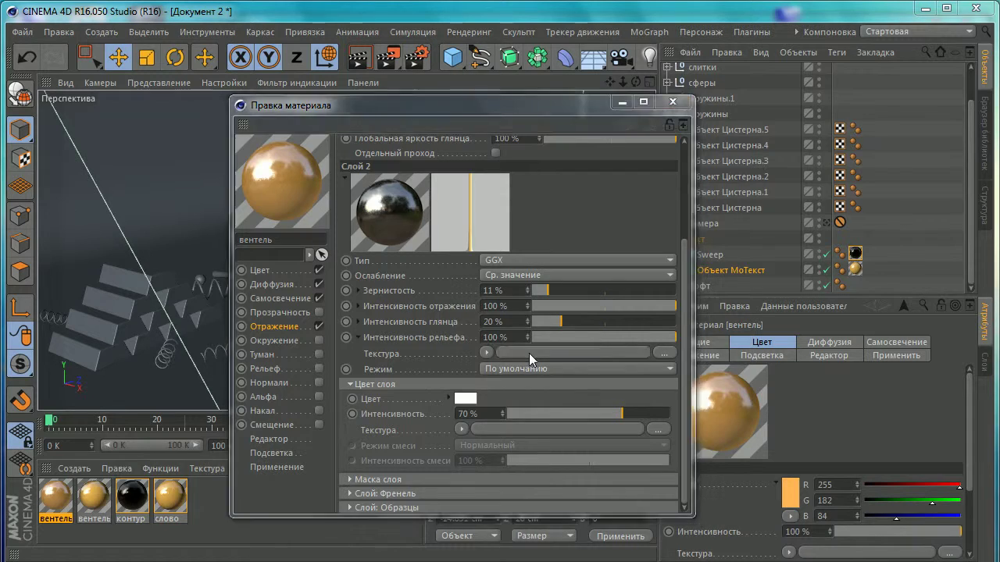
{"action": "left_click", "coordinate": [333, 201]}
{"action": "left_click", "coordinate": [607, 541]}
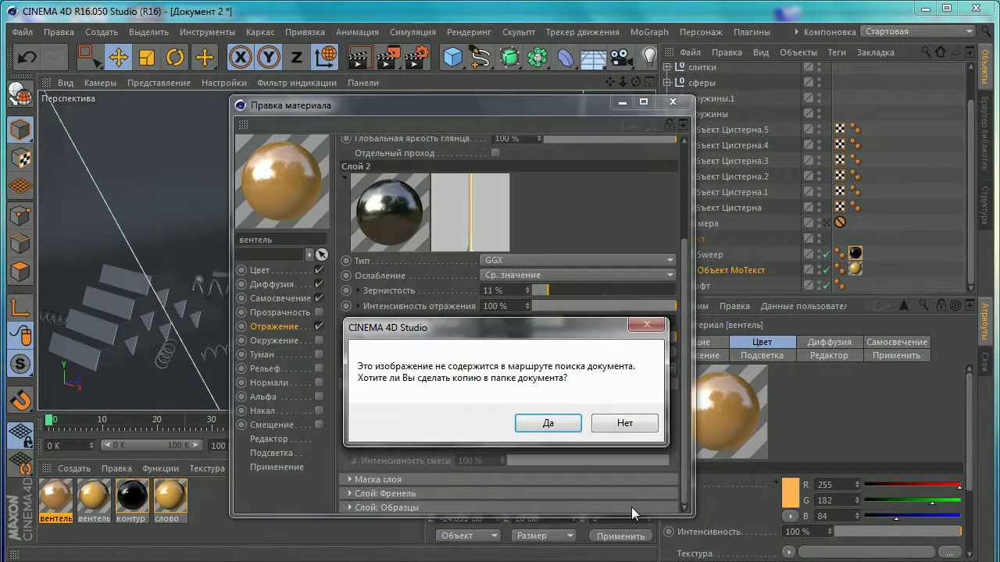
{"action": "left_click", "coordinate": [645, 423]}
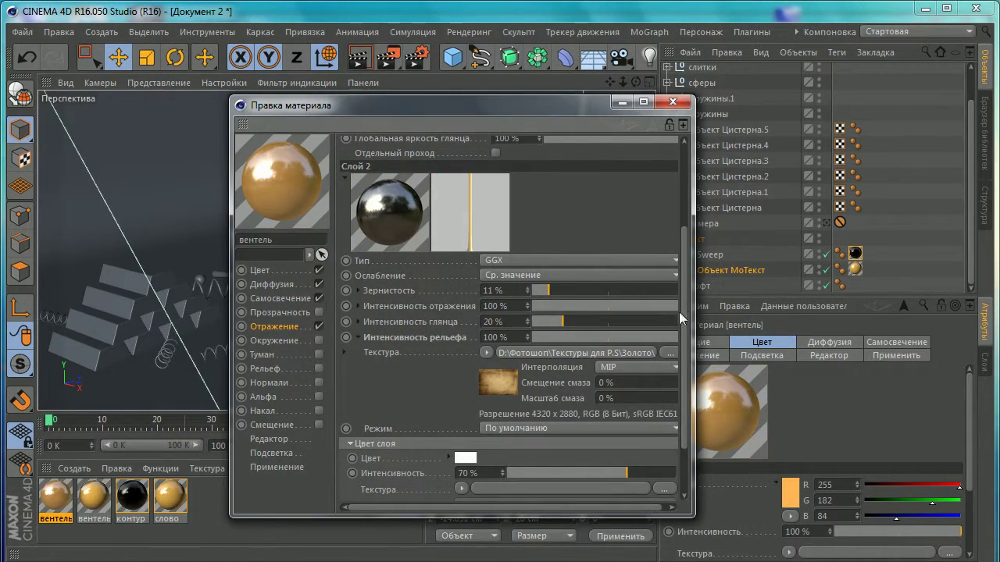
{"action": "scroll", "coordinate": [673, 418], "scroll_direction": "down", "scroll_amount": 2}
Step: Set Слой 2's layer mask to a Noise shader of type Пузырчатая турбулентность
{"action": "left_click", "coordinate": [381, 469]}
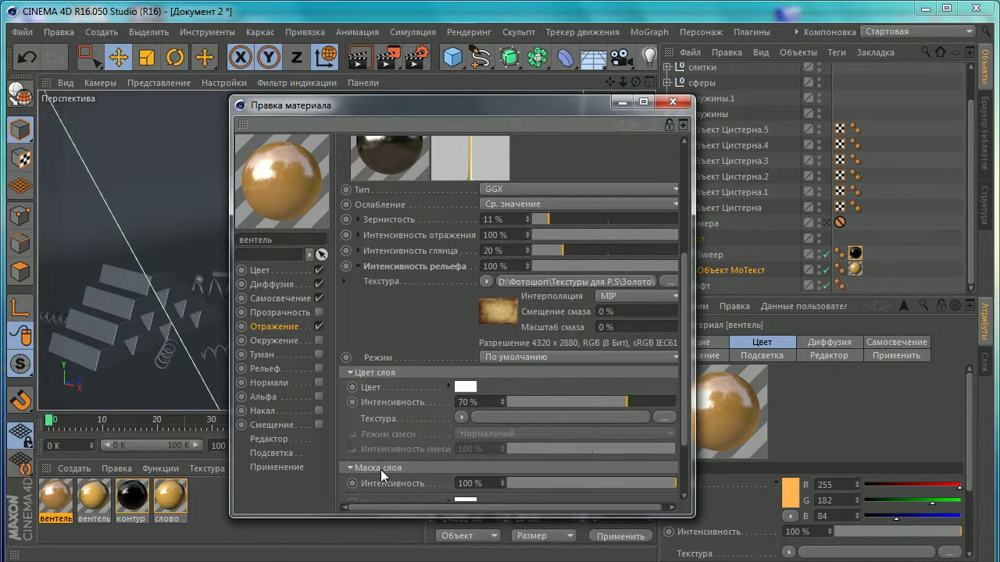
{"action": "scroll", "coordinate": [433, 452], "scroll_direction": "down", "scroll_amount": 2}
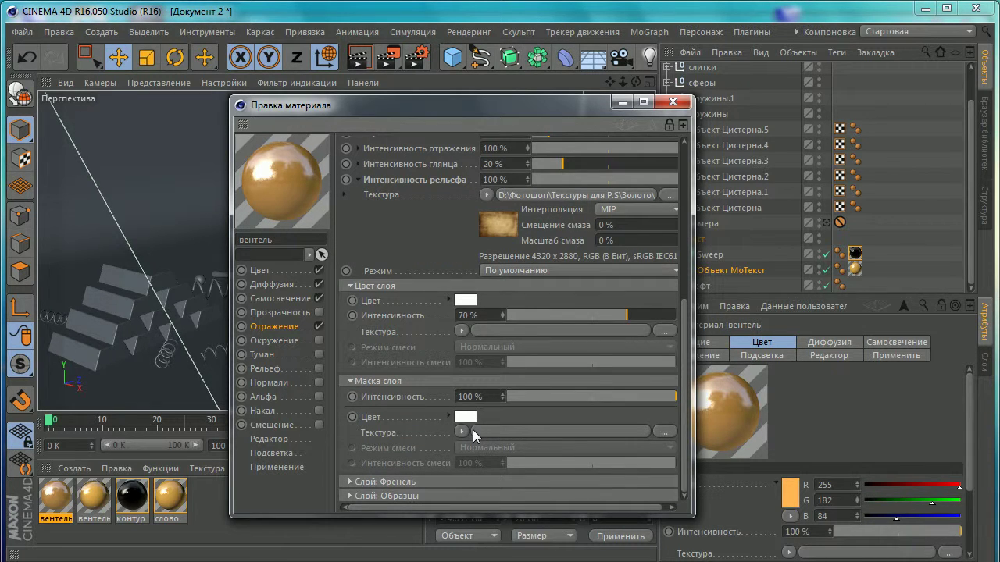
{"action": "left_click", "coordinate": [464, 431]}
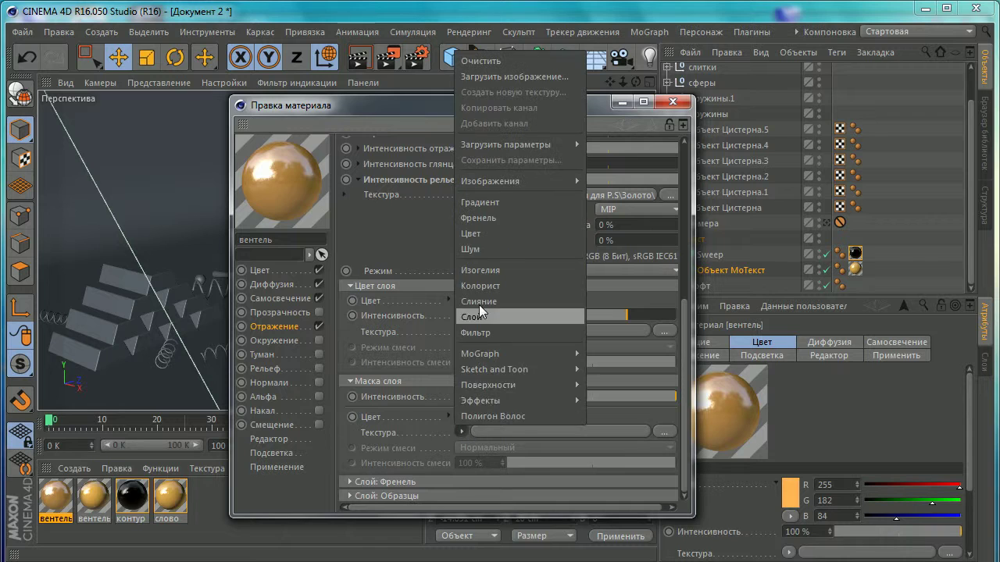
{"action": "left_click", "coordinate": [474, 246]}
{"action": "left_click", "coordinate": [535, 433]}
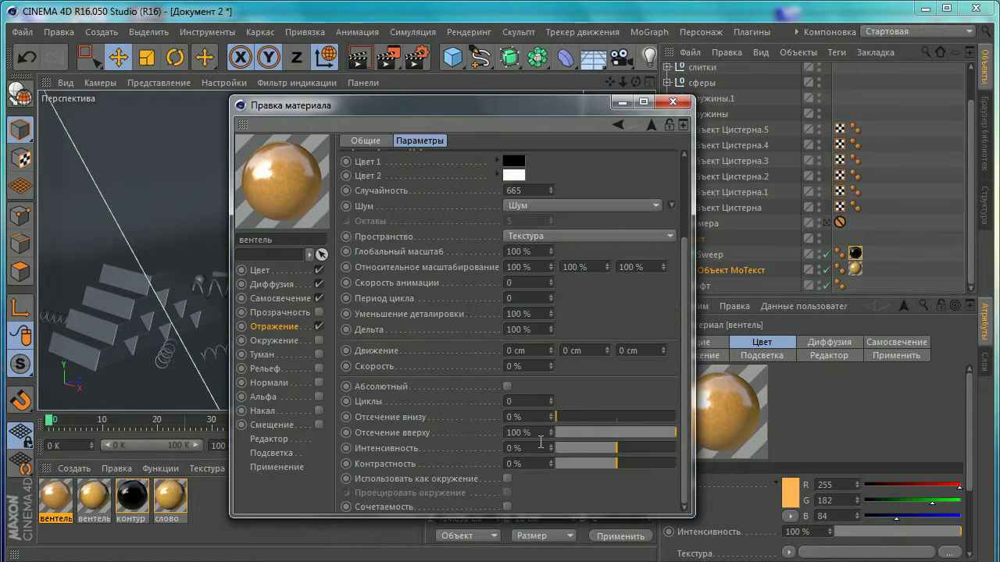
{"action": "left_click", "coordinate": [673, 208]}
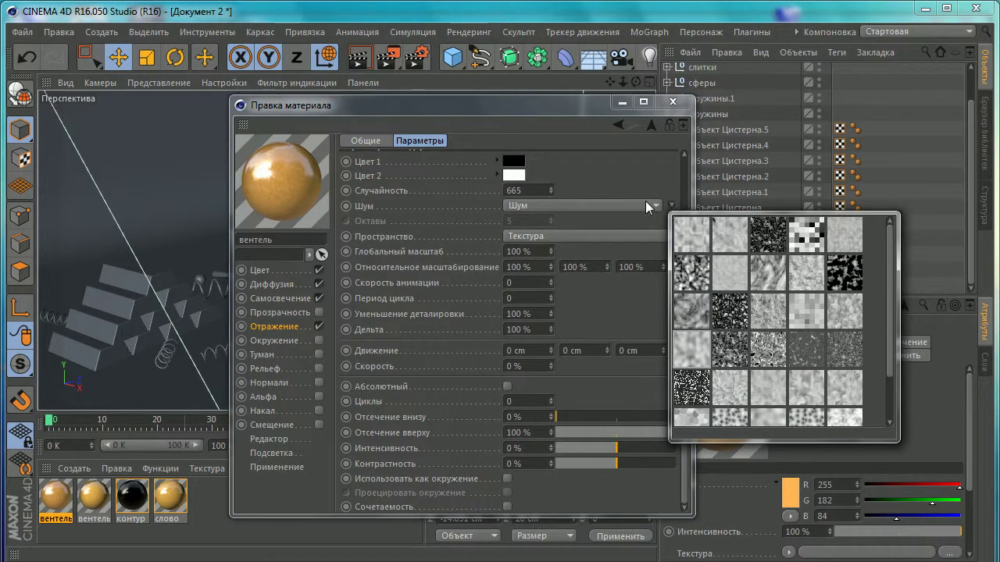
{"action": "left_click", "coordinate": [645, 201]}
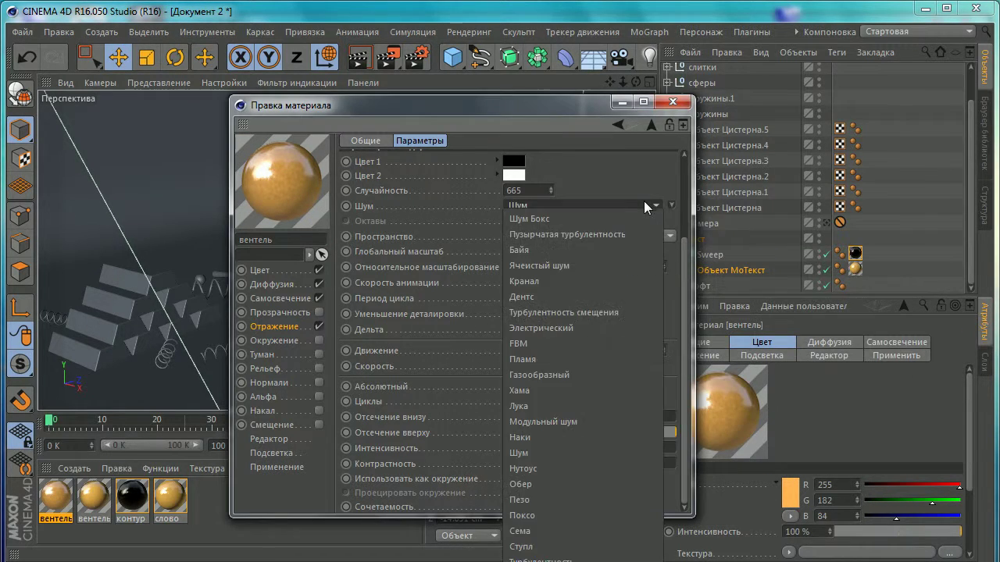
{"action": "left_click", "coordinate": [586, 233]}
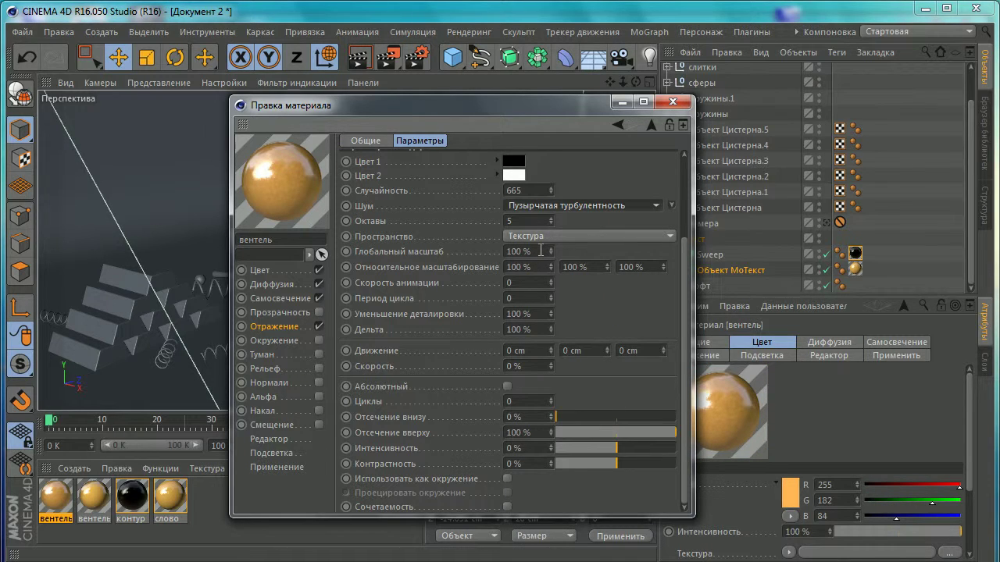
Step: Give the mask noise 42% global scale and 17% low clip
{"action": "left_click_drag", "start_coordinate": [541, 250], "coordinate": [442, 253]}
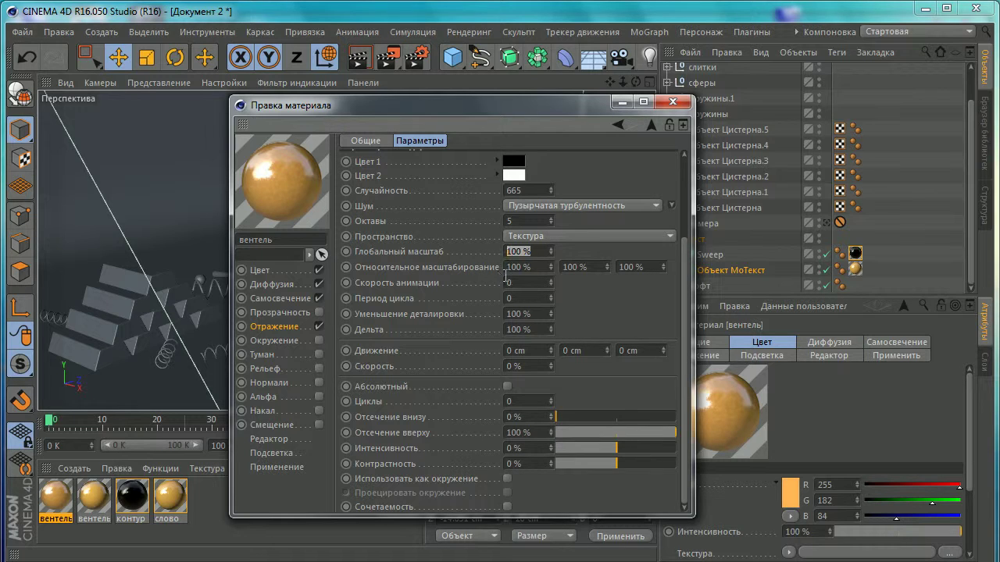
{"action": "type", "text": "4"}
{"action": "key", "text": "Return"}
{"action": "left_click_drag", "start_coordinate": [552, 251], "coordinate": [552, 238]}
{"action": "left_click_drag", "start_coordinate": [550, 414], "coordinate": [576, 414]}
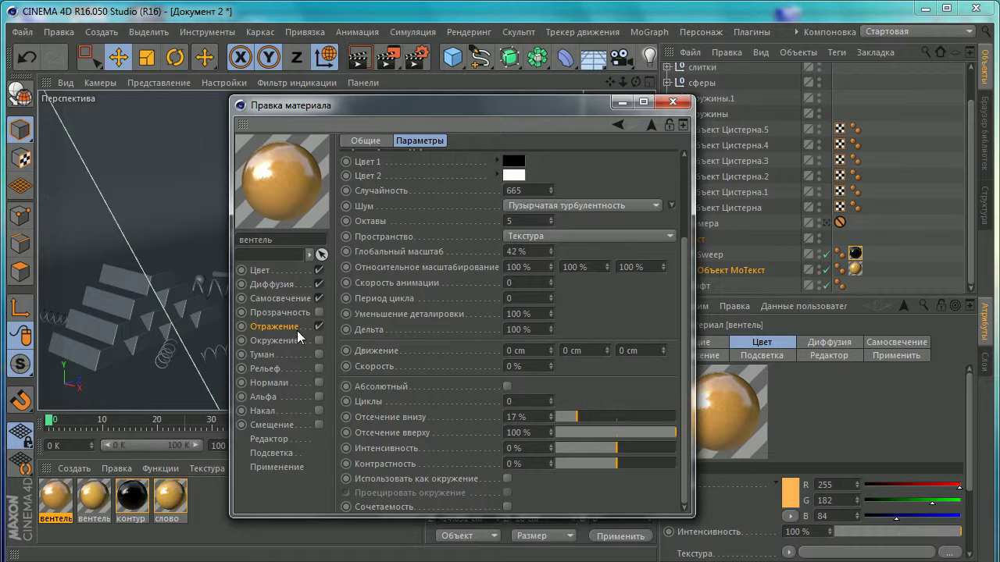
Step: Return to the reflection layer settings and close the material editor
{"action": "scroll", "coordinate": [686, 307], "scroll_direction": "up", "scroll_amount": 2}
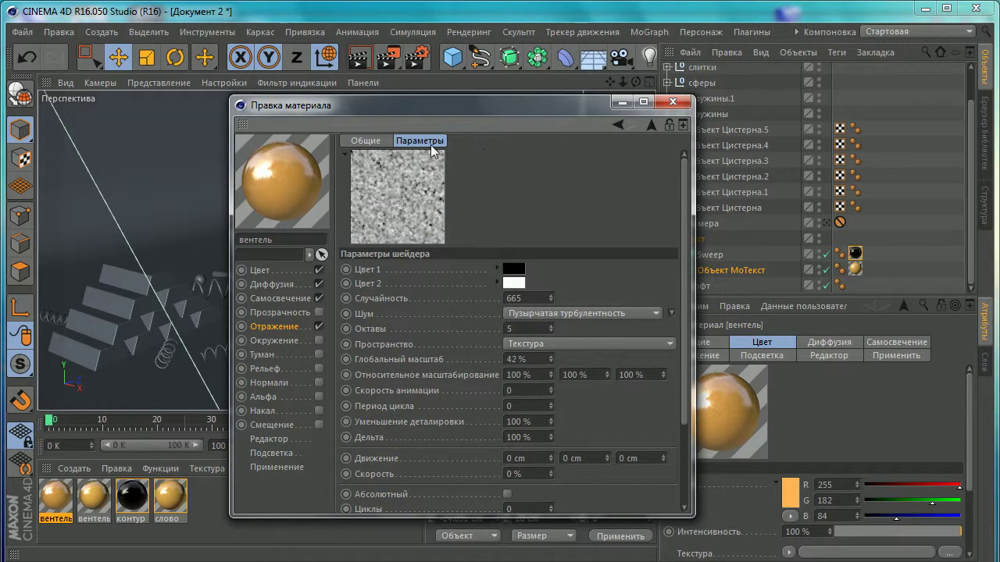
{"action": "left_click", "coordinate": [365, 140]}
{"action": "left_click", "coordinate": [308, 327]}
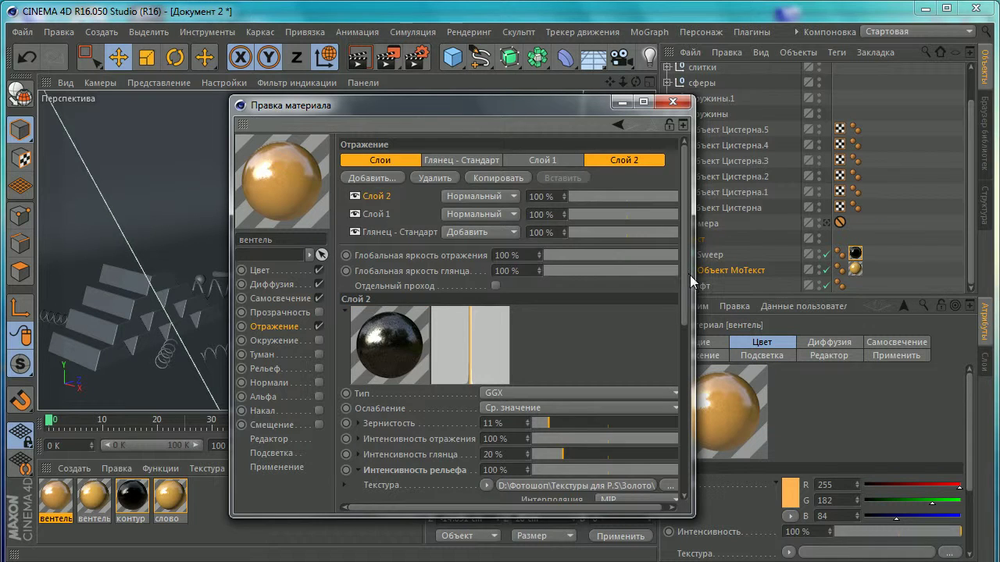
{"action": "scroll", "coordinate": [671, 391], "scroll_direction": "down", "scroll_amount": 3}
{"action": "scroll", "coordinate": [672, 435], "scroll_direction": "down", "scroll_amount": 3}
{"action": "scroll", "coordinate": [672, 443], "scroll_direction": "down", "scroll_amount": 1}
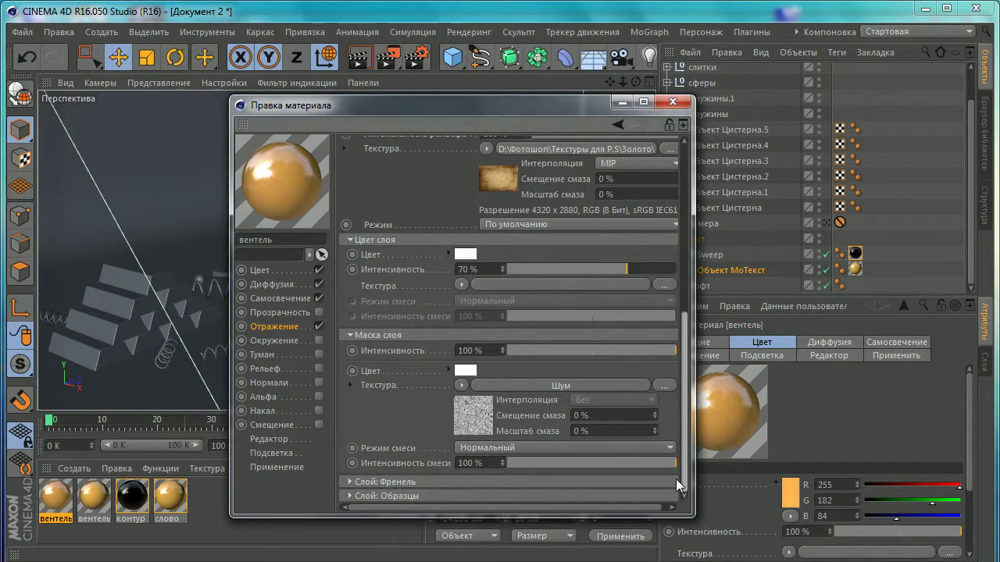
{"action": "scroll", "coordinate": [675, 478], "scroll_direction": "up", "scroll_amount": 7}
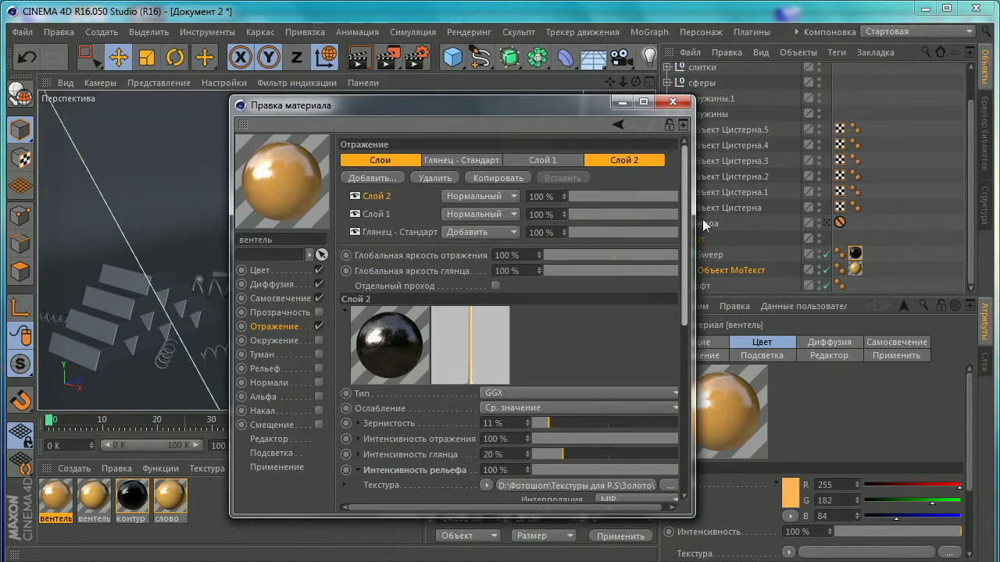
{"action": "left_click", "coordinate": [672, 102]}
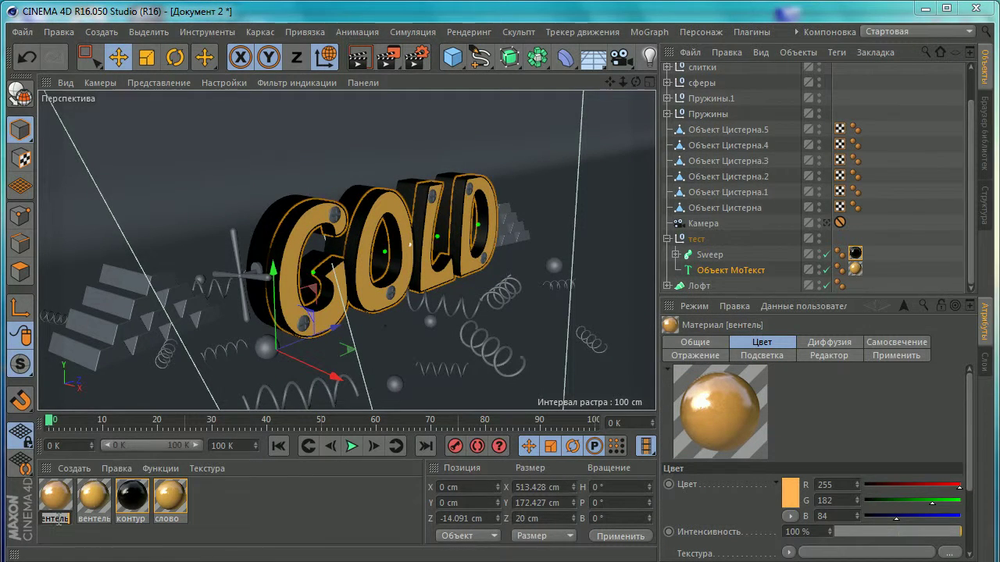
Step: Rename the first material to слитки
{"action": "type", "text": "слитки"}
{"action": "key", "text": "Return"}
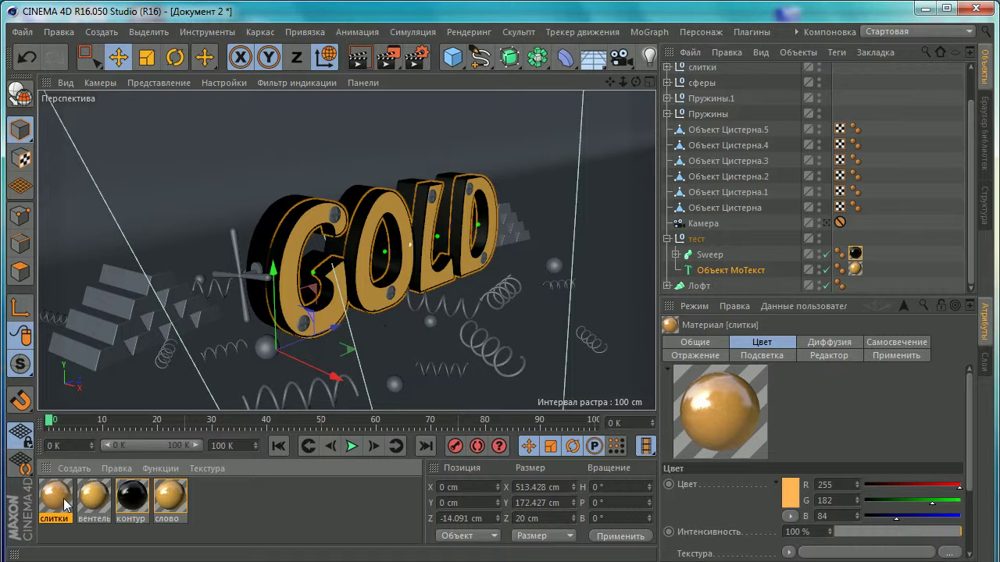
{"action": "left_click_drag", "start_coordinate": [66, 504], "coordinate": [740, 50]}
{"action": "scroll", "coordinate": [868, 138], "scroll_direction": "up", "scroll_amount": 2}
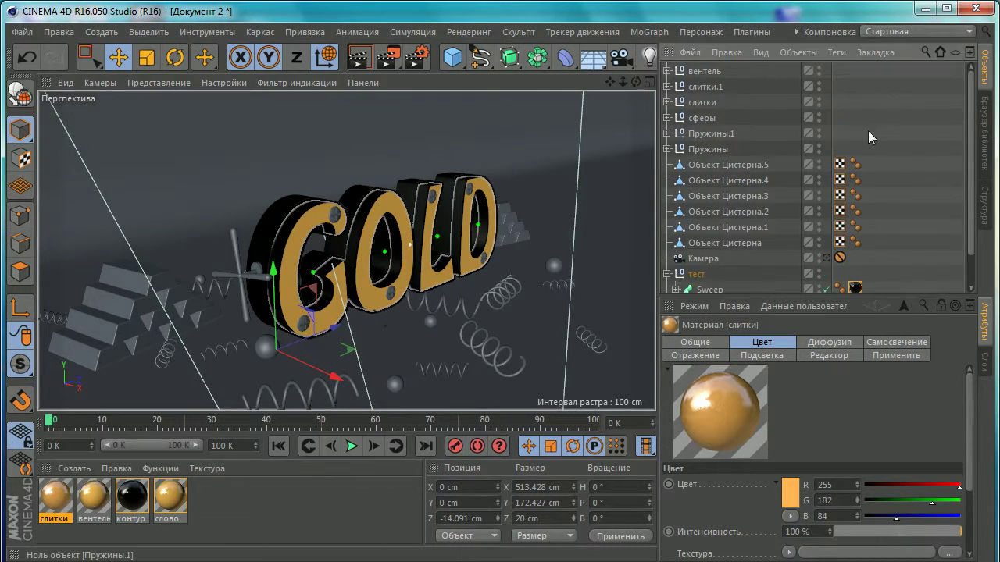
{"action": "left_click", "coordinate": [699, 71]}
{"action": "left_click_drag", "start_coordinate": [94, 498], "coordinate": [703, 72]}
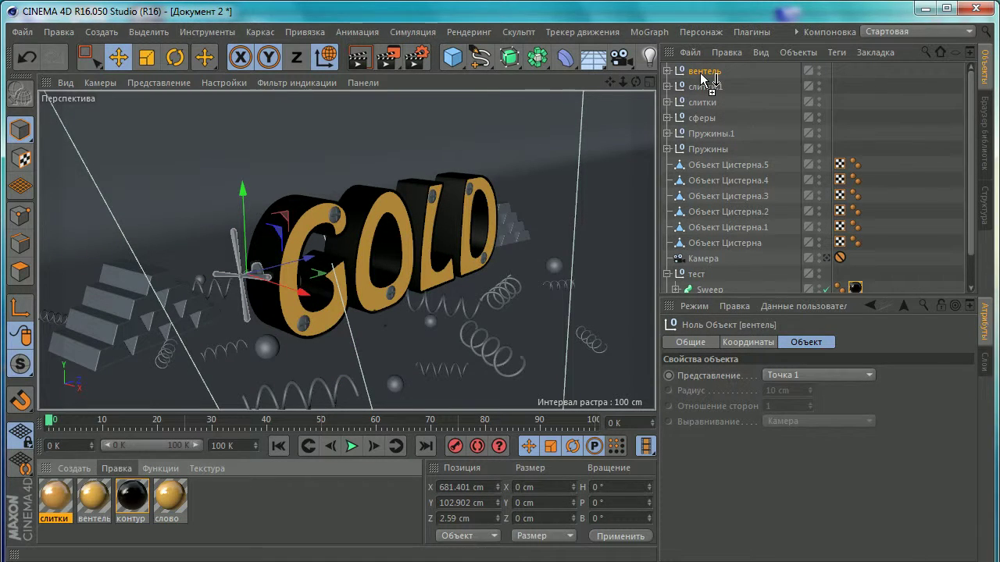
Step: Apply the вентель material to Объект Капсула and Объект Капсула.1
{"action": "left_click_drag", "start_coordinate": [705, 74], "coordinate": [717, 96]}
{"action": "left_click", "coordinate": [716, 94]}
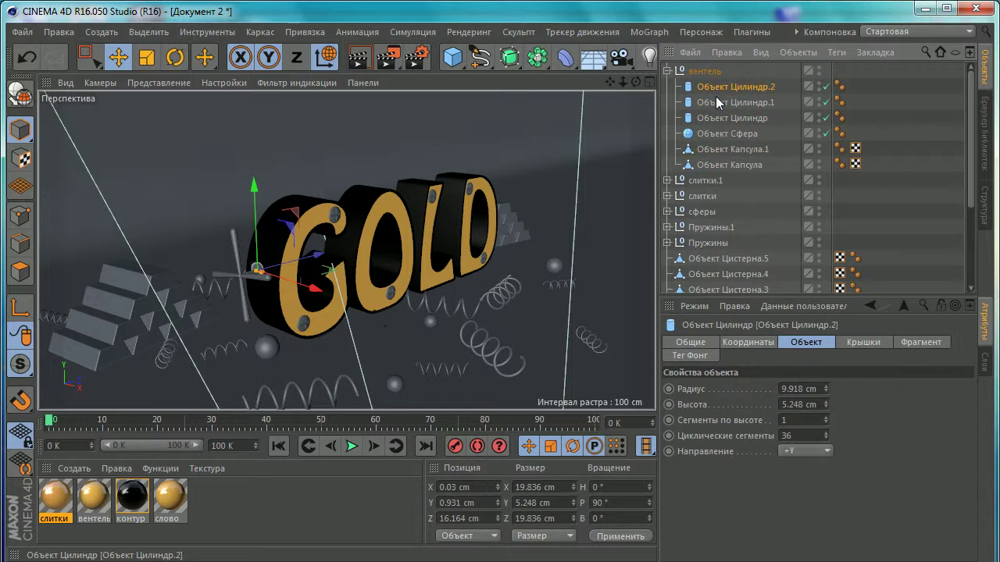
{"action": "left_click", "coordinate": [733, 149]}
{"action": "left_click", "coordinate": [729, 165], "text": "ctrl"}
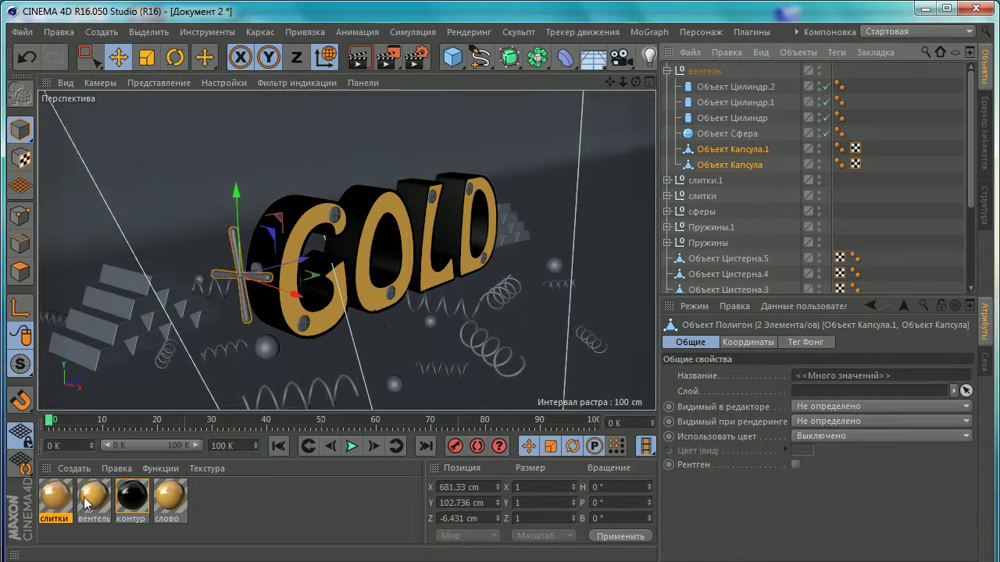
{"action": "left_click_drag", "start_coordinate": [94, 503], "coordinate": [869, 165]}
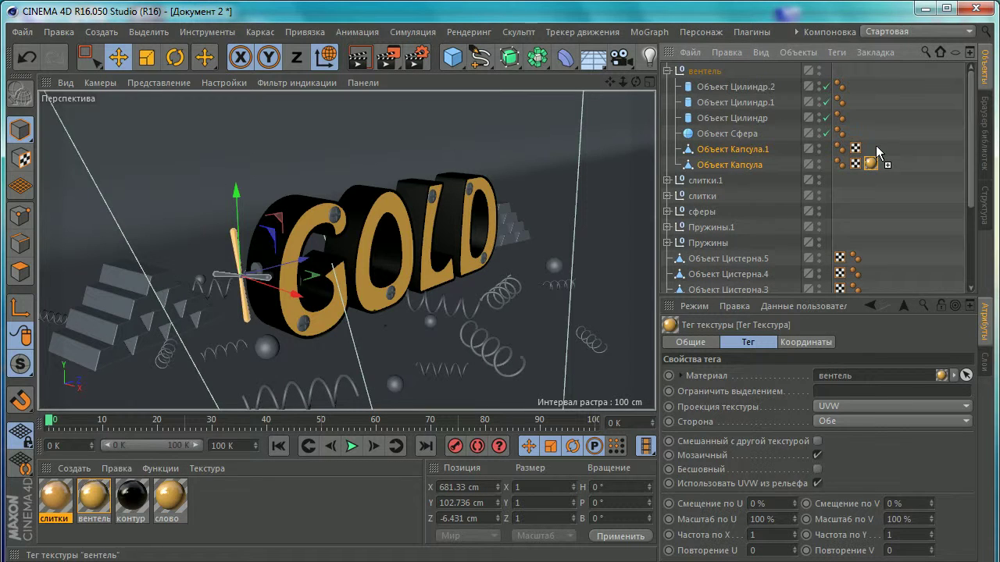
{"action": "left_click_drag", "start_coordinate": [870, 163], "coordinate": [870, 149], "text": "ctrl"}
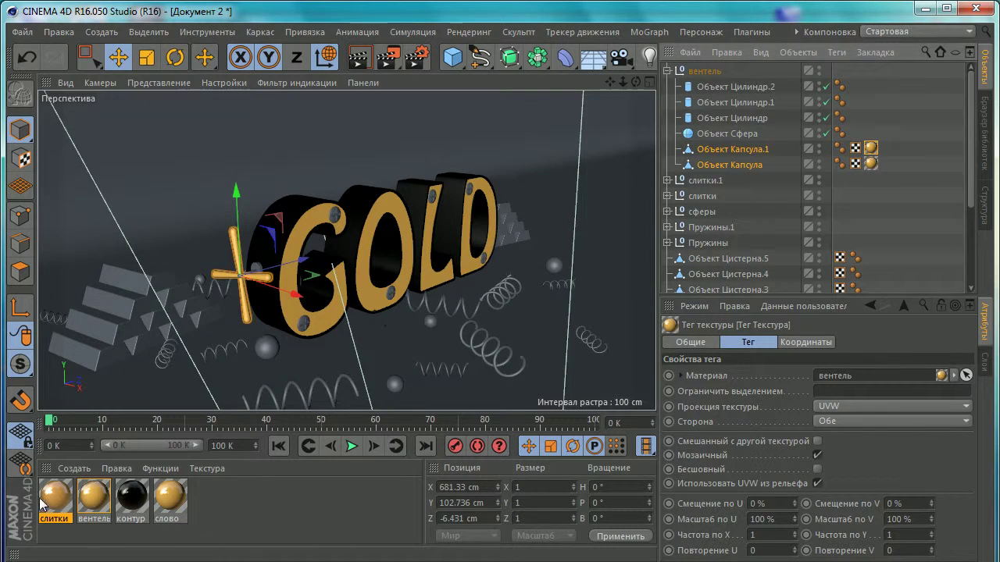
Step: Apply the слитки material to the слитки.1 and слитки groups
{"action": "left_click_drag", "start_coordinate": [54, 500], "coordinate": [726, 182]}
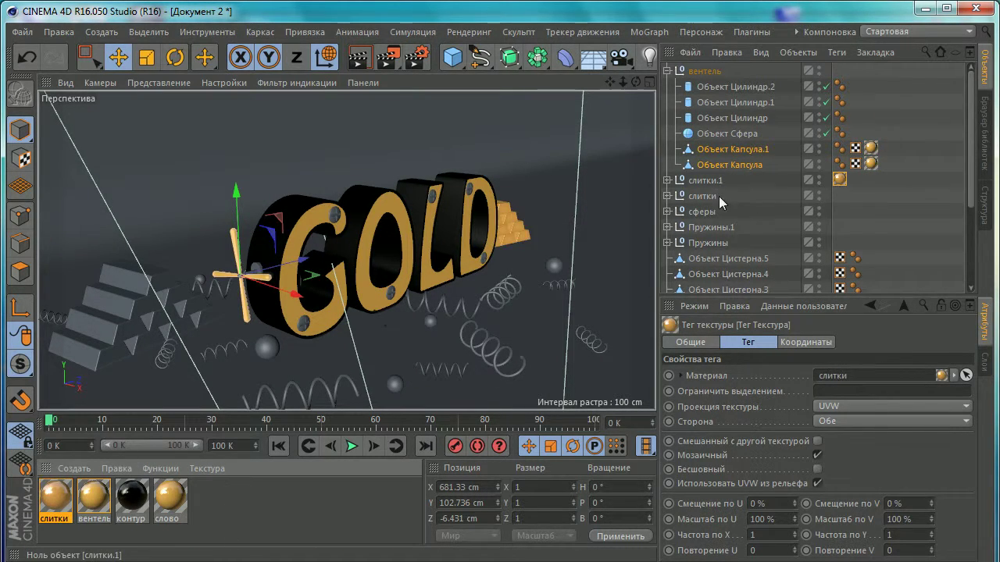
{"action": "left_click_drag", "start_coordinate": [839, 179], "coordinate": [839, 195], "text": "ctrl"}
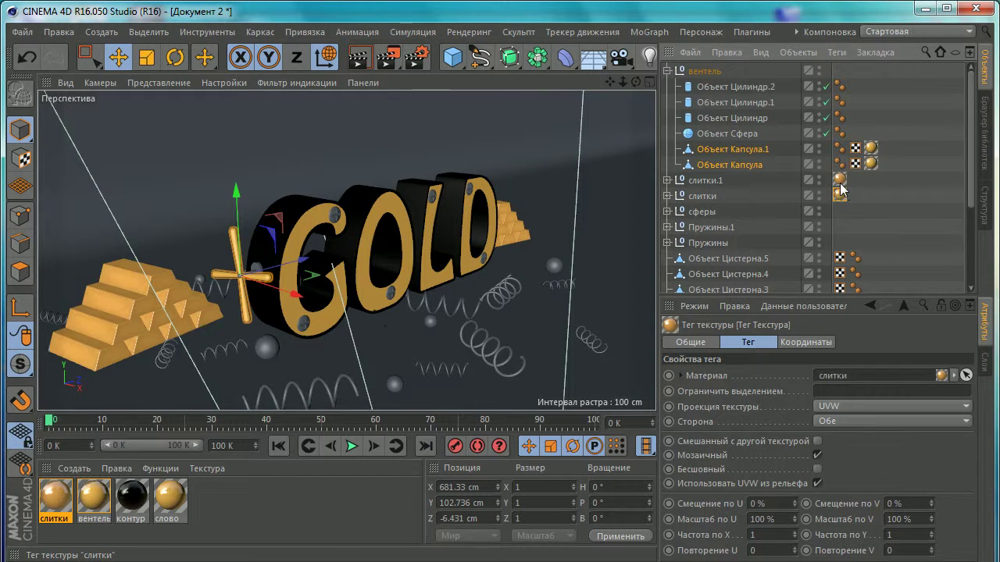
{"action": "left_click", "coordinate": [286, 508]}
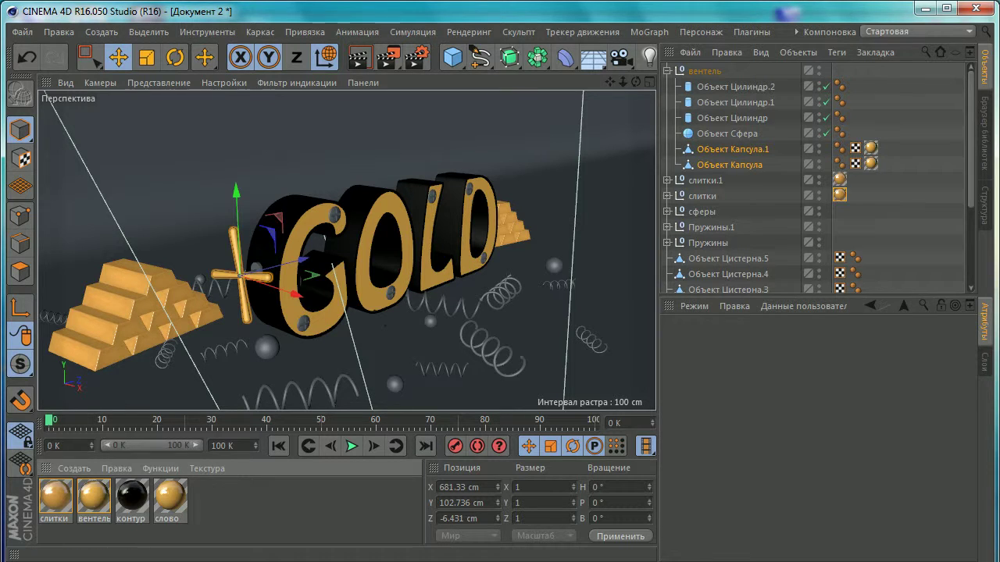
{"action": "left_click", "coordinate": [266, 347]}
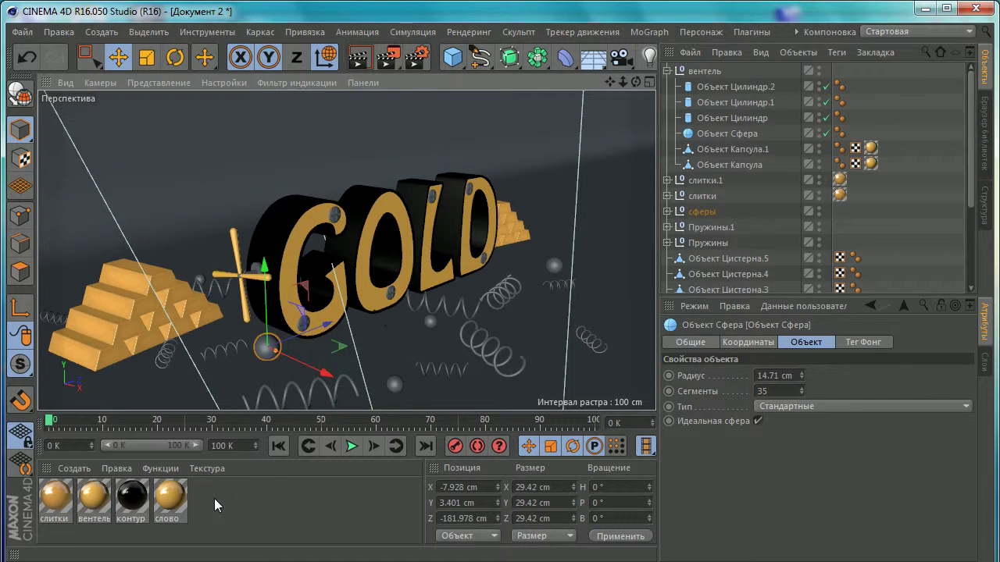
{"action": "left_click", "coordinate": [702, 211]}
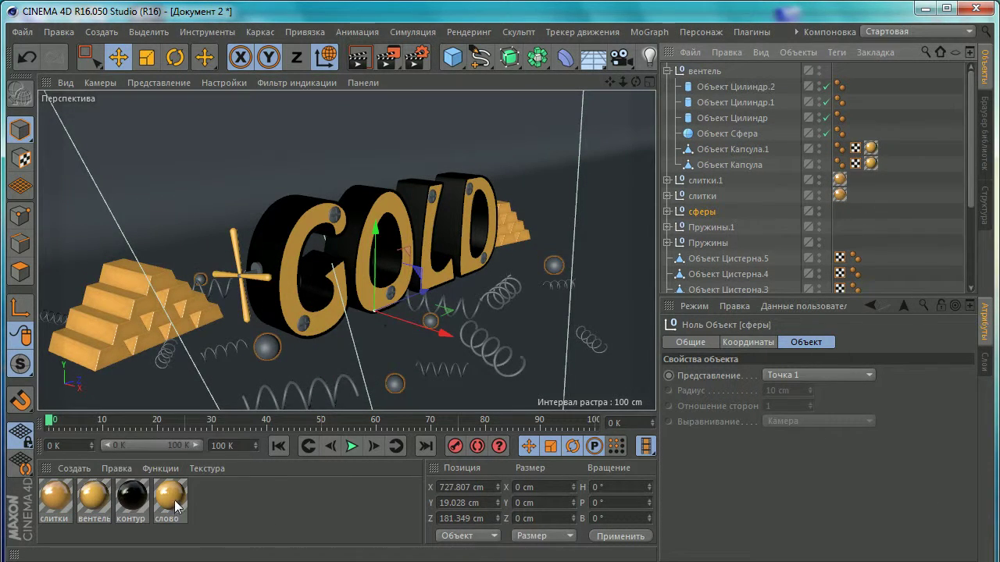
{"action": "left_click_drag", "start_coordinate": [170, 506], "coordinate": [713, 214]}
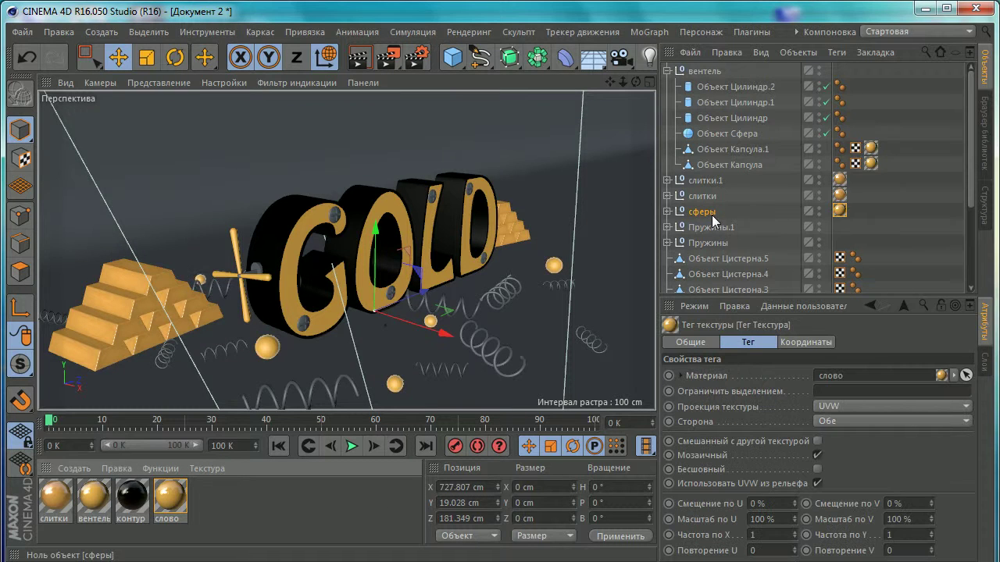
{"action": "left_click_drag", "start_coordinate": [840, 211], "coordinate": [840, 242], "text": "ctrl"}
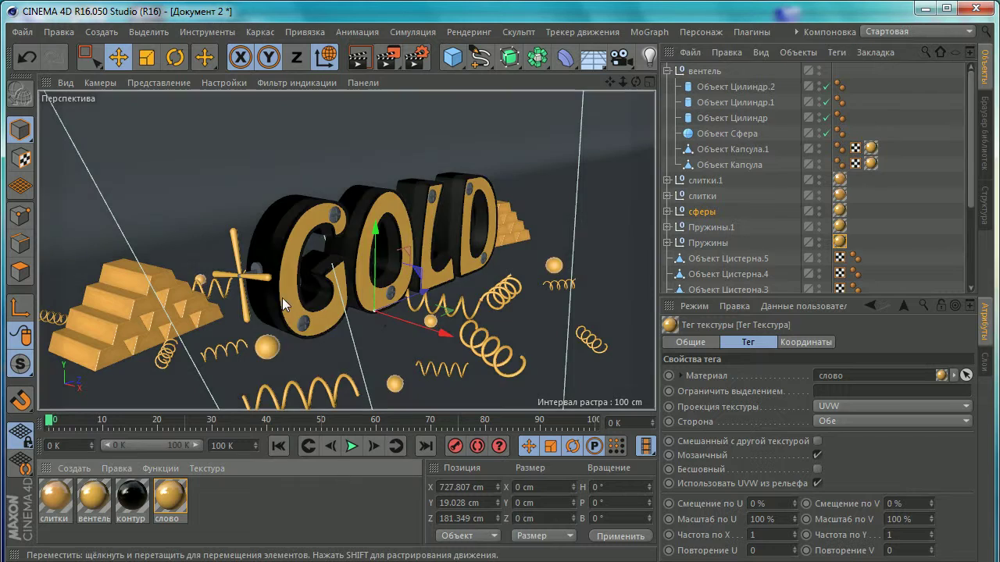
{"action": "left_click", "coordinate": [226, 495]}
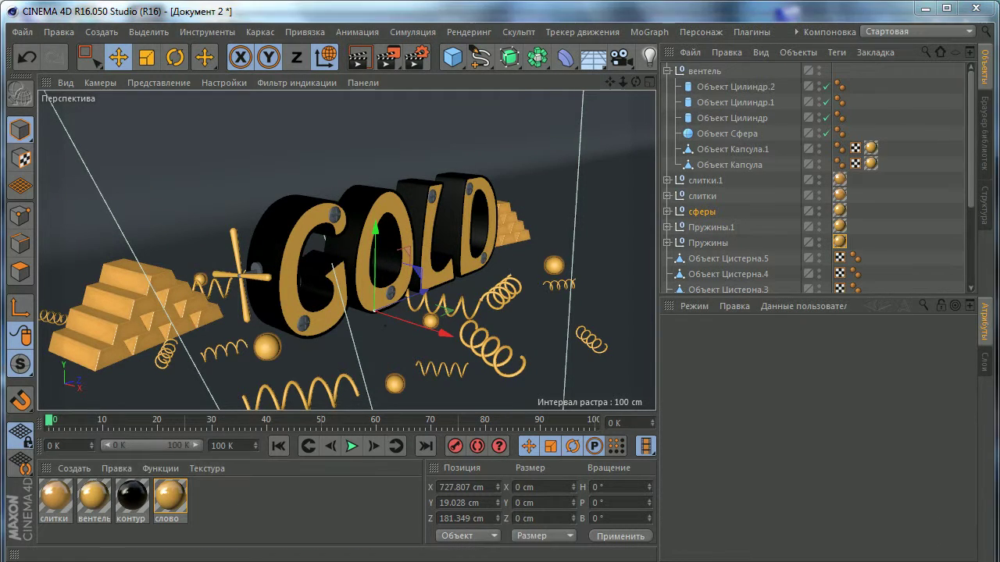
Step: Paste the Крепёж and Цилиндр gold materials and check Цилиндр's colour 249/215/127
{"action": "key", "text": "ctrl+v"}
{"action": "left_click", "coordinate": [277, 507]}
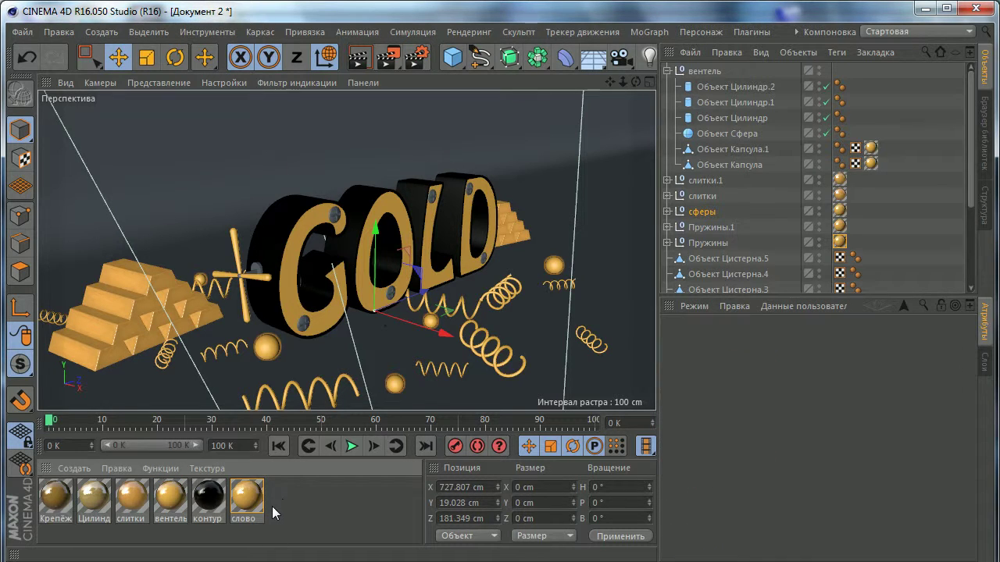
{"action": "left_click", "coordinate": [89, 502]}
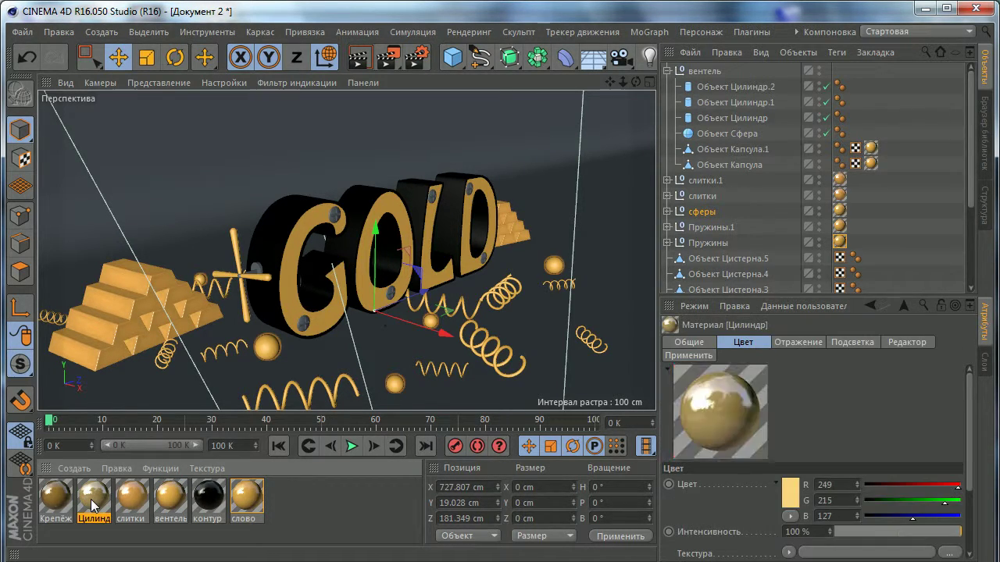
{"action": "double_click", "coordinate": [92, 500]}
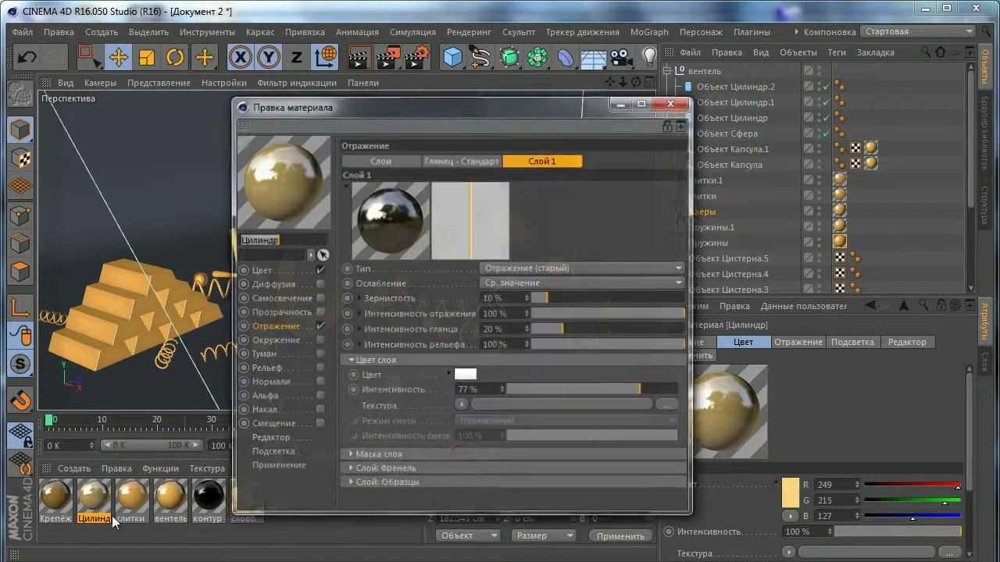
{"action": "mouse_move", "coordinate": [410, 108]}
{"action": "left_mouse_down"}
{"action": "mouse_move", "coordinate": [477, 280]}
{"action": "mouse_move", "coordinate": [431, 156]}
{"action": "left_mouse_up"}
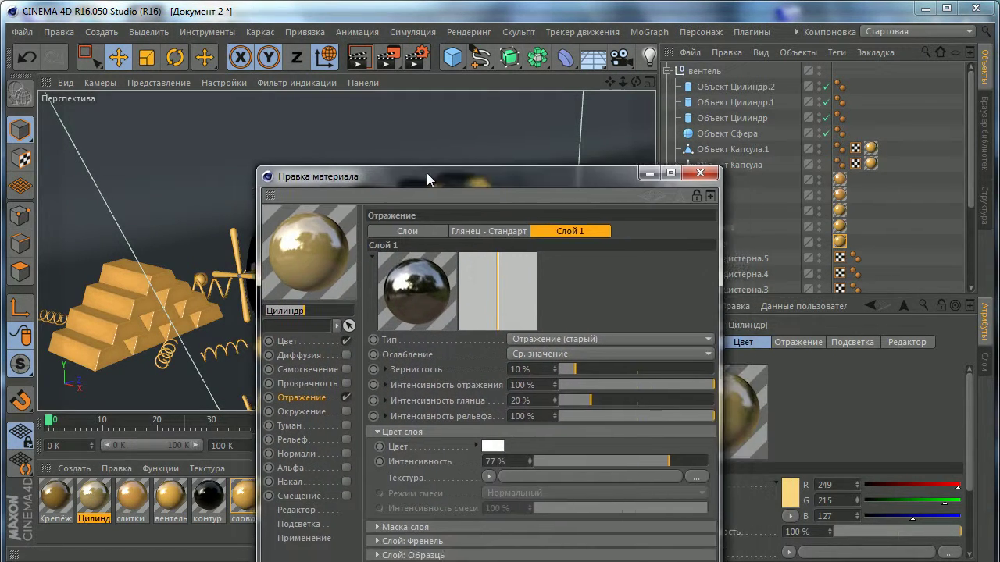
{"action": "left_click", "coordinate": [284, 317]}
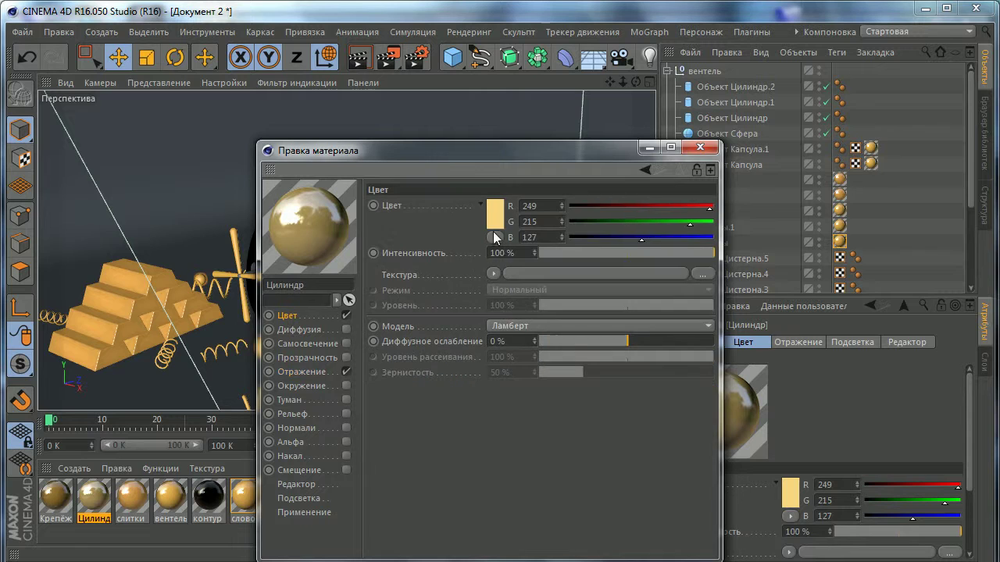
{"action": "left_click", "coordinate": [496, 215]}
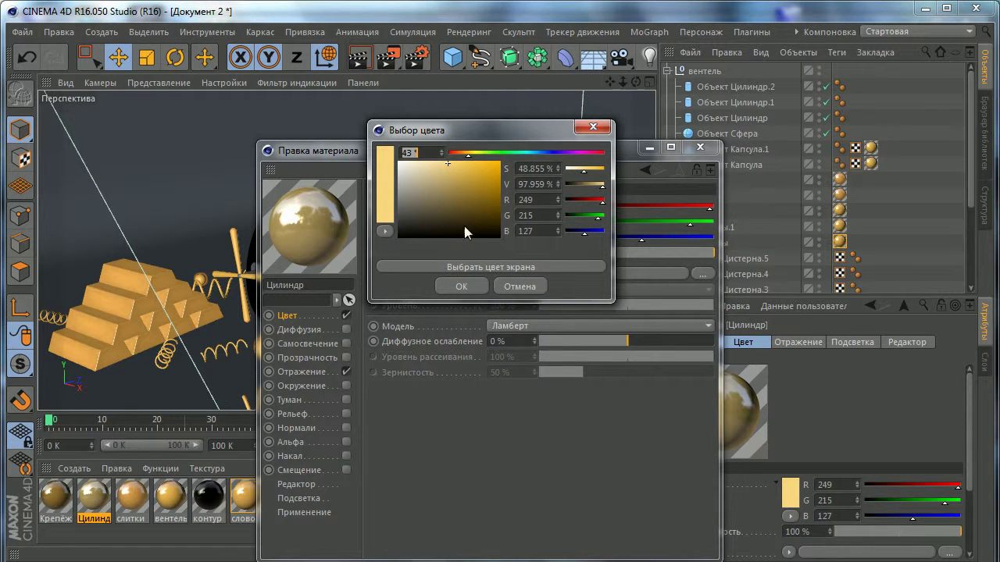
{"action": "left_click", "coordinate": [461, 286]}
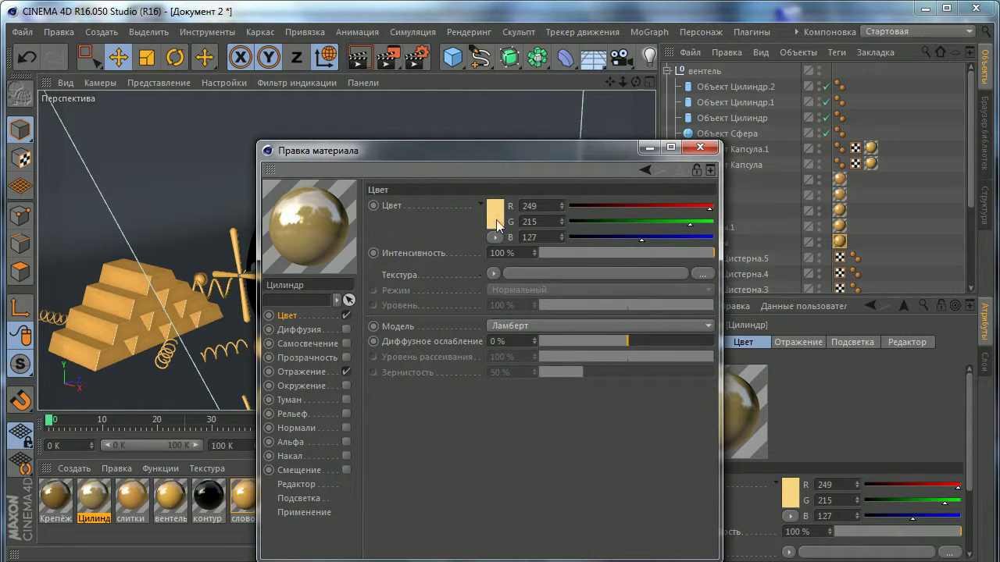
Step: Check Цилиндр's Слой 1 reflection at 77% layer intensity, then close the editor
{"action": "left_click", "coordinate": [331, 372]}
{"action": "left_click", "coordinate": [408, 206]}
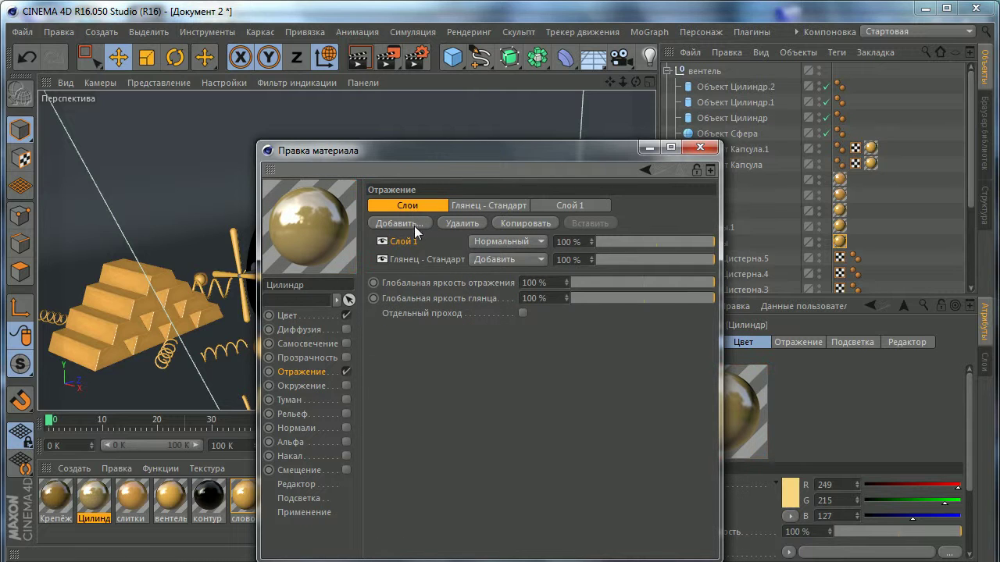
{"action": "left_click", "coordinate": [584, 205]}
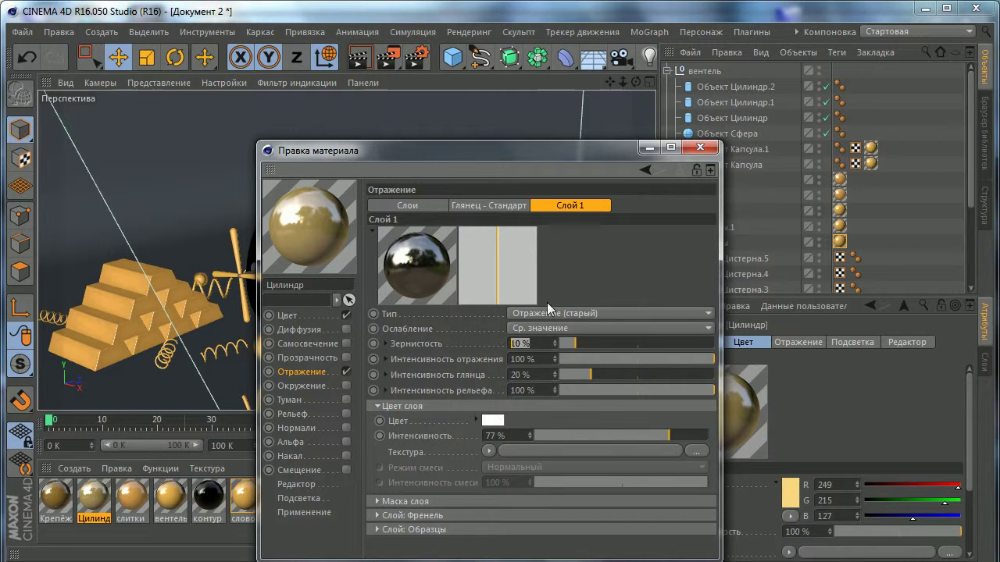
{"action": "left_click", "coordinate": [493, 435]}
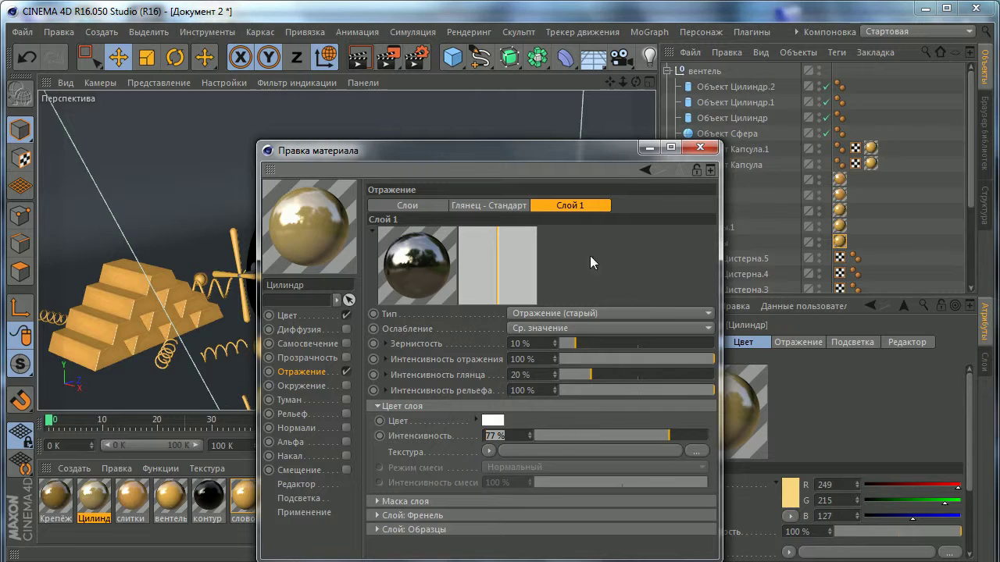
{"action": "left_click", "coordinate": [697, 153]}
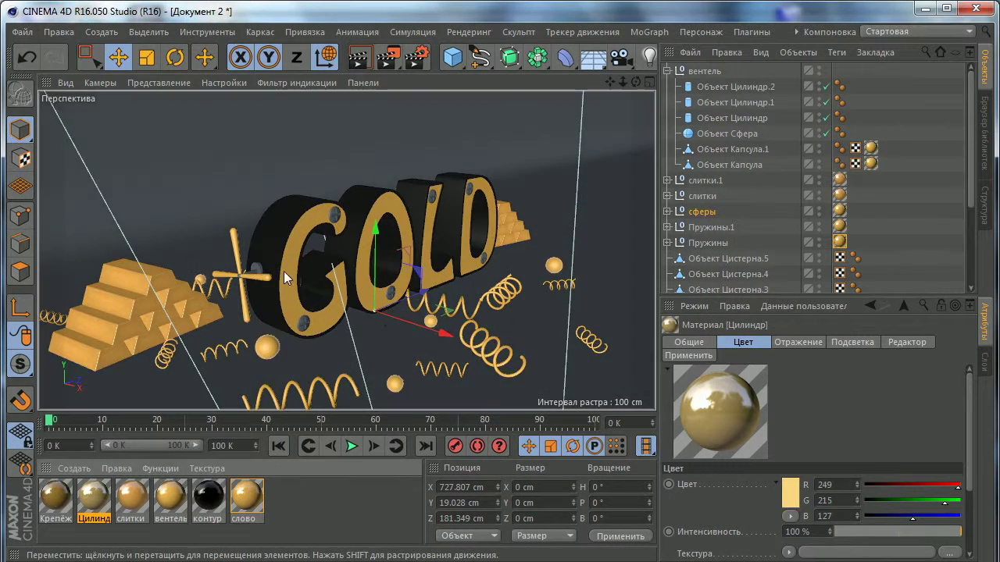
Step: Apply the Цилиндр material to the valve's disc, Объект Цилиндр.2
{"action": "scroll", "coordinate": [283, 271], "scroll_direction": "up", "scroll_amount": 5}
{"action": "scroll", "coordinate": [258, 258], "scroll_direction": "up", "scroll_amount": 5}
{"action": "scroll", "coordinate": [289, 231], "scroll_direction": "up", "scroll_amount": 2}
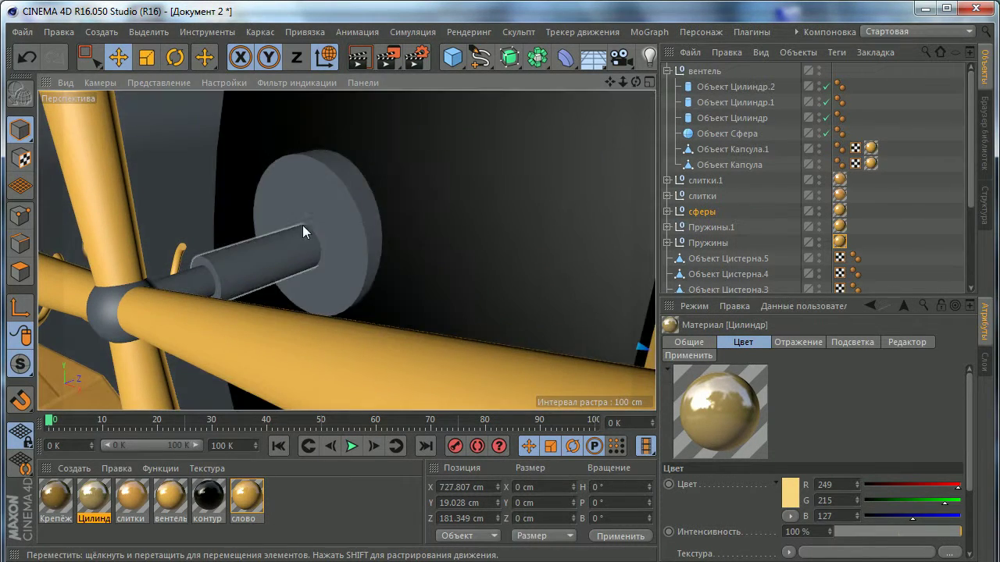
{"action": "left_click", "coordinate": [323, 192]}
{"action": "left_click_drag", "start_coordinate": [55, 496], "coordinate": [299, 197]}
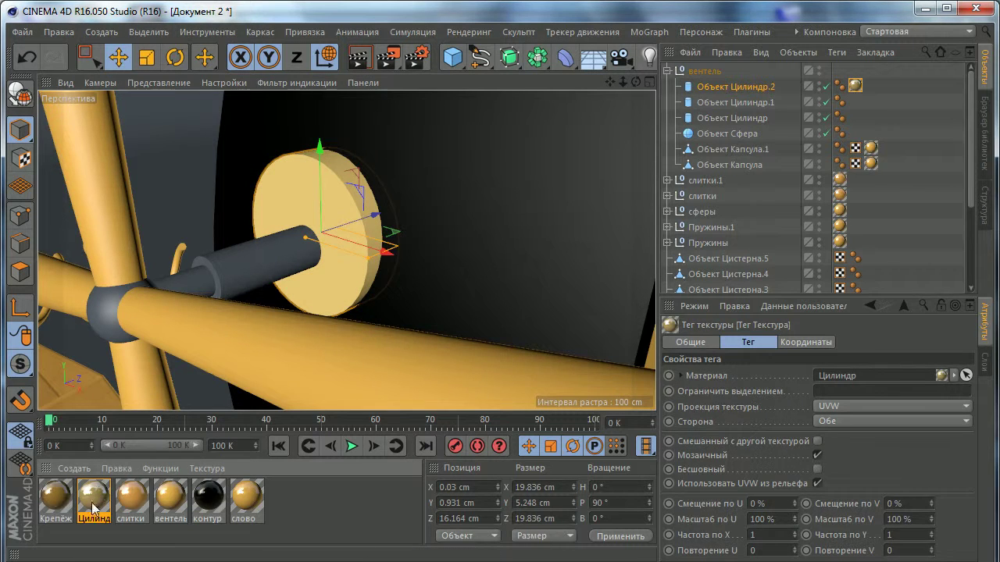
{"action": "left_click", "coordinate": [55, 497]}
{"action": "left_click", "coordinate": [286, 274]}
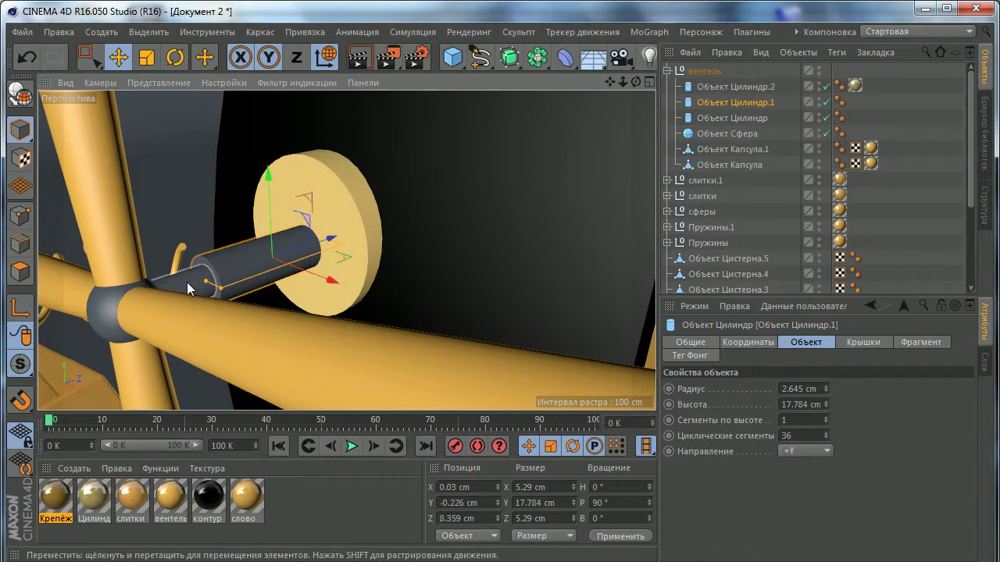
Step: Select both shaft cylinders and review Крепёж's darker gold 158/122/54 and reflection
{"action": "left_click", "coordinate": [247, 250], "text": "shift"}
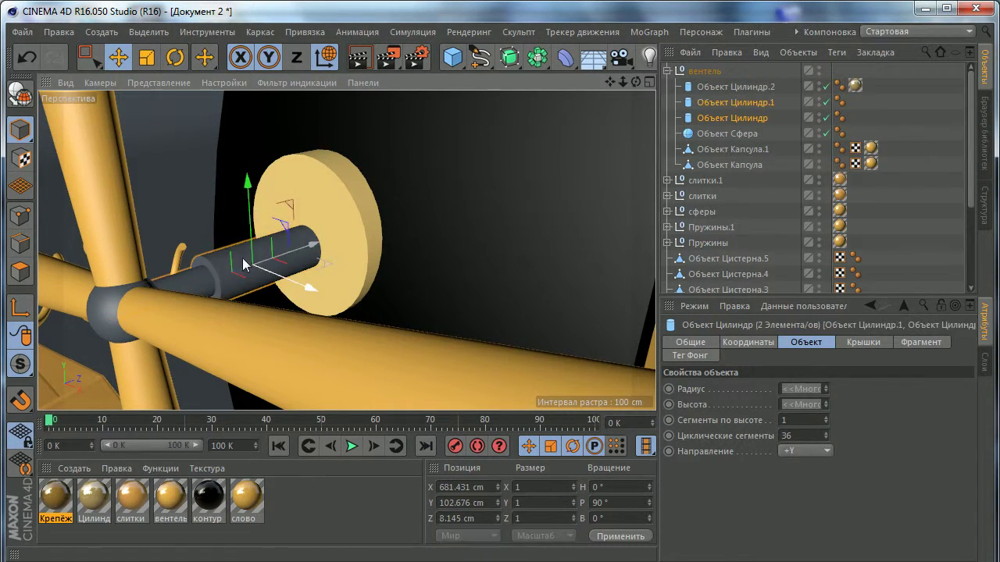
{"action": "double_click", "coordinate": [63, 498]}
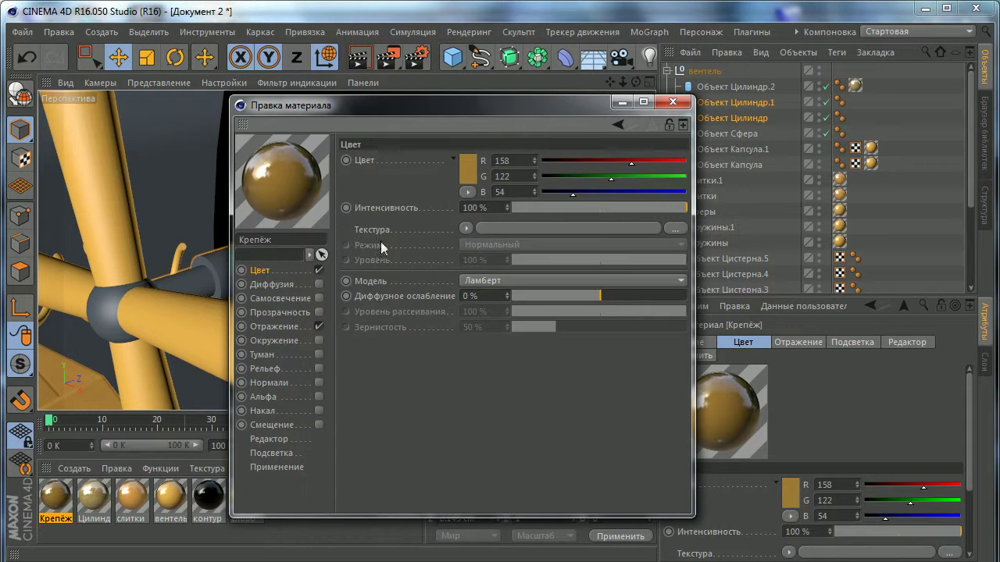
{"action": "left_click", "coordinate": [468, 168]}
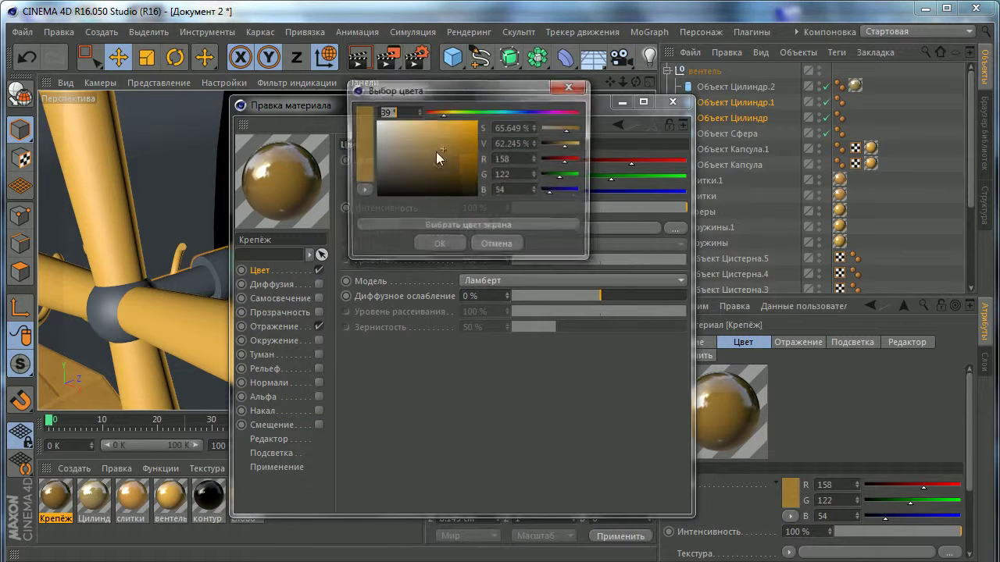
{"action": "left_click", "coordinate": [422, 243]}
{"action": "left_click", "coordinate": [275, 328]}
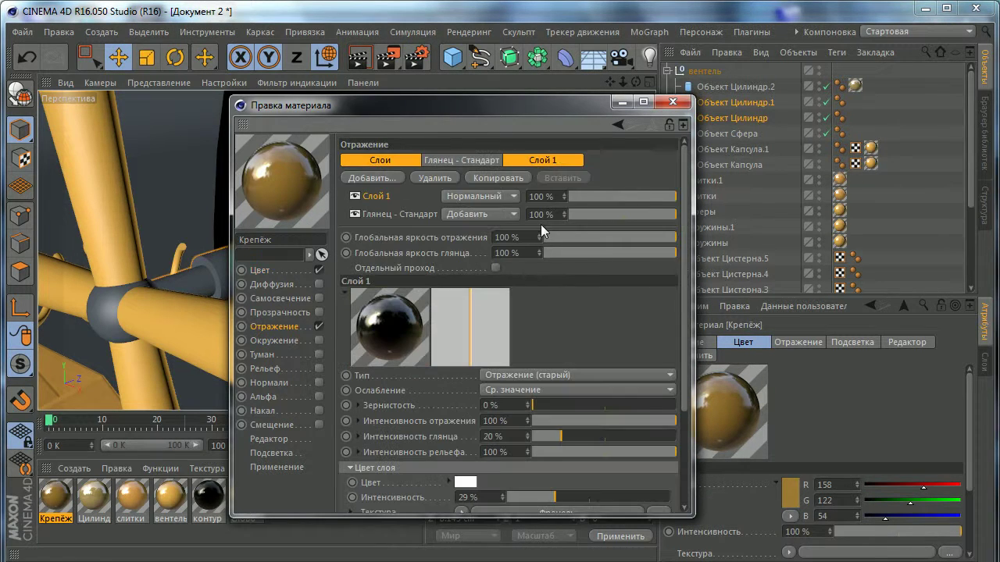
{"action": "left_click_drag", "start_coordinate": [684, 191], "coordinate": [685, 285]}
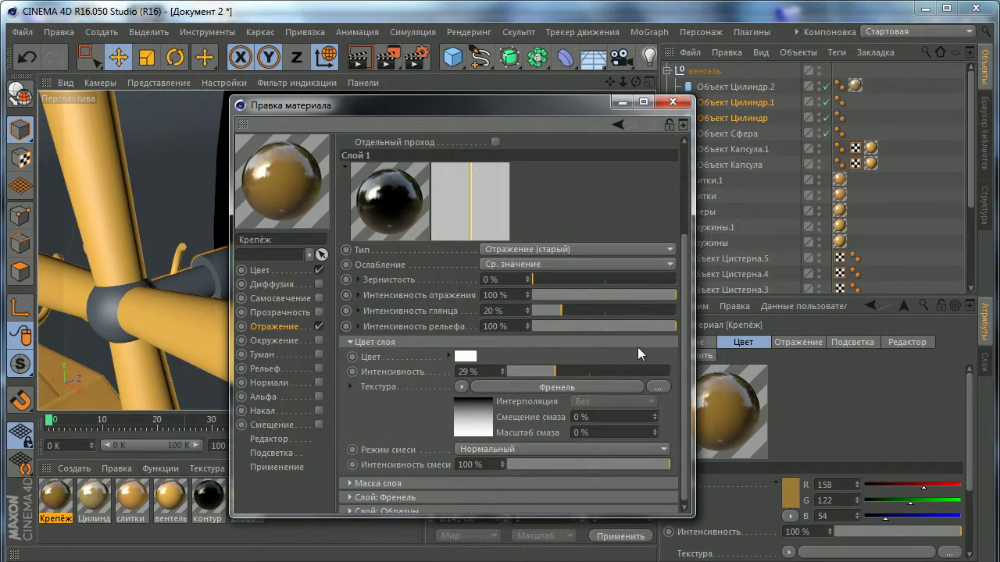
{"action": "left_click_drag", "start_coordinate": [684, 338], "coordinate": [685, 344]}
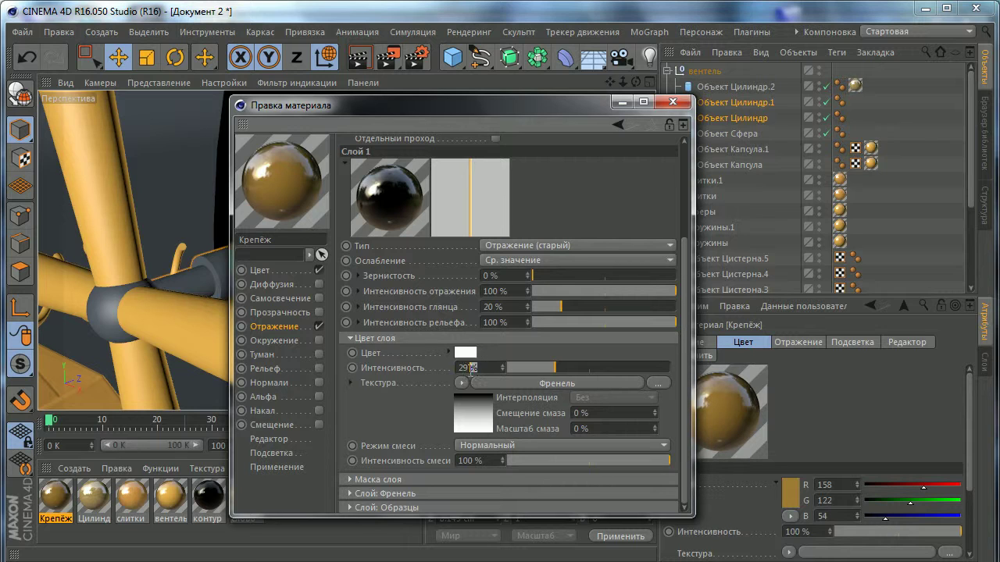
{"action": "left_click", "coordinate": [453, 381]}
{"action": "left_click", "coordinate": [672, 103]}
Step: Apply Крепёж to both shaft cylinders and the black контур material to the sphere joint
{"action": "left_click_drag", "start_coordinate": [55, 496], "coordinate": [191, 351]}
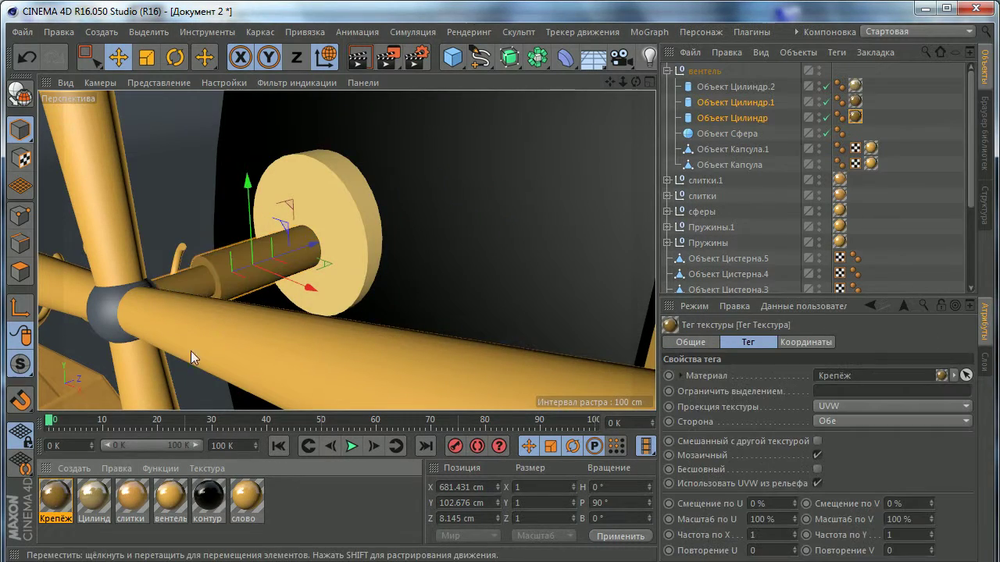
{"action": "scroll", "coordinate": [370, 216], "scroll_direction": "down", "scroll_amount": 5}
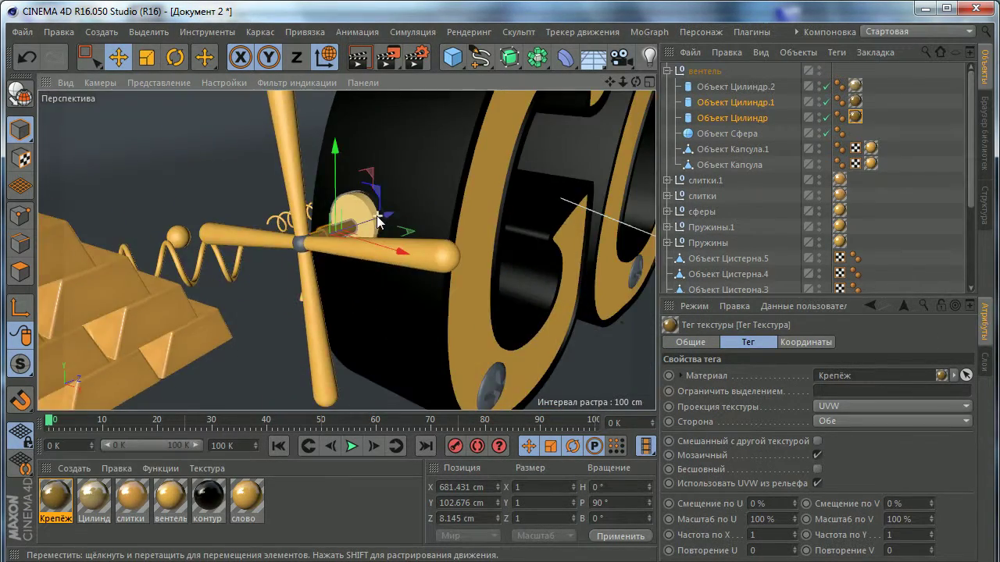
{"action": "scroll", "coordinate": [420, 208], "scroll_direction": "down", "scroll_amount": 3}
{"action": "scroll", "coordinate": [322, 232], "scroll_direction": "up", "scroll_amount": 2}
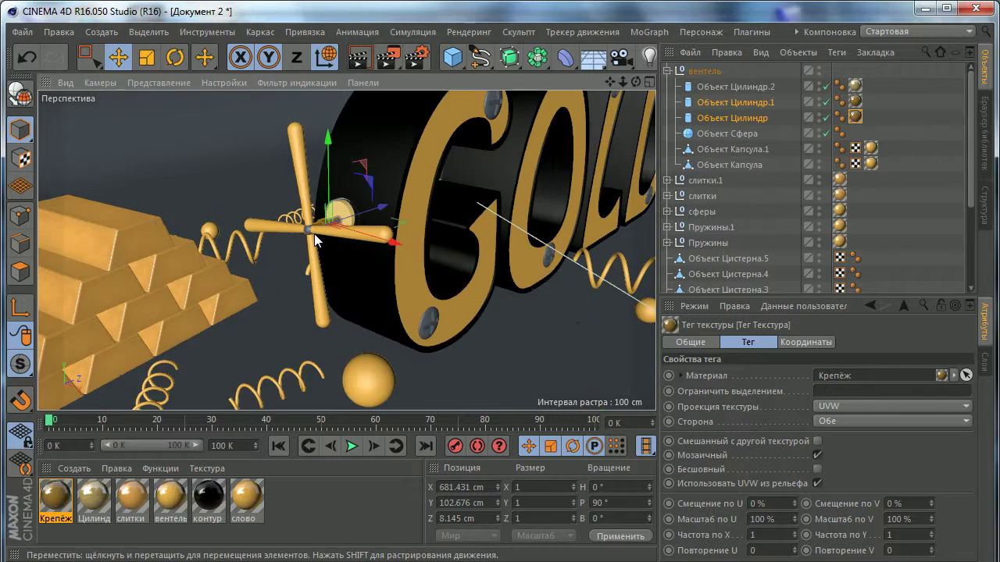
{"action": "scroll", "coordinate": [320, 232], "scroll_direction": "up", "scroll_amount": 2}
{"action": "scroll", "coordinate": [312, 226], "scroll_direction": "up", "scroll_amount": 2}
{"action": "scroll", "coordinate": [309, 231], "scroll_direction": "up", "scroll_amount": 3}
{"action": "left_click", "coordinate": [309, 232]}
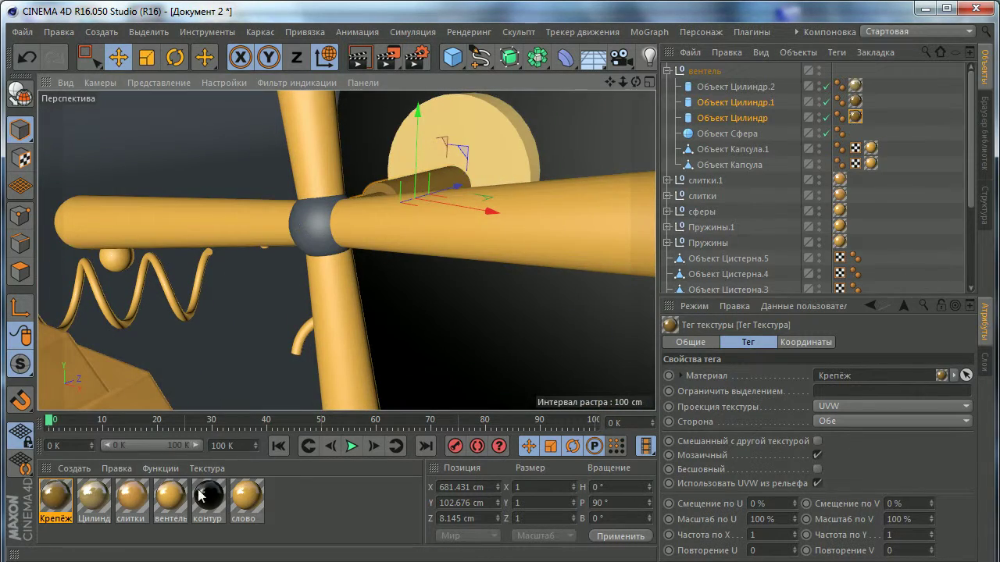
Step: Step back through camera views to frame the whole GOLD scene
{"action": "key", "text": "ctrl+shift+z"}
{"action": "key", "text": "ctrl+shift+z"}
{"action": "key", "text": "ctrl+shift+z"}
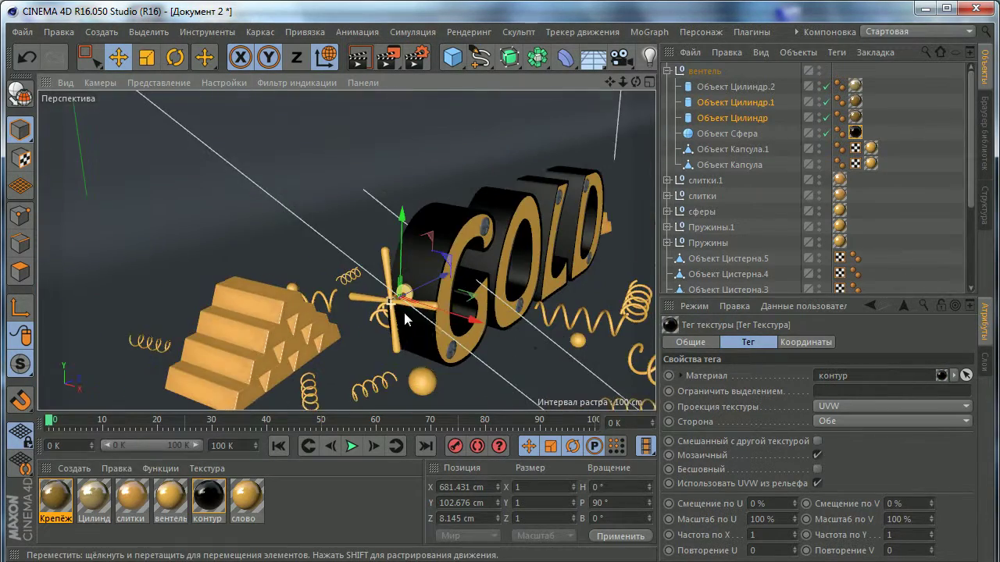
{"action": "key", "text": "ctrl+shift+z"}
{"action": "key", "text": "ctrl+shift+z"}
{"action": "key", "text": "ctrl+shift+z"}
{"action": "key", "text": "ctrl+shift+z"}
{"action": "key", "text": "ctrl+shift+z"}
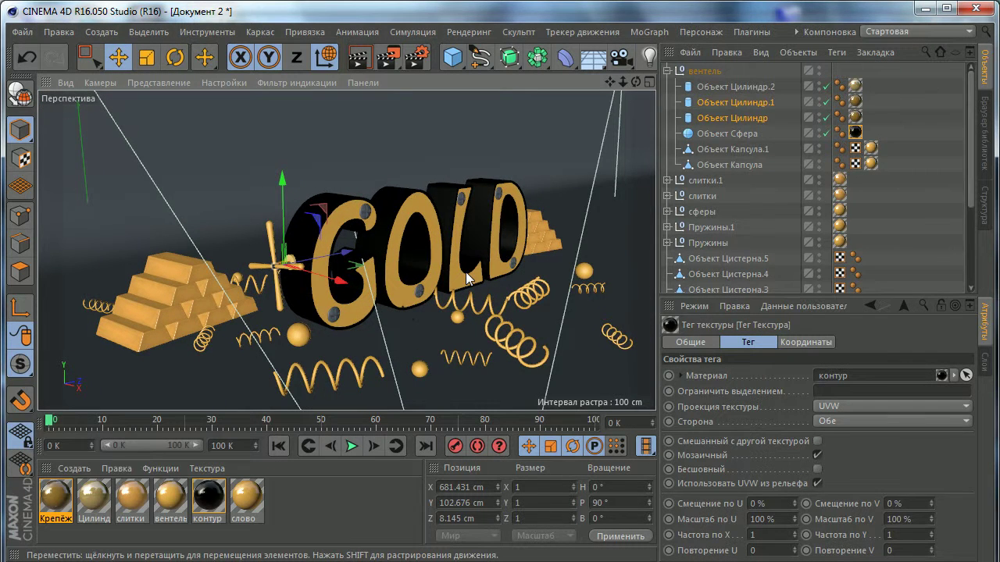
{"action": "key", "text": "ctrl+shift+z"}
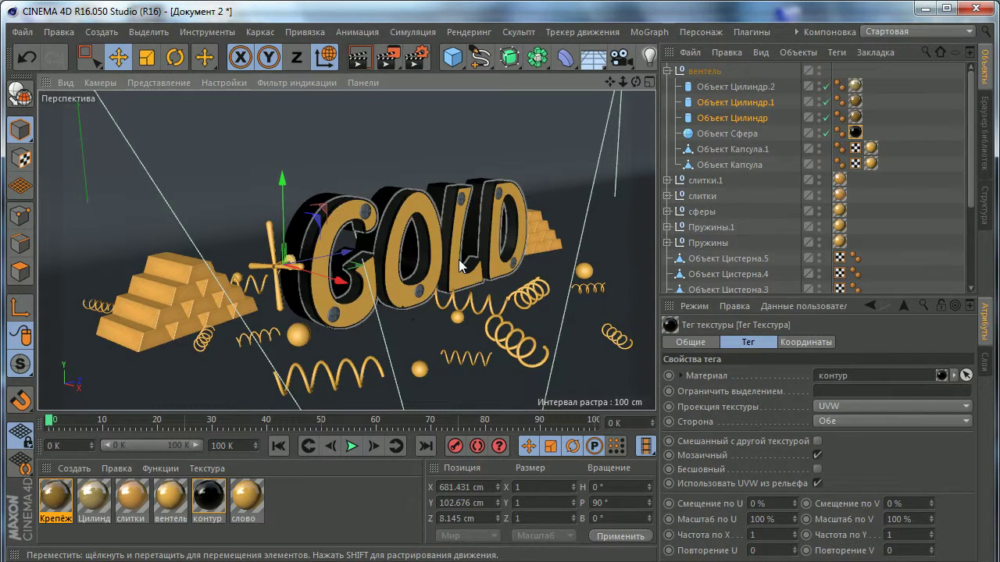
{"action": "key", "text": "ctrl+shift+z"}
{"action": "key", "text": "ctrl+shift+z"}
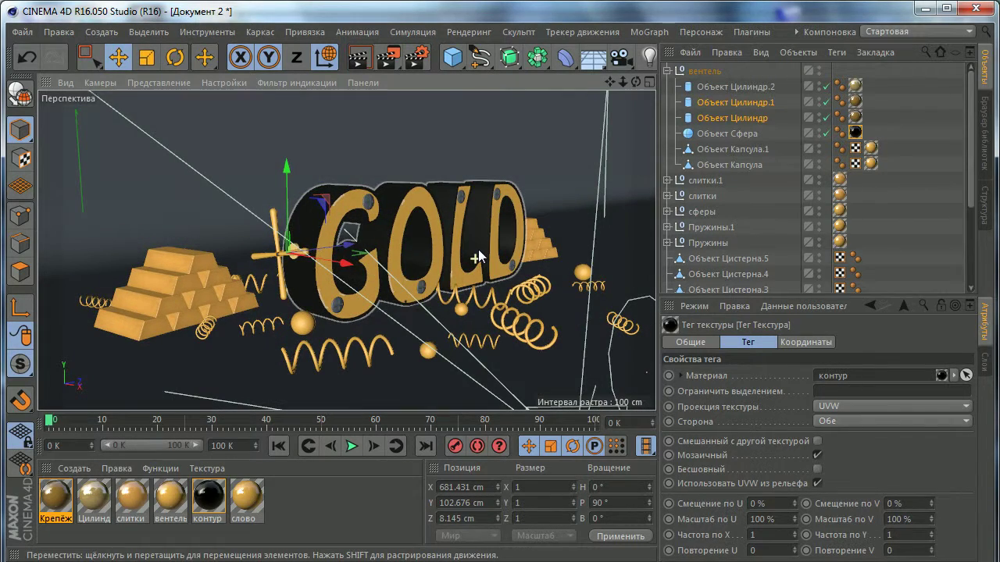
Step: Create a new material and load a Градиент shader as its colour texture
{"action": "double_click", "coordinate": [297, 513]}
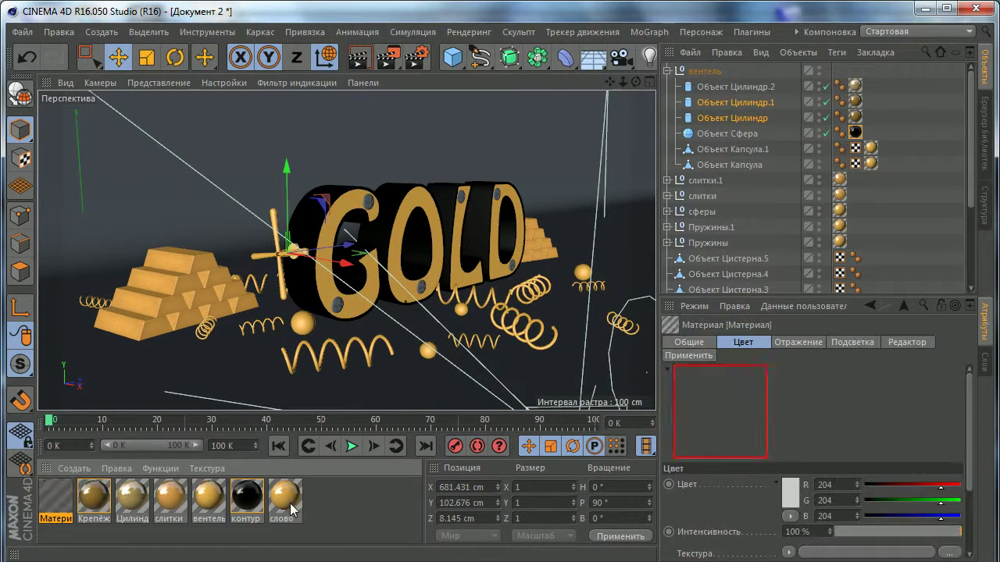
{"action": "double_click", "coordinate": [56, 495]}
{"action": "left_click", "coordinate": [258, 270]}
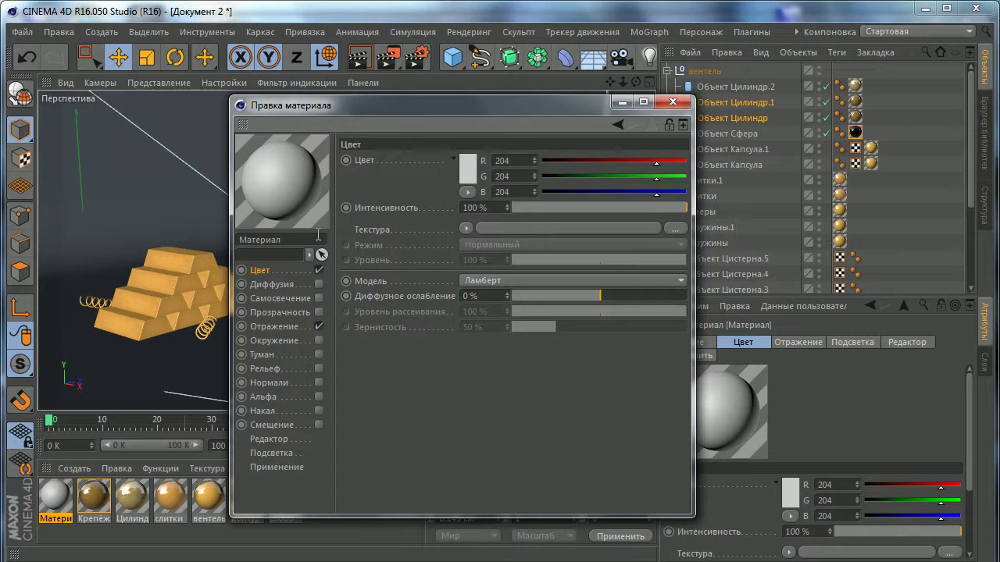
{"action": "left_click", "coordinate": [467, 168]}
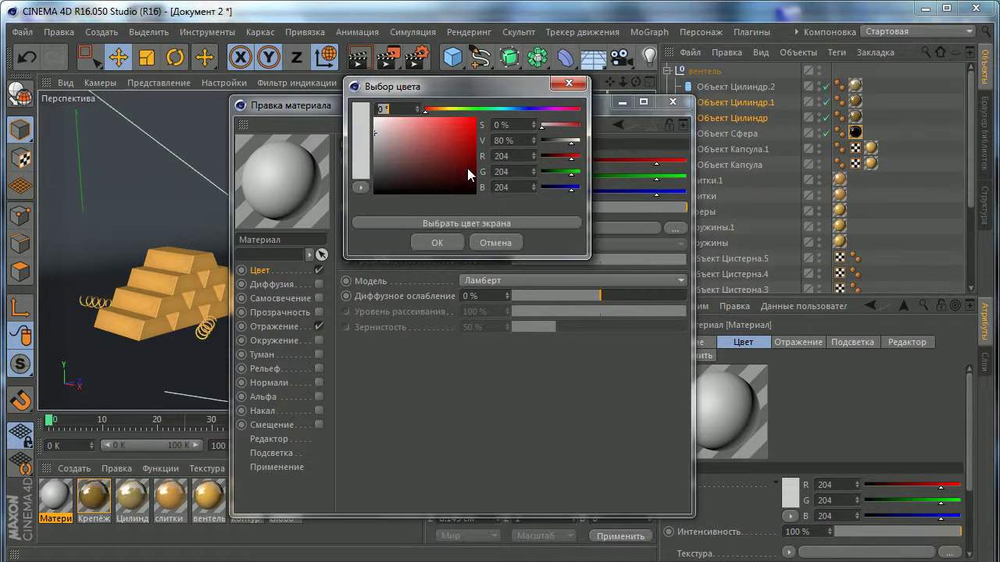
{"action": "left_click", "coordinate": [504, 243]}
{"action": "left_click", "coordinate": [467, 228]}
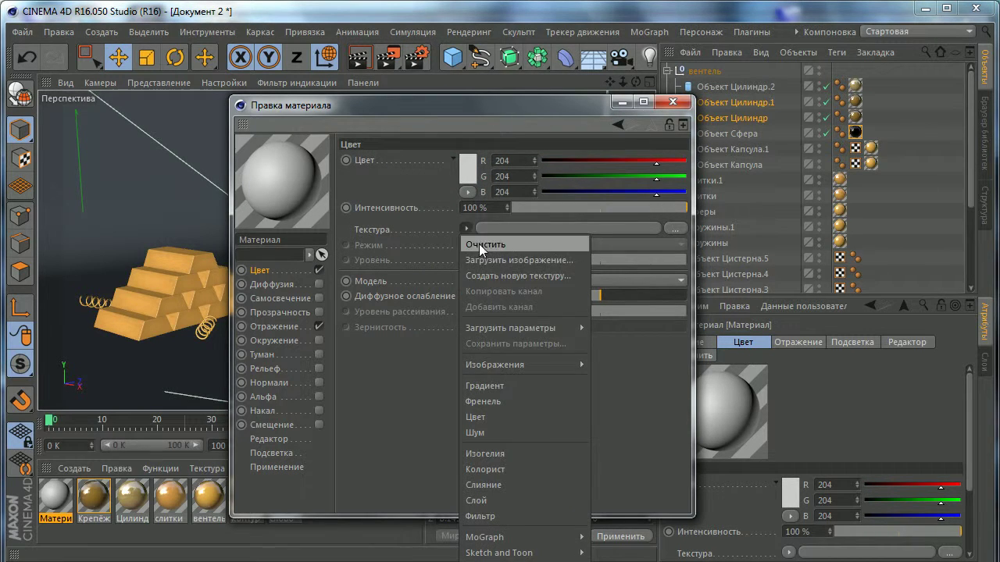
{"action": "left_click", "coordinate": [485, 390]}
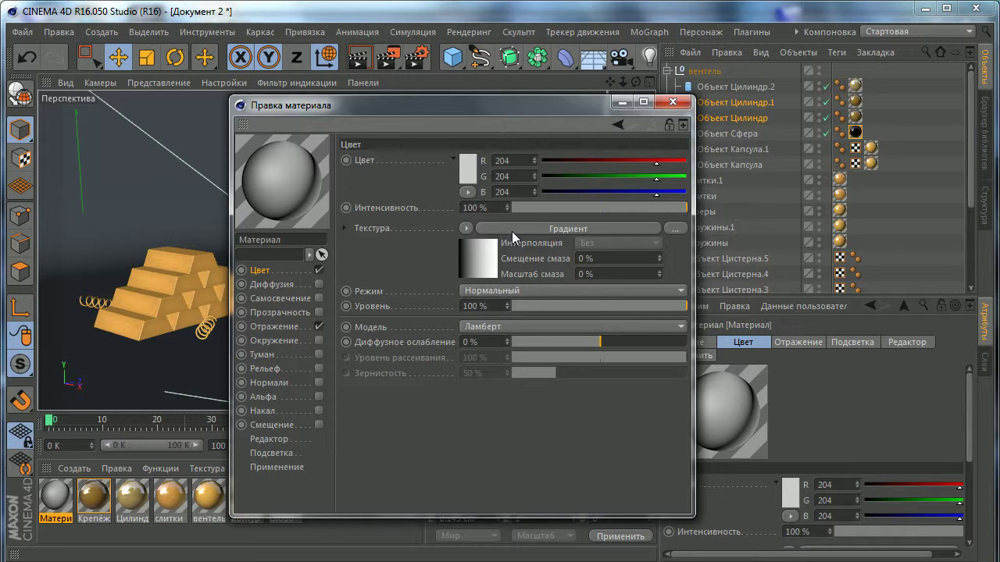
{"action": "left_click", "coordinate": [488, 225]}
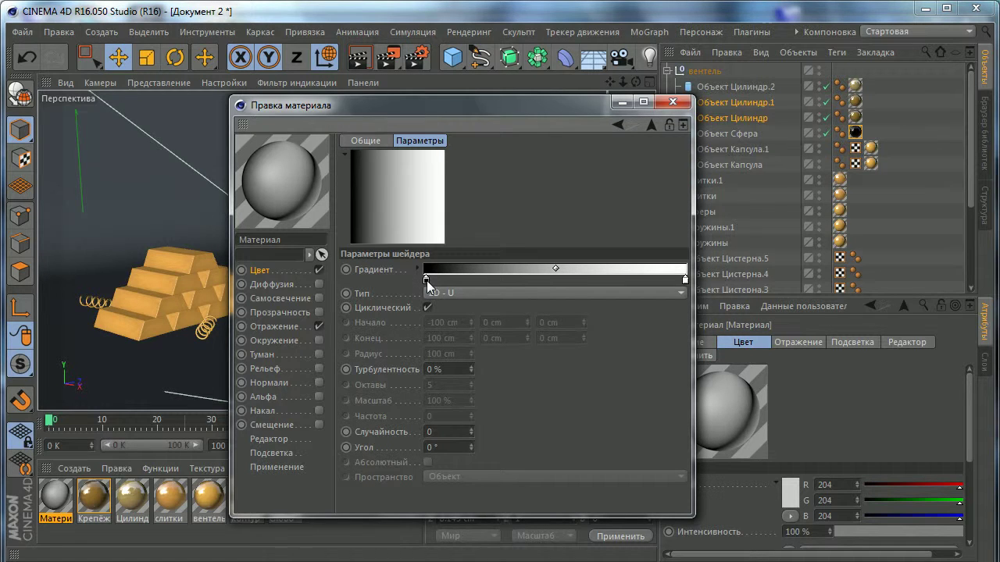
{"action": "double_click", "coordinate": [426, 281]}
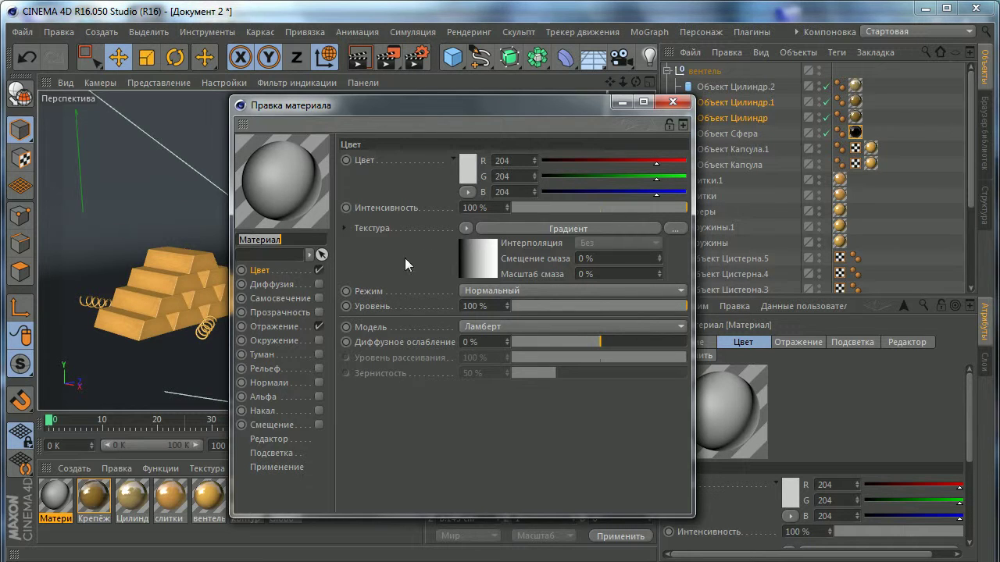
Step: Make the gradient's left stop a bright pale cream
{"action": "left_click", "coordinate": [484, 228]}
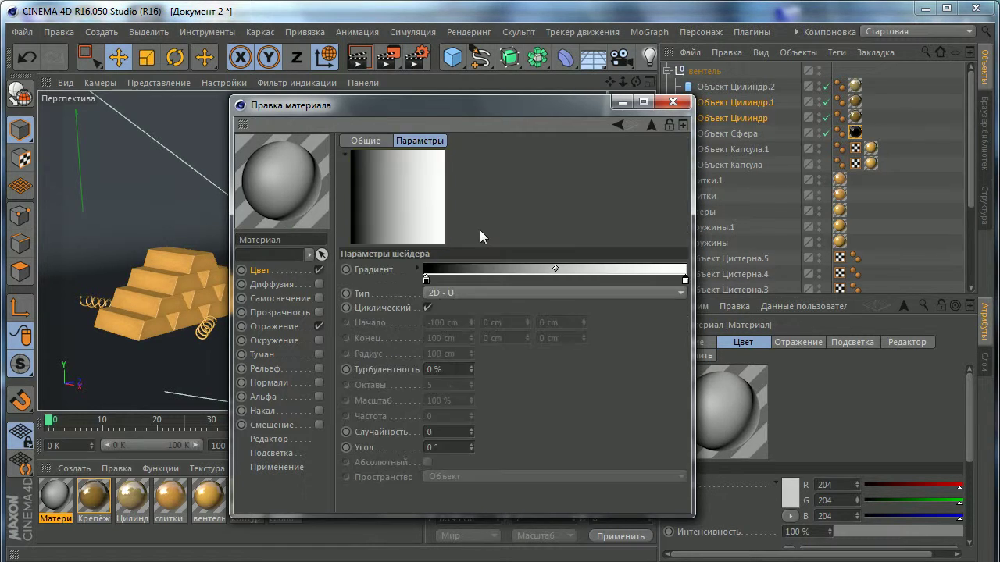
{"action": "double_click", "coordinate": [394, 293]}
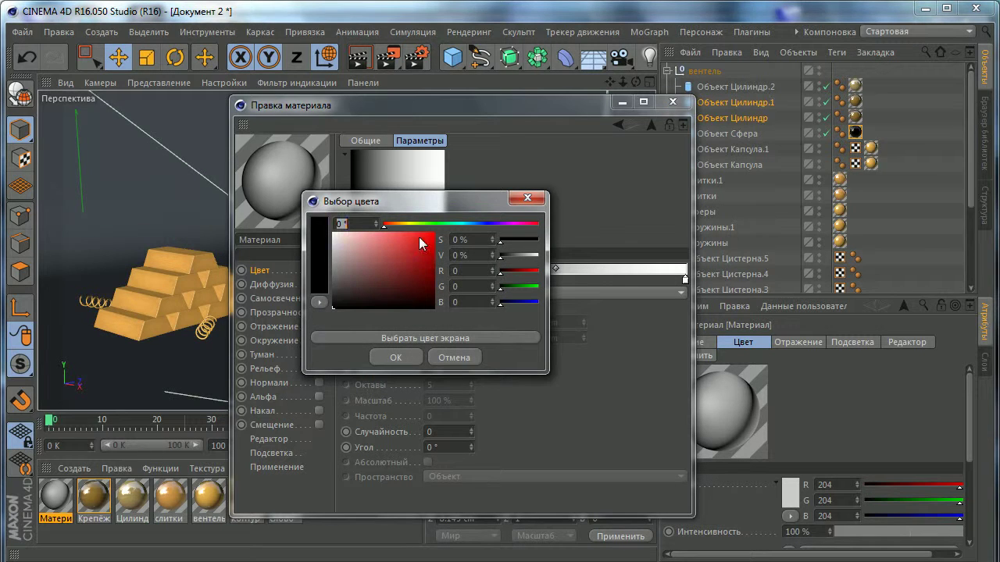
{"action": "left_click_drag", "start_coordinate": [388, 226], "coordinate": [399, 226]}
{"action": "left_click", "coordinate": [349, 238]}
{"action": "left_click", "coordinate": [395, 357]}
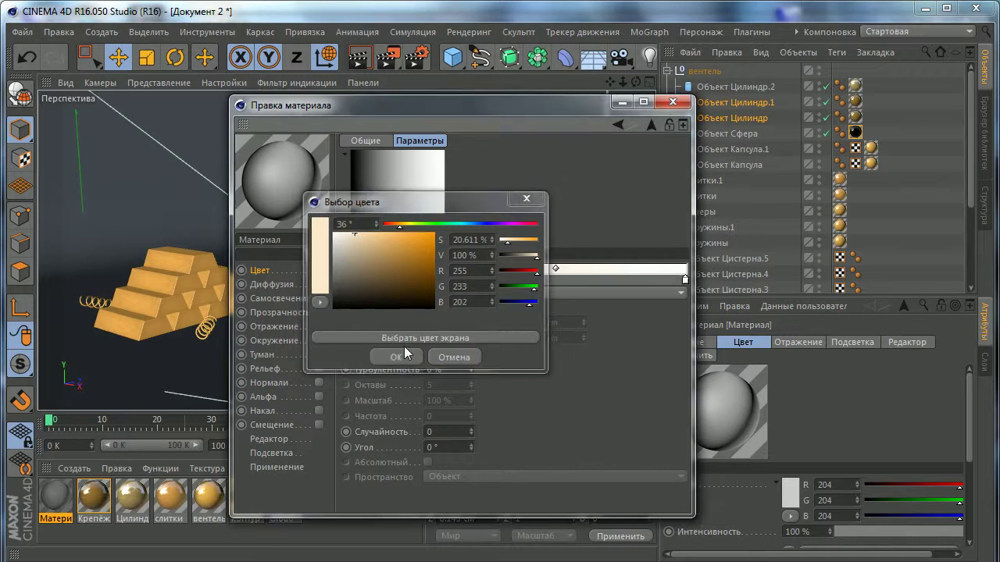
{"action": "double_click", "coordinate": [425, 279]}
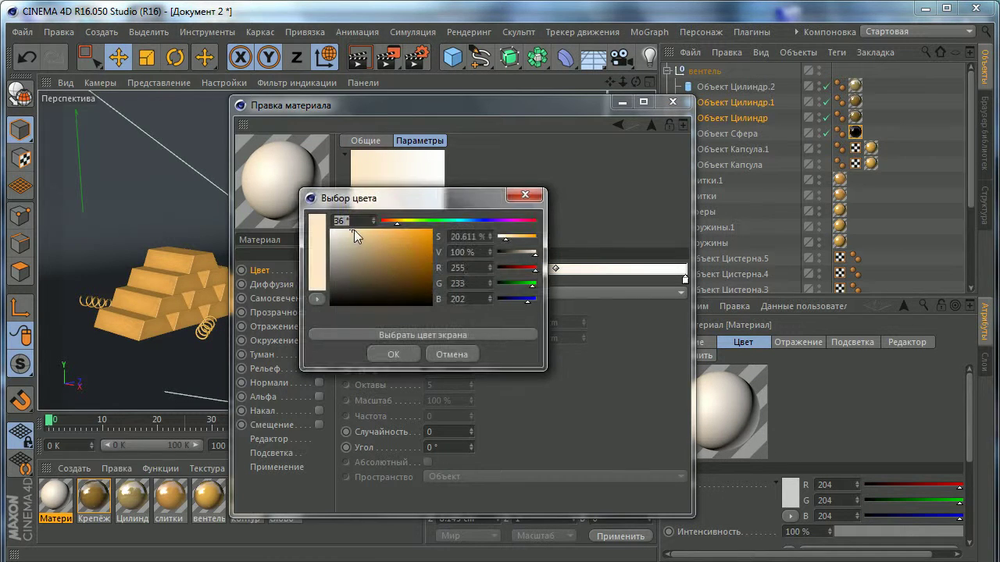
{"action": "left_click_drag", "start_coordinate": [353, 230], "coordinate": [345, 232]}
{"action": "left_click", "coordinate": [394, 355]}
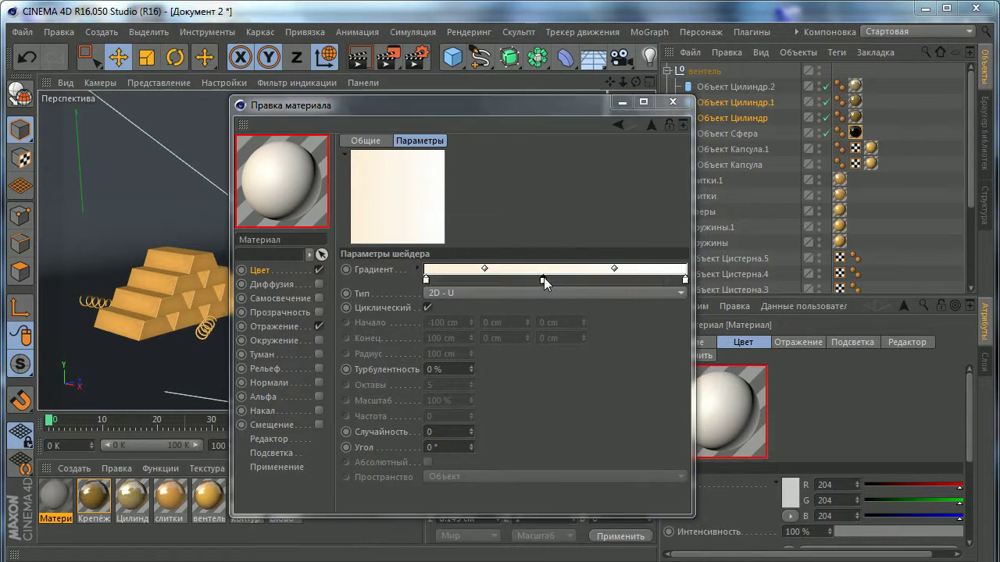
Step: Colour the middle stop pale lavender and the right stop soft lavender
{"action": "double_click", "coordinate": [544, 277]}
{"action": "left_click_drag", "start_coordinate": [538, 221], "coordinate": [624, 221]}
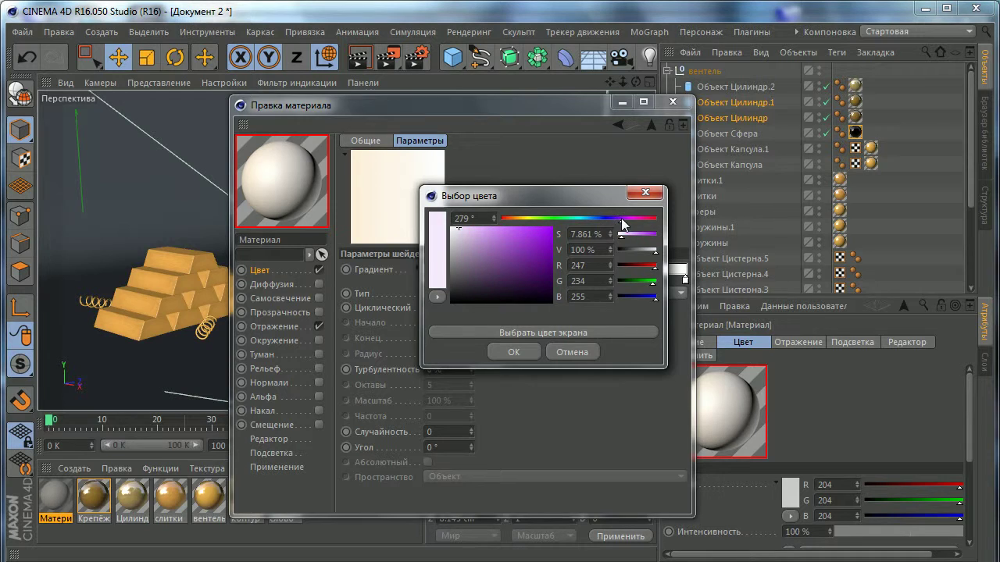
{"action": "left_click", "coordinate": [515, 351]}
{"action": "double_click", "coordinate": [685, 280]}
{"action": "left_click_drag", "start_coordinate": [738, 223], "coordinate": [748, 223]}
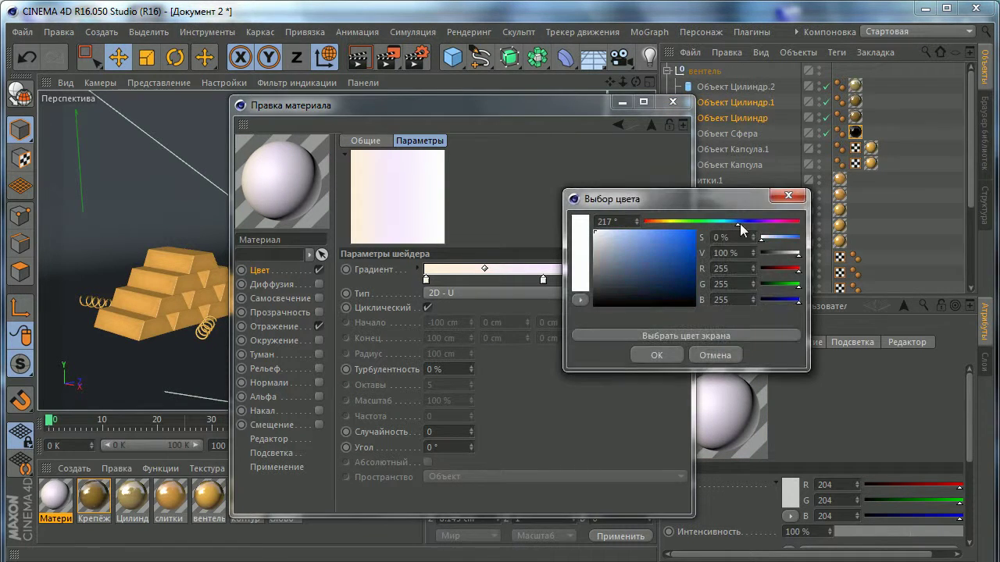
{"action": "left_click", "coordinate": [620, 230]}
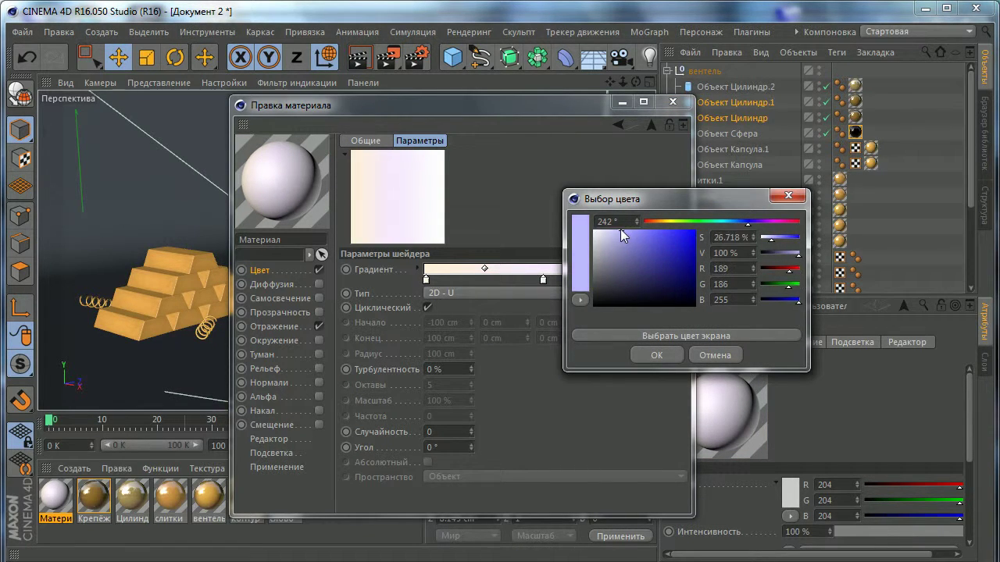
{"action": "left_click", "coordinate": [656, 354]}
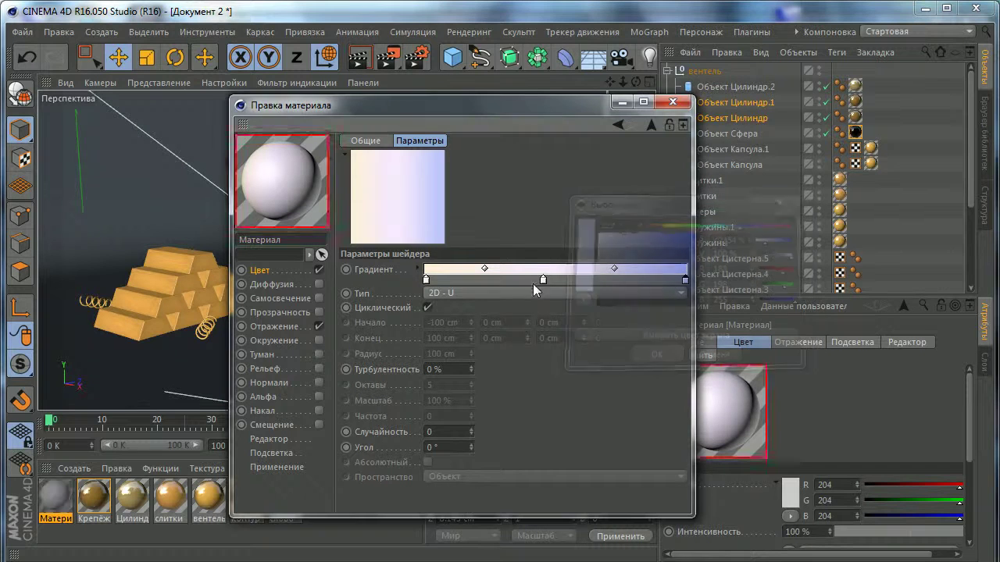
Step: Refine the middle stop to near-white lavender, the right to pale blue-lavender, and close the editor
{"action": "double_click", "coordinate": [543, 280]}
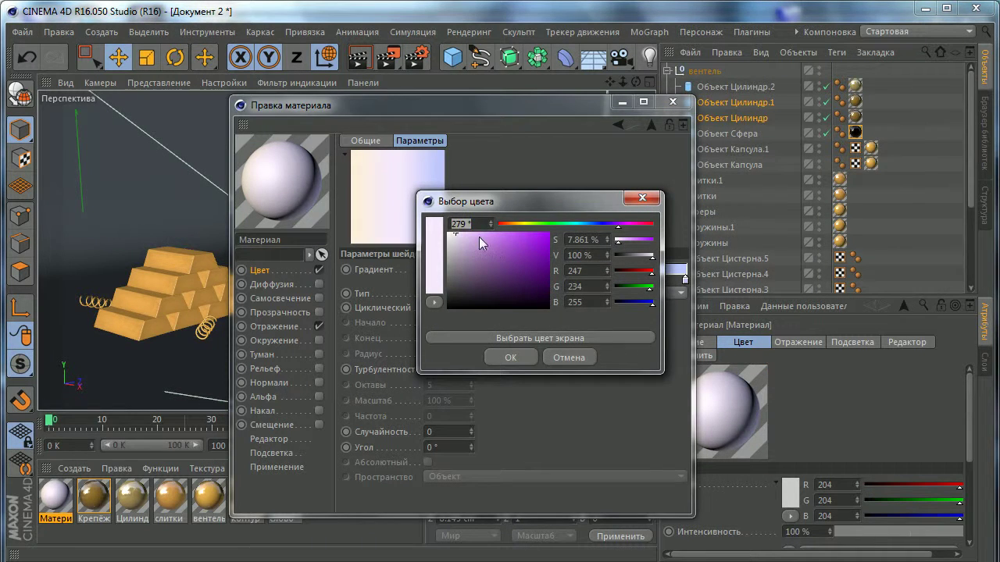
{"action": "left_click_drag", "start_coordinate": [475, 241], "coordinate": [456, 238]}
{"action": "left_click", "coordinate": [509, 357]}
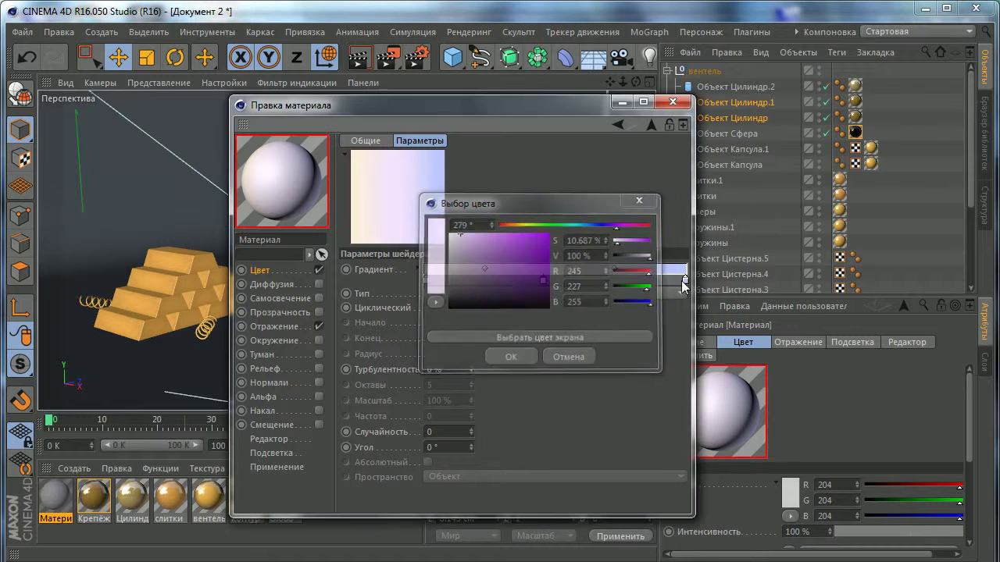
{"action": "double_click", "coordinate": [684, 279]}
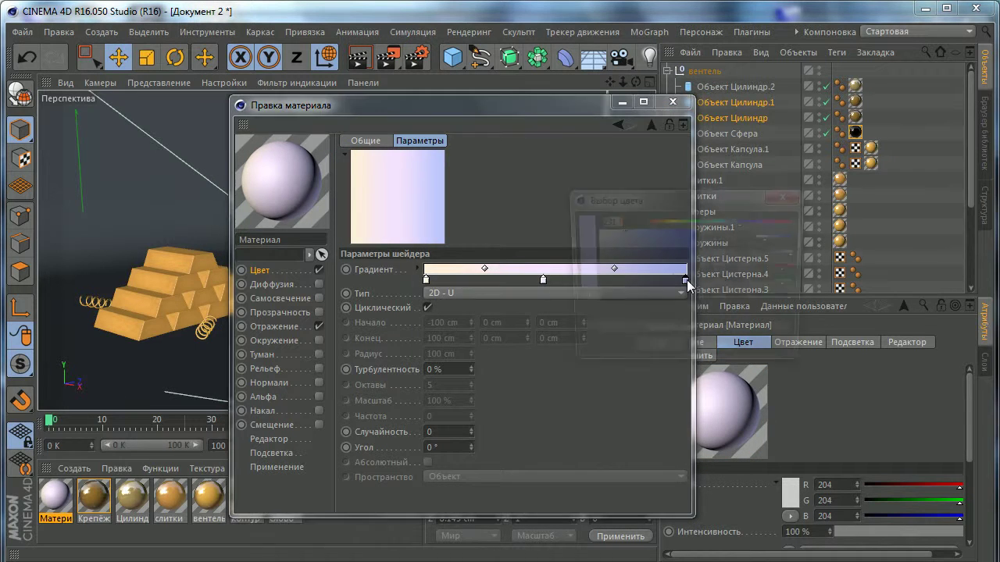
{"action": "left_click", "coordinate": [608, 235]}
{"action": "left_click", "coordinate": [655, 355]}
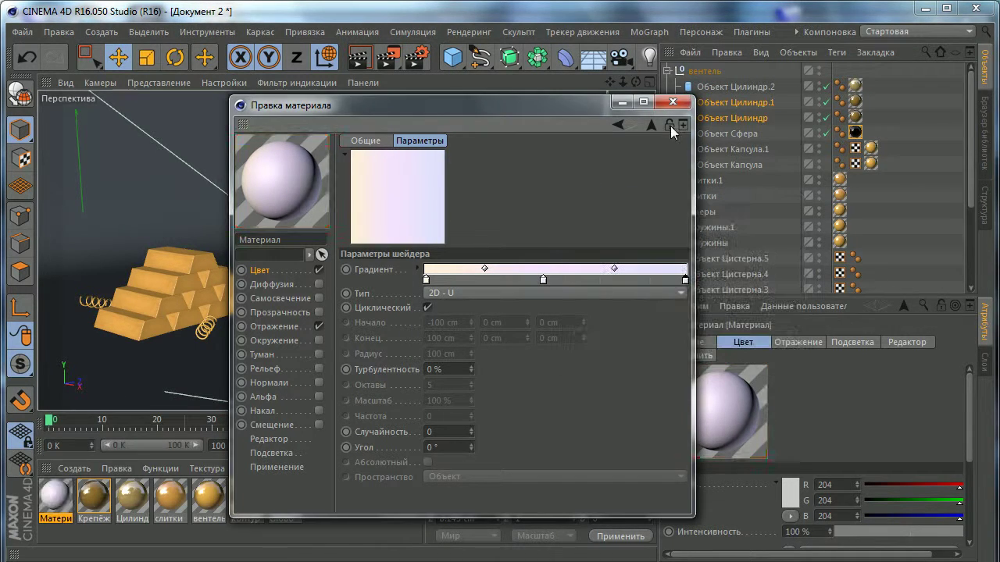
{"action": "left_click", "coordinate": [672, 102]}
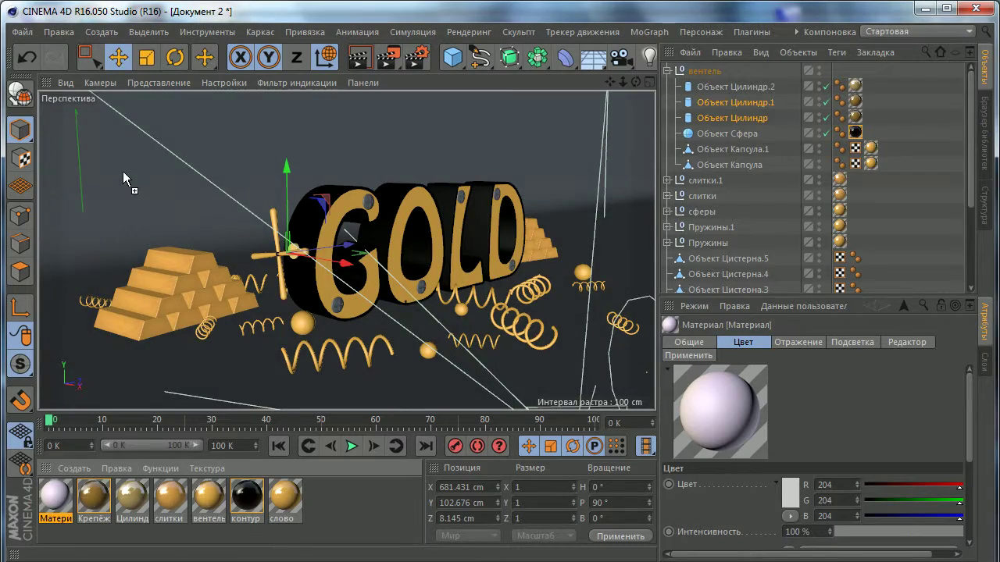
Step: Apply the «Материал» cream-to-lavender gradient material to the Лофт backdrop
{"action": "left_click_drag", "start_coordinate": [61, 500], "coordinate": [131, 165]}
{"action": "scroll", "coordinate": [396, 244], "scroll_direction": "down", "scroll_amount": 5}
{"action": "left_click_drag", "start_coordinate": [396, 243], "coordinate": [410, 247], "text": "alt"}
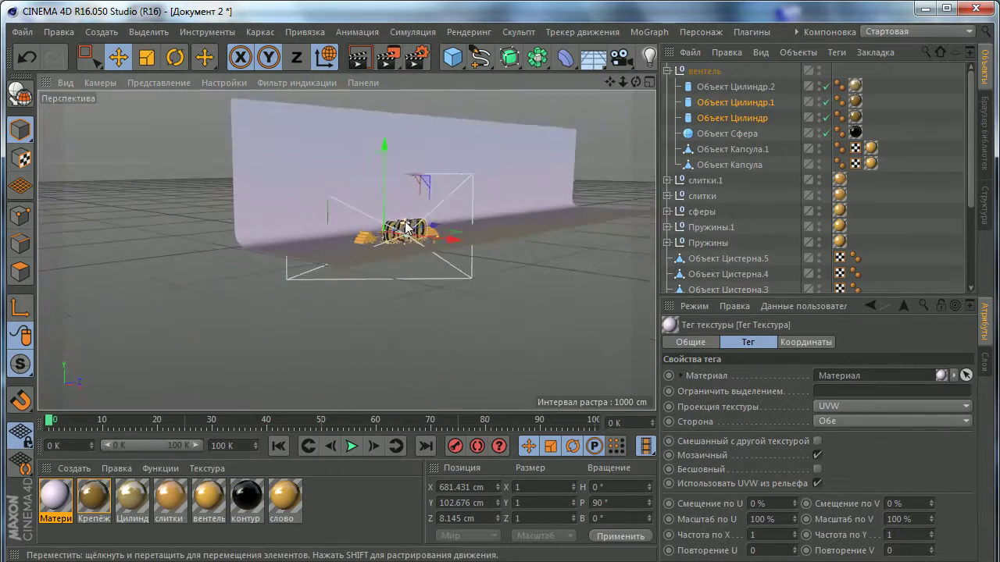
{"action": "scroll", "coordinate": [410, 247], "scroll_direction": "up", "scroll_amount": 8}
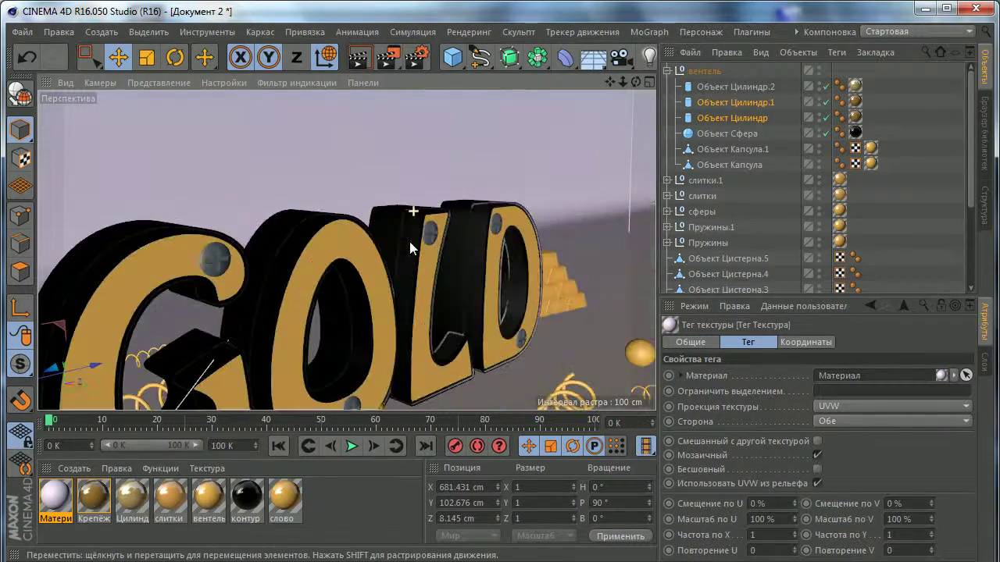
{"action": "scroll", "coordinate": [474, 243], "scroll_direction": "down", "scroll_amount": 3}
{"action": "scroll", "coordinate": [474, 244], "scroll_direction": "down", "scroll_amount": 3}
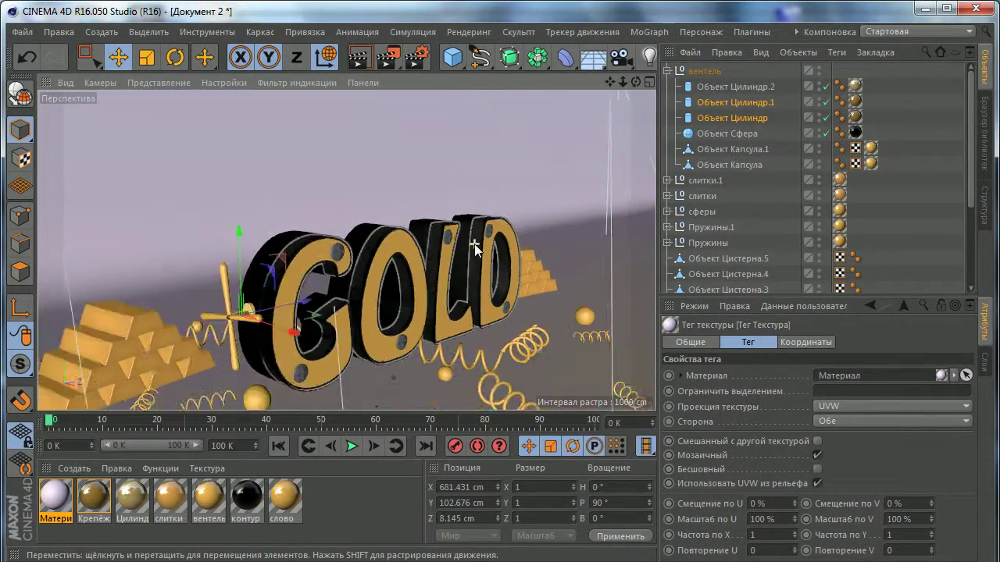
Step: Orbit around the GOLD scene to check the pale lilac background from new angles
{"action": "left_click_drag", "start_coordinate": [474, 243], "coordinate": [484, 245], "text": "alt"}
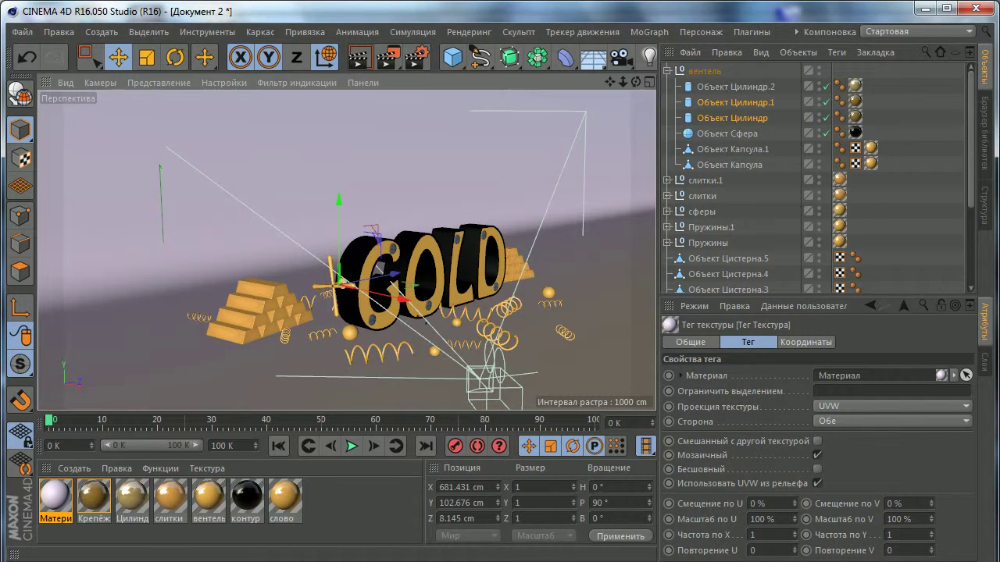
{"action": "key", "text": "ctrl+z"}
{"action": "mouse_move", "coordinate": [400, 289]}
{"action": "left_mouse_down", "text": "alt"}
{"action": "mouse_move", "coordinate": [411, 291]}
{"action": "mouse_move", "coordinate": [391, 199]}
{"action": "left_mouse_up", "text": "alt"}
{"action": "left_click", "coordinate": [296, 57]}
{"action": "left_click_drag", "start_coordinate": [422, 250], "coordinate": [484, 219], "text": "alt"}
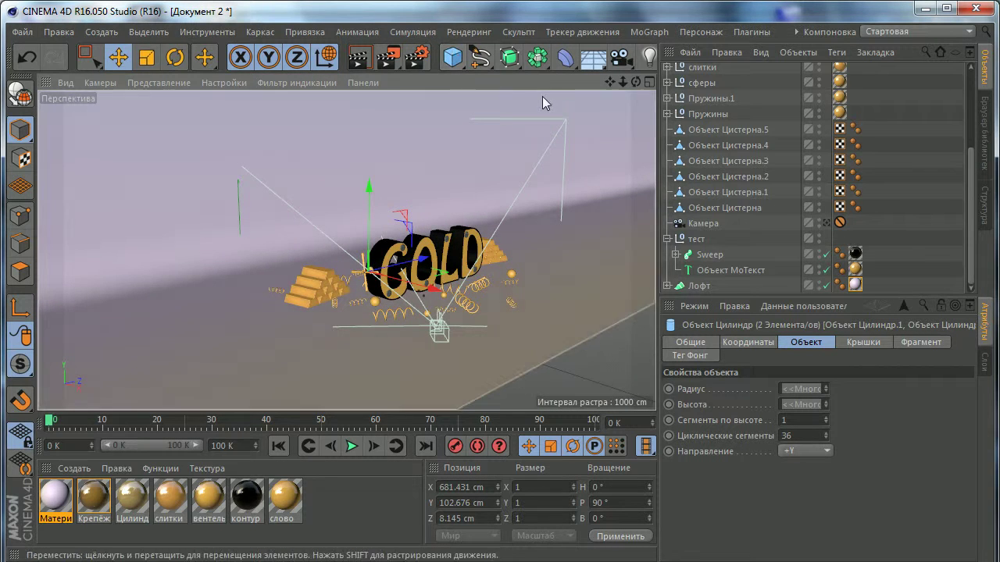